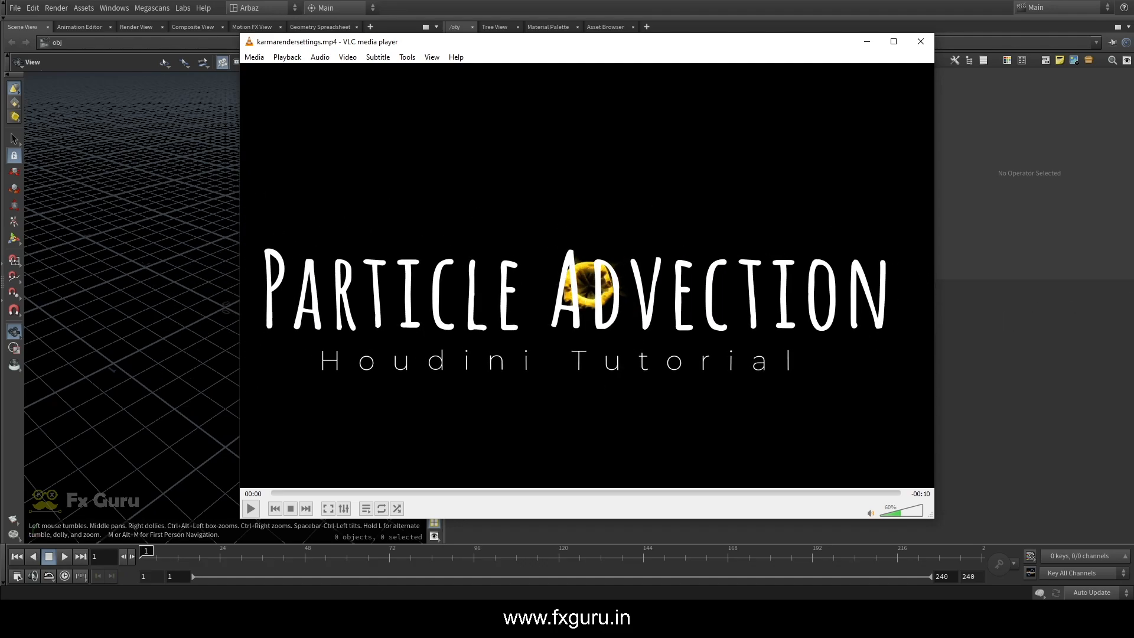
Play the karmarendersettings.mp4 preview clip and skip back through it
click(396, 392)
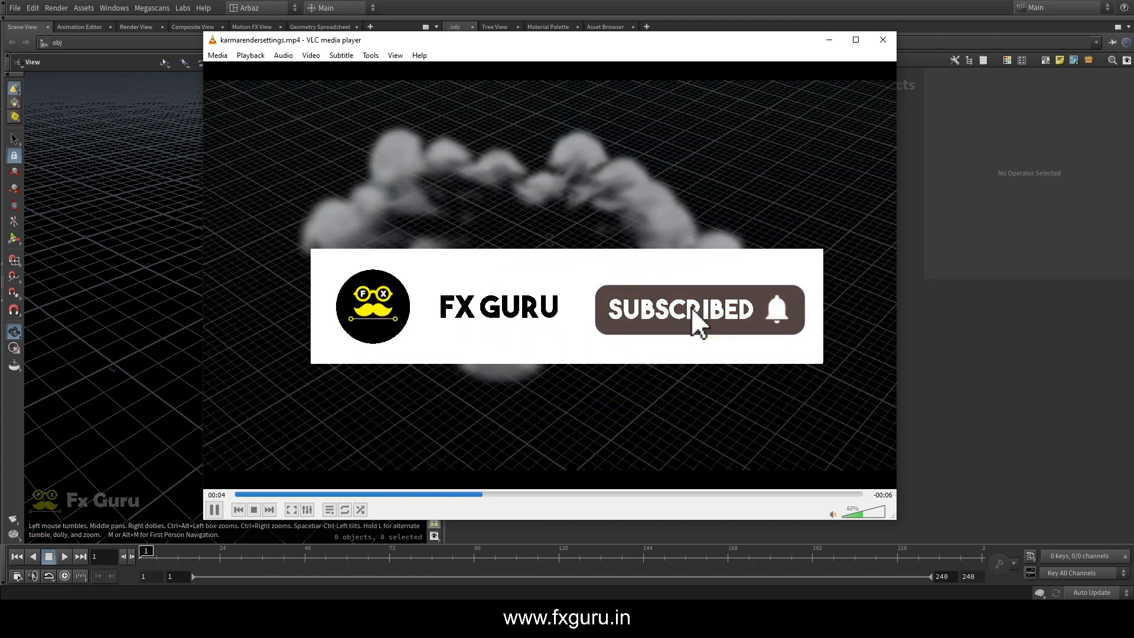
key(space)
click(451, 495)
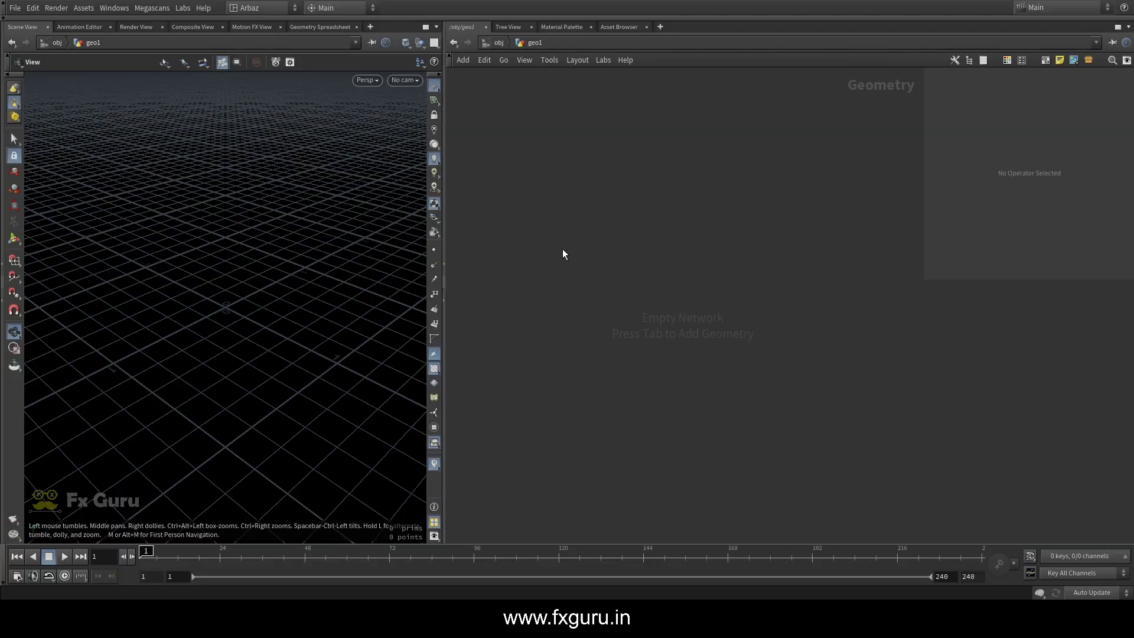
Switch to Houdini and add a Pyro Burst Source node inside geo1
drag(262, 302, 219, 303)
key(Tab)
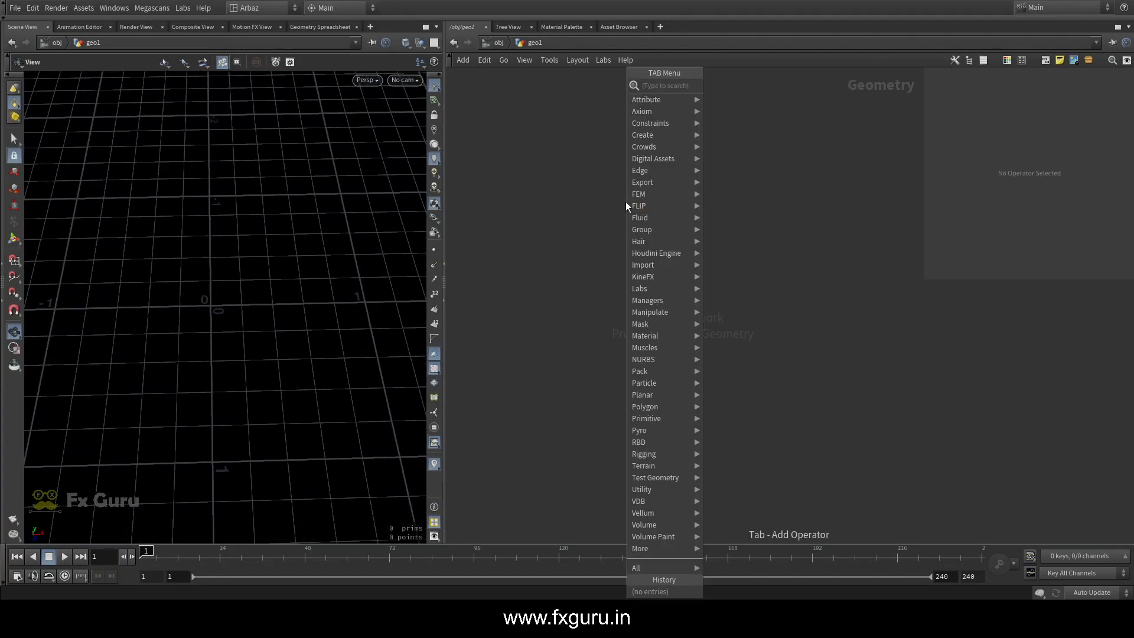
text(pyro)
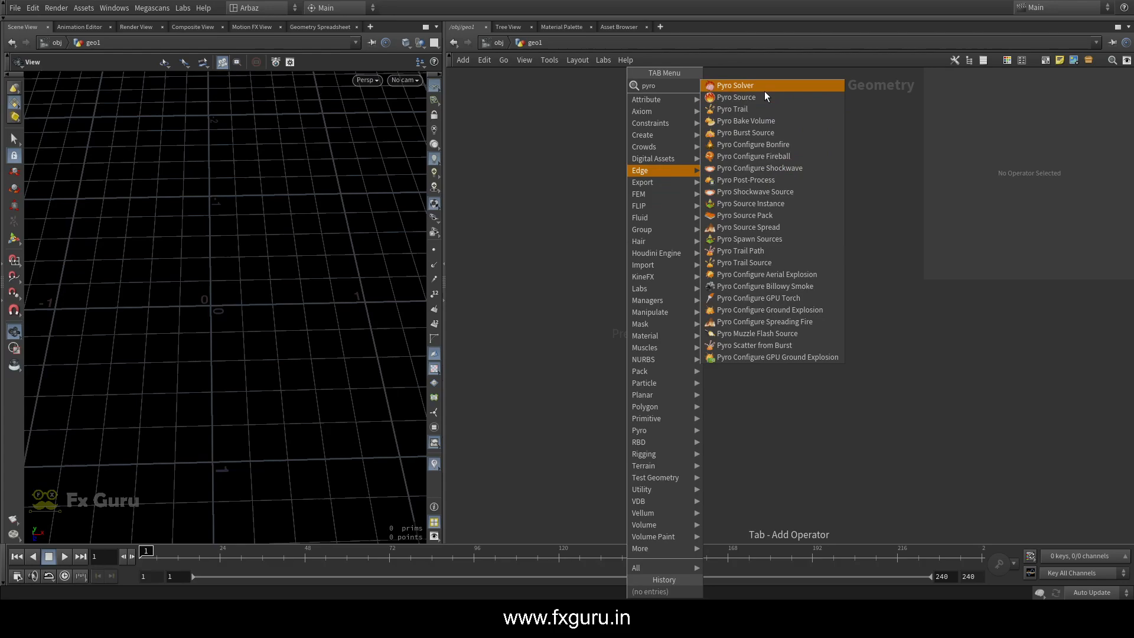
click(753, 132)
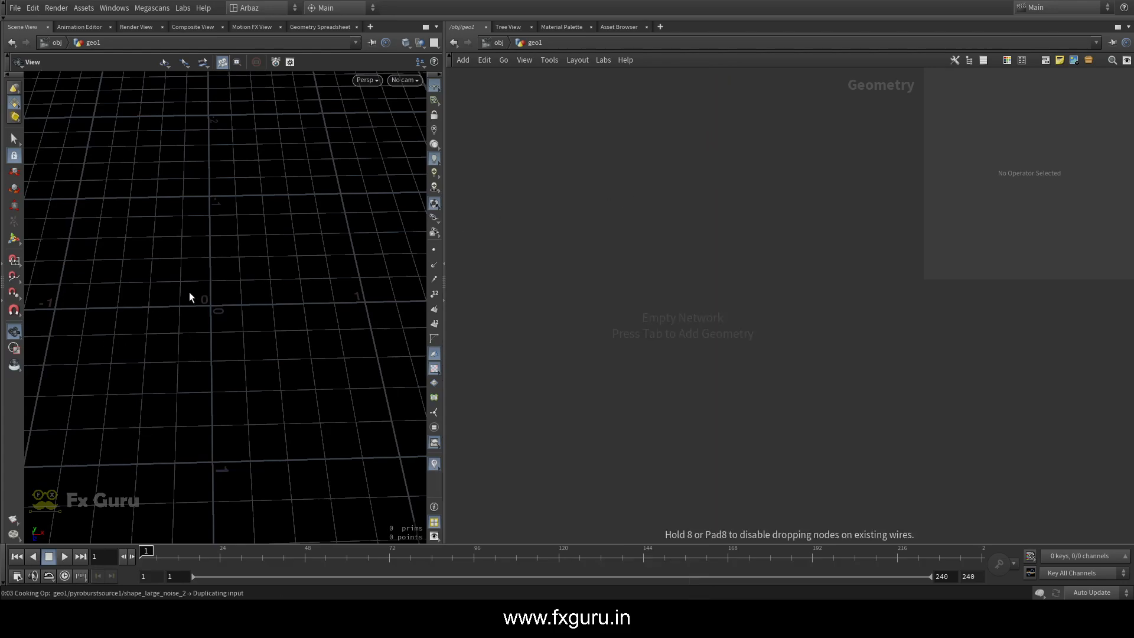
drag(346, 266, 350, 201)
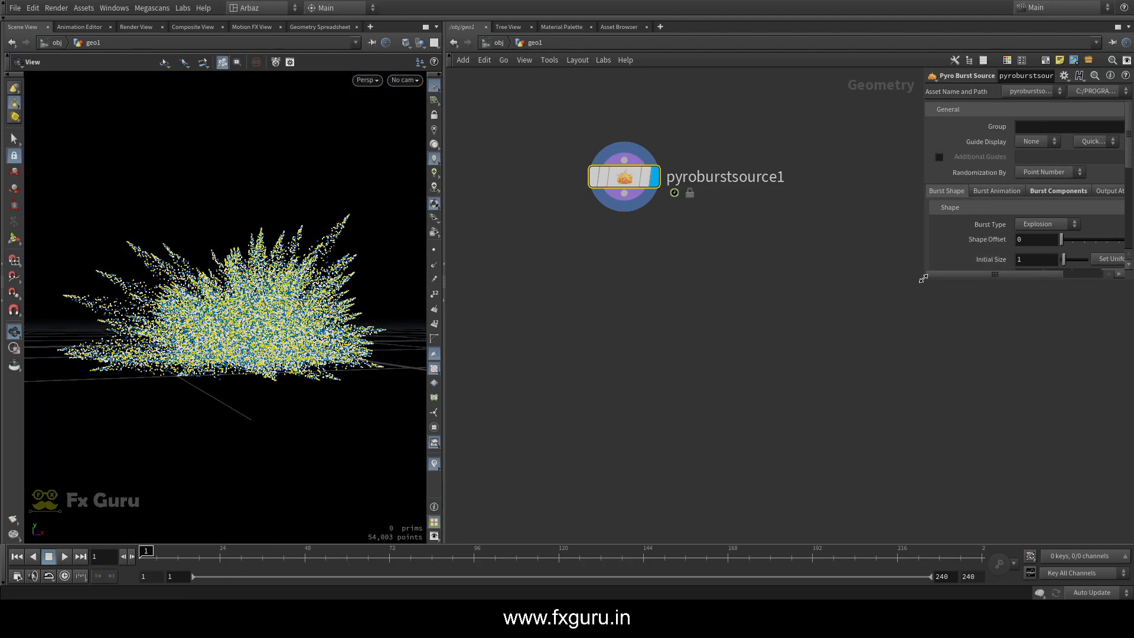
Enlarge the parameter pane and set the burst source's Burst Type to Shockwave
drag(924, 279, 884, 435)
click(1013, 225)
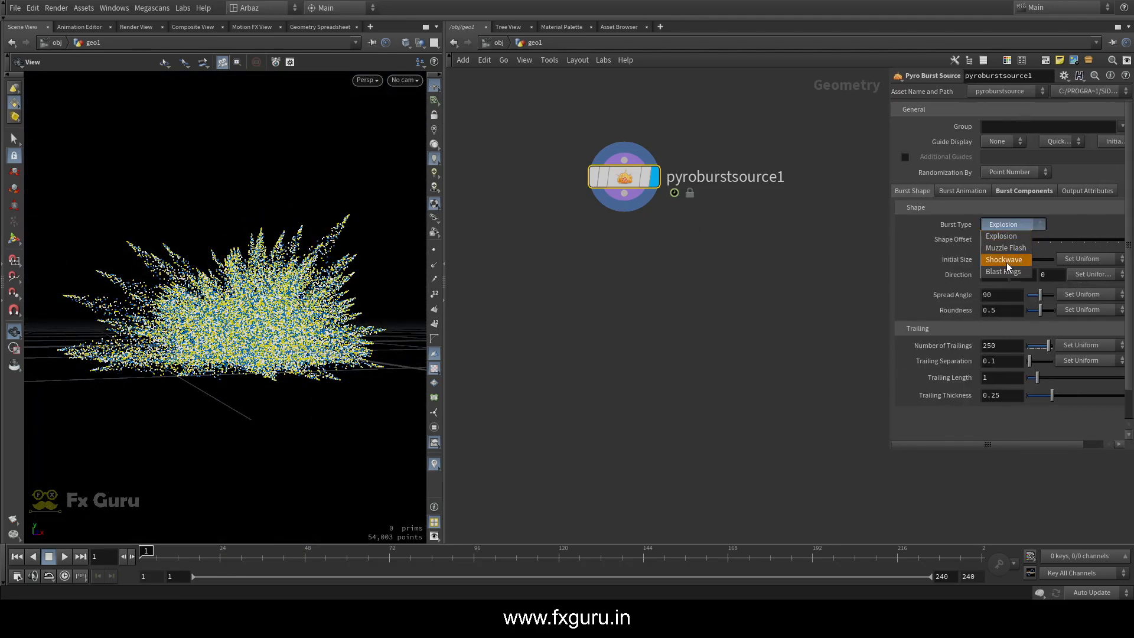
click(1006, 261)
Play the shockwave burst from the first frame and enable real-time playback
drag(248, 294, 200, 438)
click(65, 557)
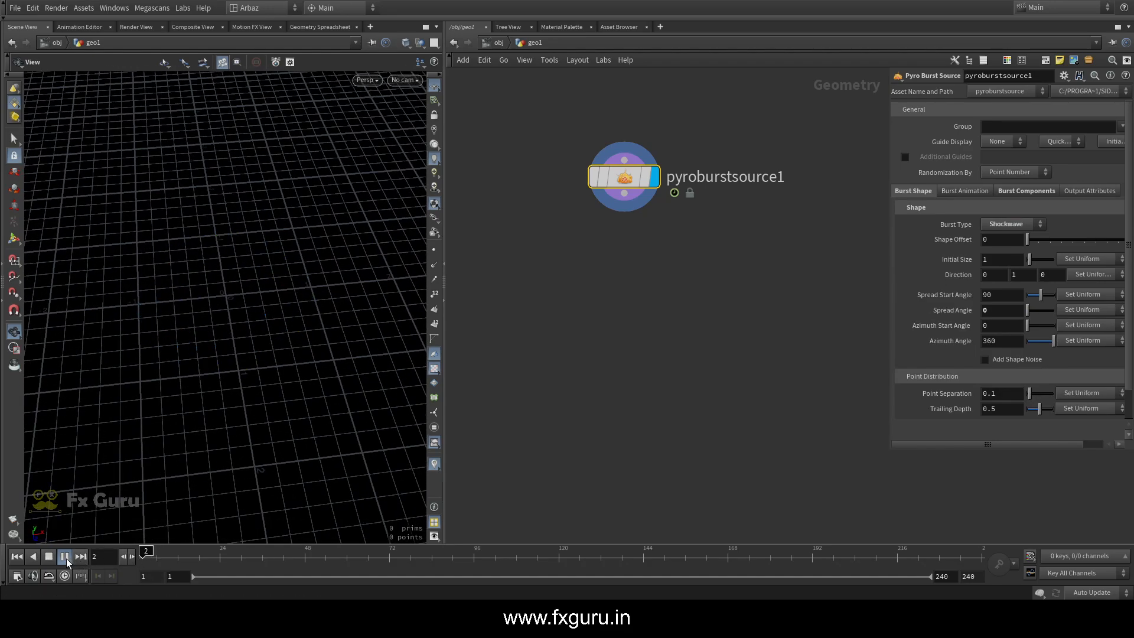
scroll(180, 339, down, 6)
click(17, 557)
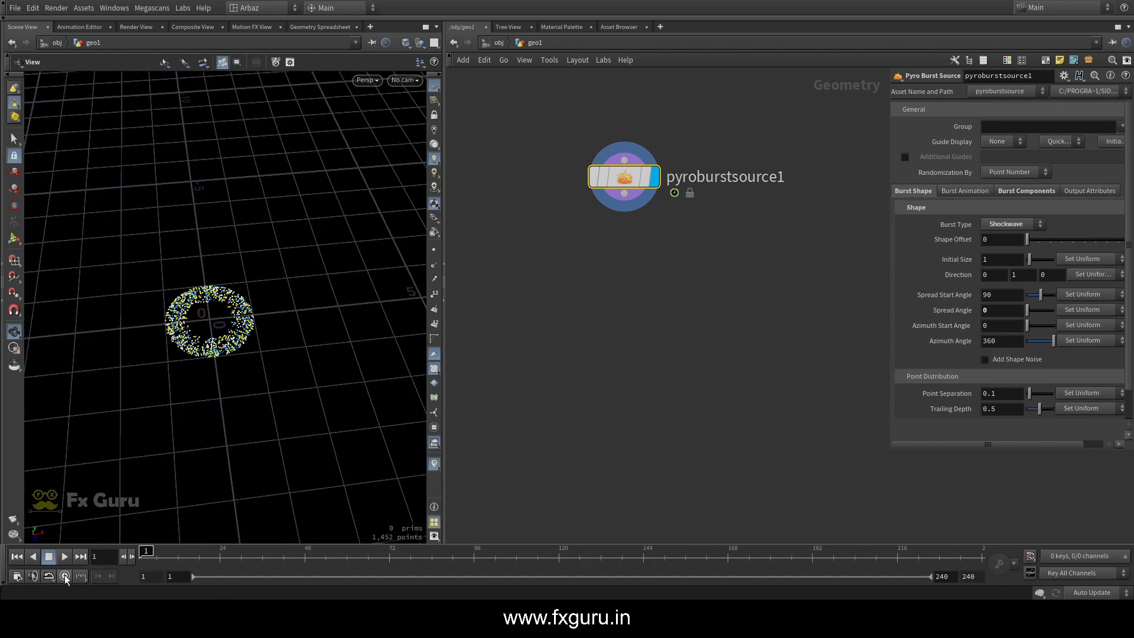
click(66, 558)
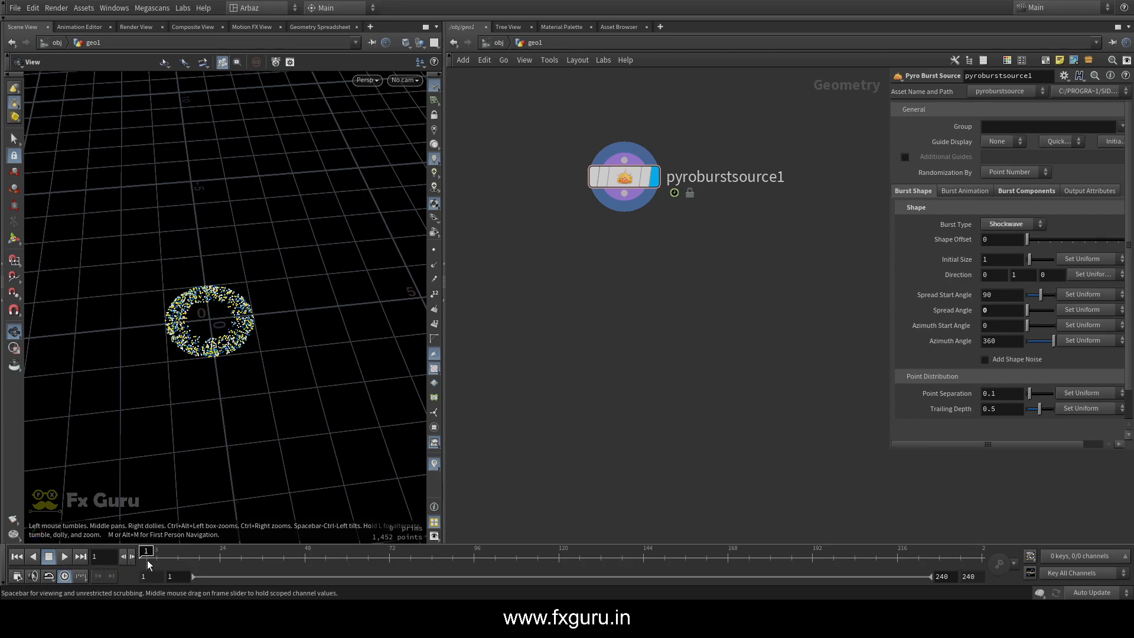
mouse_move(144, 555)
mouse_down()
mouse_move(153, 554)
mouse_move(143, 552)
mouse_up()
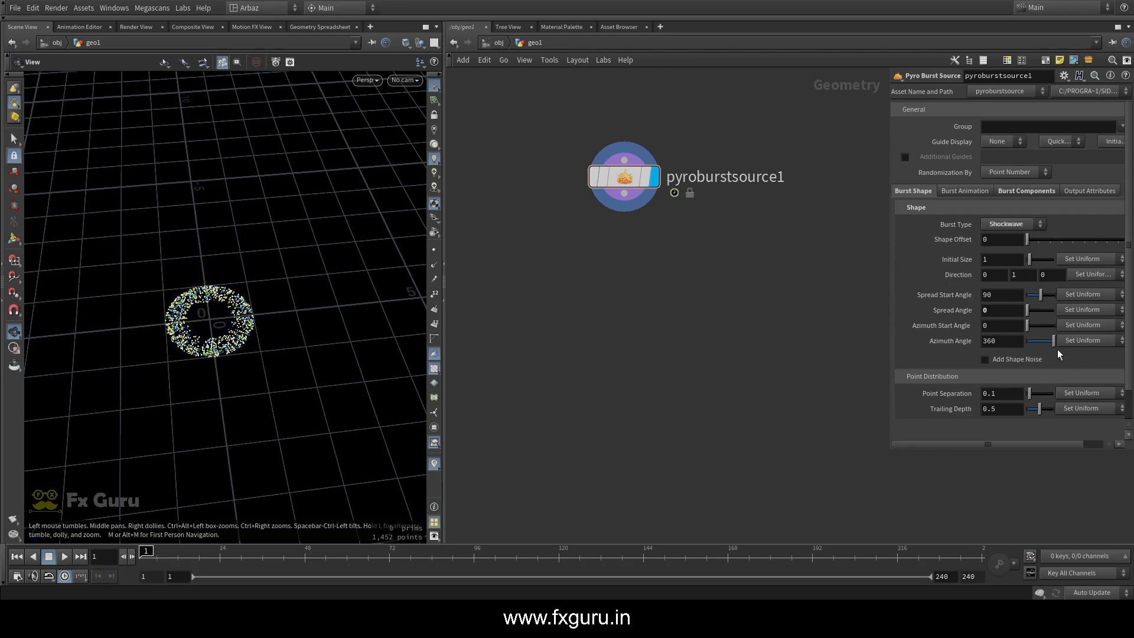
Add shape noise with amplitude 0.451 and size 0.67 to the burst, and set its Initial Size to 0.6
click(986, 360)
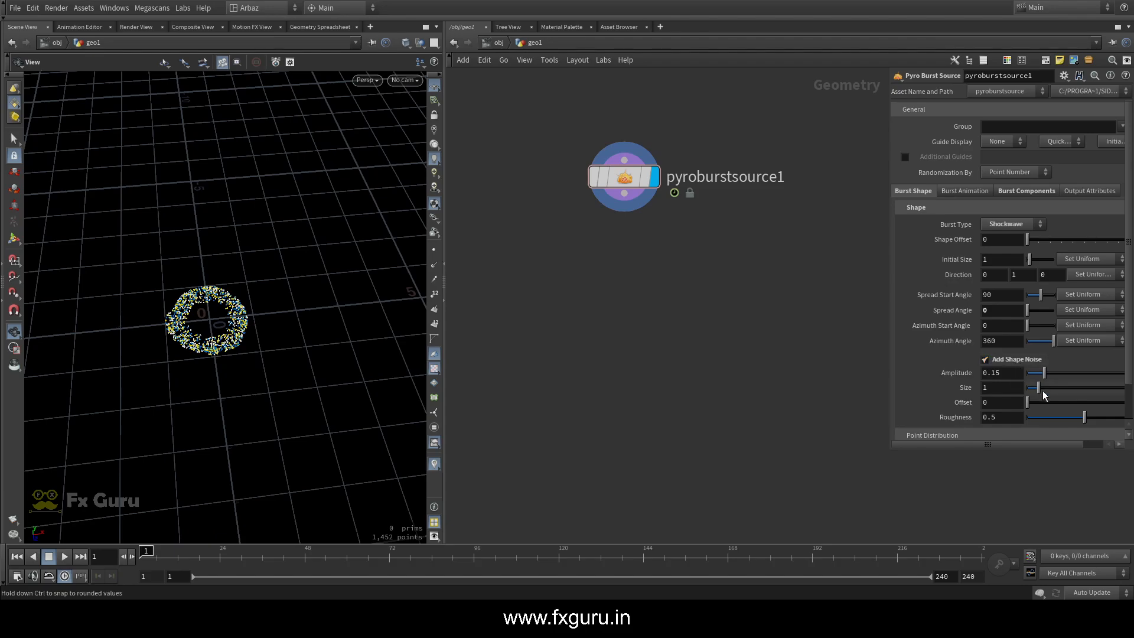
mouse_move(1041, 374)
mouse_down()
mouse_move(1079, 377)
mouse_move(1035, 392)
mouse_up()
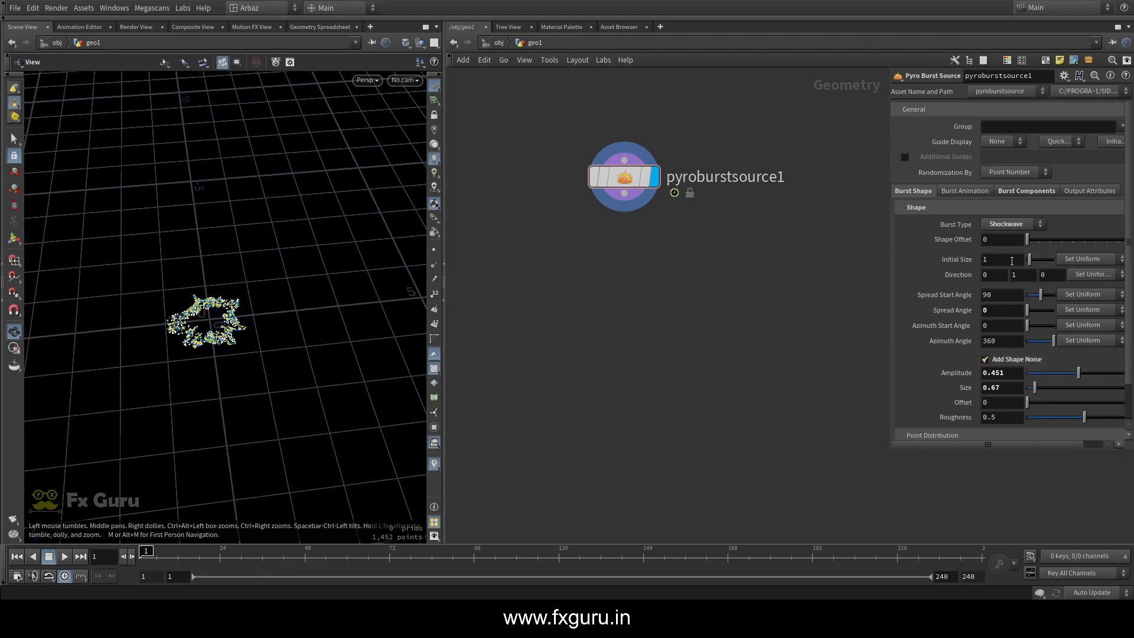
middle_drag(1012, 261, 974, 255)
scroll(222, 316, up, 3)
mouse_move(222, 316)
mouse_down()
mouse_move(227, 337)
mouse_move(242, 316)
mouse_up()
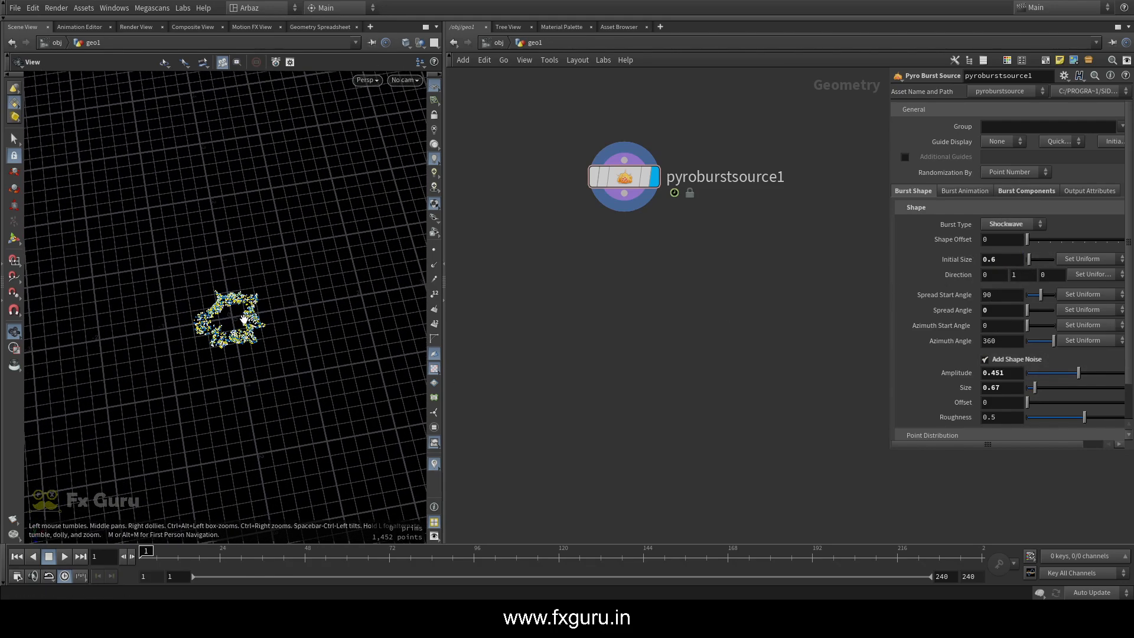
mouse_move(146, 557)
mouse_down()
mouse_move(163, 554)
mouse_move(146, 554)
mouse_up()
Duplicate the shockwave burst source node and place the copy beside the original
alt+drag(624, 178, 778, 275)
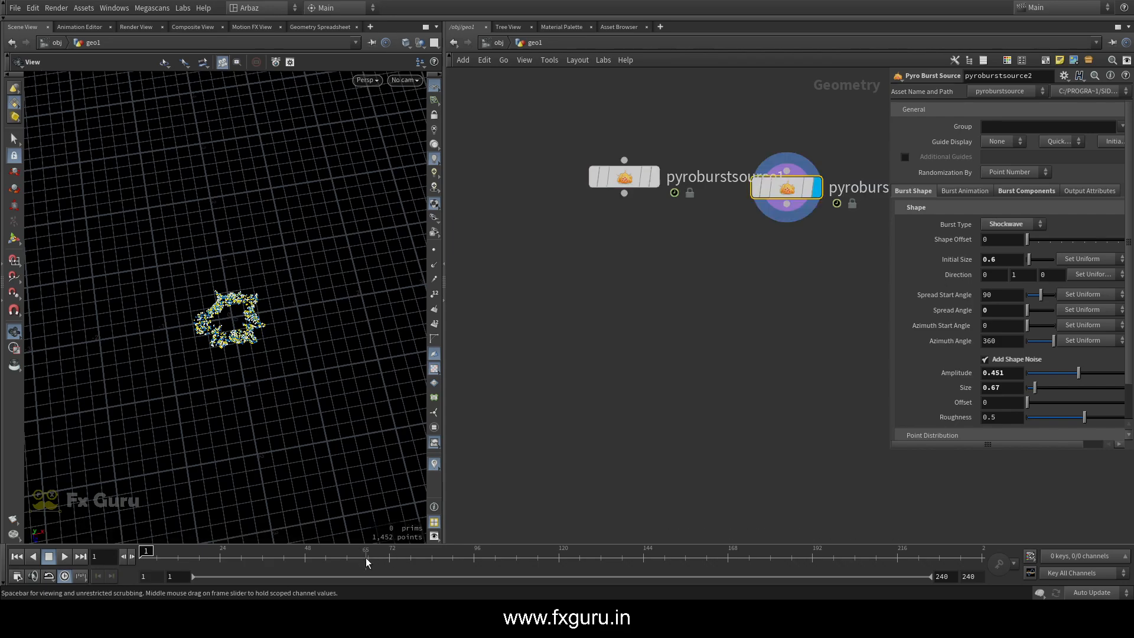
middle_drag(757, 295, 506, 323)
middle_drag(530, 243, 608, 238)
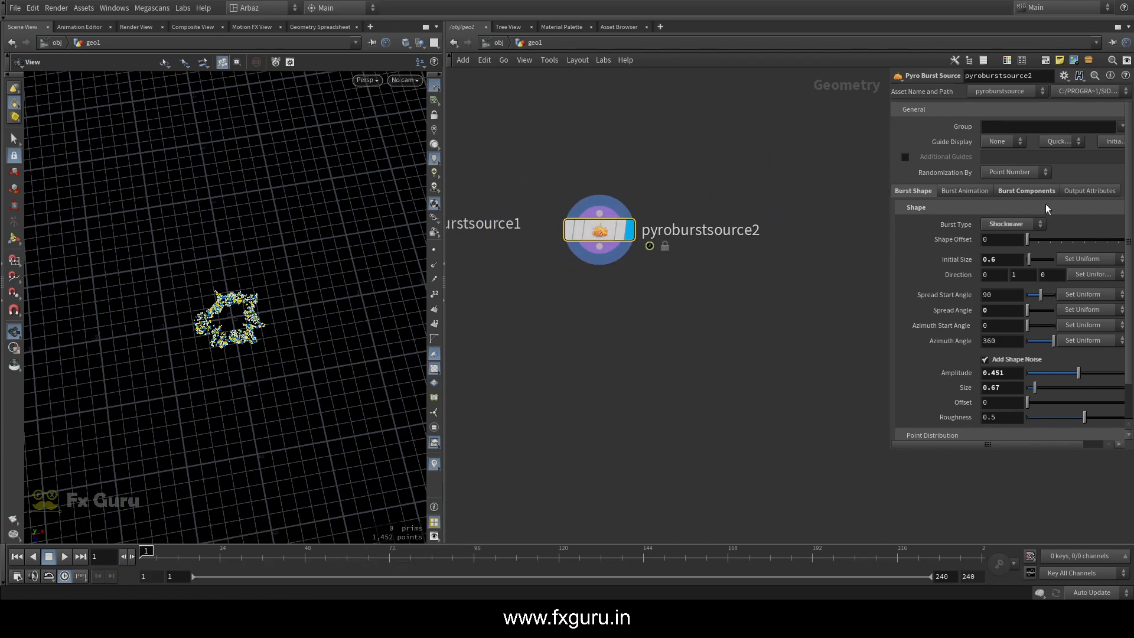
Set the duplicated burst source's Start Frame to 50 and move the playhead to frame 50
click(965, 190)
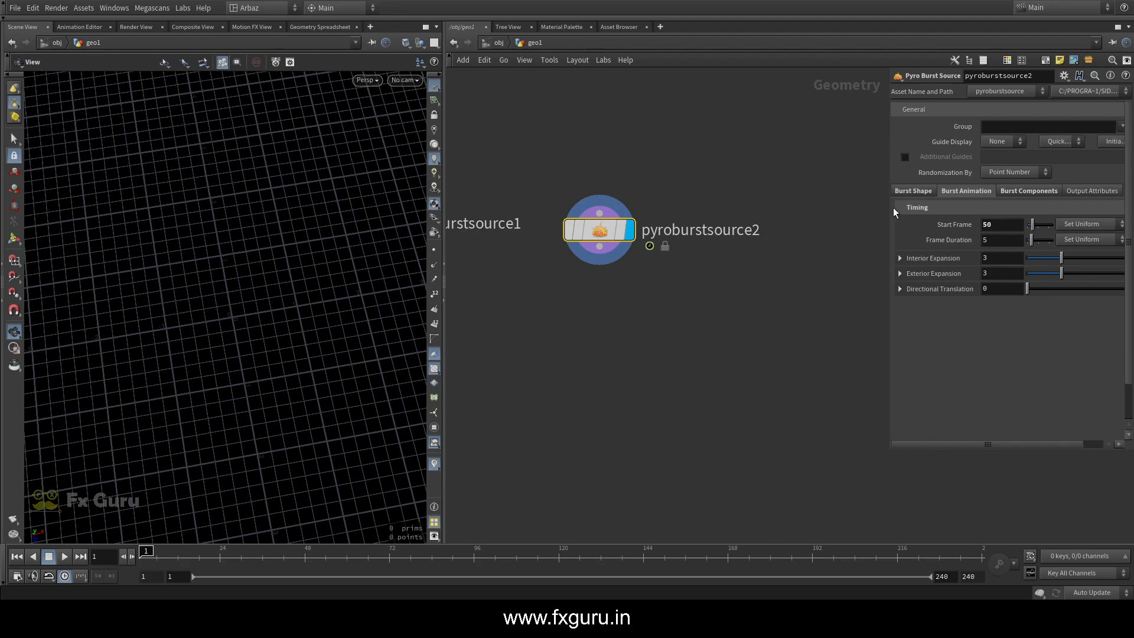
click(914, 190)
drag(296, 557, 313, 555)
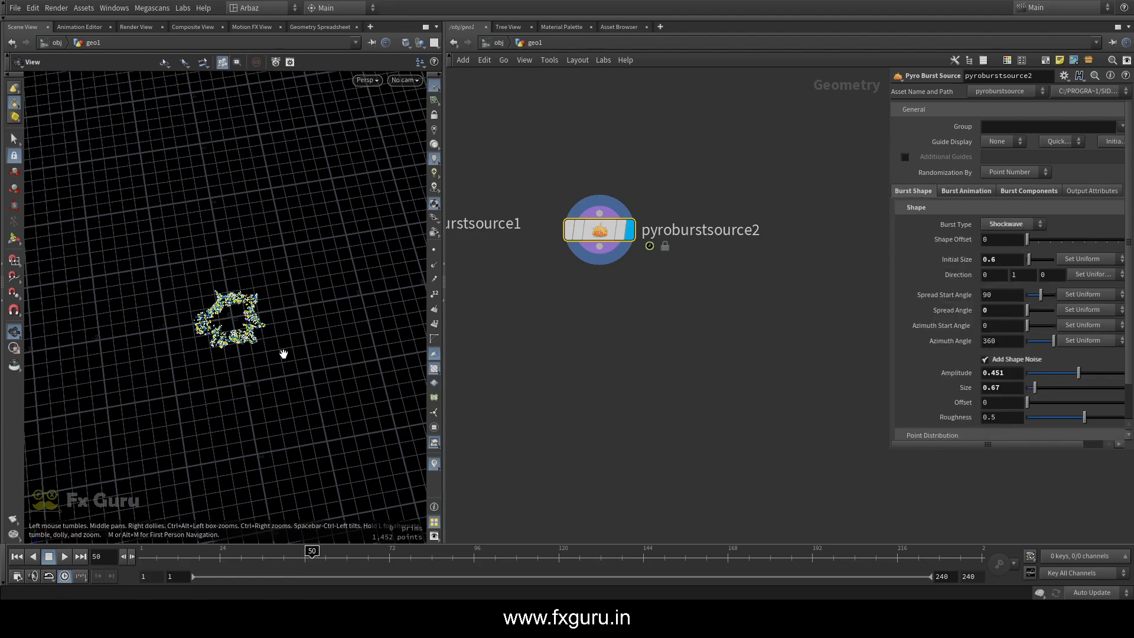
scroll(502, 335, down, 3)
Display each burst source in turn at frames 1 and 50 to compare their burst shapes
middle_drag(516, 335, 621, 305)
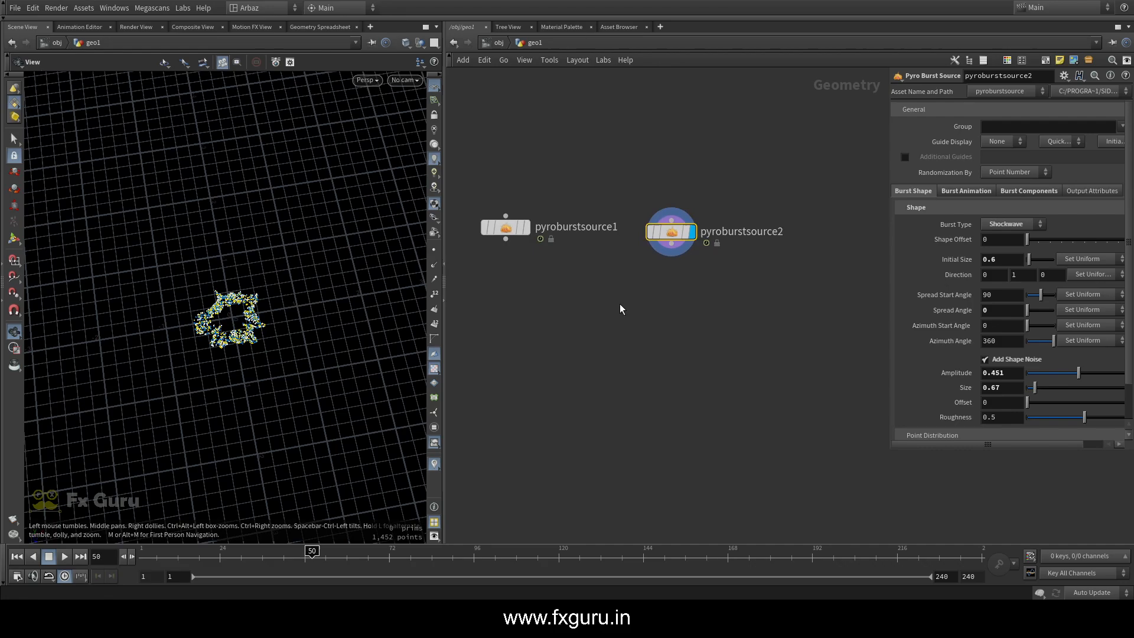
click(526, 228)
drag(294, 560, 141, 558)
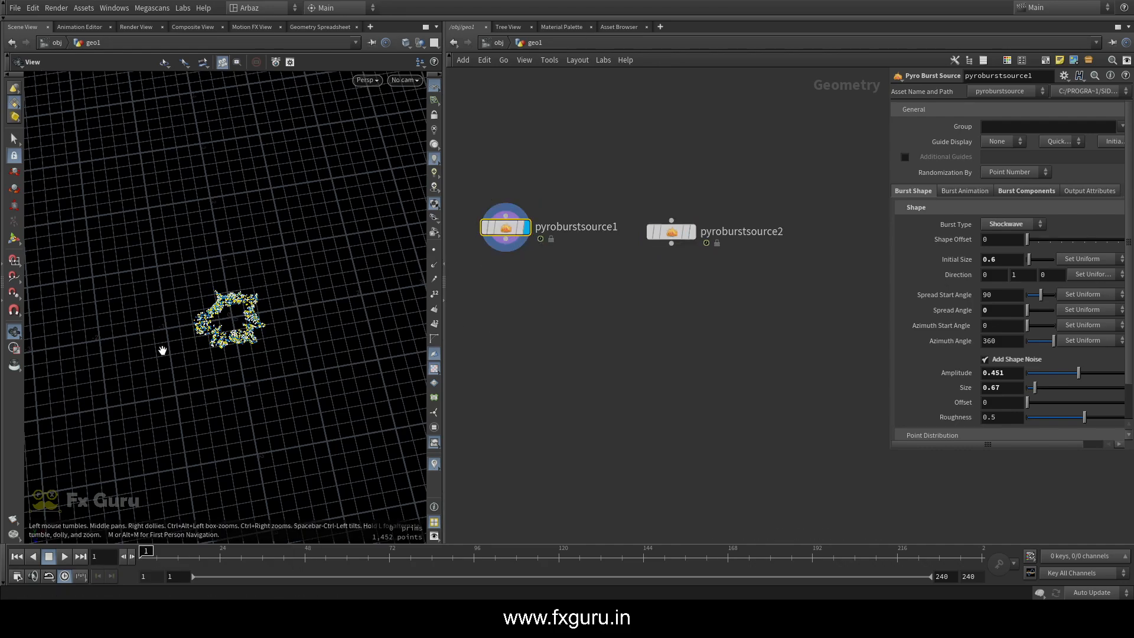
click(690, 232)
click(315, 556)
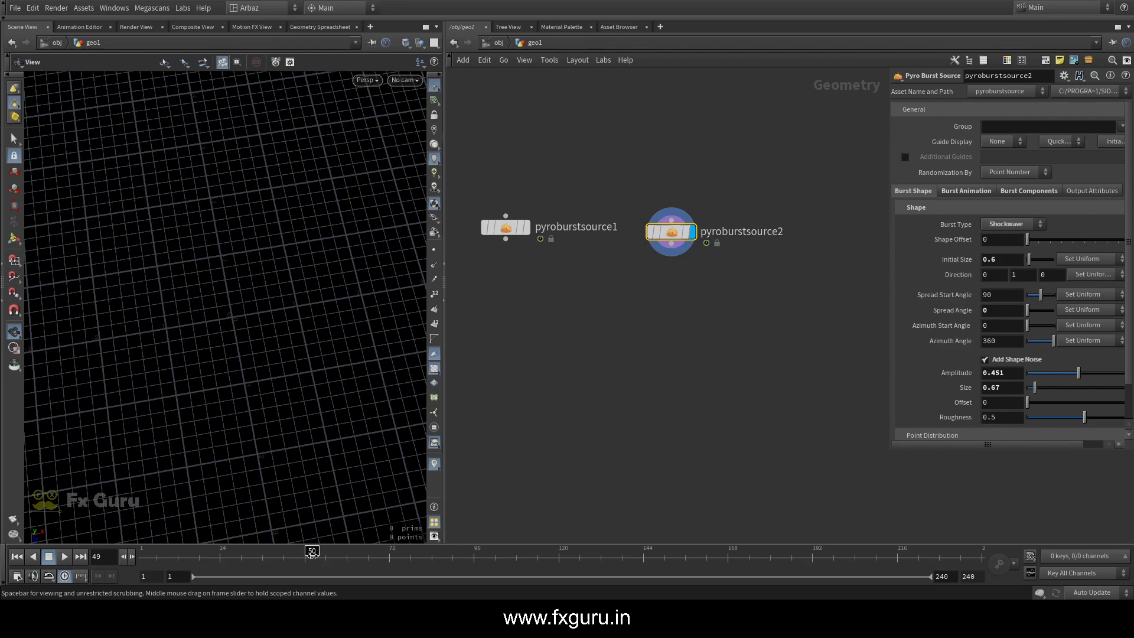
drag(315, 556, 312, 556)
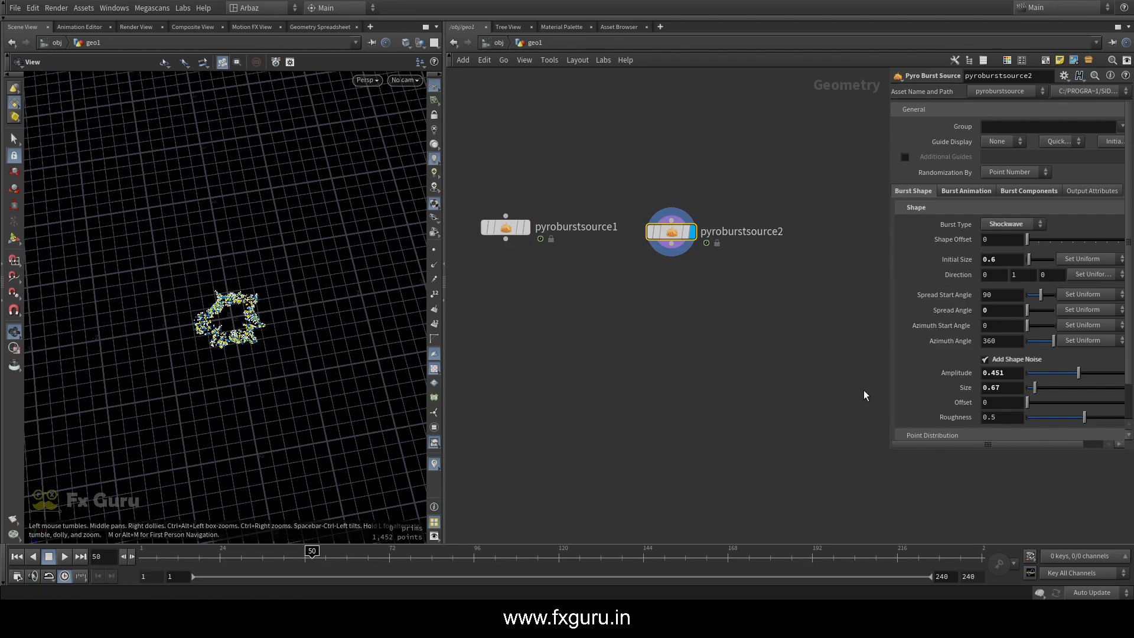
Set the second burst source's shape noise Offset to 1.09, then check its timing and return to the first frame
scroll(1026, 367, down, 2)
drag(1038, 360, 1040, 360)
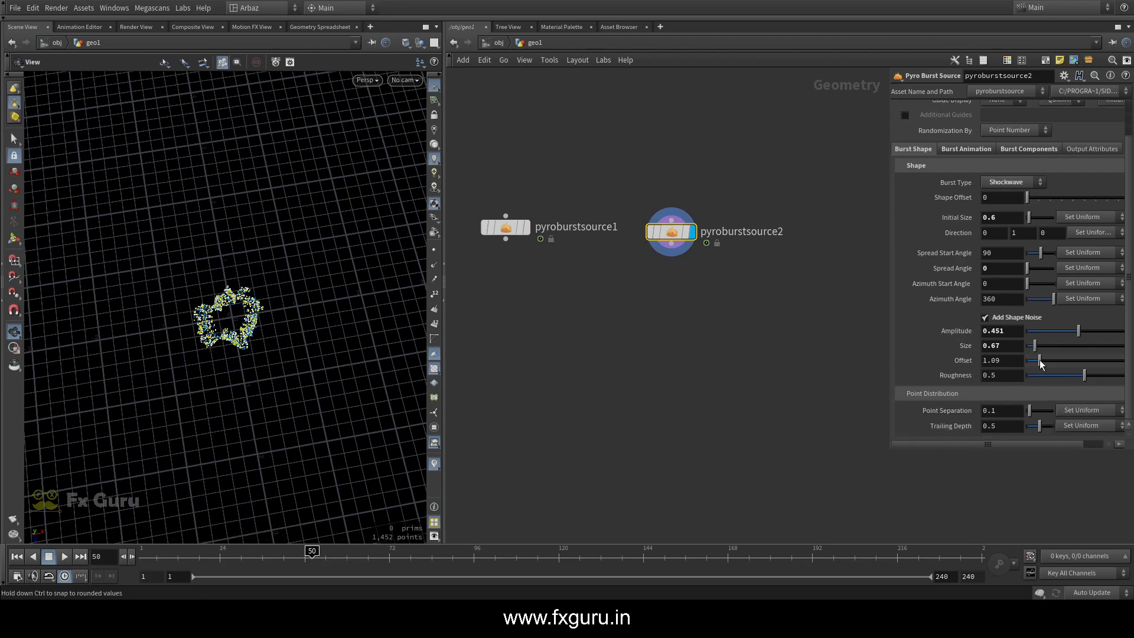
drag(154, 556, 389, 545)
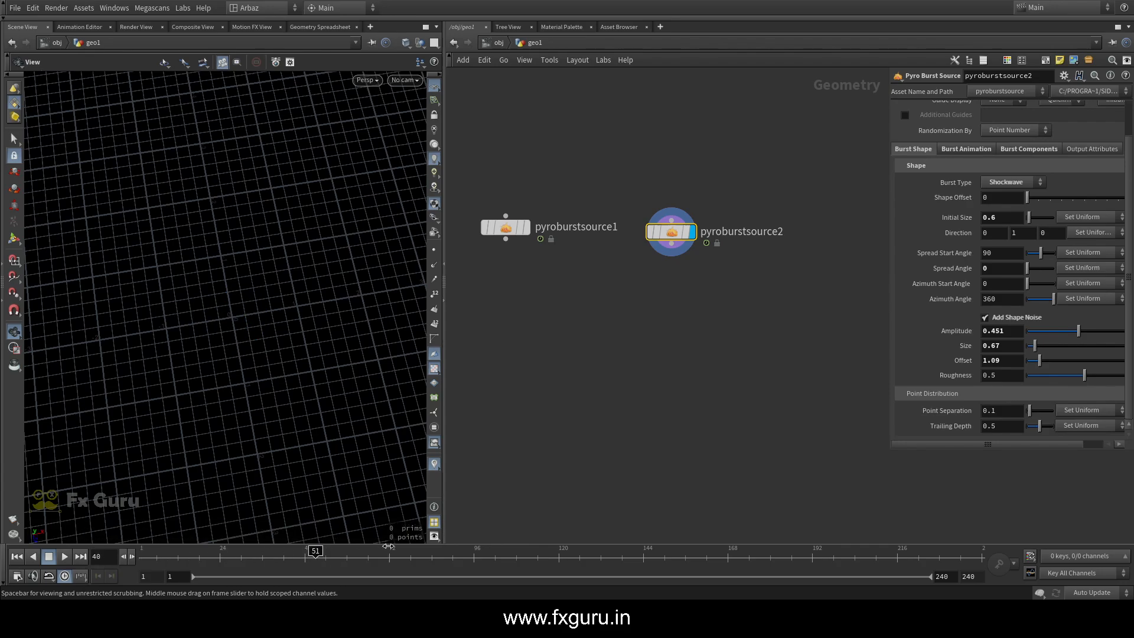
click(17, 556)
Add a Switch node, connect the first and second burst sources to it in order, and display it
scroll(634, 282, down, 2)
key(Tab)
mouse_move(642, 282)
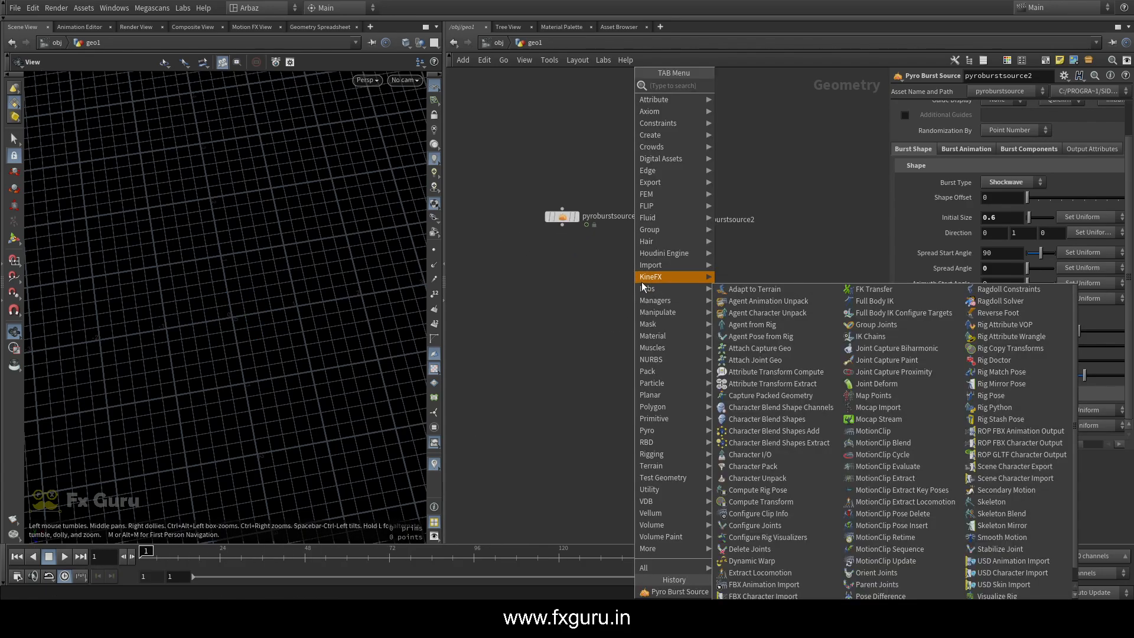
text(sw)
click(774, 97)
click(618, 317)
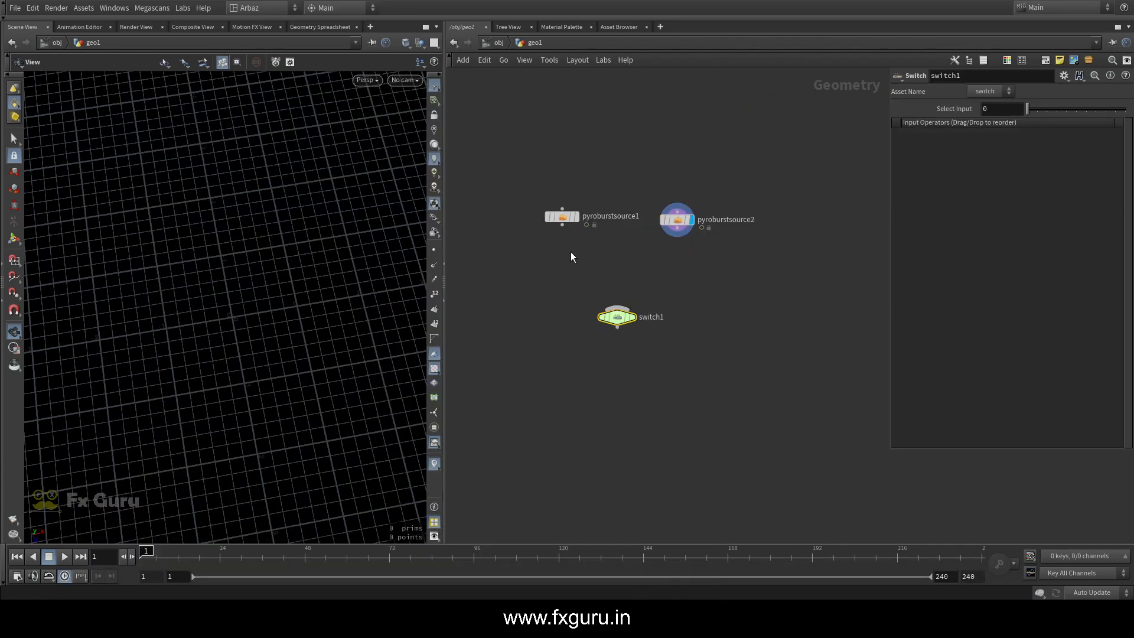
drag(562, 225, 628, 294)
click(638, 299)
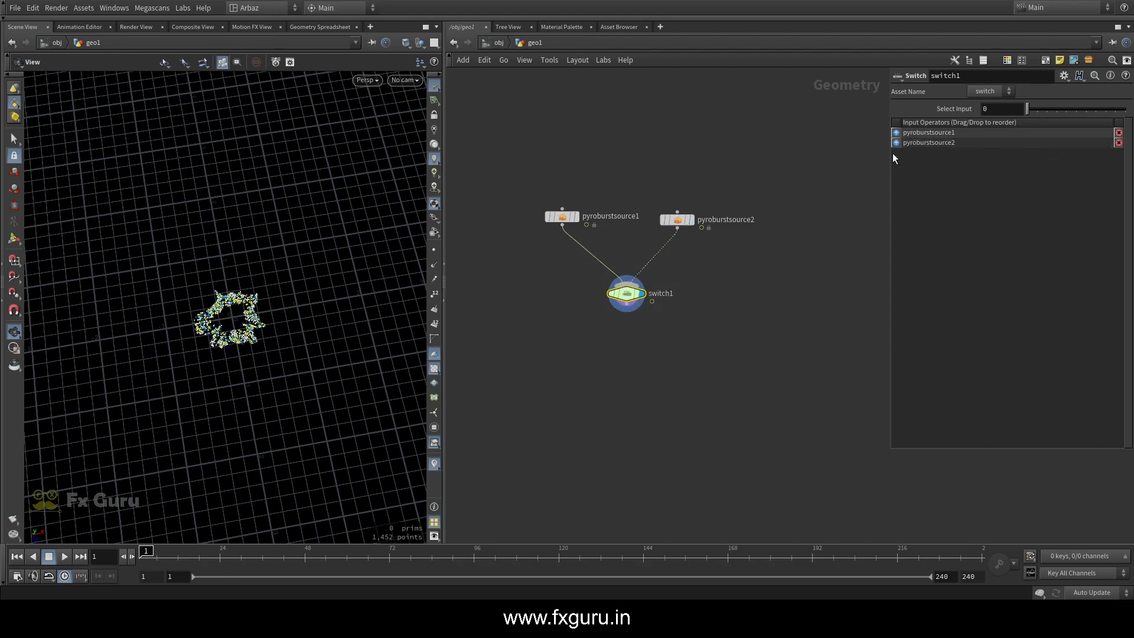
Keyframe the switch's Select Input at 0 on frame 1 and at 1 on frame 50, then return to the first frame
alt+click(993, 109)
drag(284, 563, 311, 565)
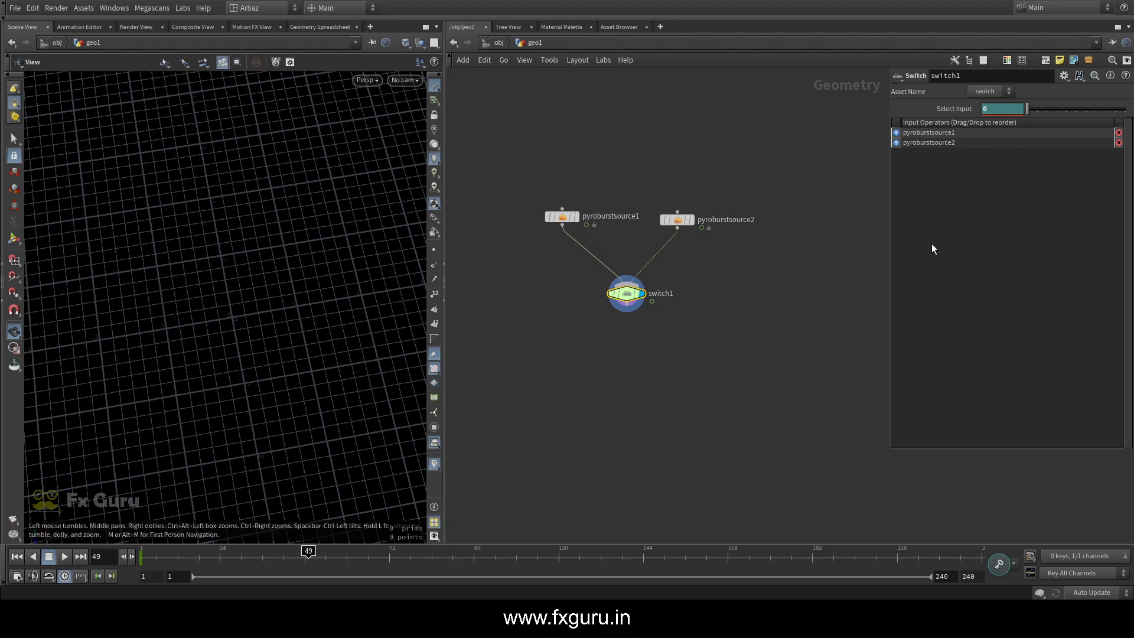
click(311, 555)
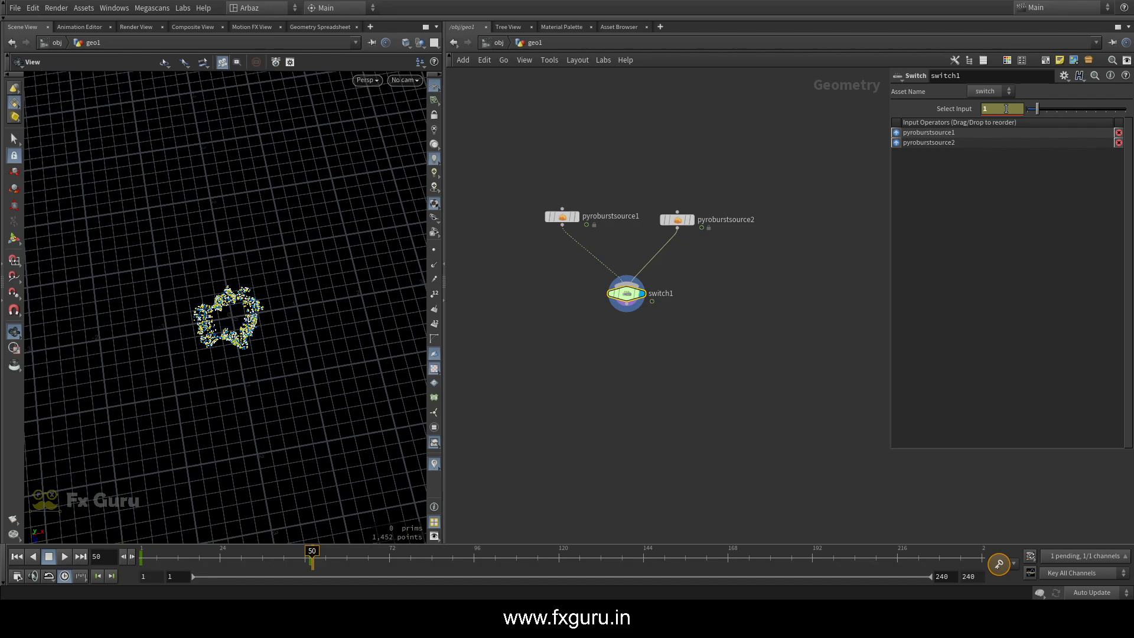
click(381, 555)
drag(381, 551, 358, 542)
key(ctrl+Up)
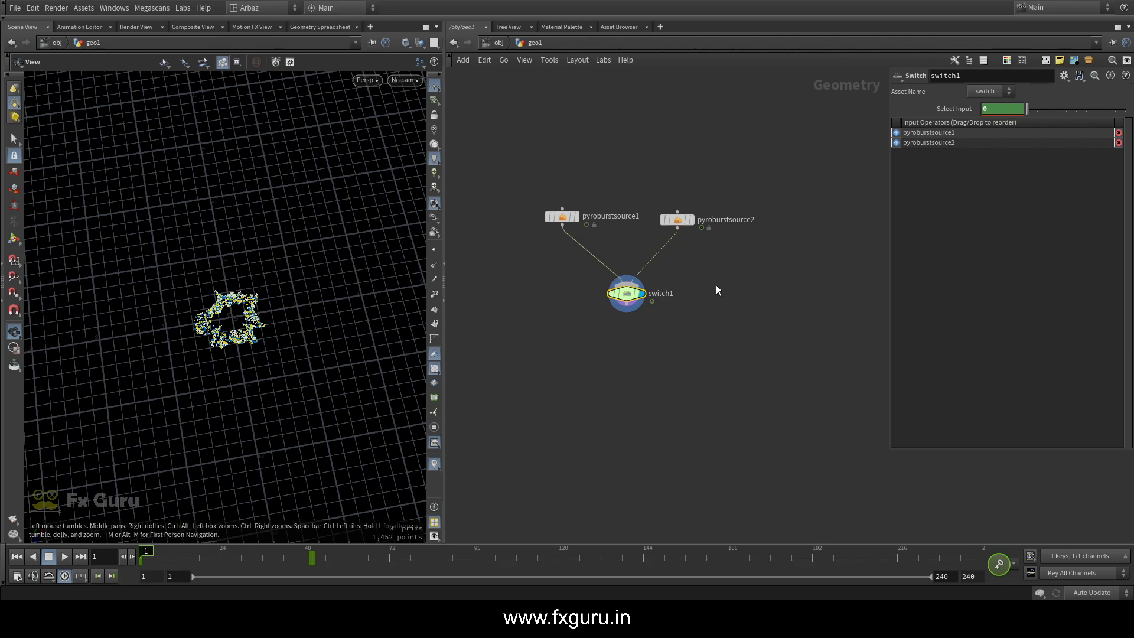
Remove the extra pyro sources from the second burst source's components, keeping only the Density source
click(678, 220)
drag(483, 253, 599, 167)
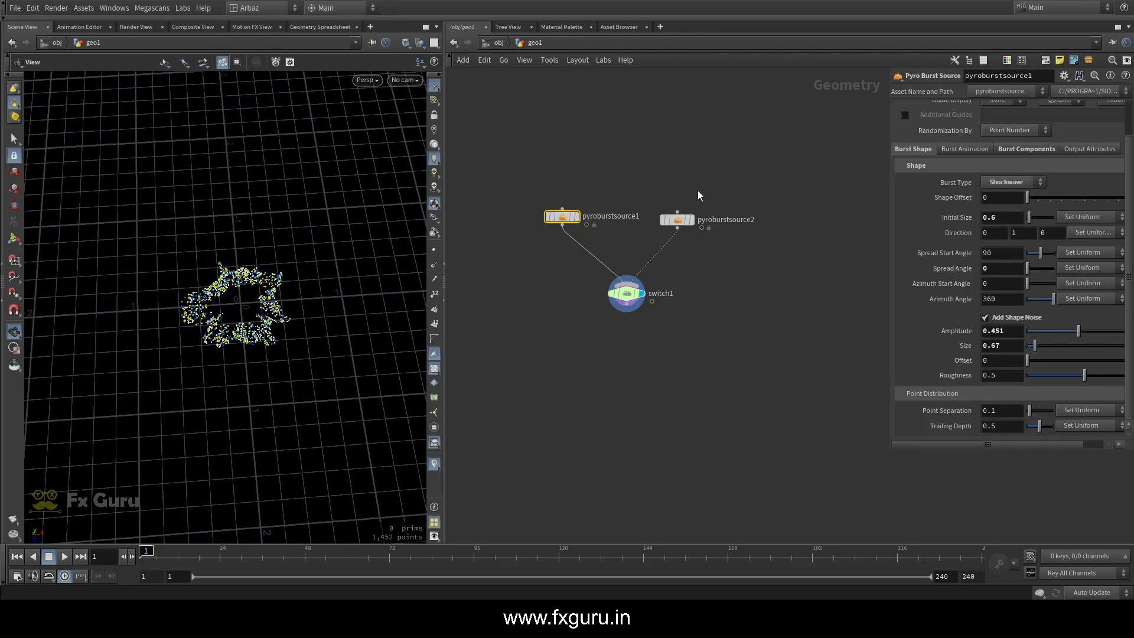
drag(730, 182, 682, 267)
click(1015, 151)
drag(892, 441, 844, 472)
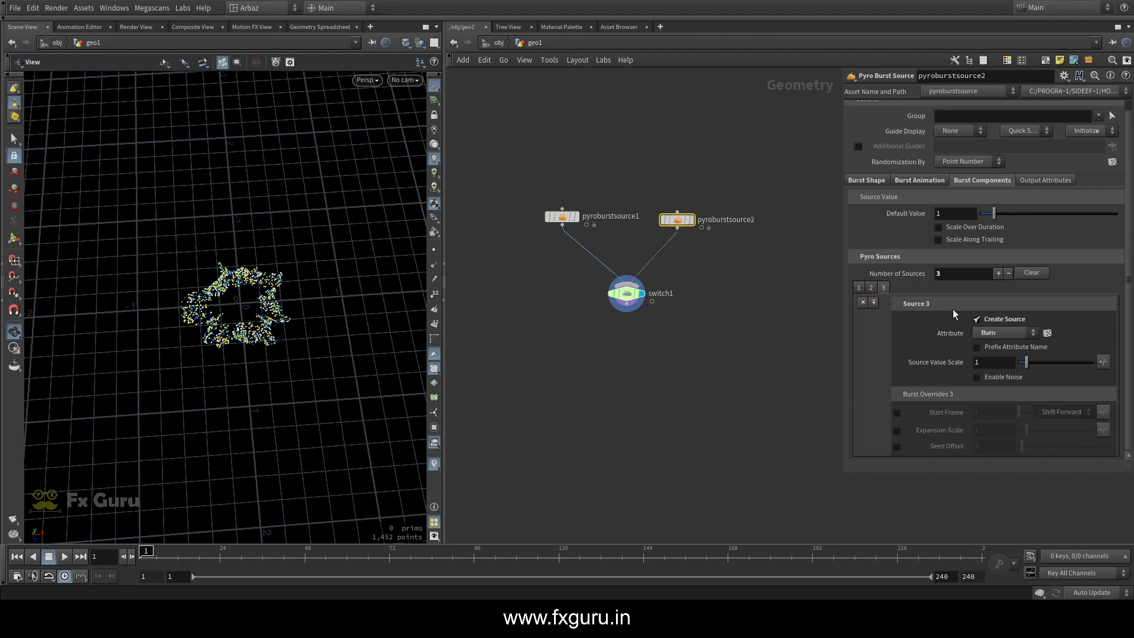
click(863, 302)
click(863, 302)
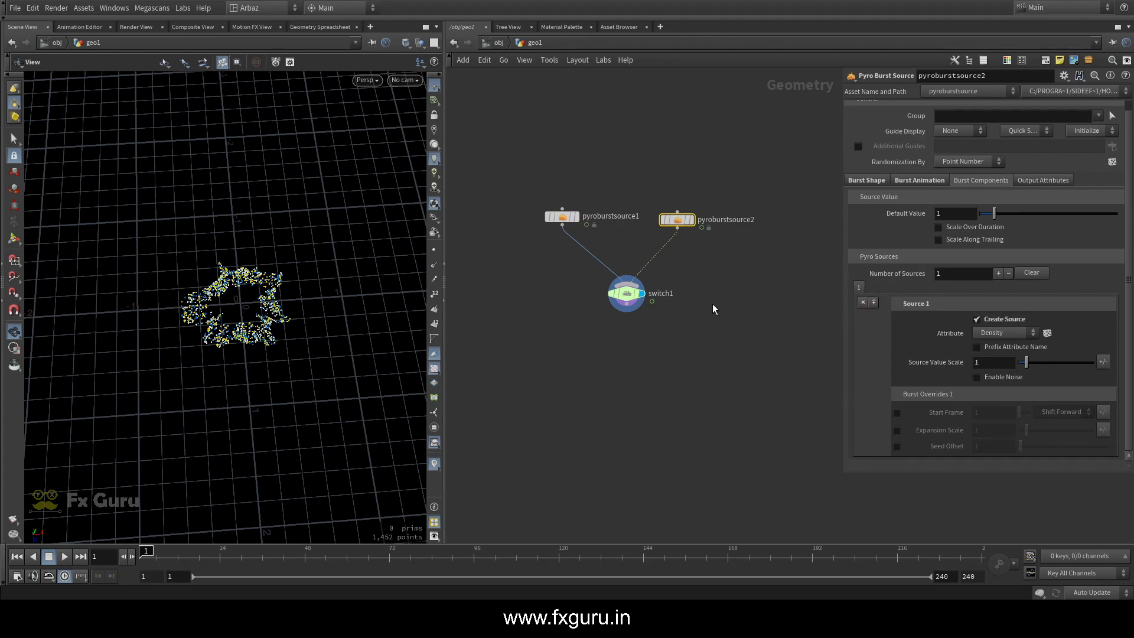
Remove the extra pyro sources from the first burst source's components, keeping only the Density source
drag(550, 201, 550, 202)
click(928, 182)
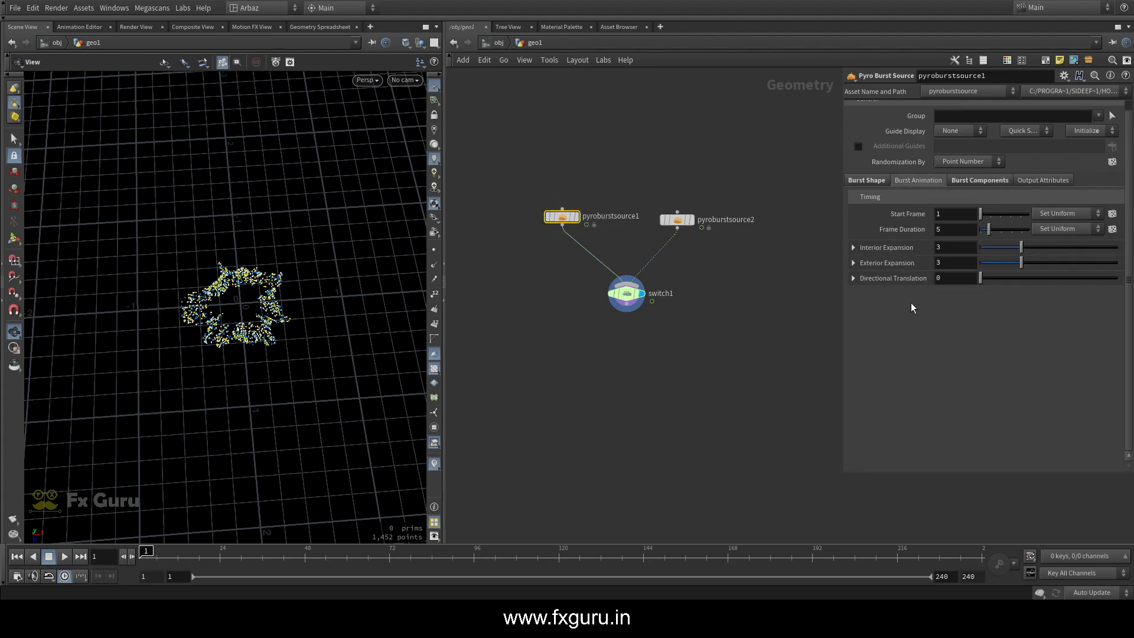
click(973, 182)
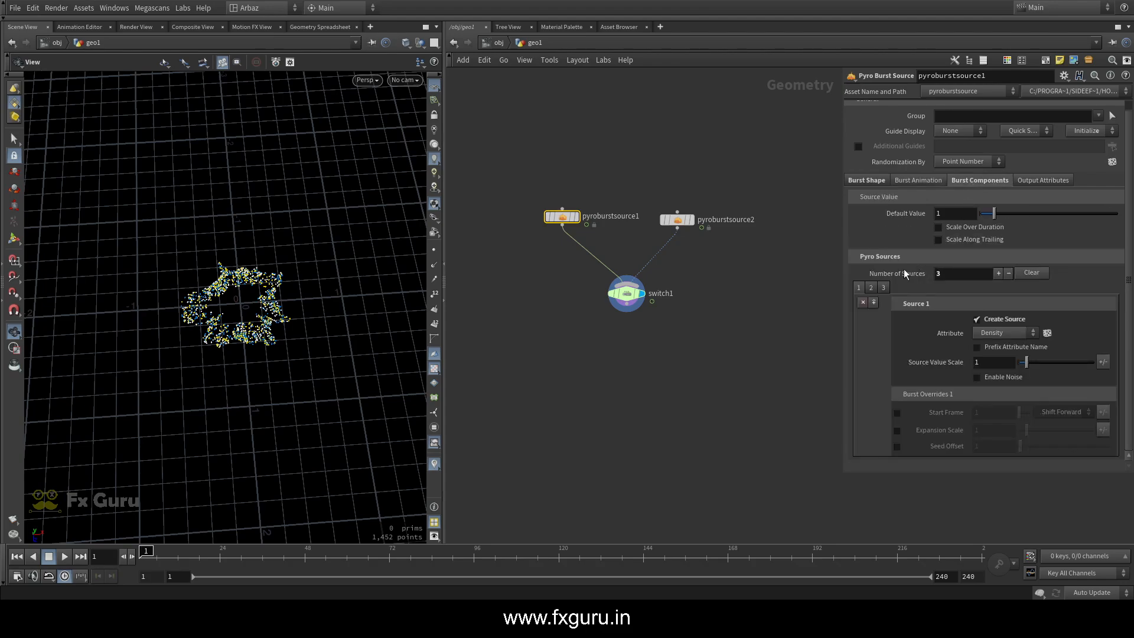
click(863, 303)
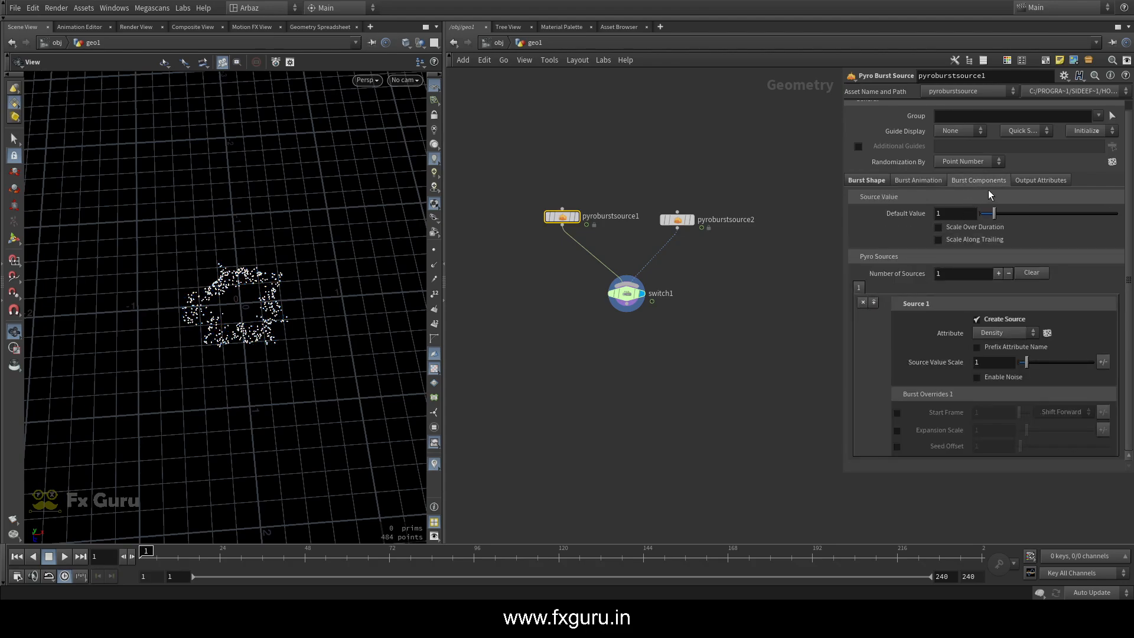
click(1042, 181)
middle_drag(508, 248, 494, 218)
click(494, 218)
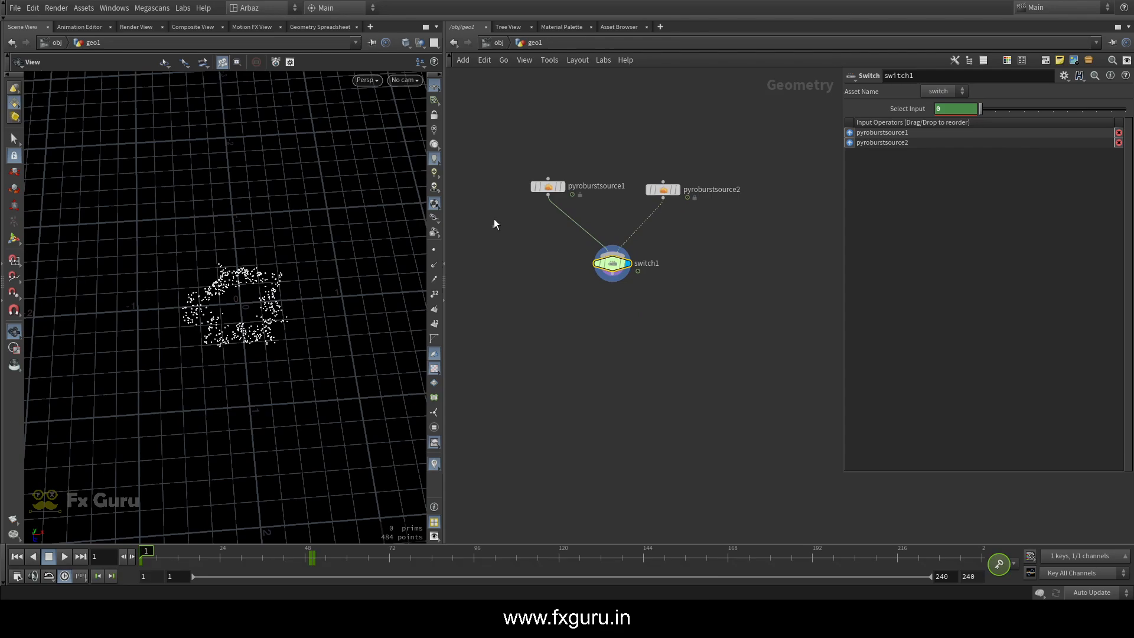
Refine the first burst source's Point Separation, trying 0.02 and settling on 0.05
click(548, 186)
scroll(257, 306, up, 5)
drag(486, 212, 577, 126)
click(874, 183)
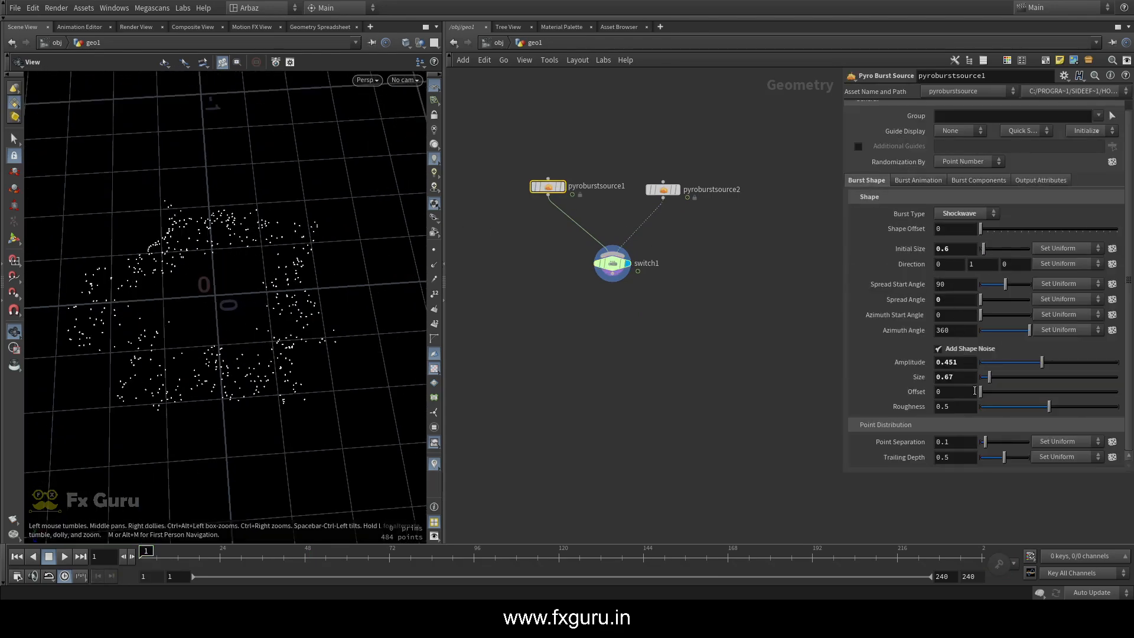
click(953, 444)
text(0.02)
key(Return)
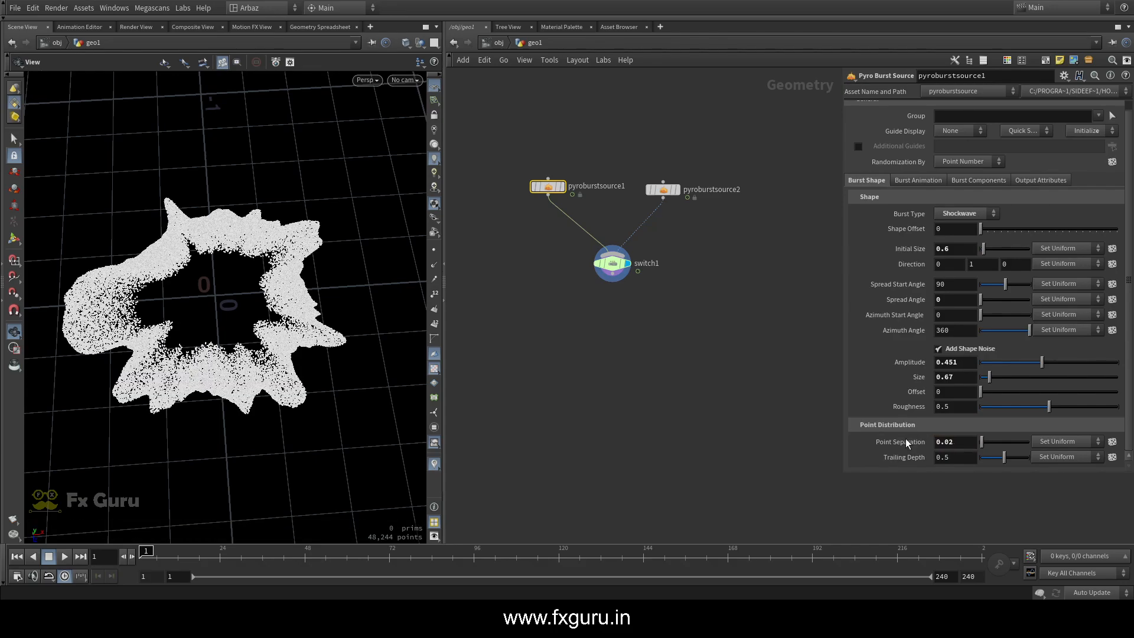
drag(958, 443, 949, 443)
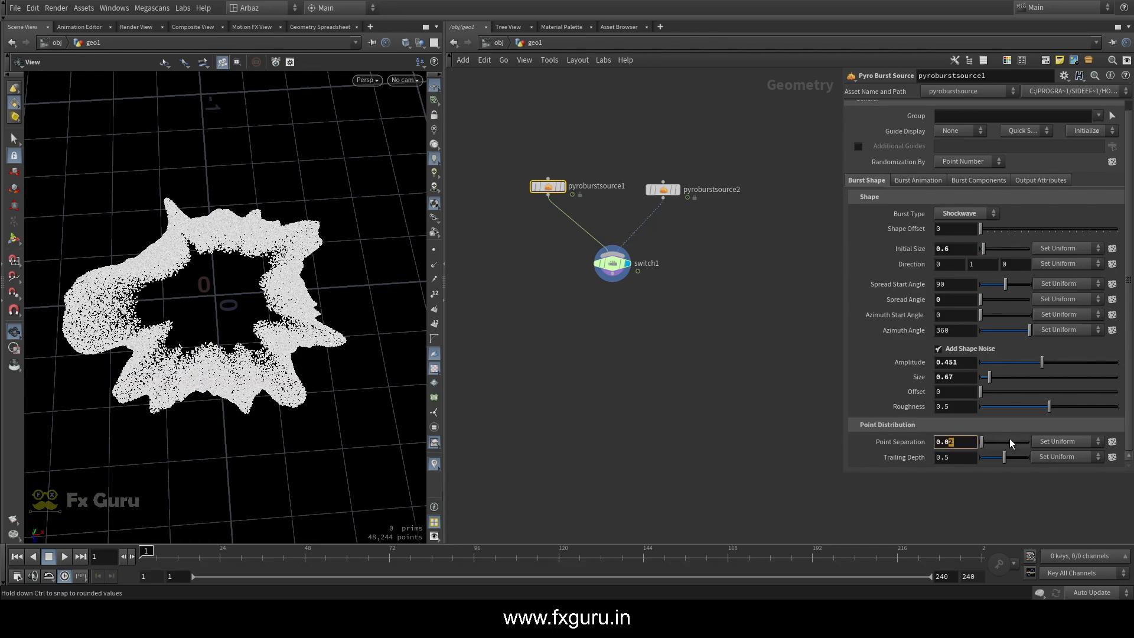
text(5)
key(Return)
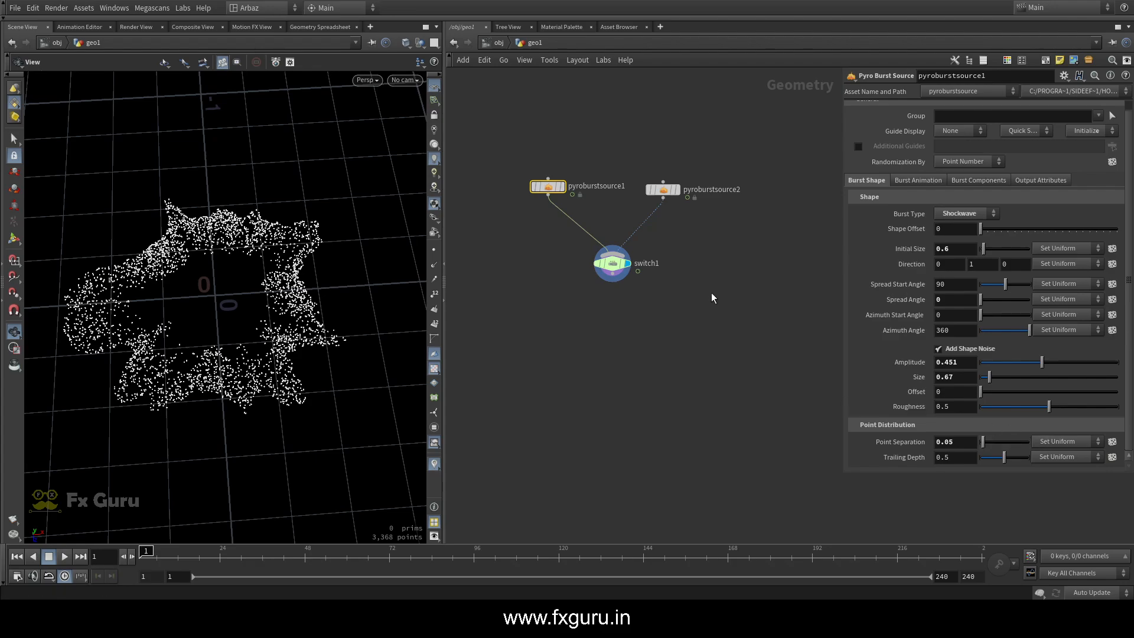
Set the second burst source's Point Separation to 0.05, scrub past frame 50 to check it, and return to the first frame
click(663, 190)
click(867, 180)
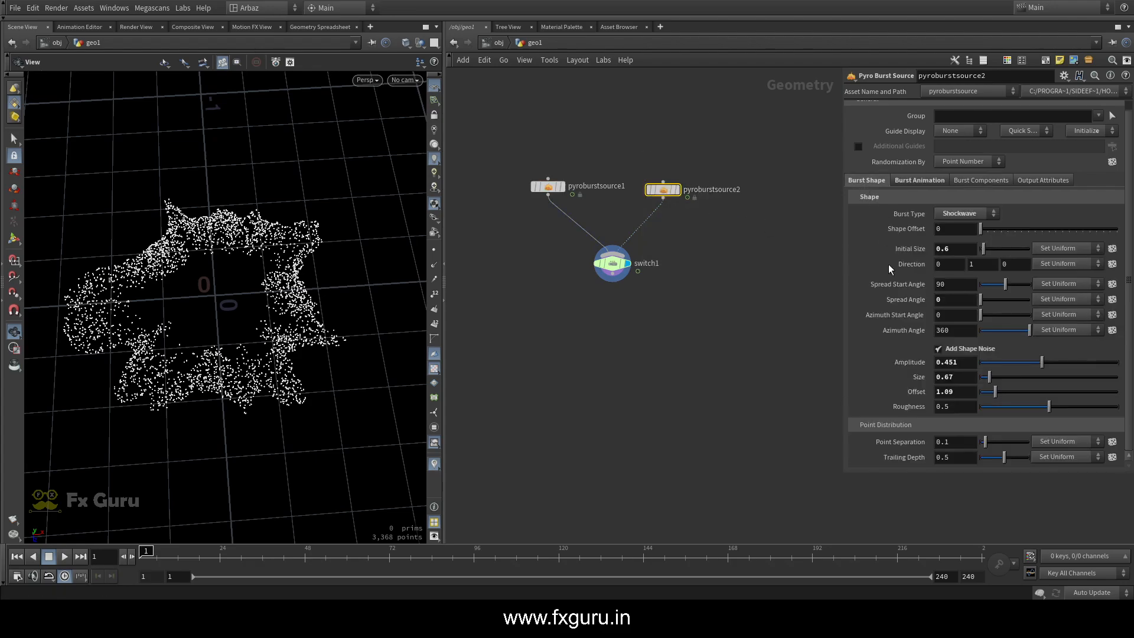
text(0.05)
key(Return)
drag(249, 559, 322, 553)
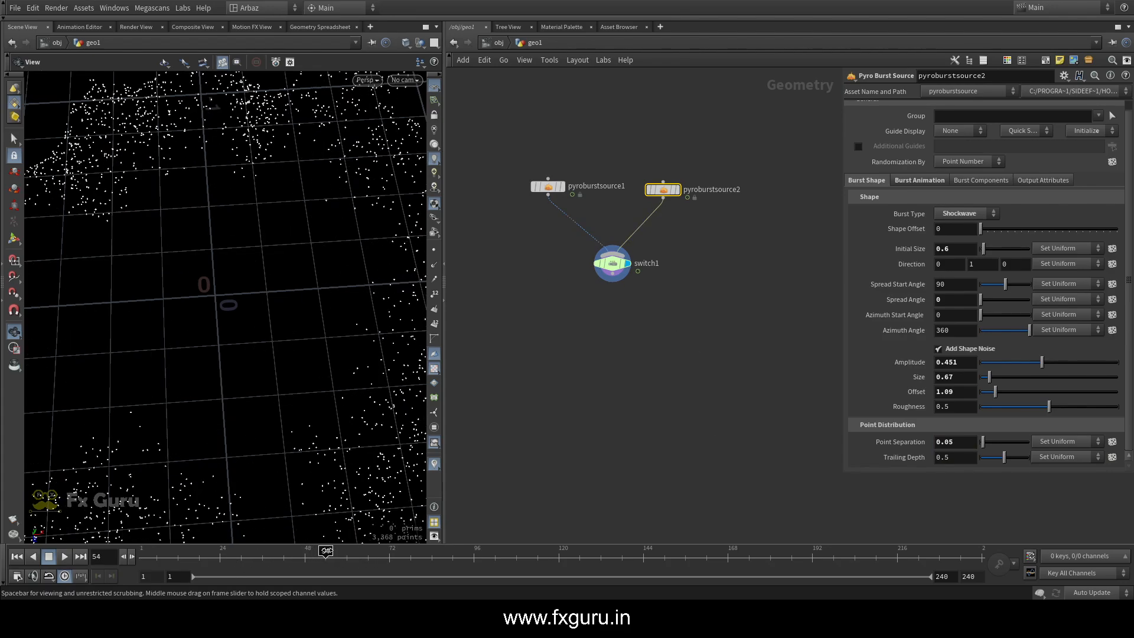
drag(304, 445, 305, 339)
scroll(305, 338, down, 3)
drag(322, 555, 142, 555)
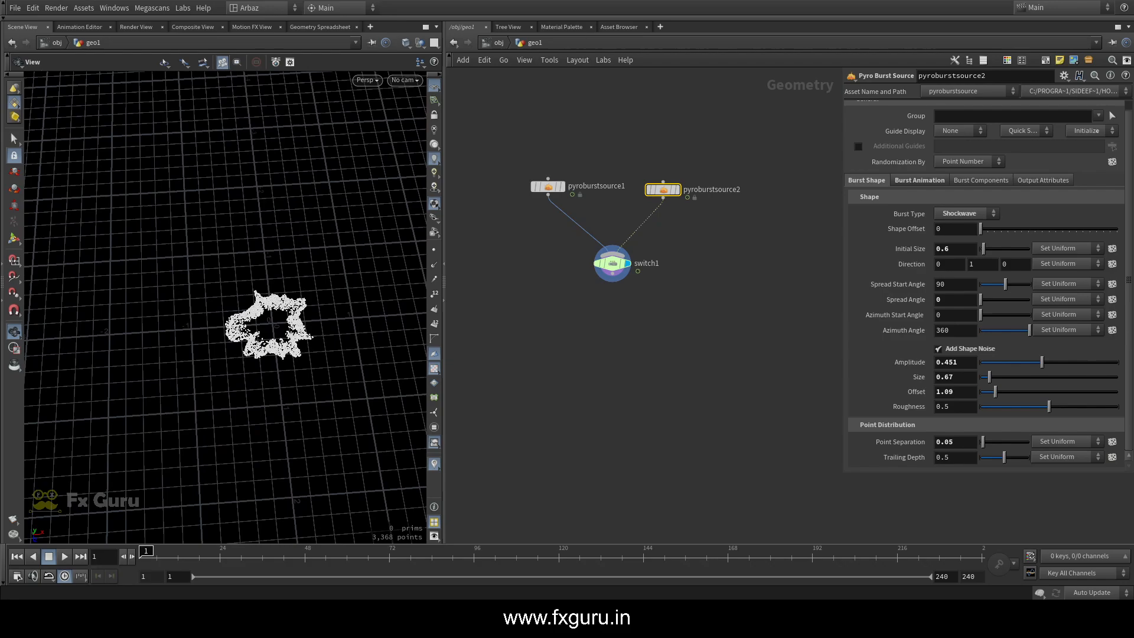
Add a Volume Rasterize Attributes node, connect it below the switch, and display it
key(Tab)
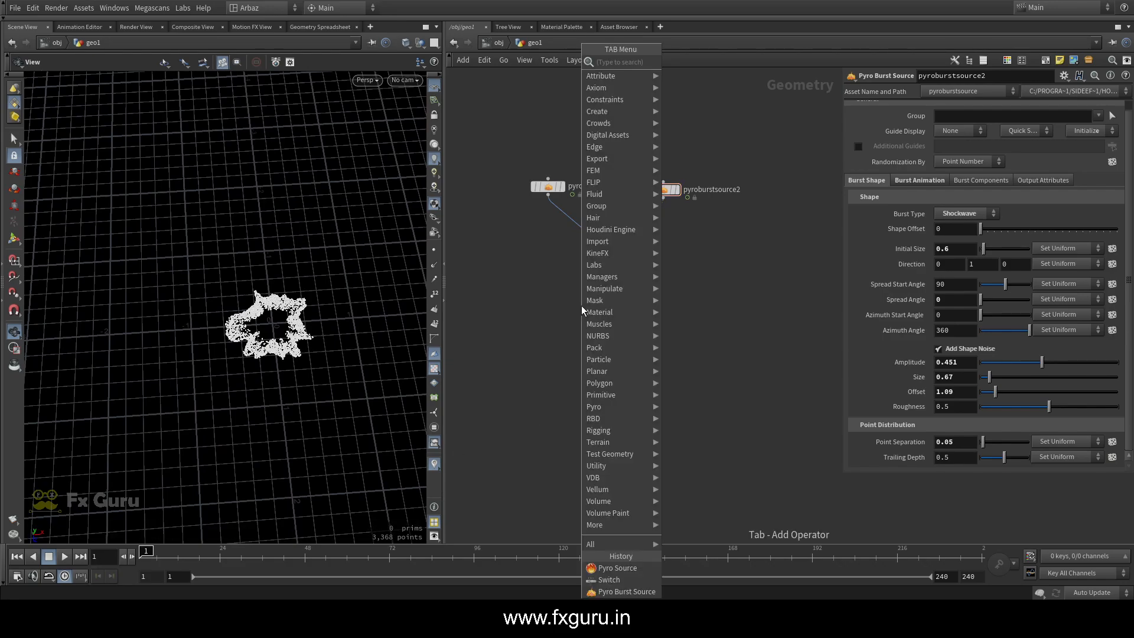
text(ra)
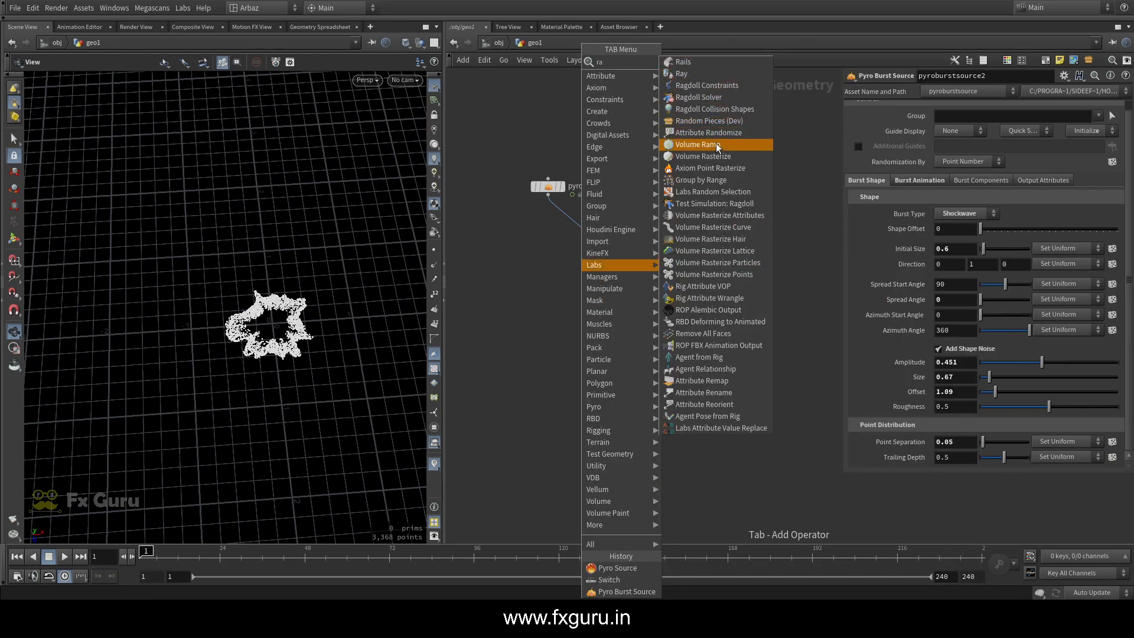
click(715, 215)
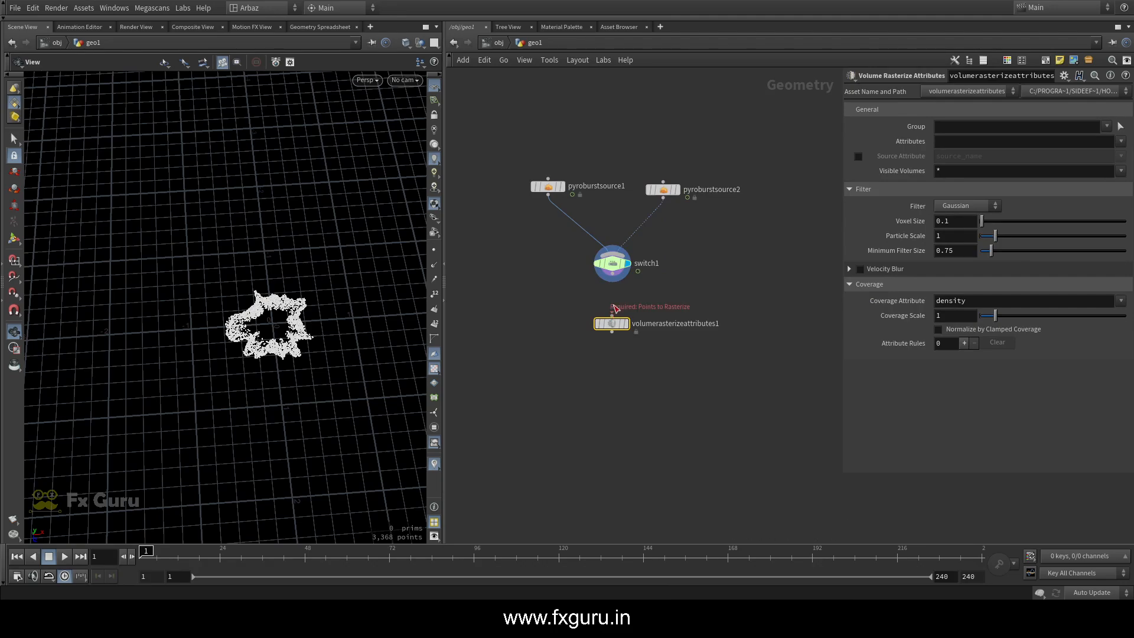
click(626, 325)
Choose density and v as the attributes to rasterize into volumes
click(1121, 142)
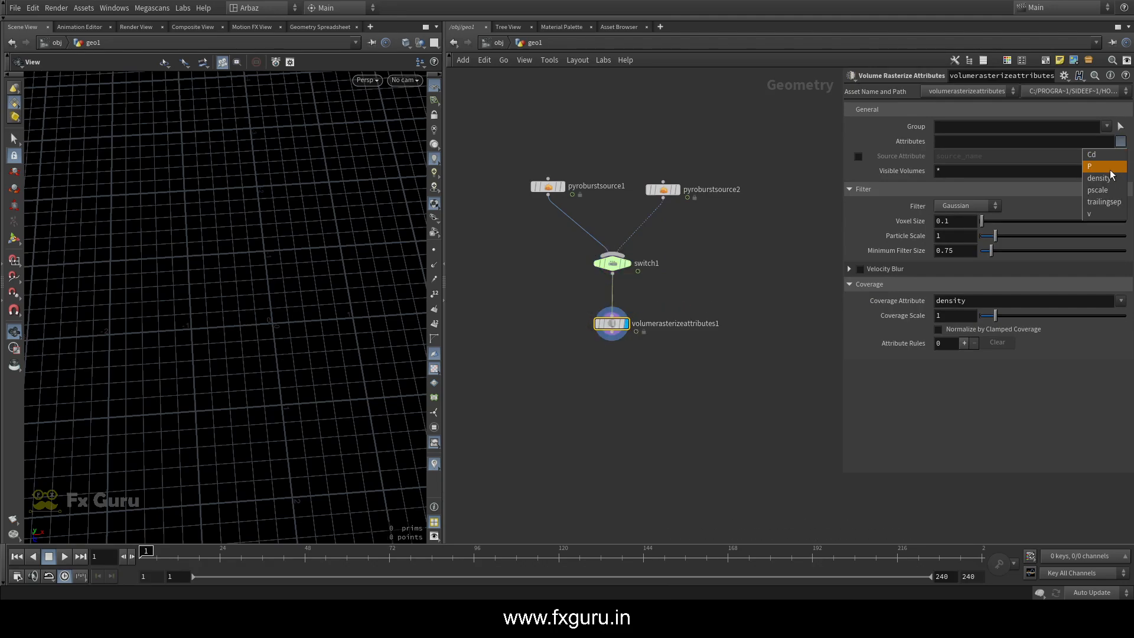
click(1099, 178)
click(1121, 142)
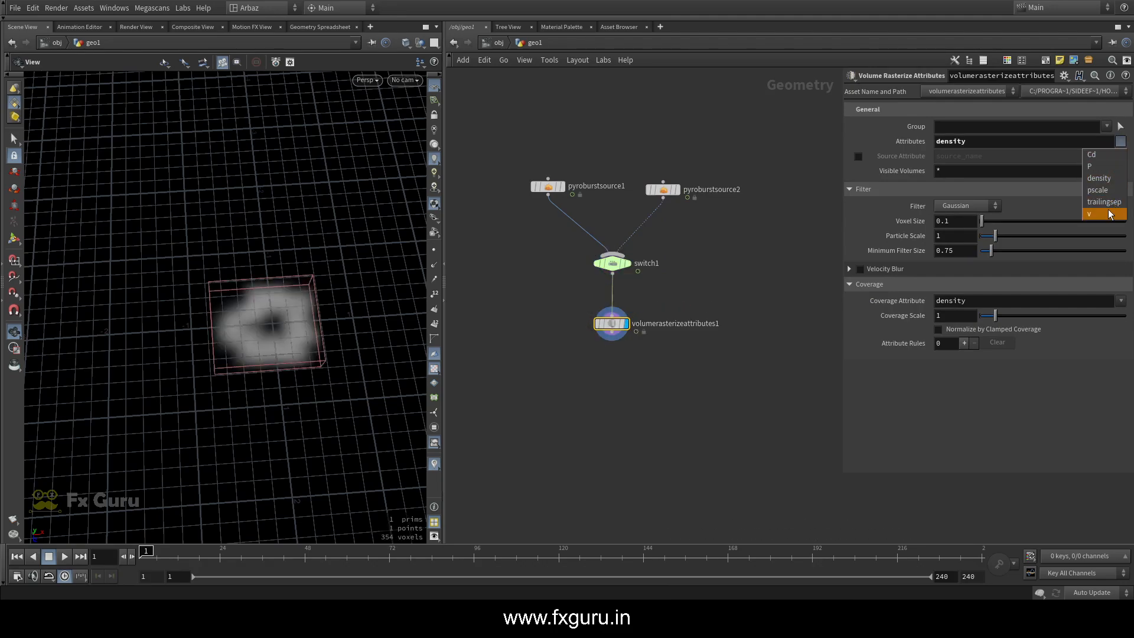
click(1090, 213)
drag(265, 299, 305, 302)
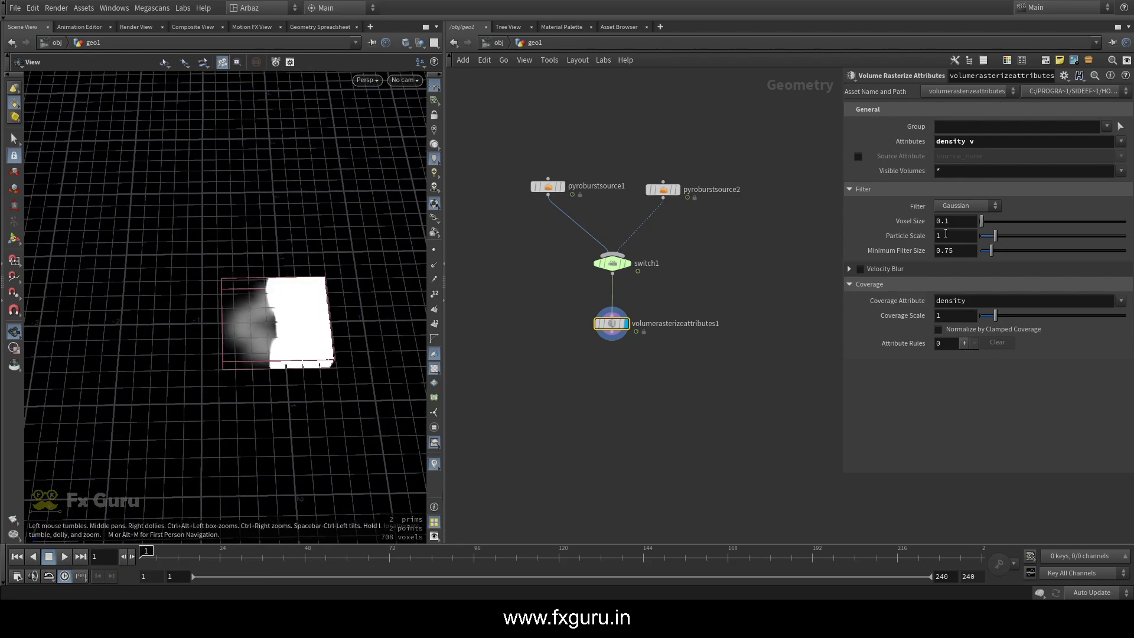
Try Normalize by Clamped Coverage and switch it back off, and set the rasterizer's Voxel Size to 0.05 and Particle Scale to 0.73
click(950, 329)
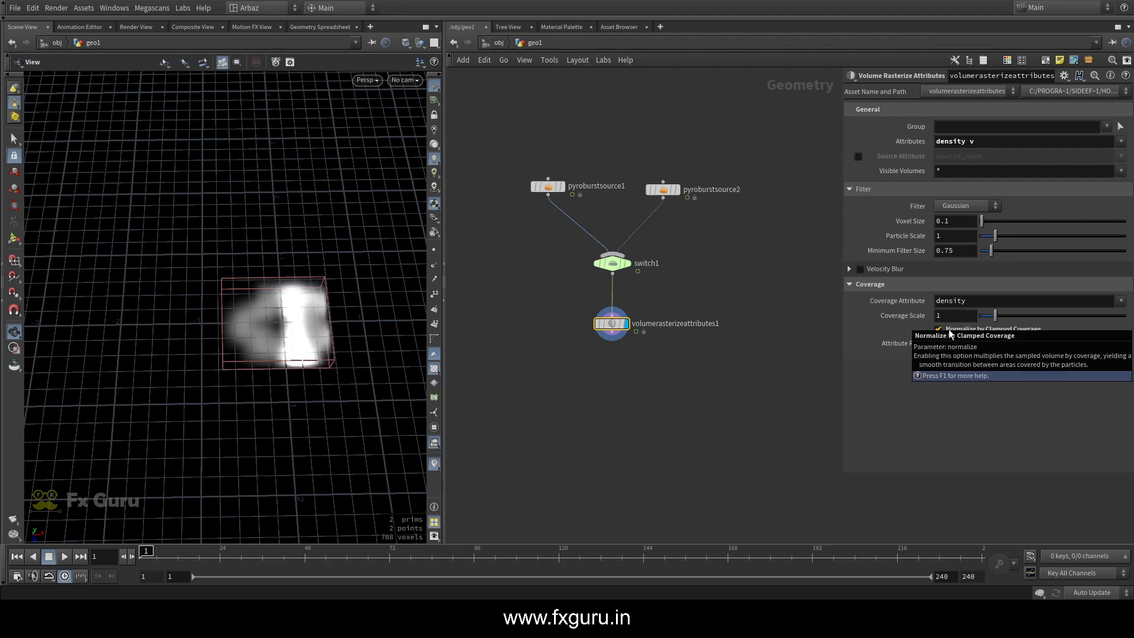
click(949, 329)
click(959, 224)
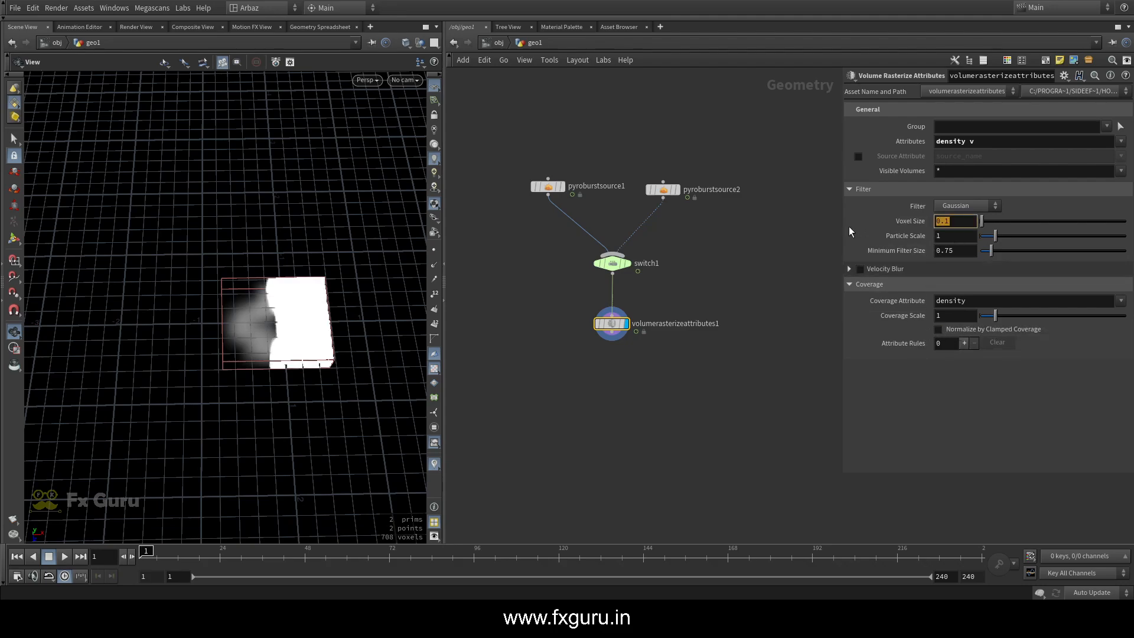
text(0.05)
key(Return)
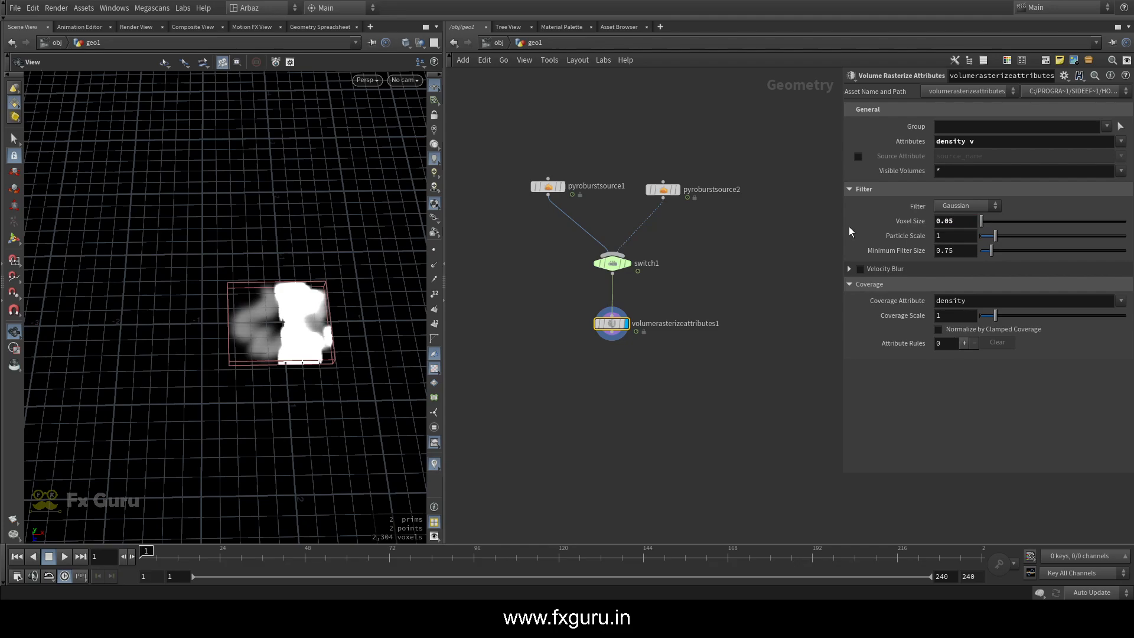
drag(995, 235, 991, 235)
Add and display a Pyro Solver fed by the rasterized volumes, preview the simulation, and return to the first frame
middle_drag(686, 349, 692, 282)
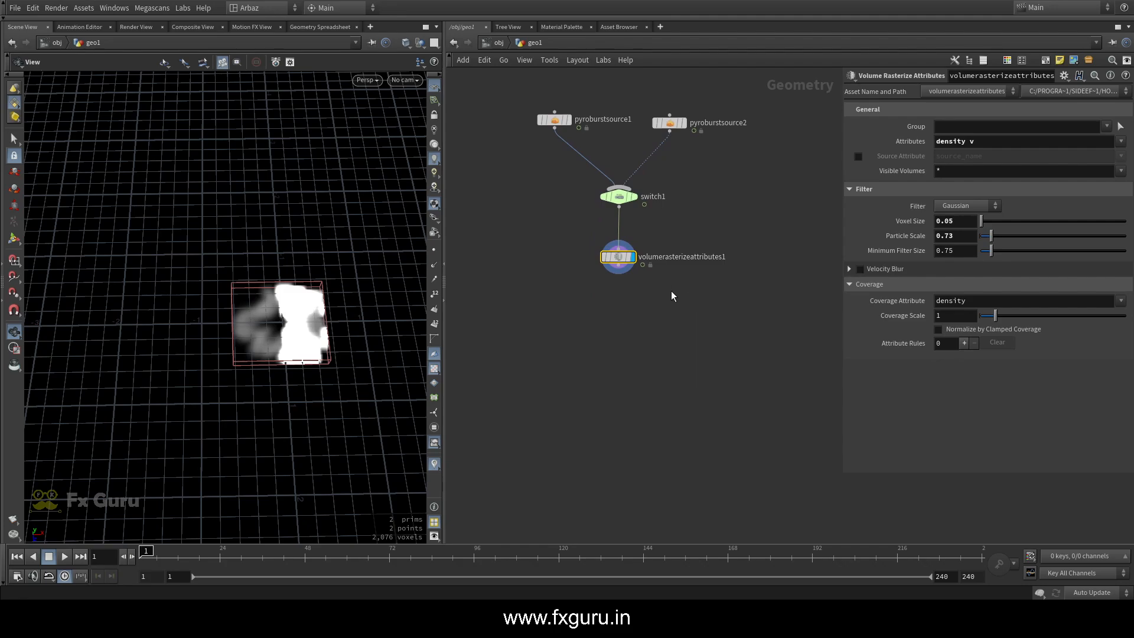
key(Tab)
text(y)
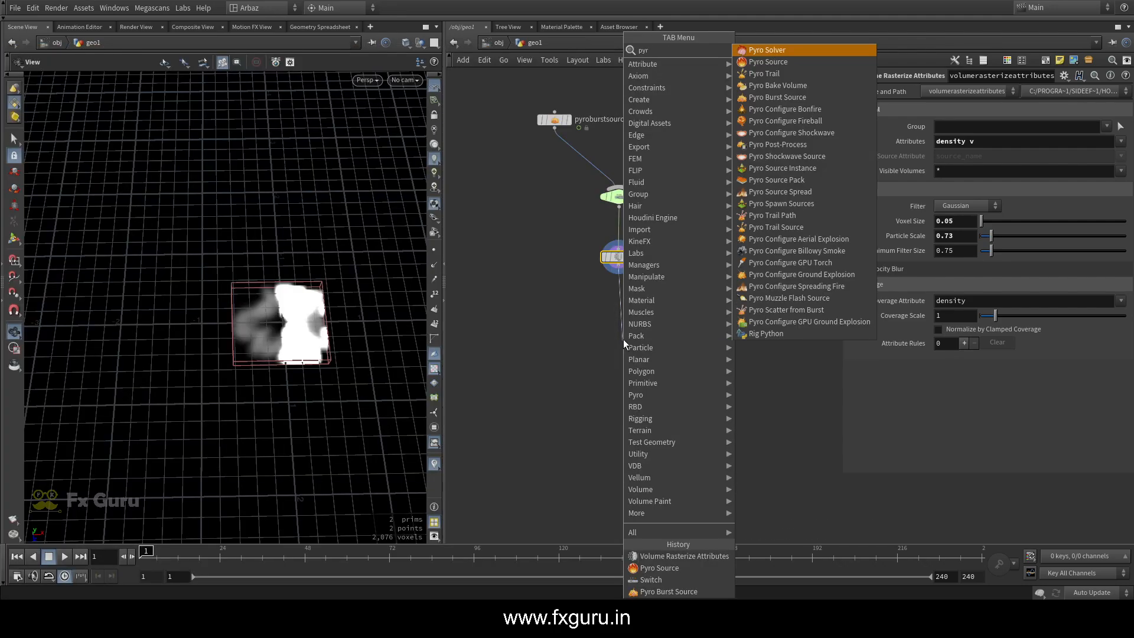
click(795, 52)
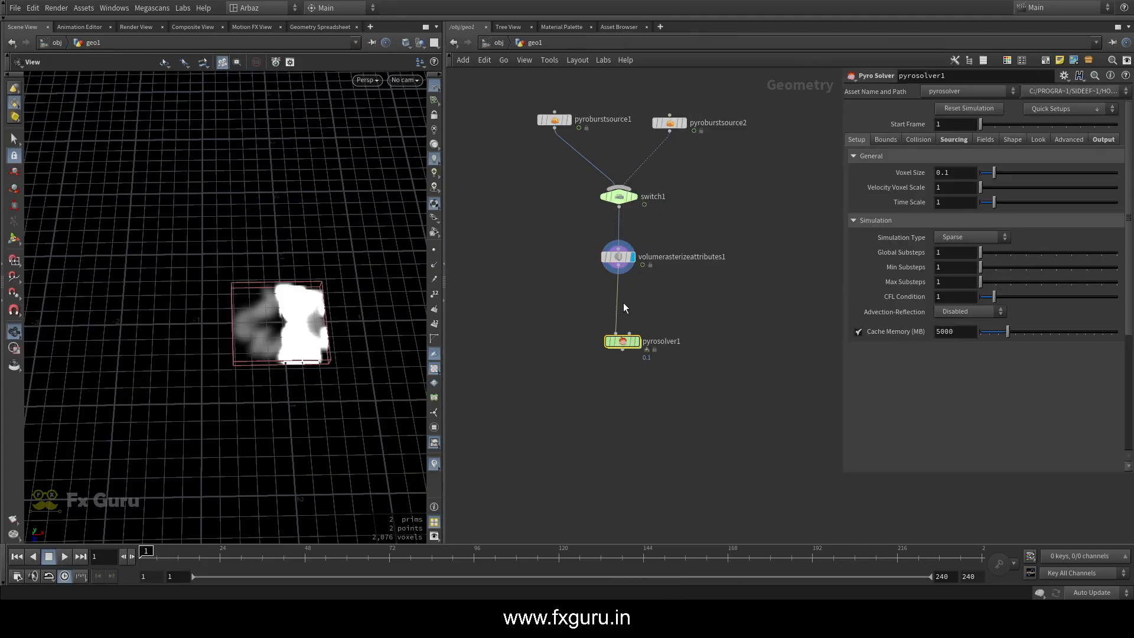
click(637, 342)
scroll(225, 335, down, 3)
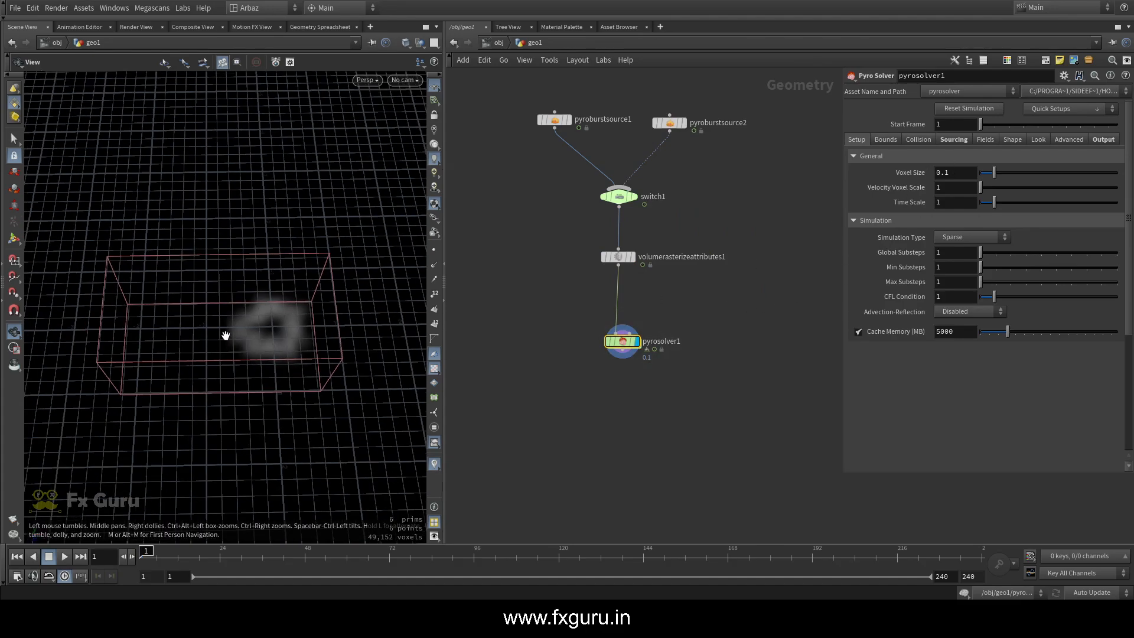
middle_drag(225, 334, 181, 314)
click(64, 556)
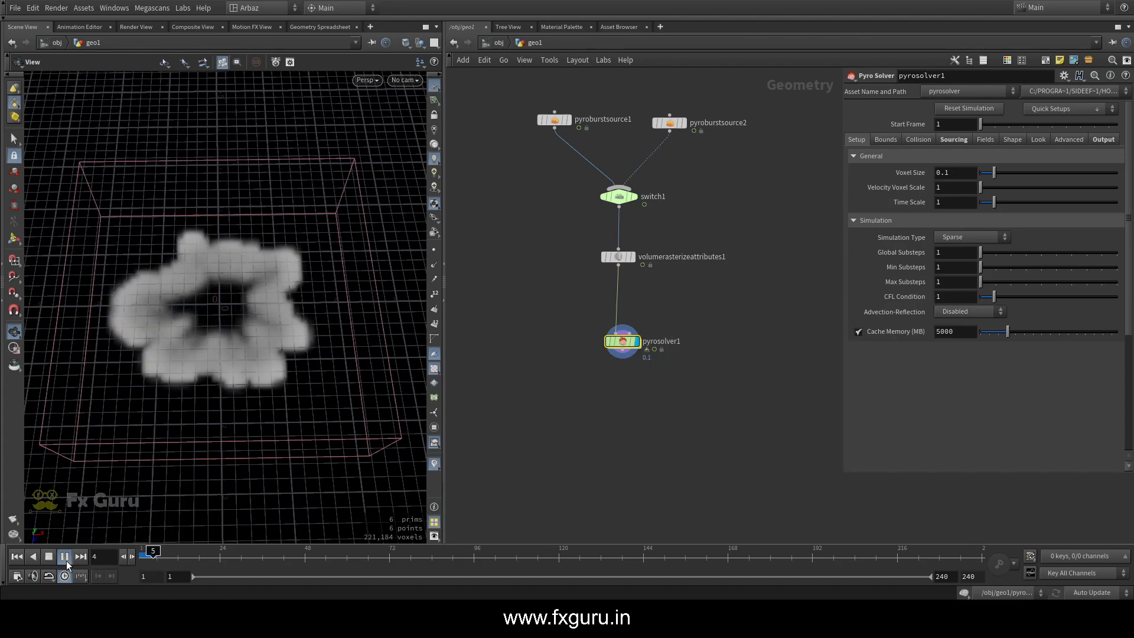
drag(266, 384, 270, 346)
mouse_move(148, 552)
mouse_down()
mouse_move(184, 550)
mouse_move(145, 550)
mouse_up()
drag(243, 397, 245, 416)
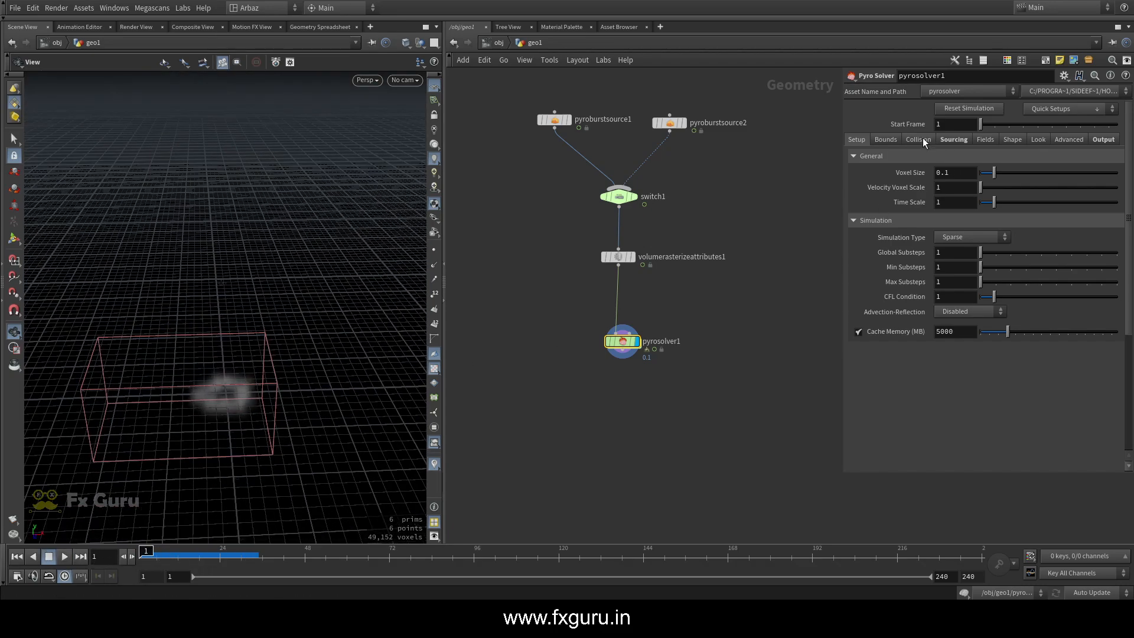
Set the solver's Treat Y as boundary condition to Closed Below, preview the simulation, and return to the first frame
click(886, 139)
click(856, 221)
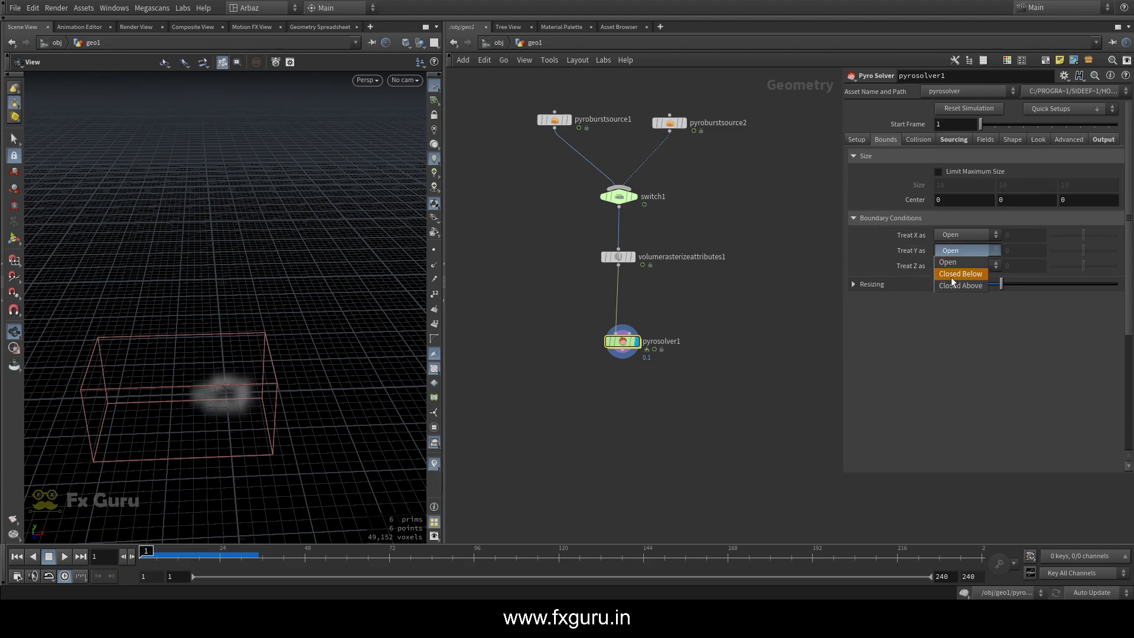
click(958, 276)
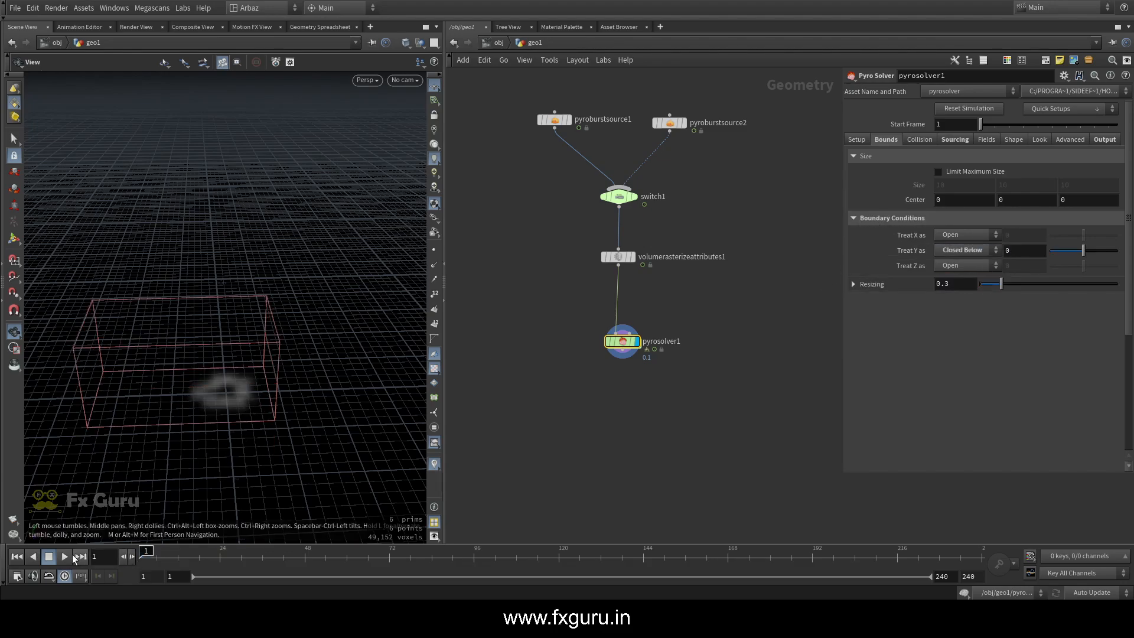
click(65, 557)
scroll(275, 410, up, 5)
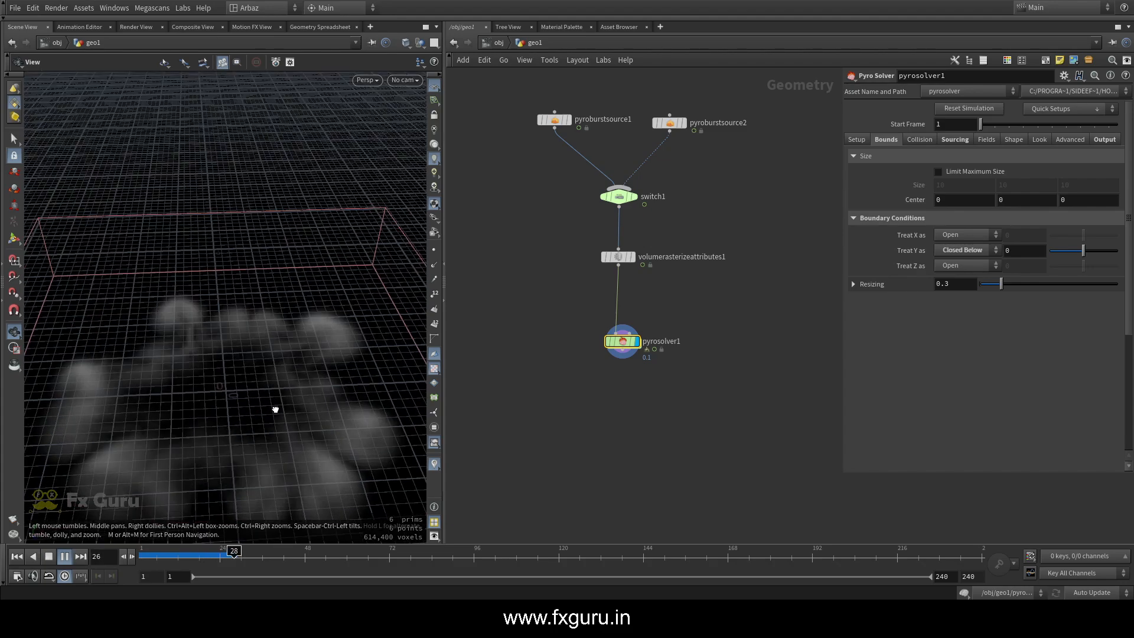
drag(275, 409, 271, 439)
drag(213, 555, 140, 556)
click(64, 561)
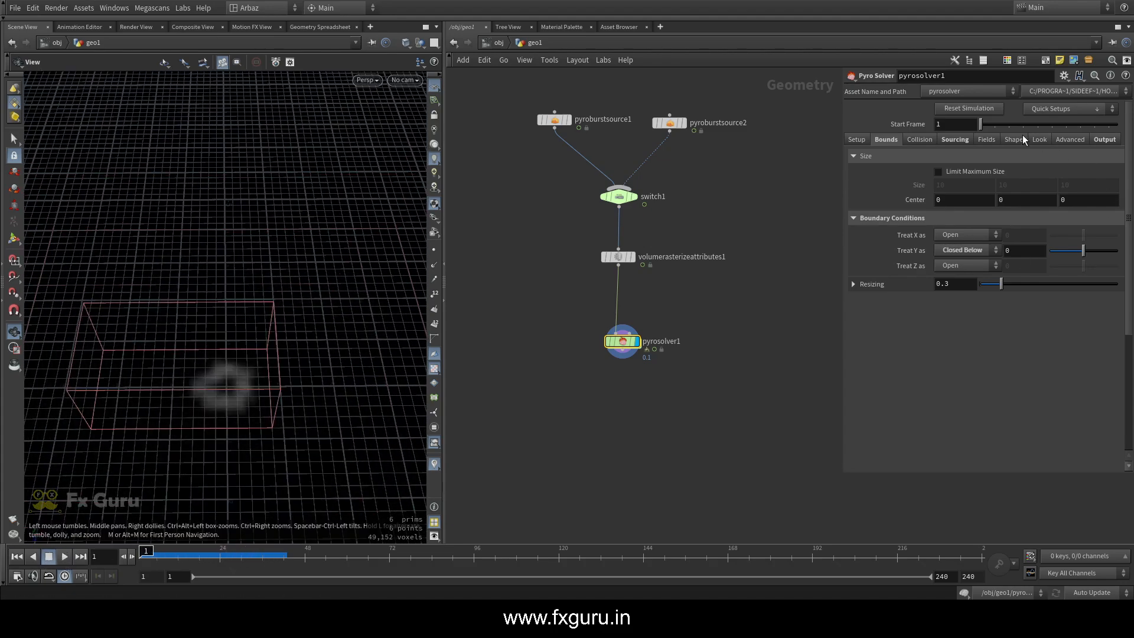
Set the Pyro Solver's density Dissipation to 0.05
click(986, 139)
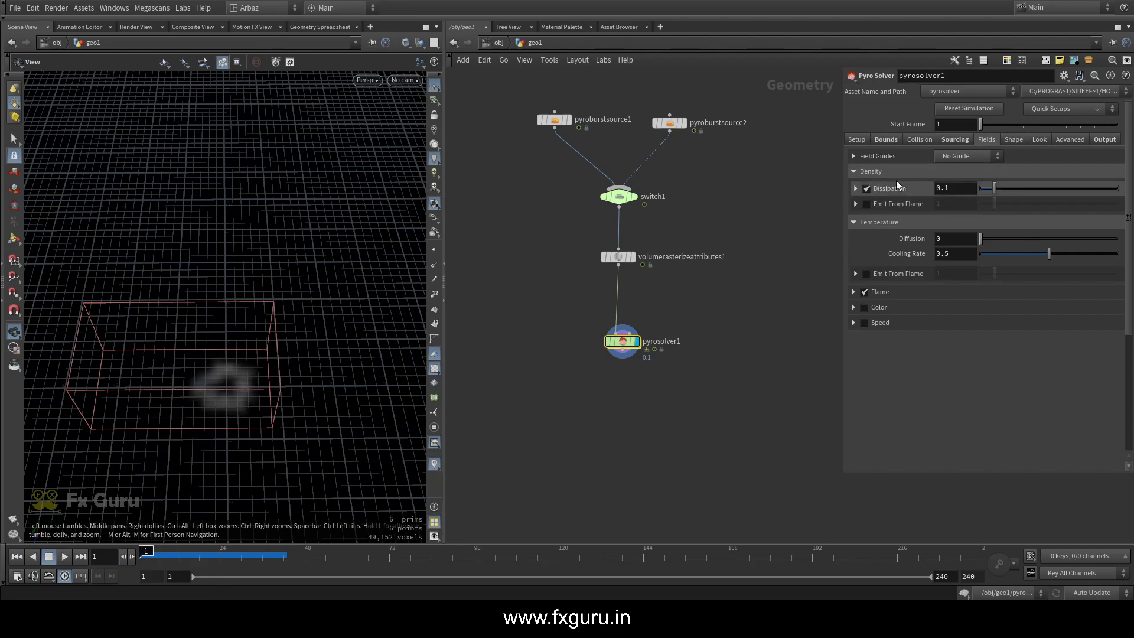
click(1014, 140)
click(988, 140)
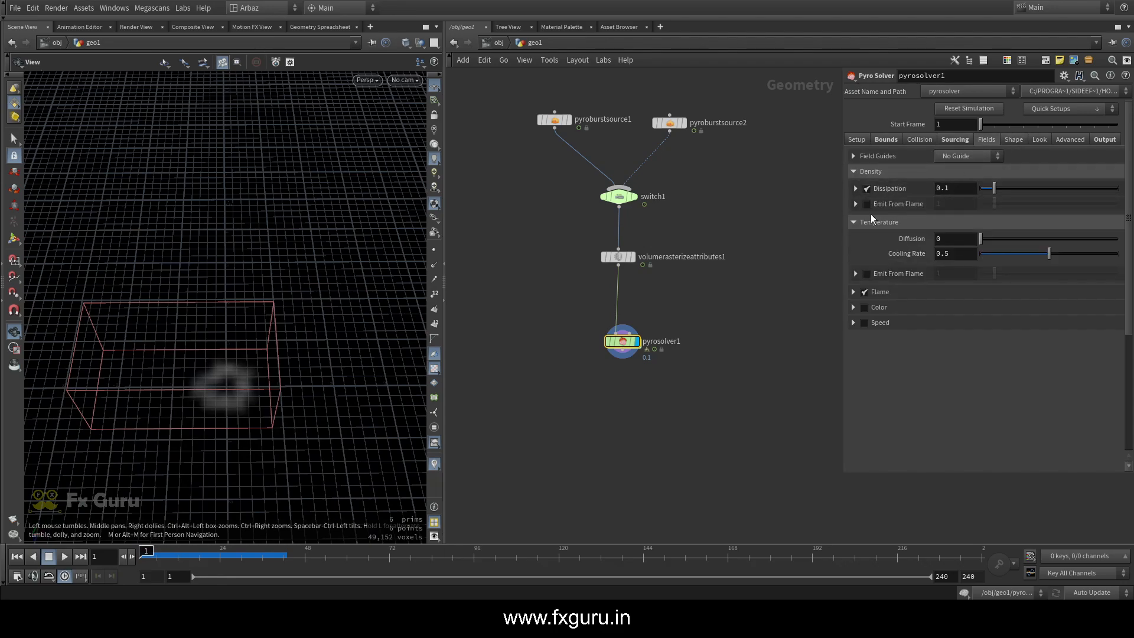
click(864, 290)
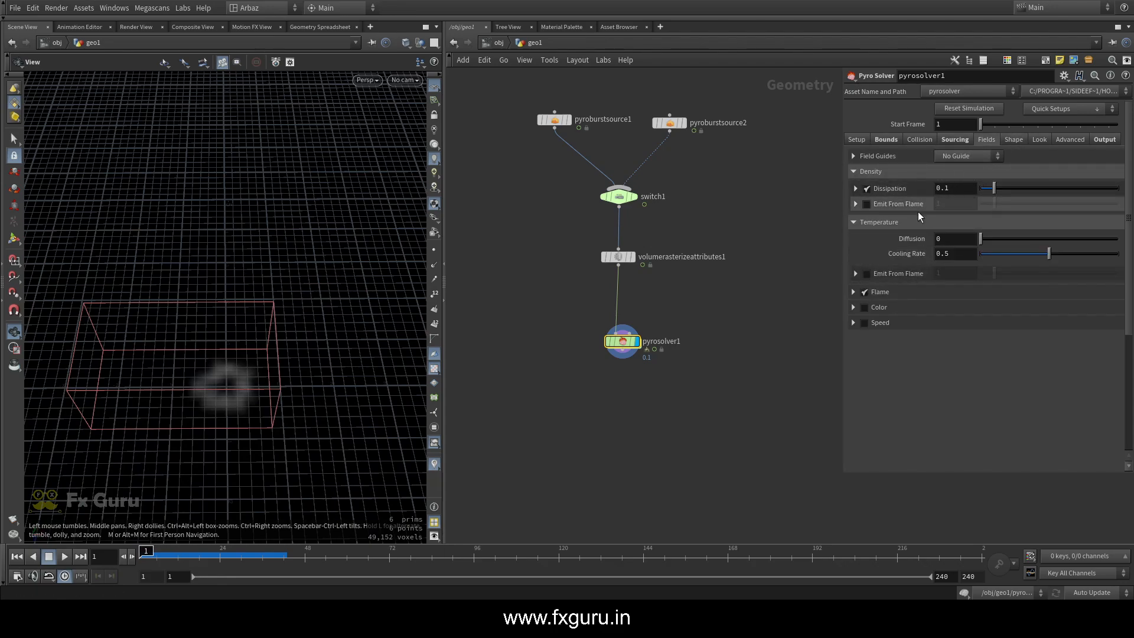
text(0.05)
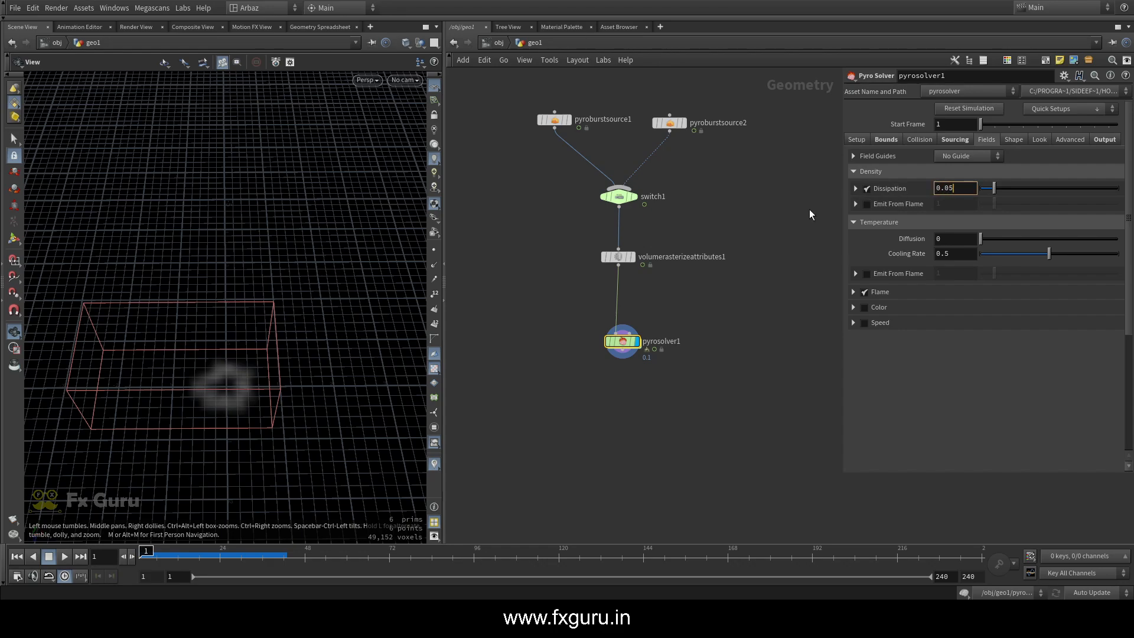
key(Return)
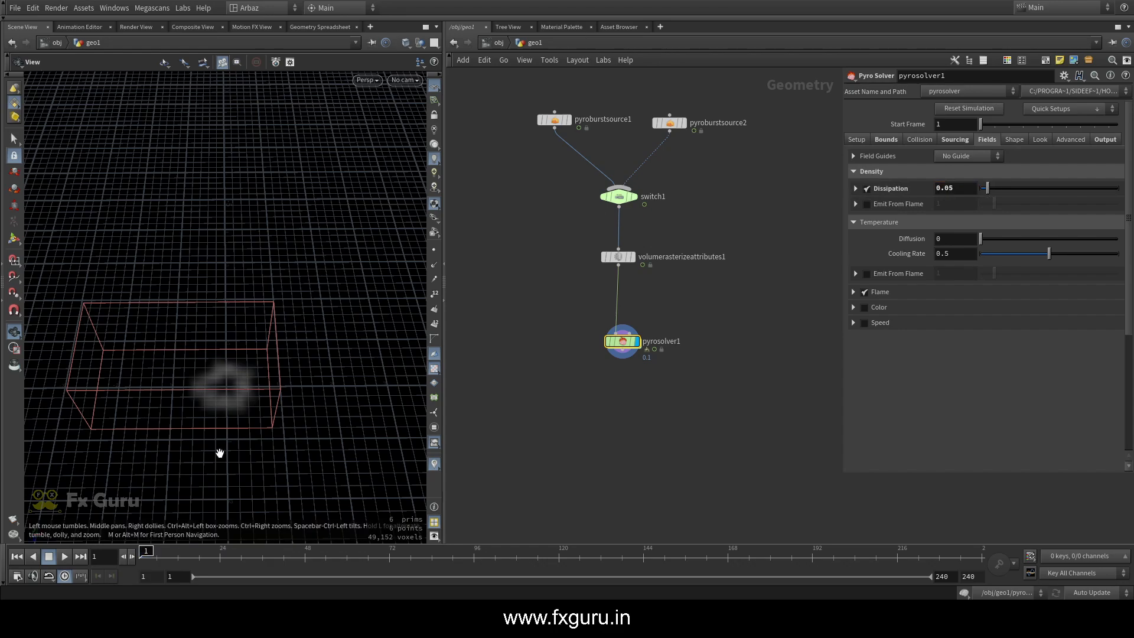
Preview the simulation with the new density dissipation and return to the first frame
click(65, 556)
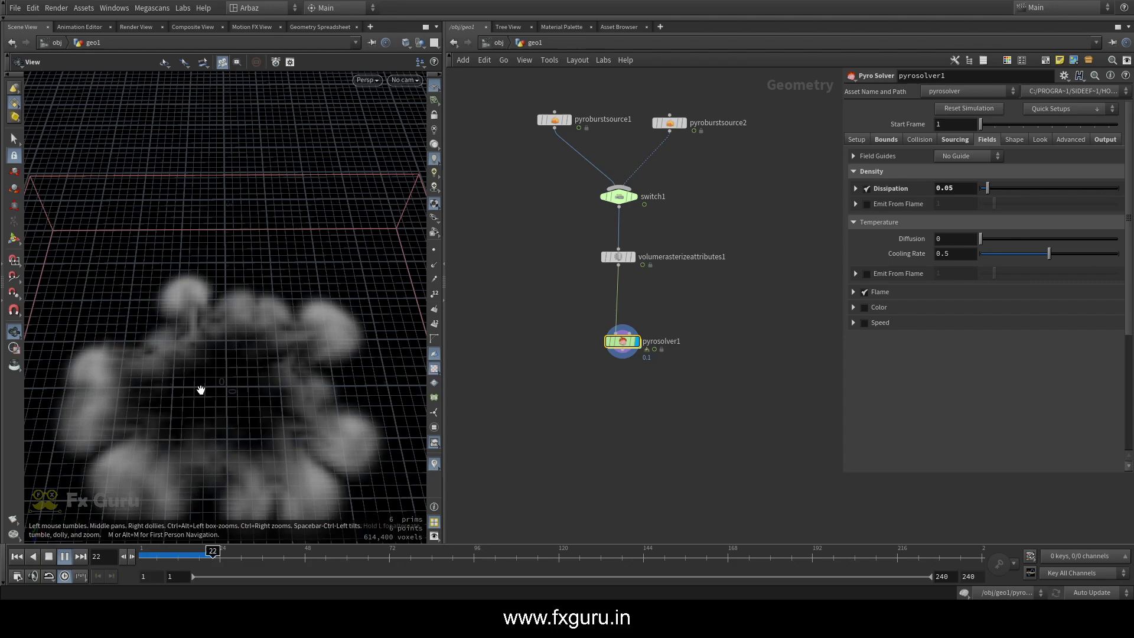
scroll(200, 390, up, 5)
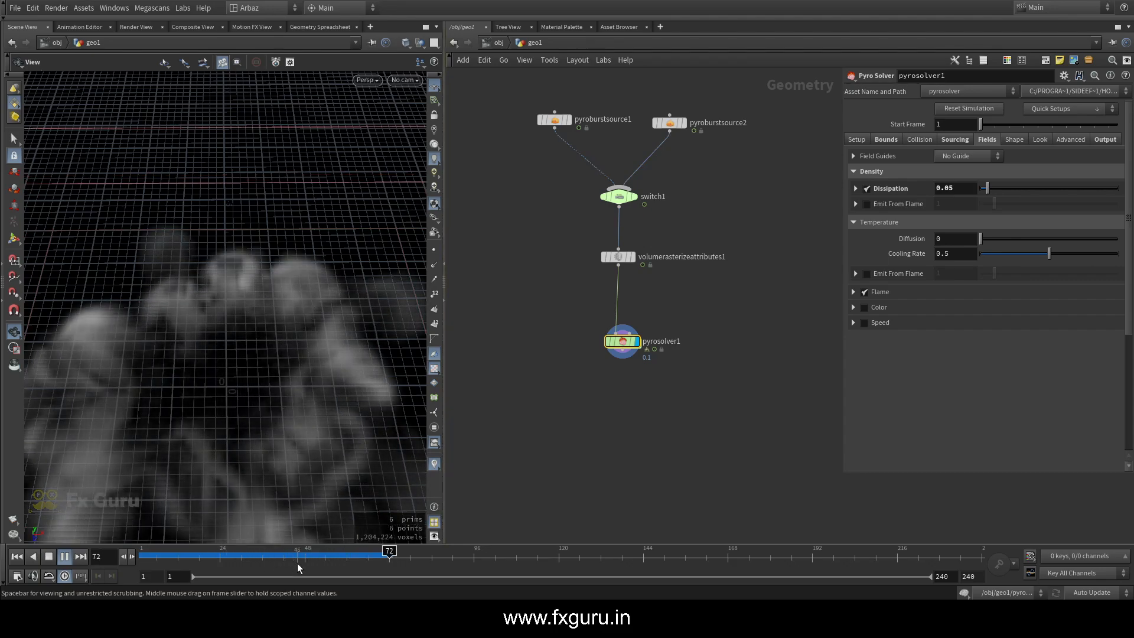
mouse_move(156, 561)
mouse_down()
mouse_move(249, 564)
mouse_move(142, 561)
mouse_up()
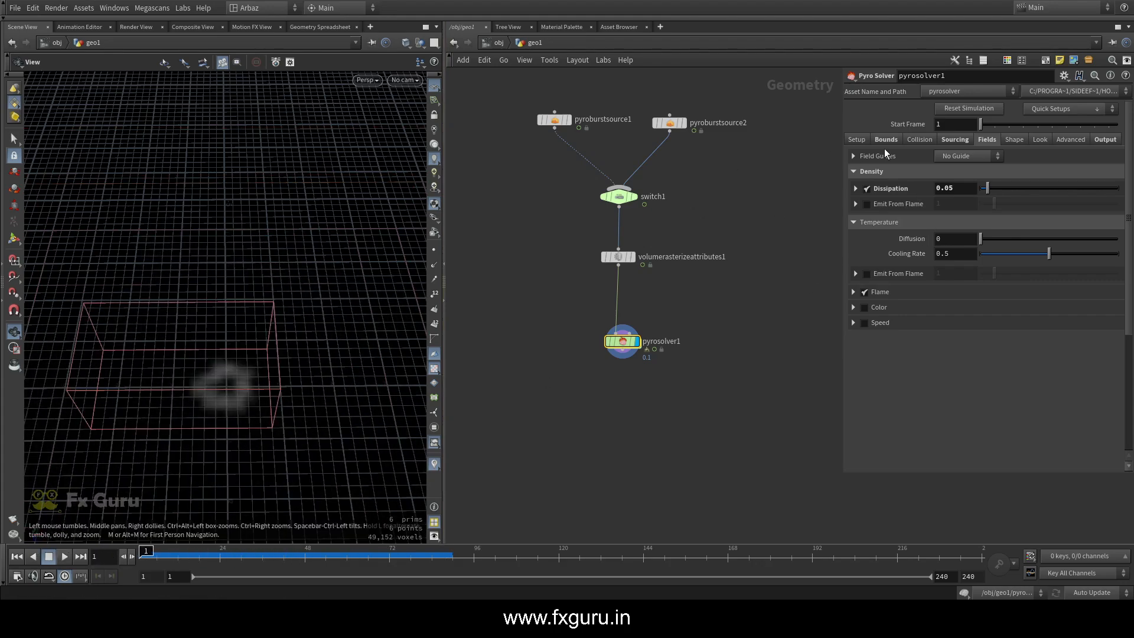
Enable Limit Source Range with a Cycle Length in the Pyro Solver's sourcing and disconnect the second burst source from the switch
click(886, 140)
click(945, 140)
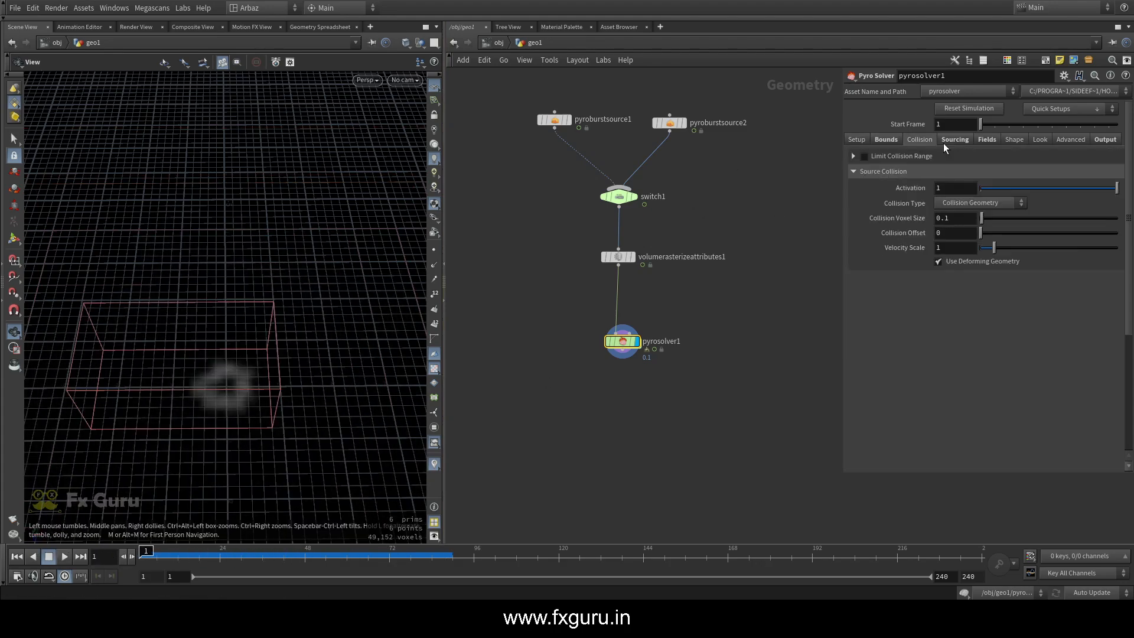
click(853, 171)
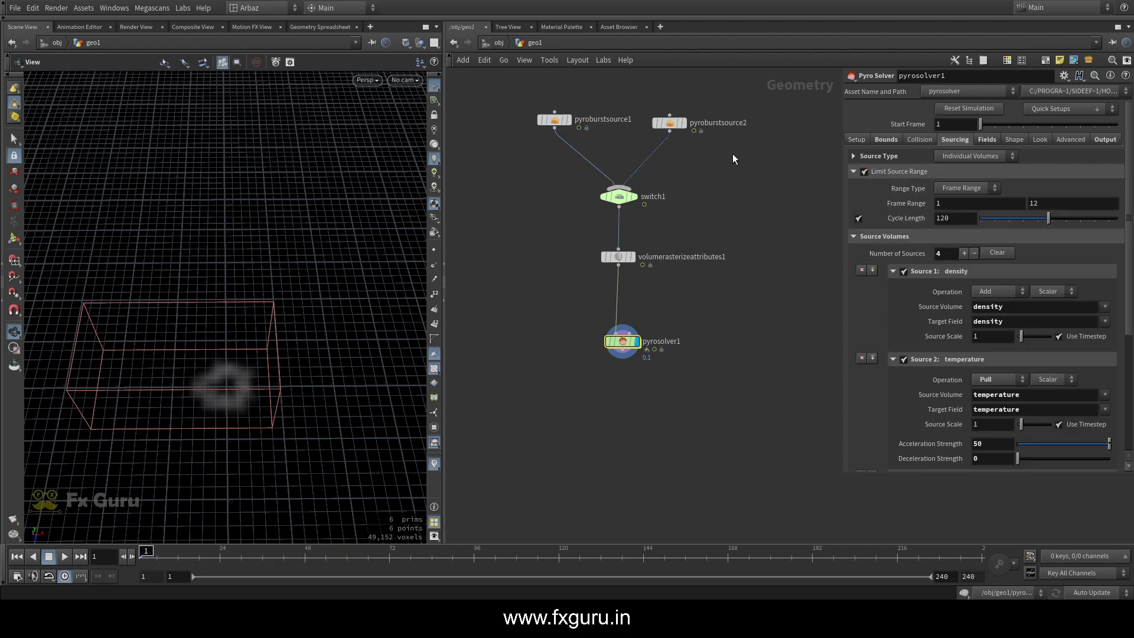
drag(676, 123, 707, 117)
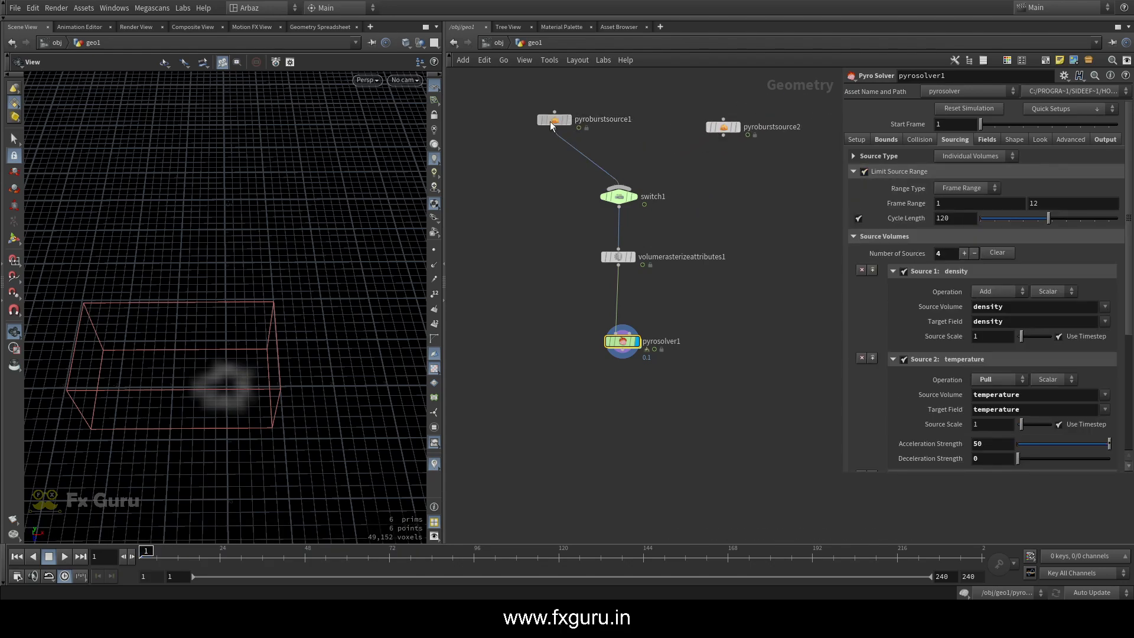
drag(554, 120, 610, 135)
Preview the simulation fed by the first burst source only and return to the first frame
click(64, 557)
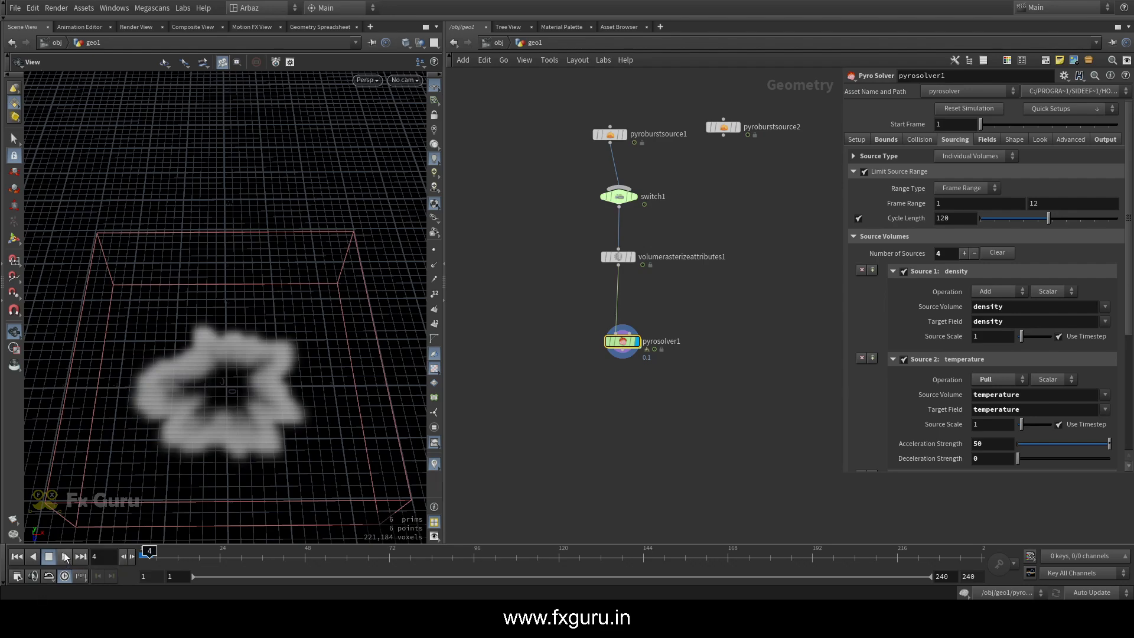
click(64, 559)
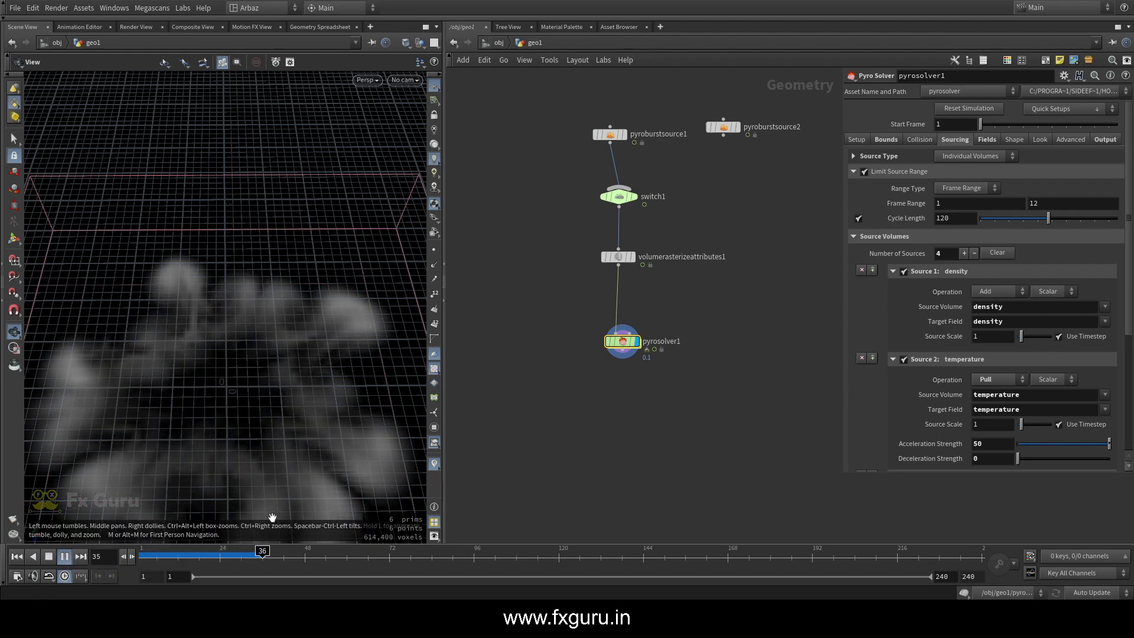
drag(274, 556, 250, 566)
key(ctrl+Up)
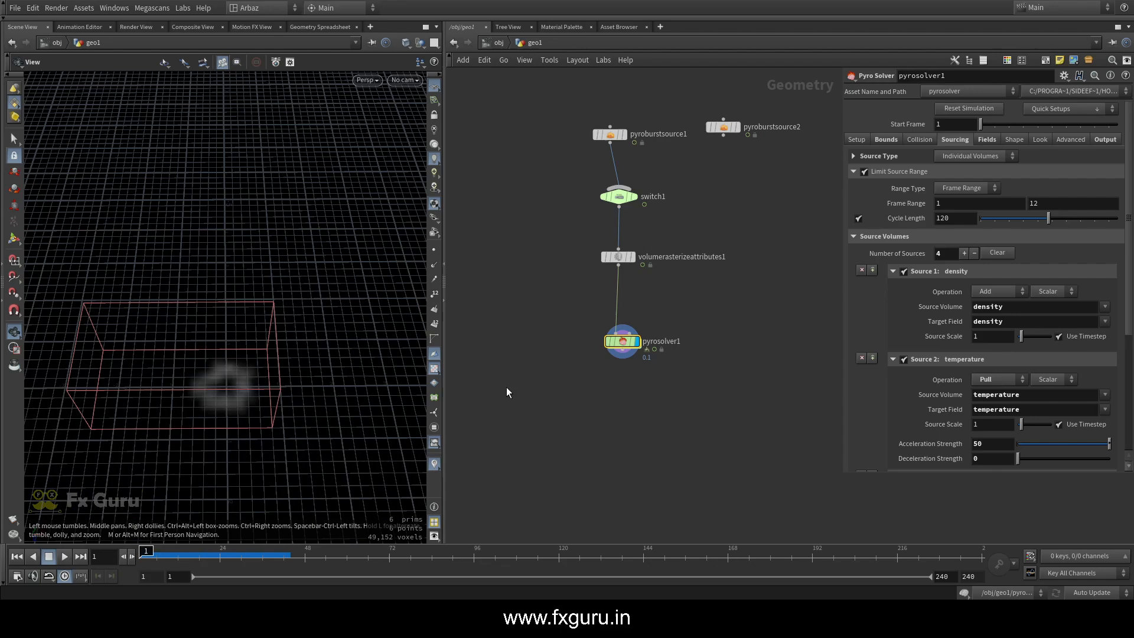
Set the sourcing Cycle Length to 30, preview the simulation, and return to the first frame
text(30)
key(Return)
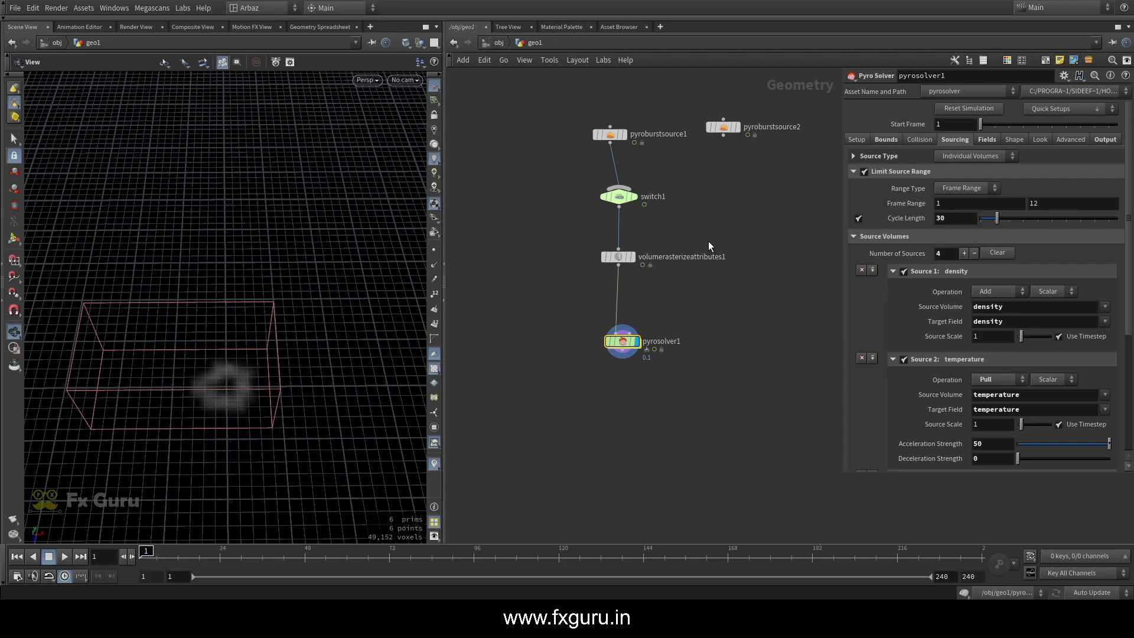
click(63, 556)
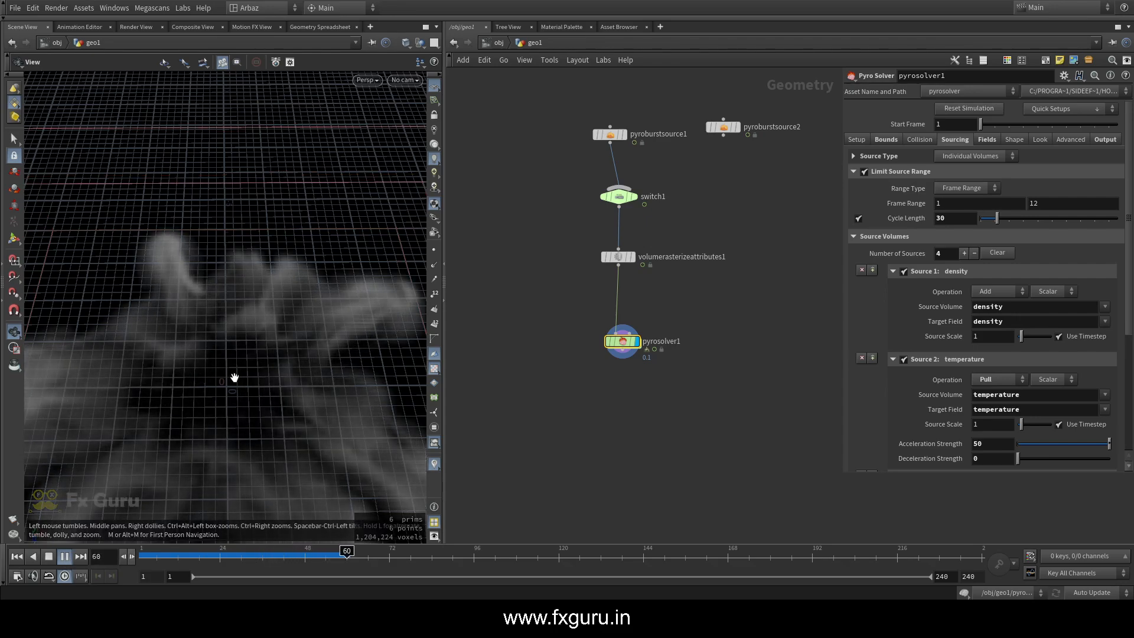
click(17, 557)
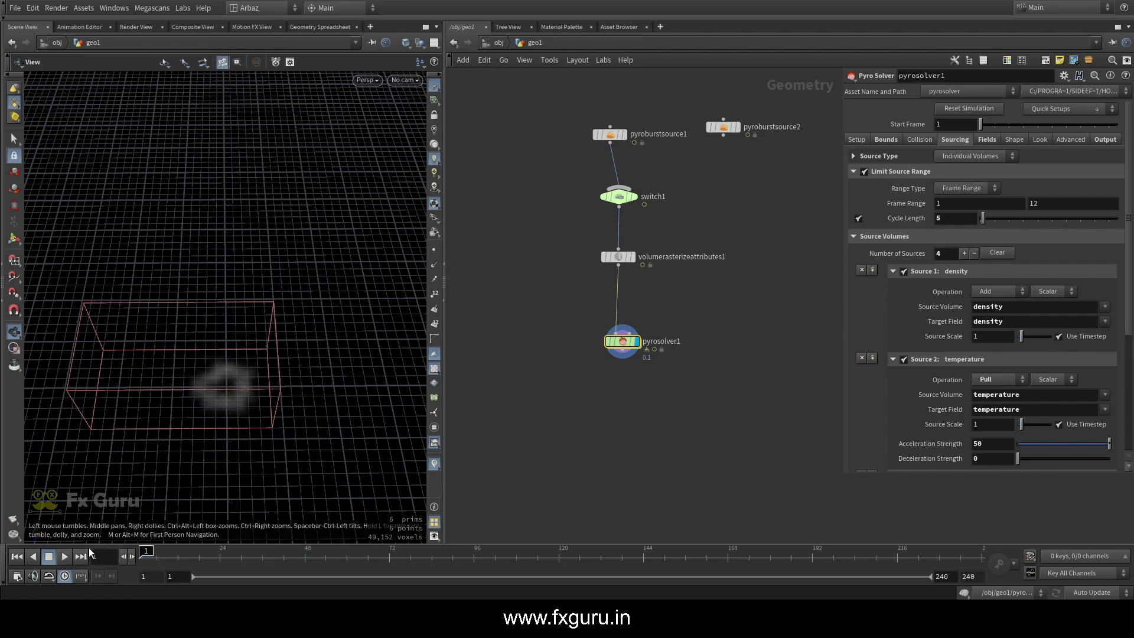
Set the sourcing Cycle Length to 5 and preview the repeated bursts from several angles
click(64, 556)
scroll(194, 441, up, 5)
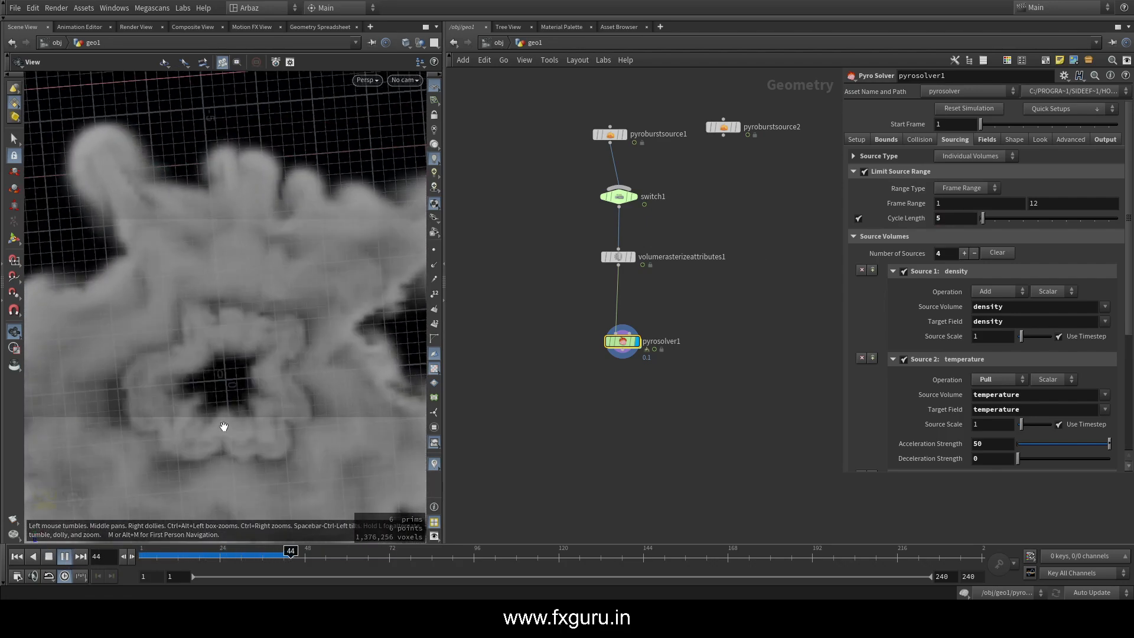
middle_drag(307, 314, 296, 260)
scroll(296, 261, down, 2)
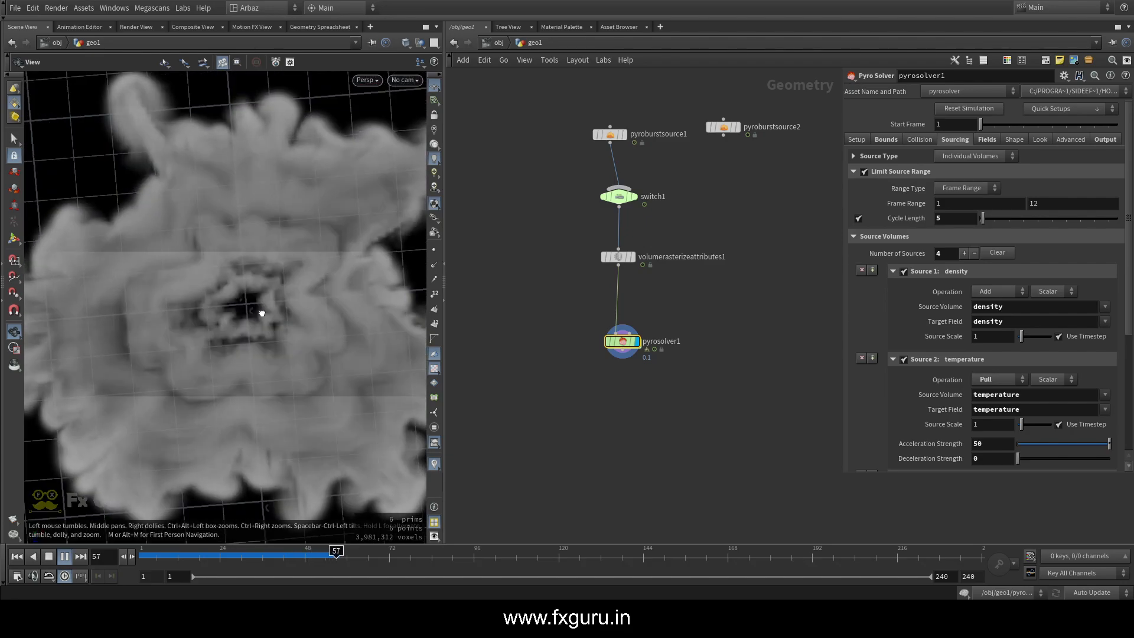
drag(262, 314, 245, 252)
Return to the first frame, switch off Limit Source Range, reconnect the second burst source to the switch, and rearrange both burst nodes
drag(182, 554, 62, 554)
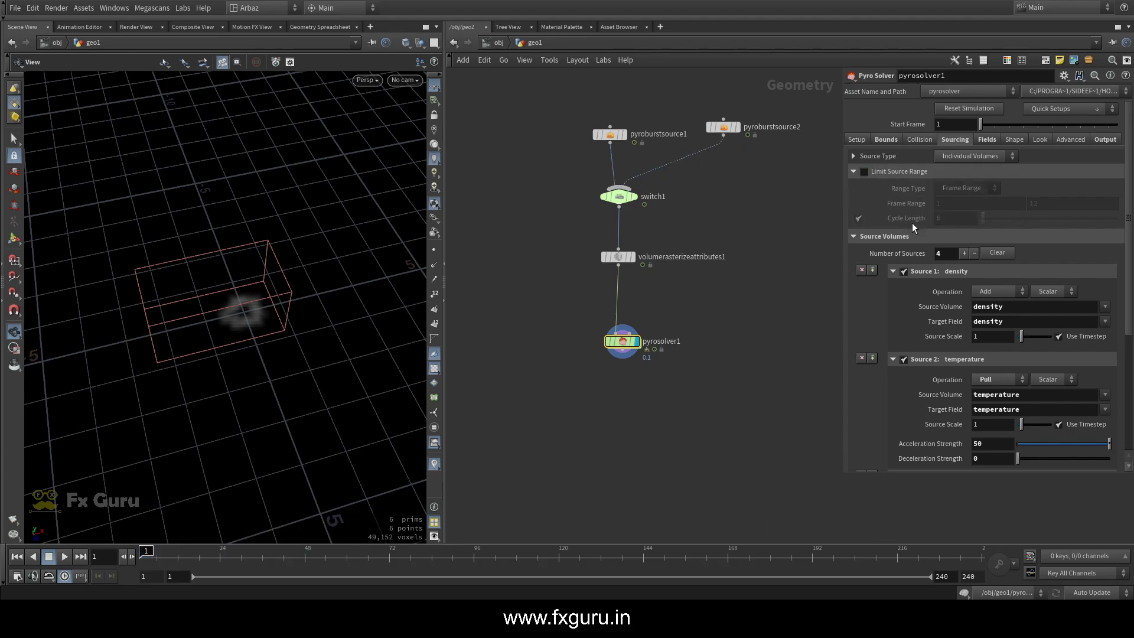
drag(610, 134, 557, 116)
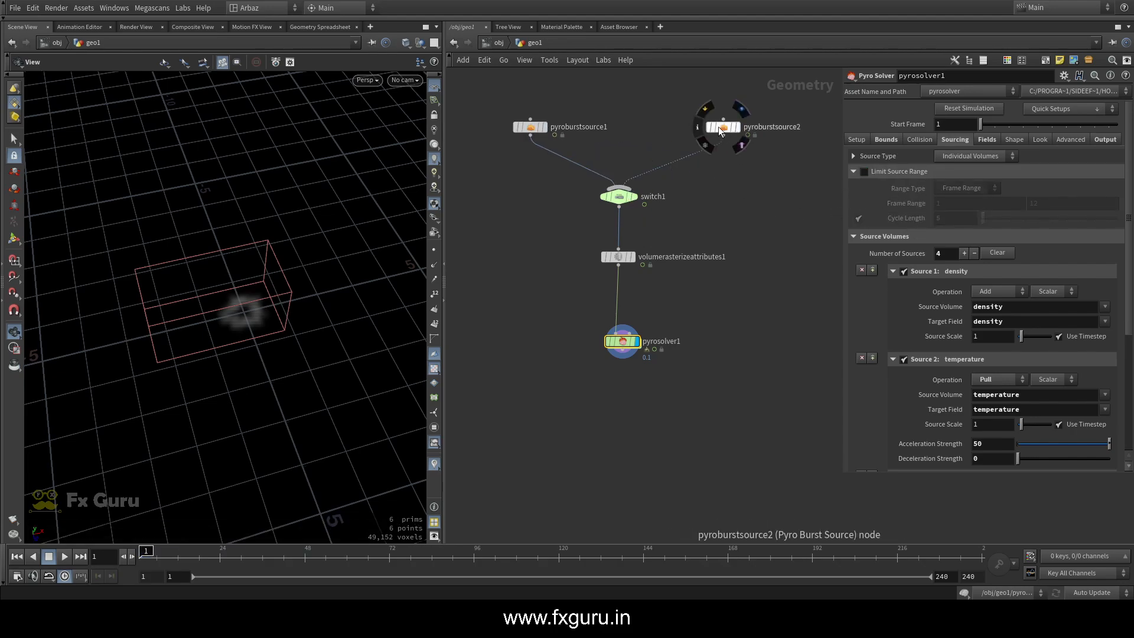
drag(723, 127, 680, 140)
click(680, 139)
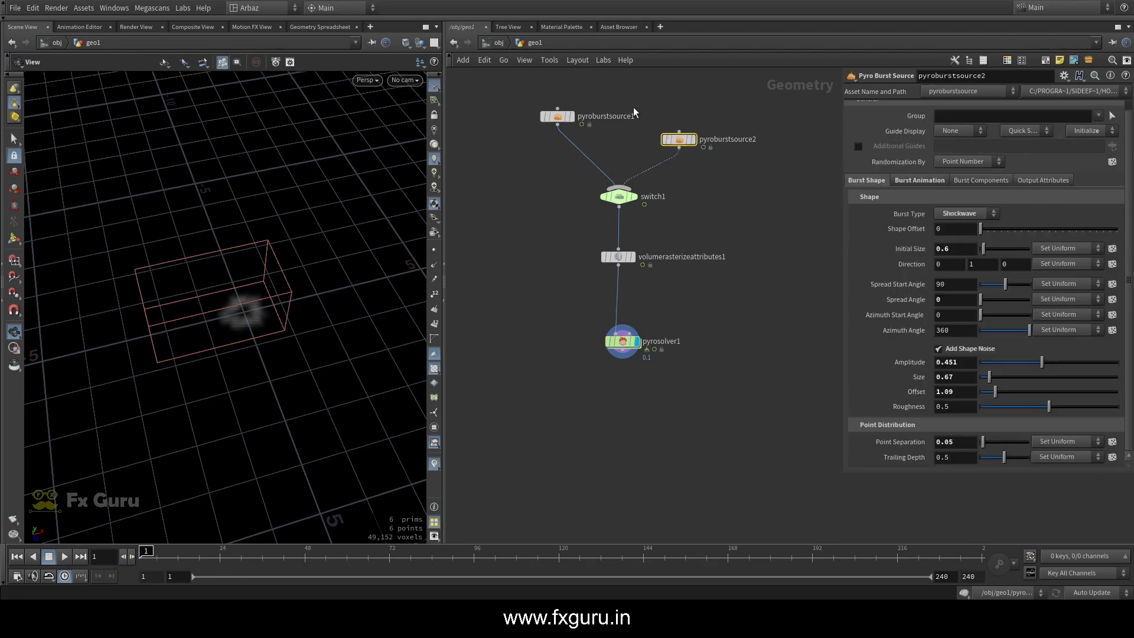
Preview the two-burst simulation, return to the first frame, and inspect the volume rasterizer before displaying the Pyro Solver again
click(67, 559)
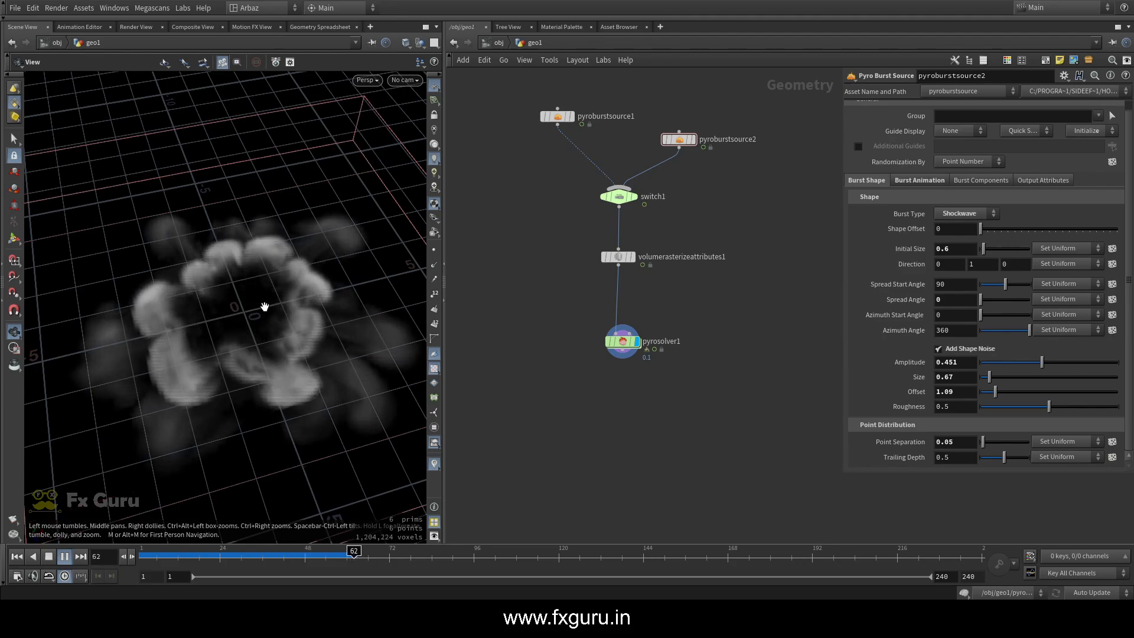
key(ctrl+Up)
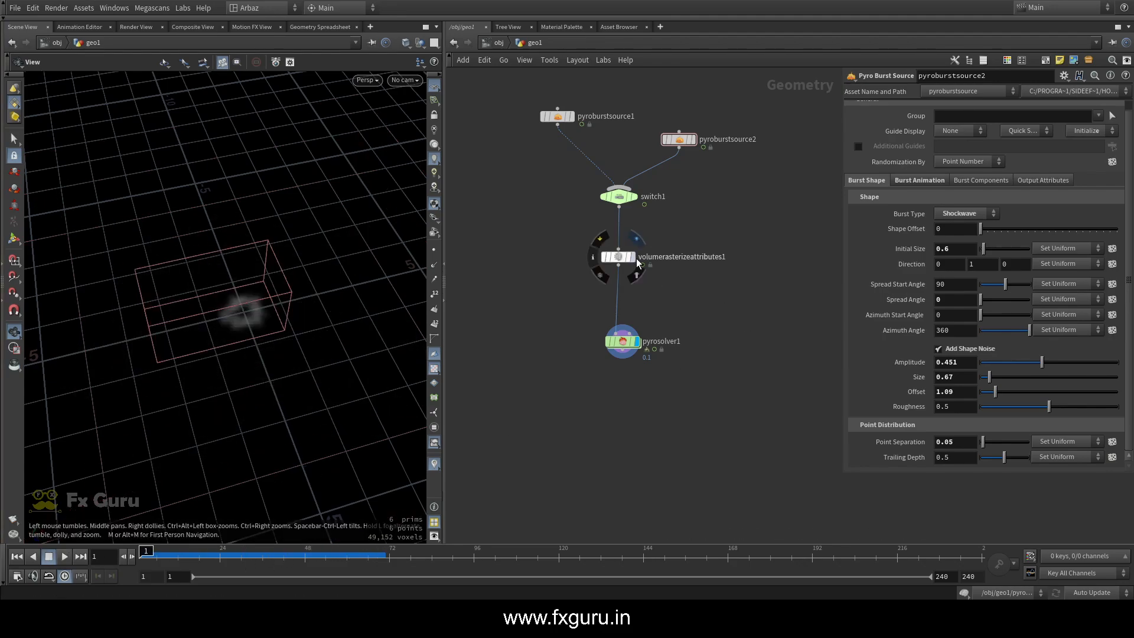
click(636, 239)
click(612, 260)
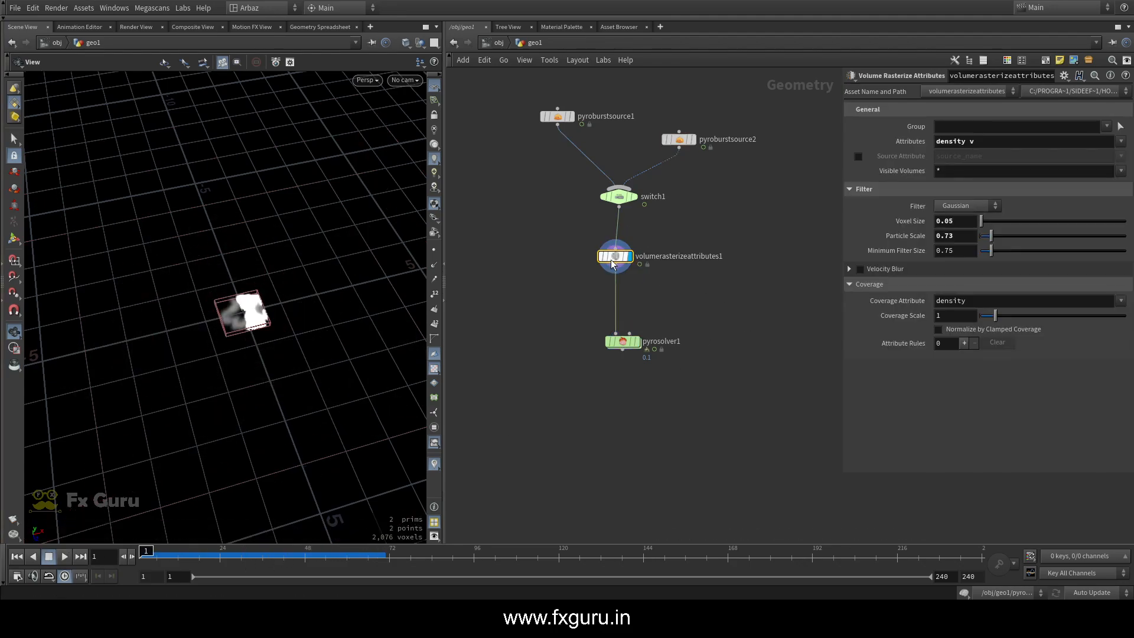
click(622, 342)
click(637, 342)
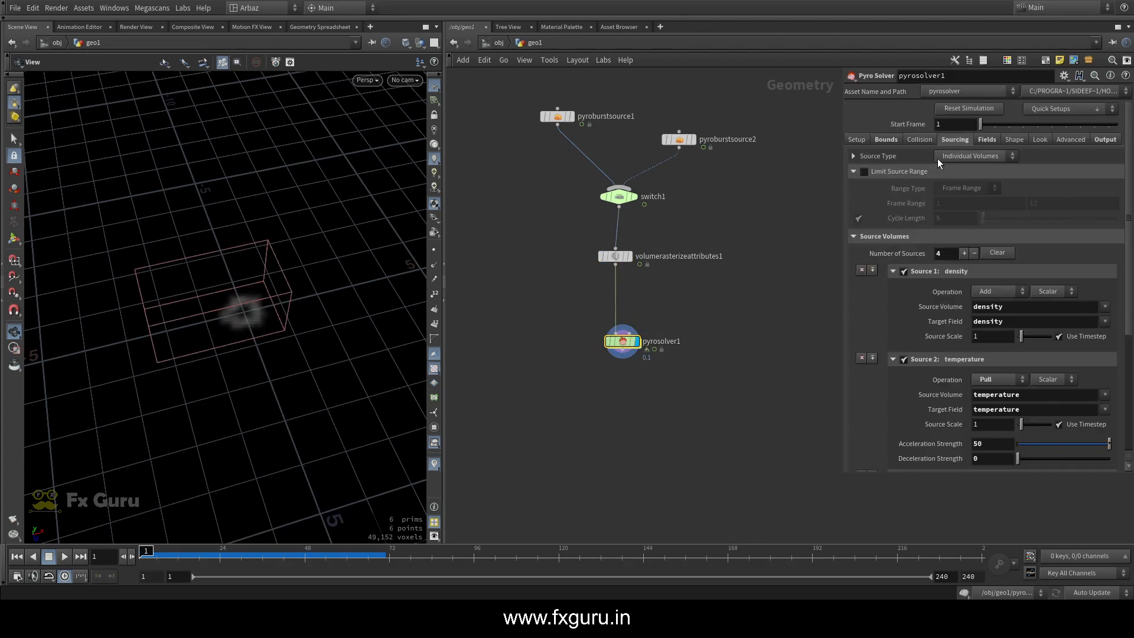
Move the Pyro Solver node closer beneath the volume rasterizer
drag(733, 303, 506, 390)
middle_drag(559, 400, 570, 327)
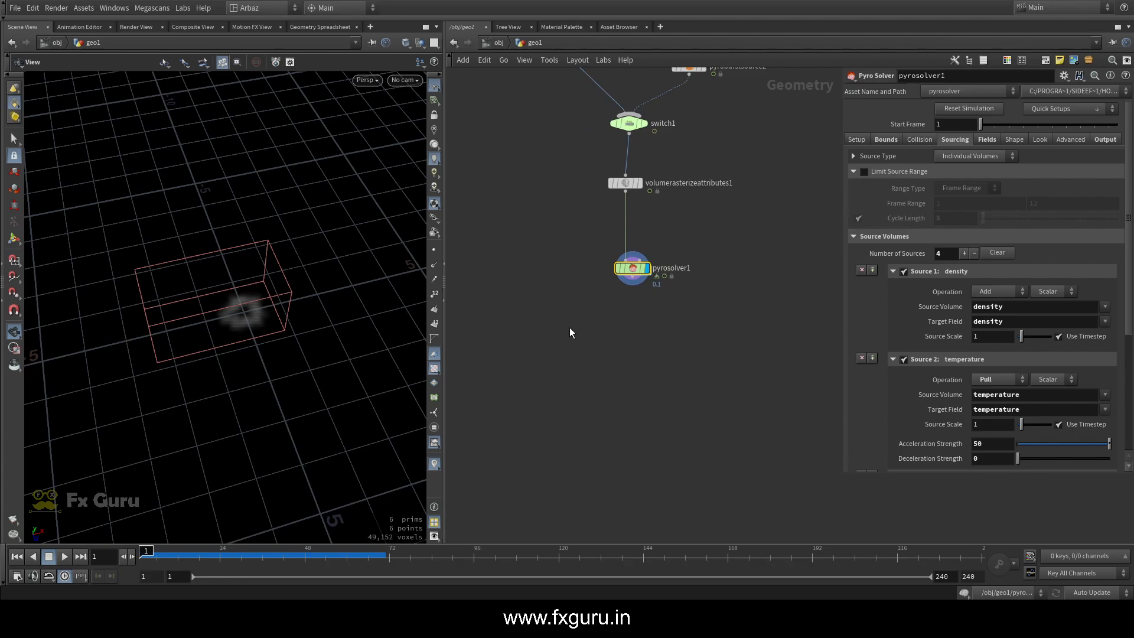
drag(633, 267, 629, 239)
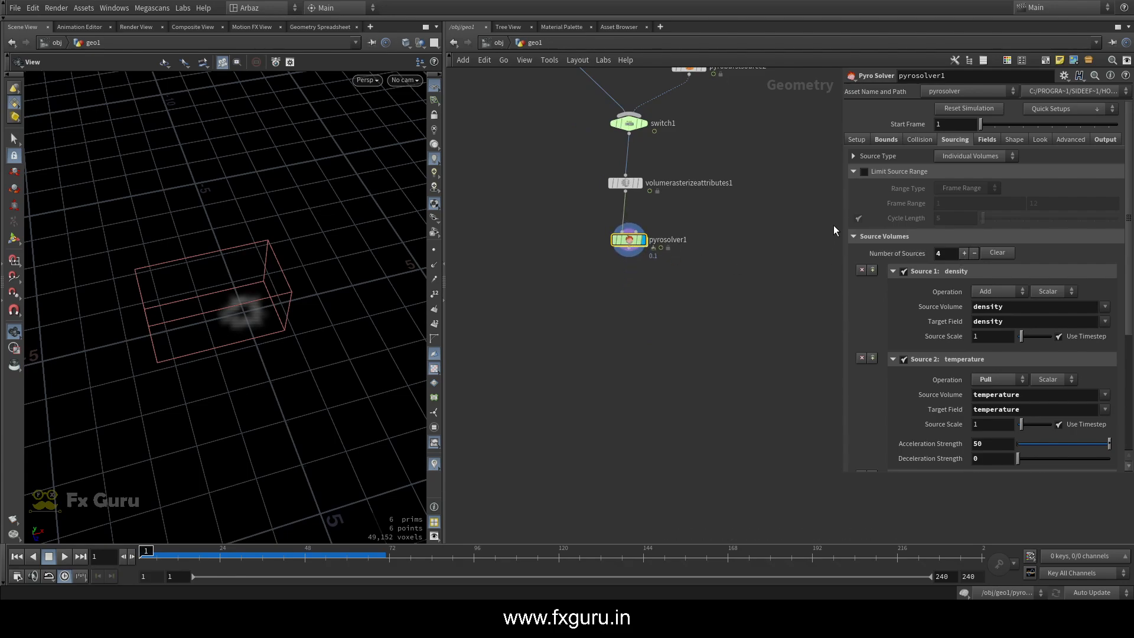
Preview the simulation up to frame 57 and examine the Pyro Solver's output fields in its node information
click(65, 561)
scroll(274, 266, up, 5)
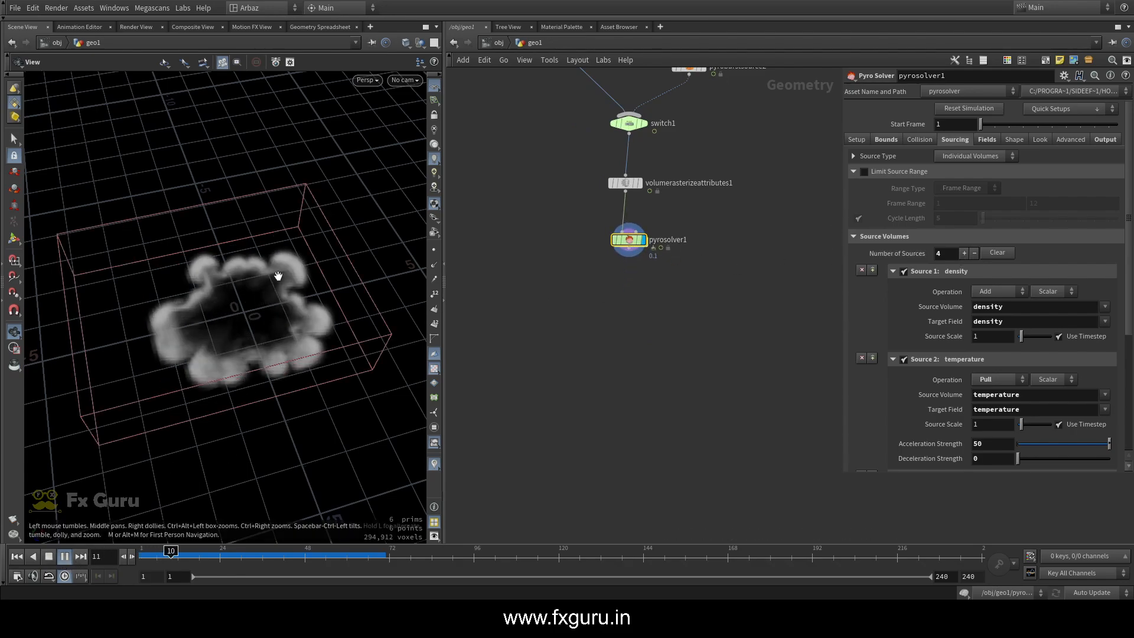
middle_click(629, 240)
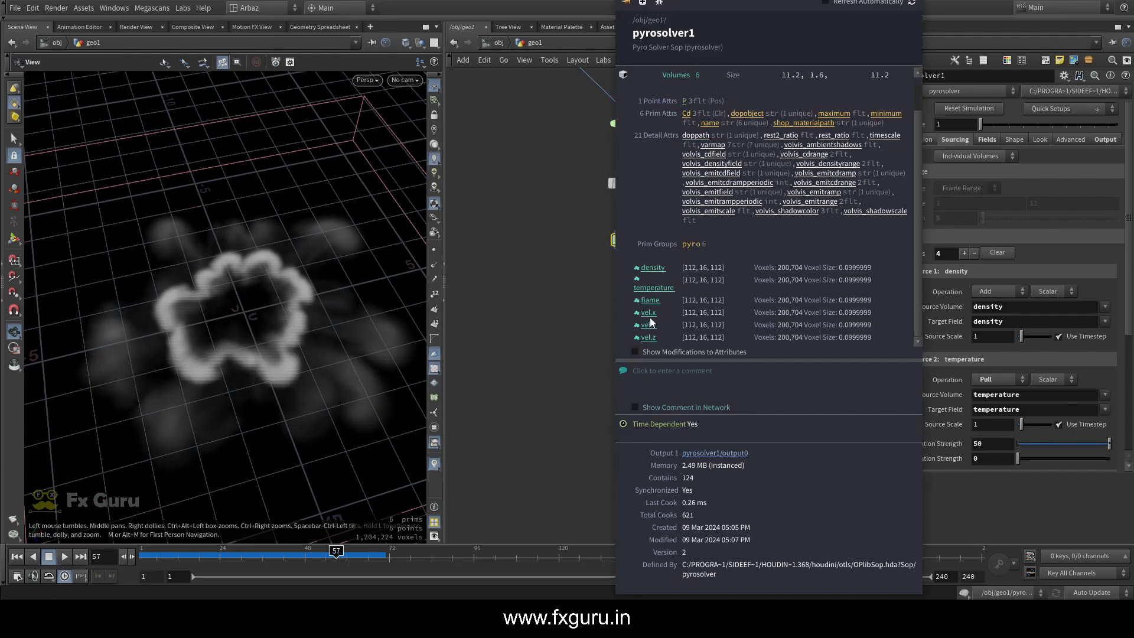
Add a Null node named OUT_VEL after the Pyro Solver, display it, and return to the first frame
middle_drag(641, 296, 665, 237)
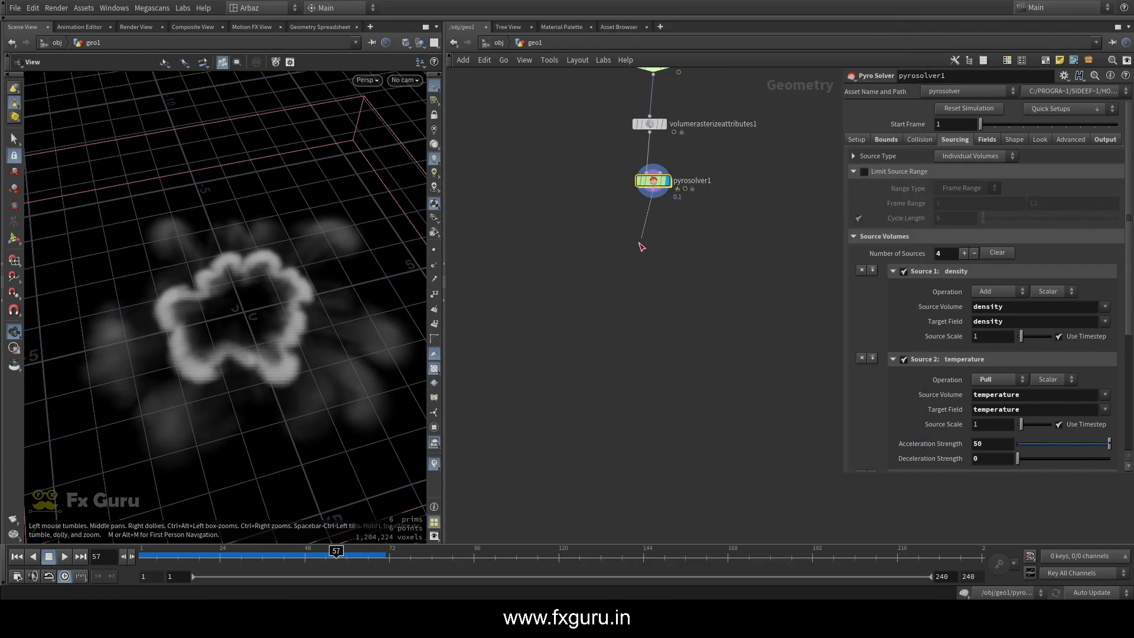
click(640, 243)
text(nul)
click(785, 43)
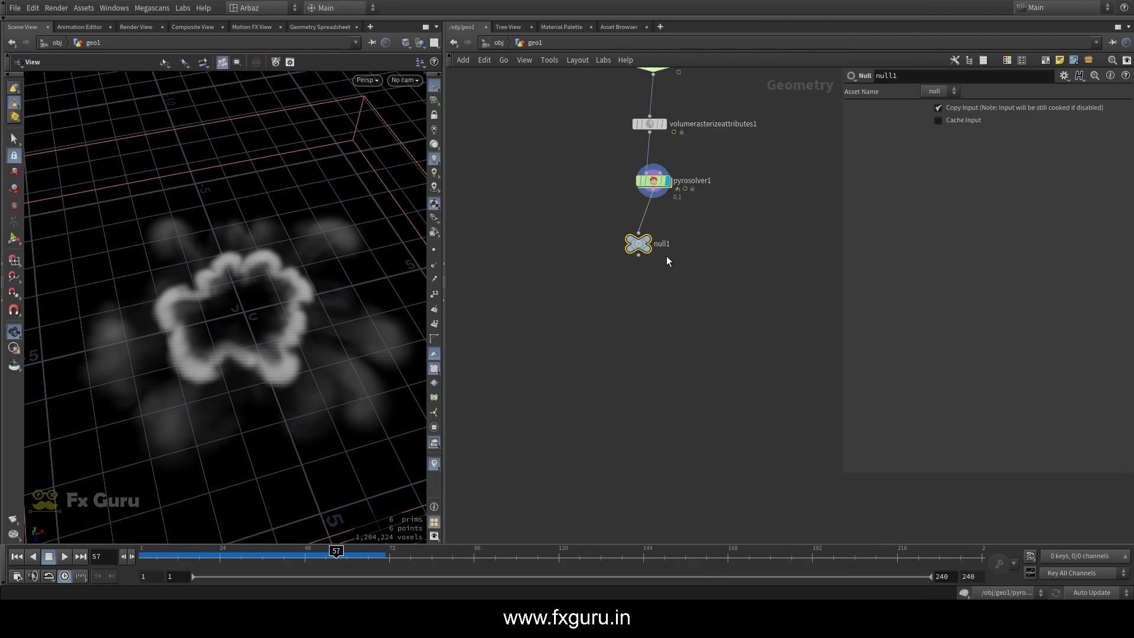
text(OUT_VEL)
key(Return)
scroll(647, 280, up, 3)
scroll(647, 281, down, 5)
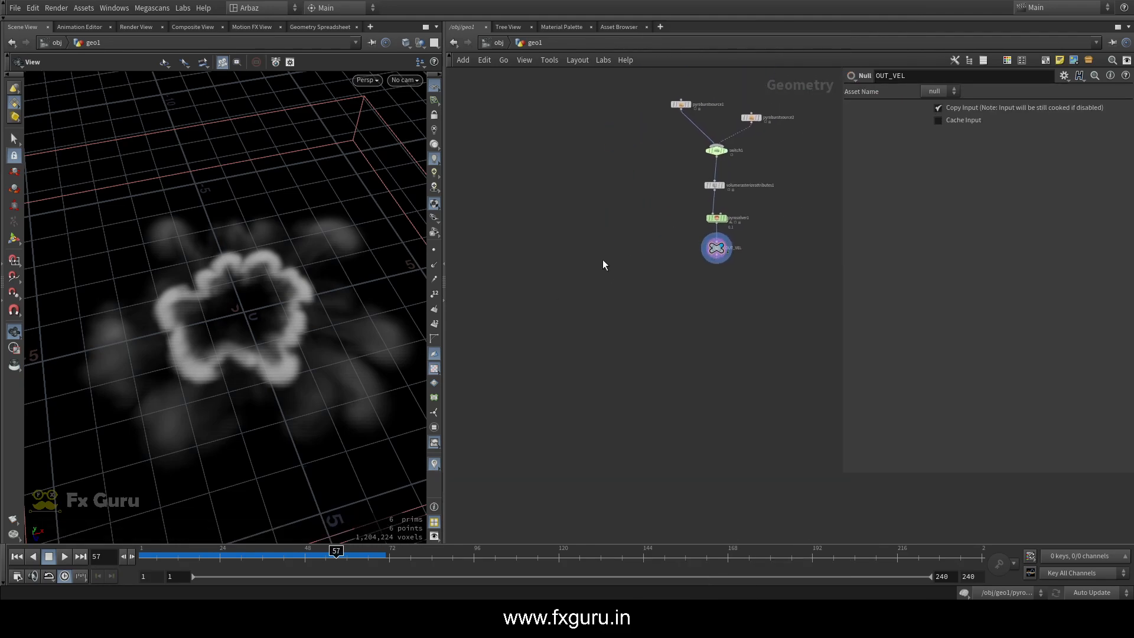
drag(267, 553, 137, 544)
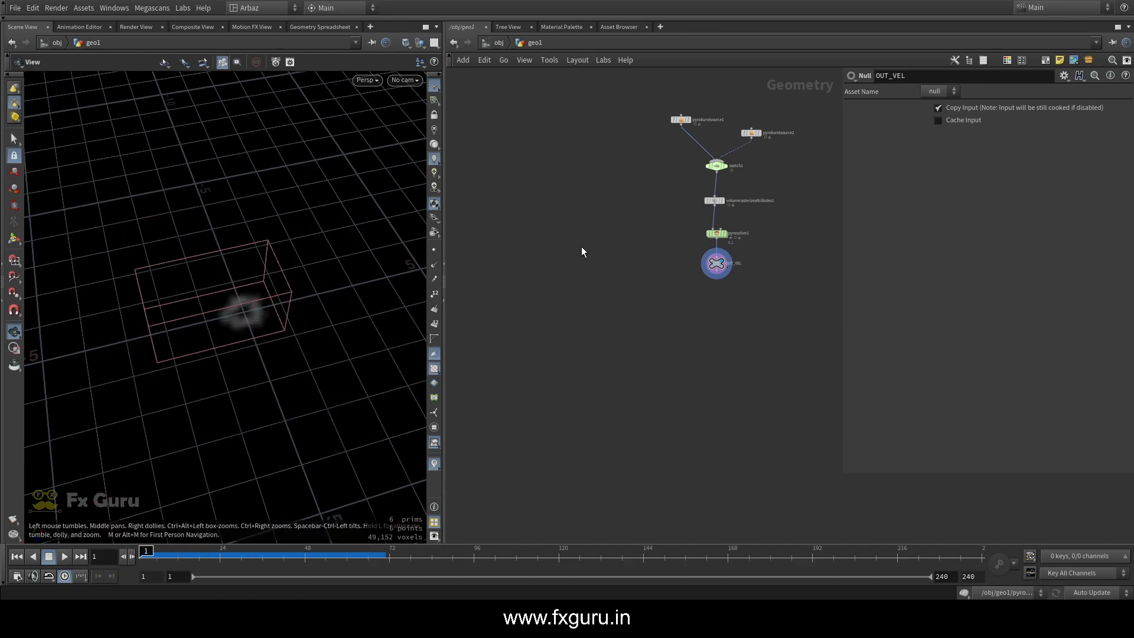
Add a Torus node beside the solver network and display it
key(Tab)
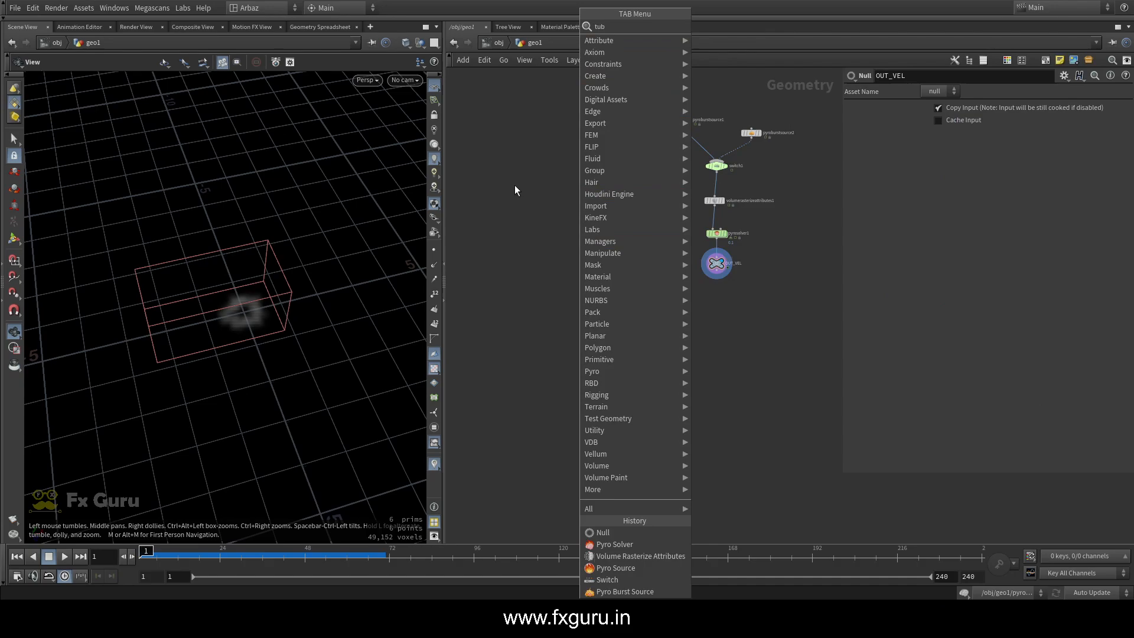
key(Escape)
key(Tab)
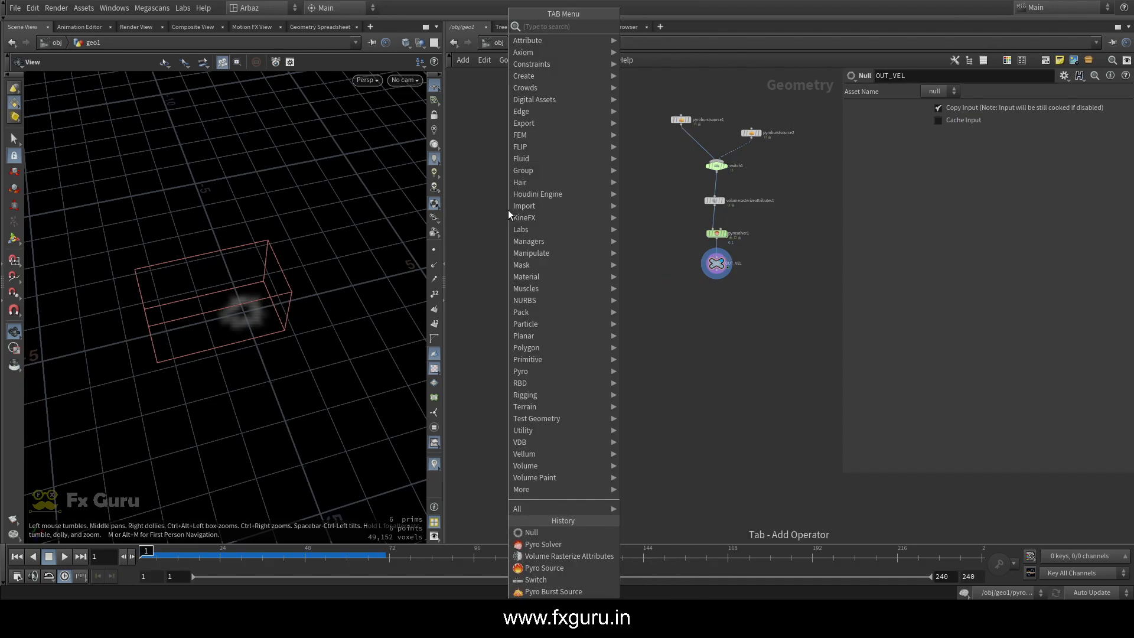
text(tor)
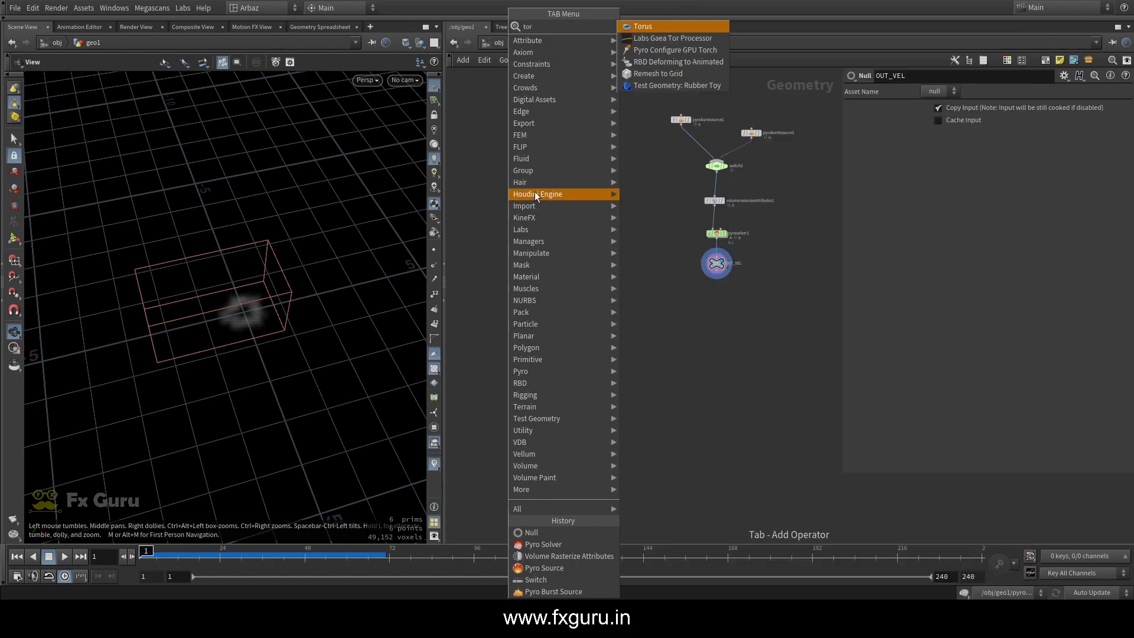
click(643, 26)
click(601, 243)
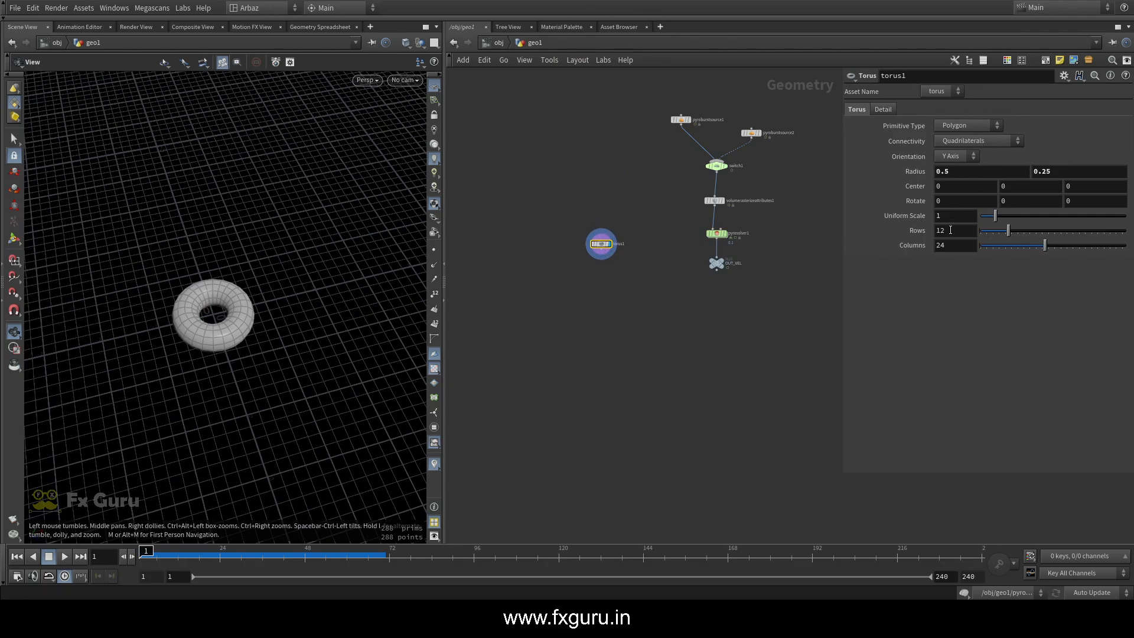
Set the torus's Radius to 0.6 and 0.15, Center Y to 0.15, Rows to 17 and Columns to 32, and template it over OUT_VEL
middle_drag(950, 230, 945, 228)
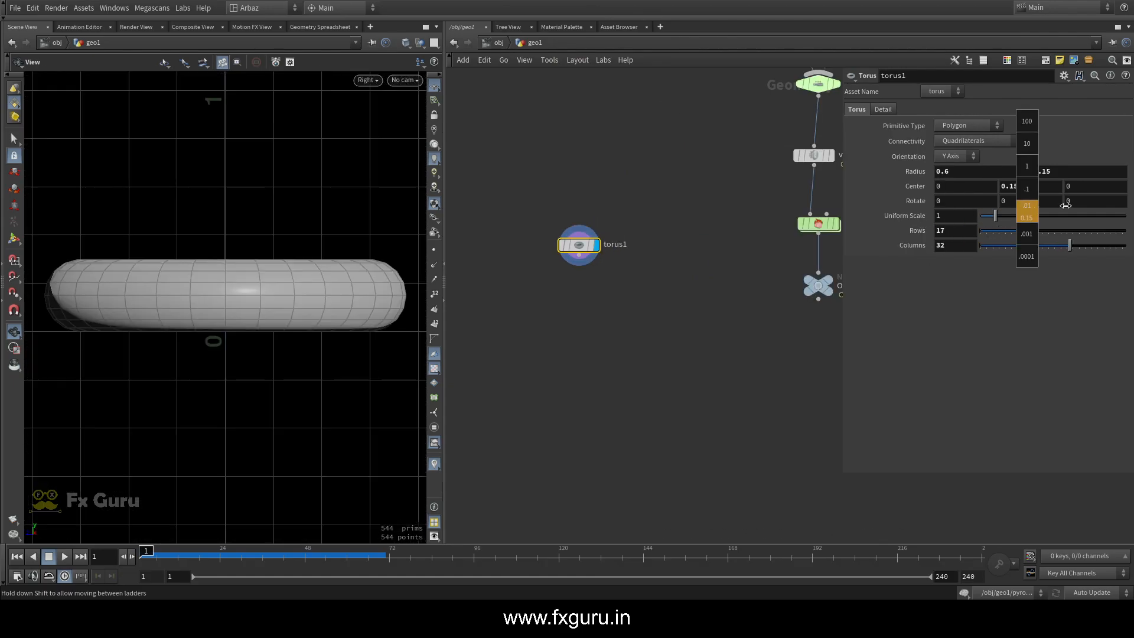
middle_drag(1037, 208, 1062, 205)
drag(158, 269, 200, 361)
middle_drag(716, 250, 617, 225)
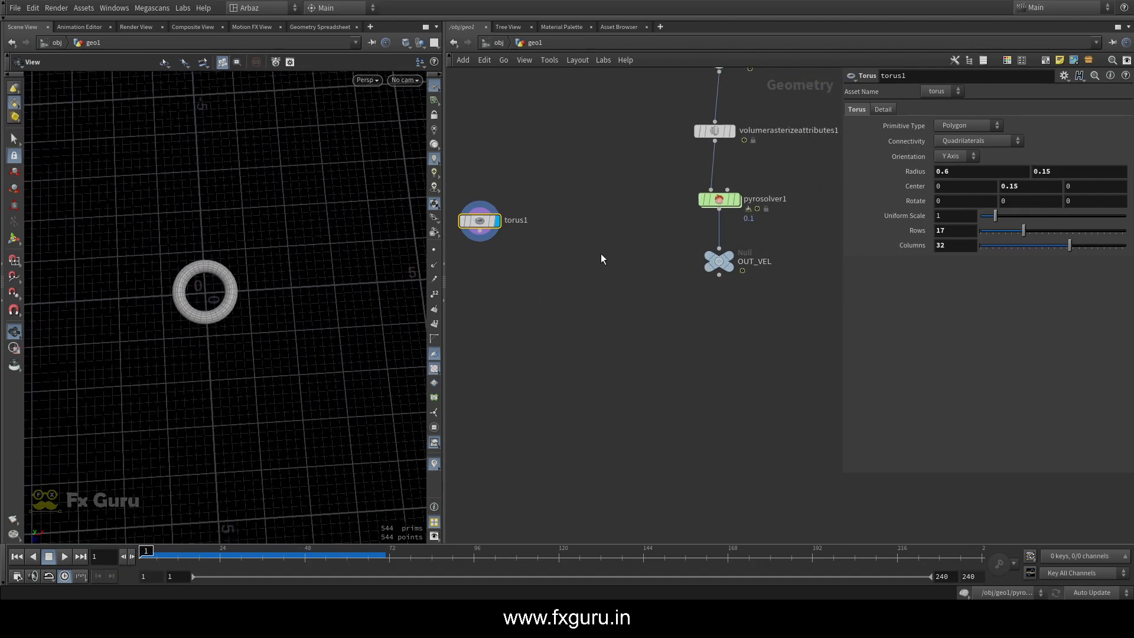
click(728, 261)
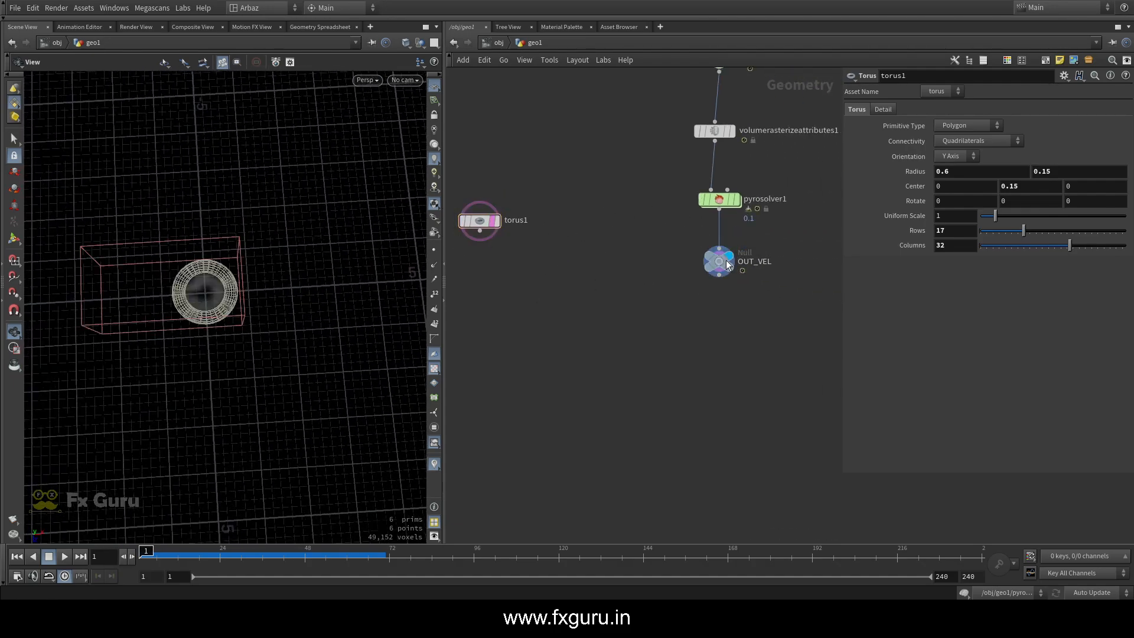
Display OUT_VEL and set the torus's Uniform Scale to 0.52 against the velocity source
click(727, 263)
mouse_move(146, 550)
mouse_down()
mouse_move(165, 538)
mouse_move(146, 535)
mouse_up()
click(480, 220)
middle_drag(967, 218, 968, 227)
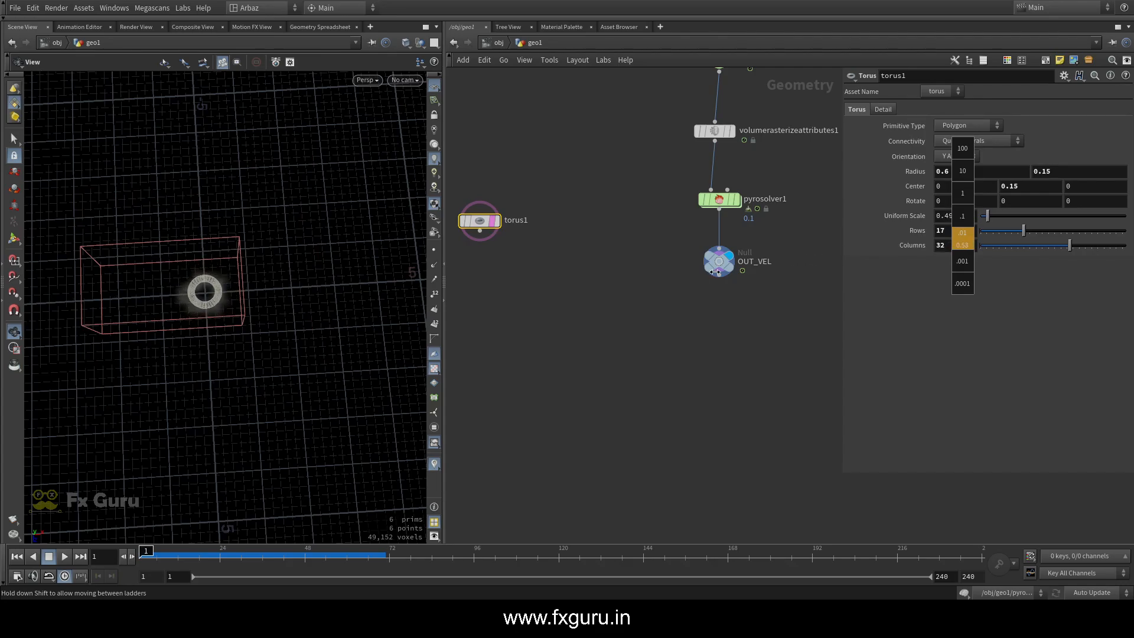
middle_drag(714, 271, 713, 272)
mouse_move(236, 291)
mouse_down()
mouse_move(195, 256)
mouse_move(156, 244)
mouse_move(172, 322)
mouse_move(203, 299)
mouse_move(197, 319)
mouse_move(227, 279)
mouse_up()
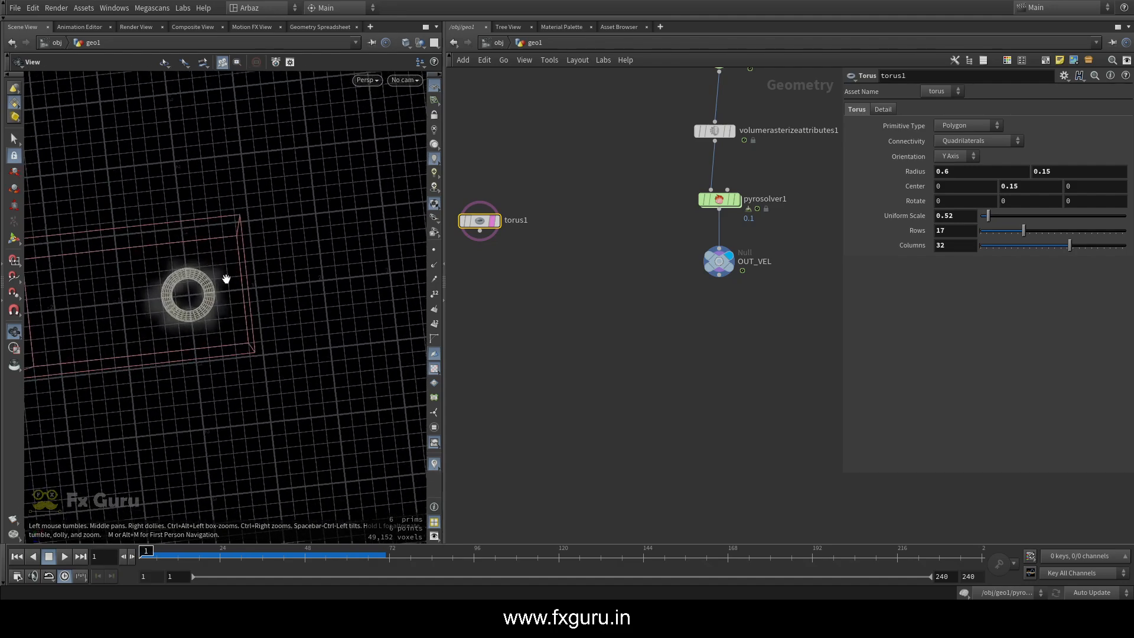
mouse_move(153, 549)
mouse_down()
mouse_move(172, 549)
mouse_move(139, 547)
mouse_up()
Set the torus's Center Y to 0.08, checking its height in the front and perspective views
key(space+3)
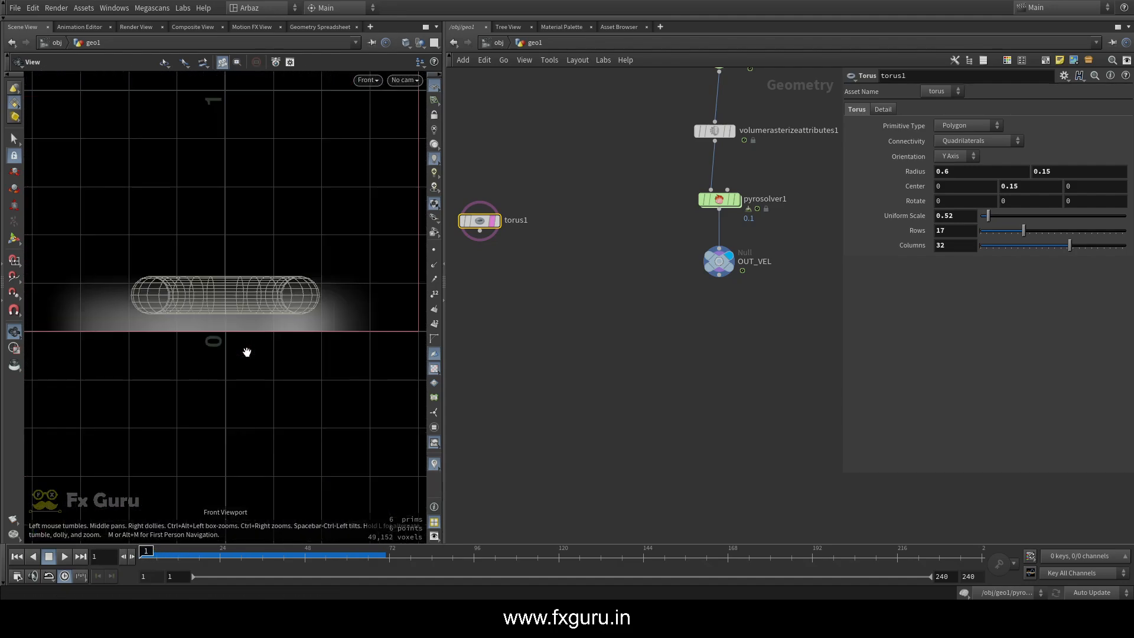
scroll(225, 330, up, 2)
mouse_move(1015, 189)
middle_down()
mouse_move(1005, 204)
mouse_move(1014, 192)
middle_up()
key(space+1)
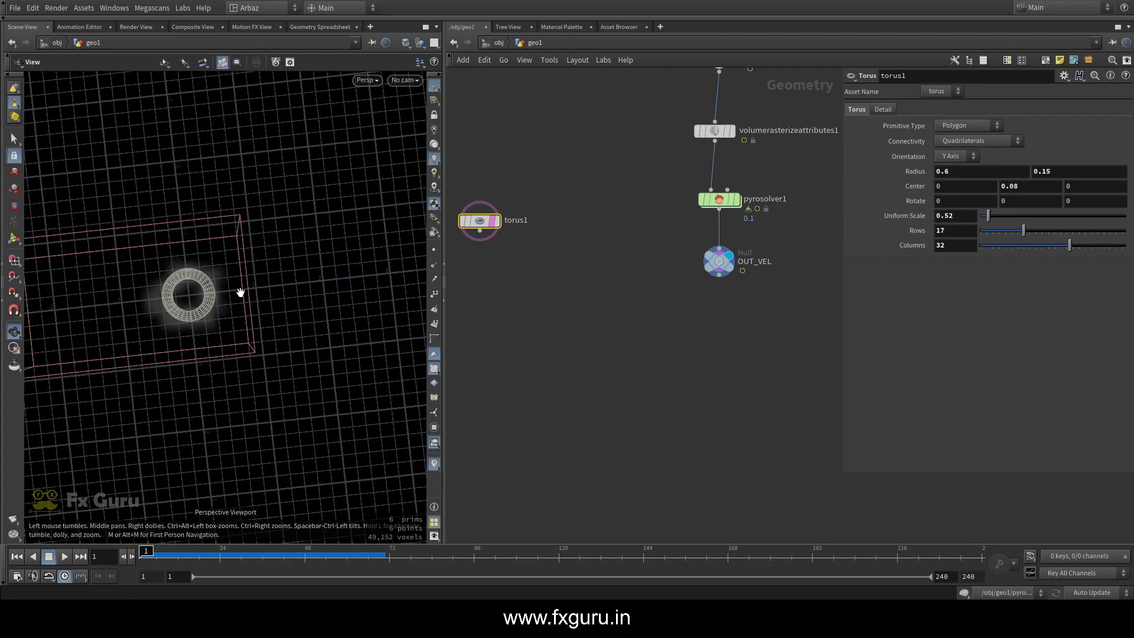
drag(240, 294, 284, 377)
scroll(214, 313, up, 4)
key(space+g)
middle_drag(284, 377, 240, 311)
drag(240, 311, 191, 304)
scroll(487, 243, up, 4)
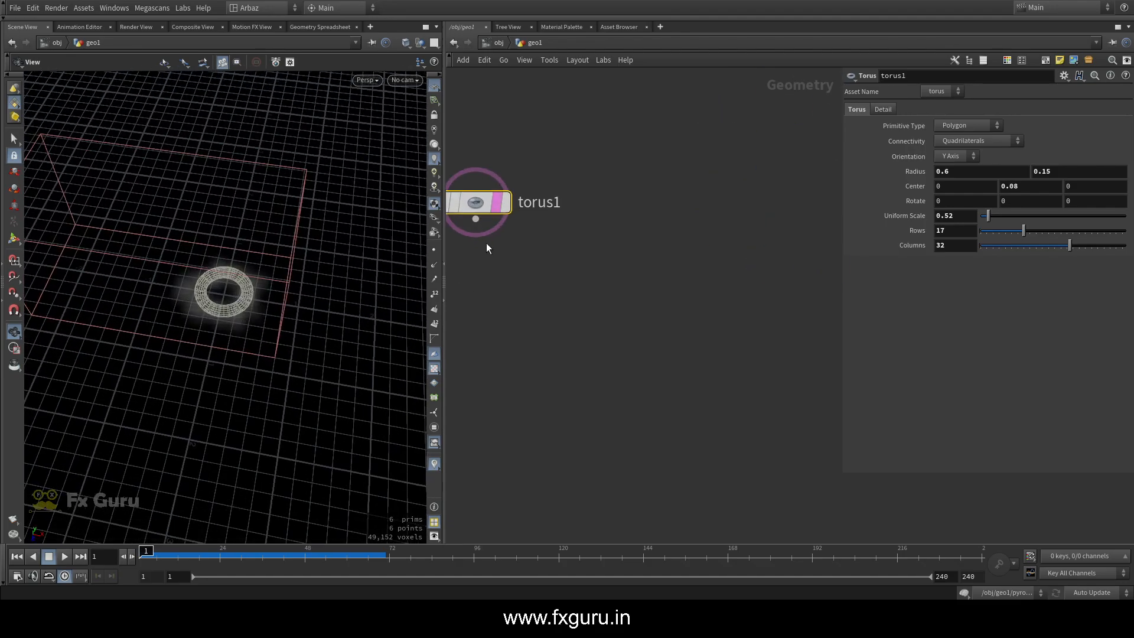
Add a POP Network below torus1, feed the torus into its first input, and display it
middle_drag(486, 243, 599, 200)
click(608, 165)
drag(194, 295, 204, 291)
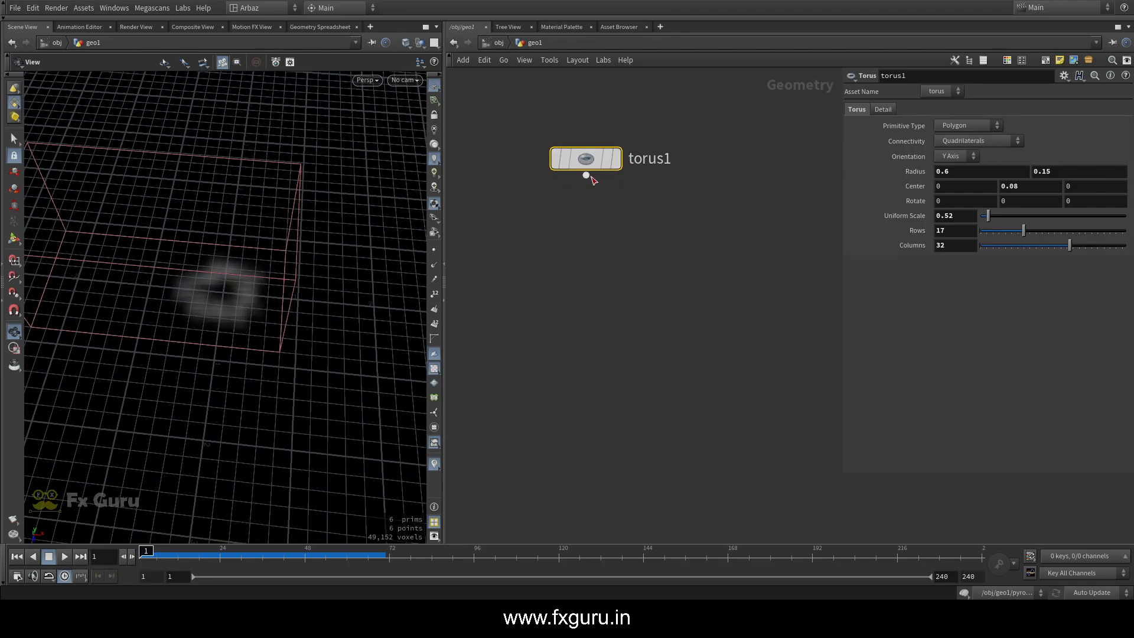
key(Tab)
text(pop)
click(732, 26)
click(585, 238)
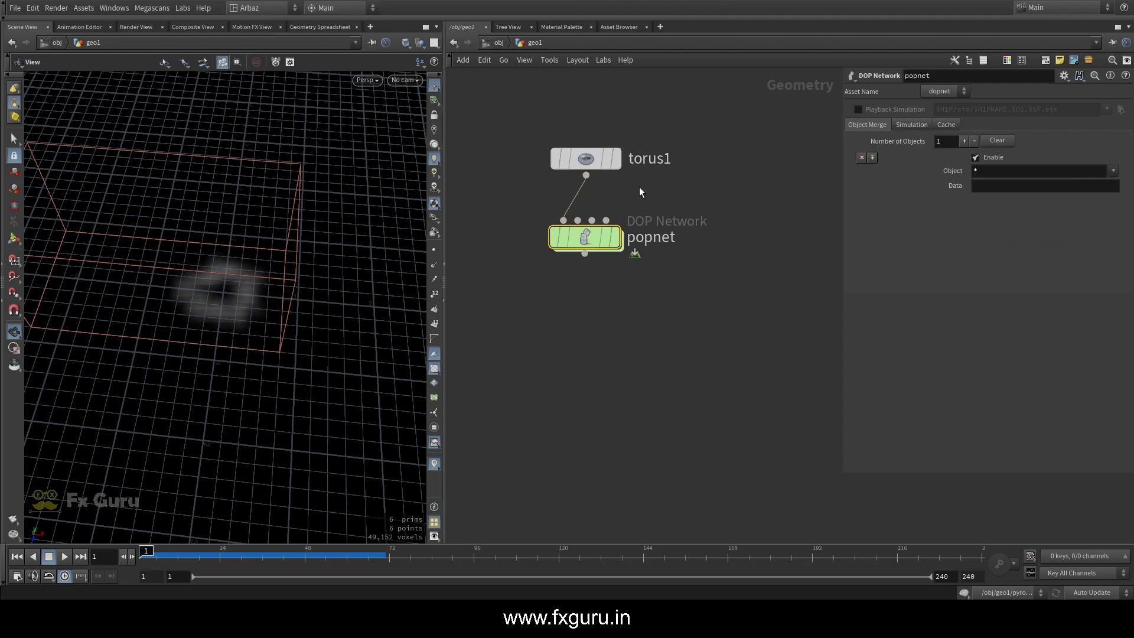
drag(587, 246, 589, 268)
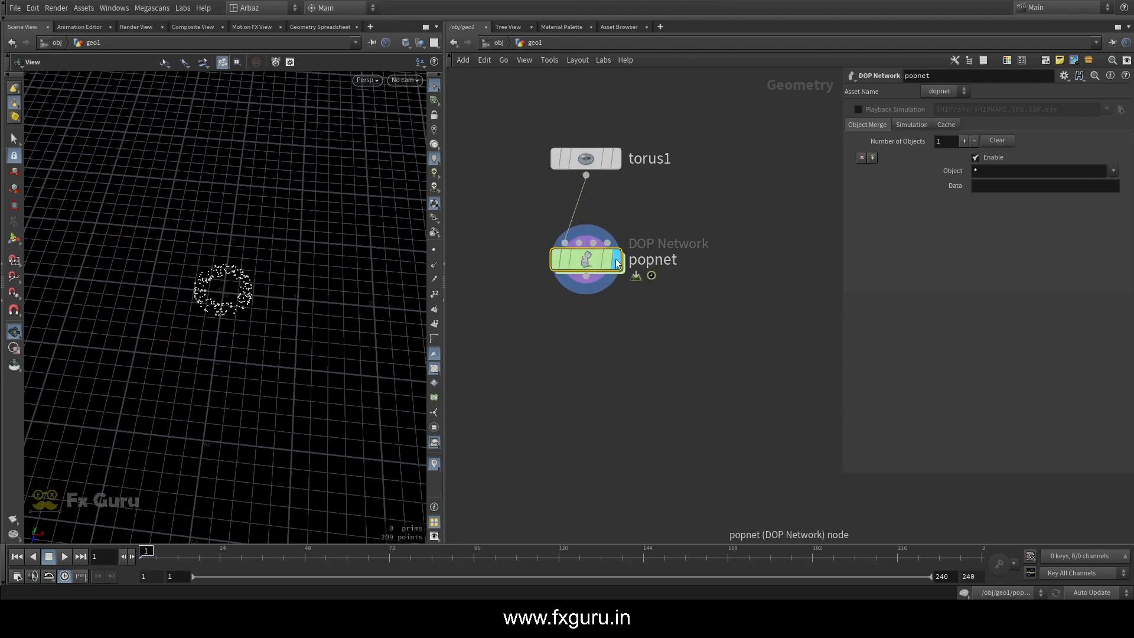
Inside popnet, turn off the Guide on source_first_input and preview the particle emission, returning to the first frame
double_click(599, 276)
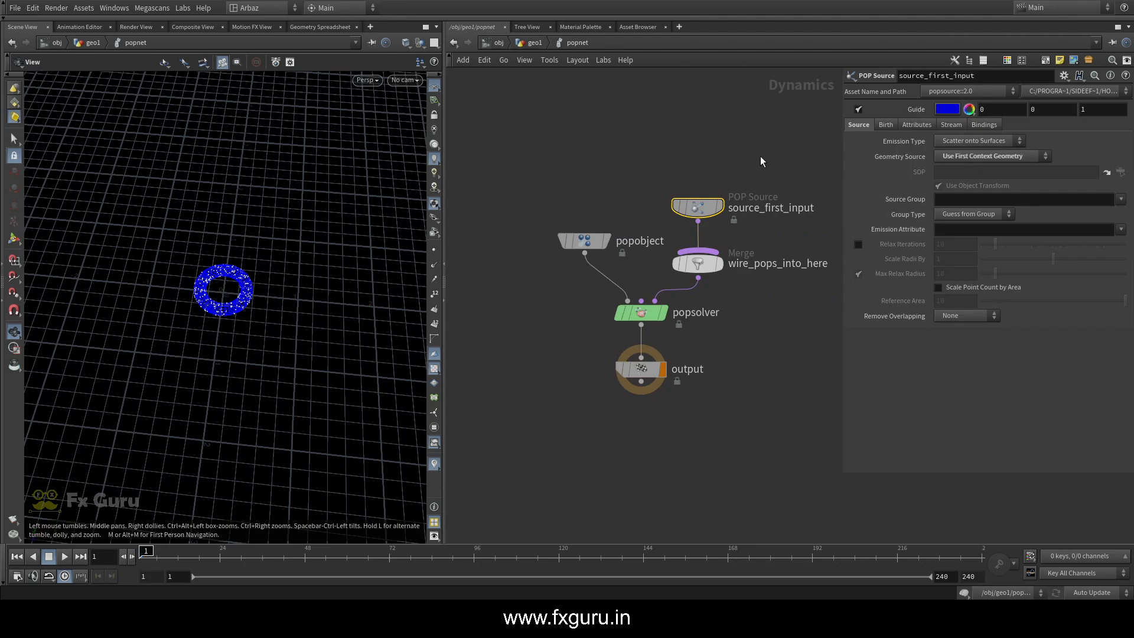
middle_drag(760, 156, 673, 132)
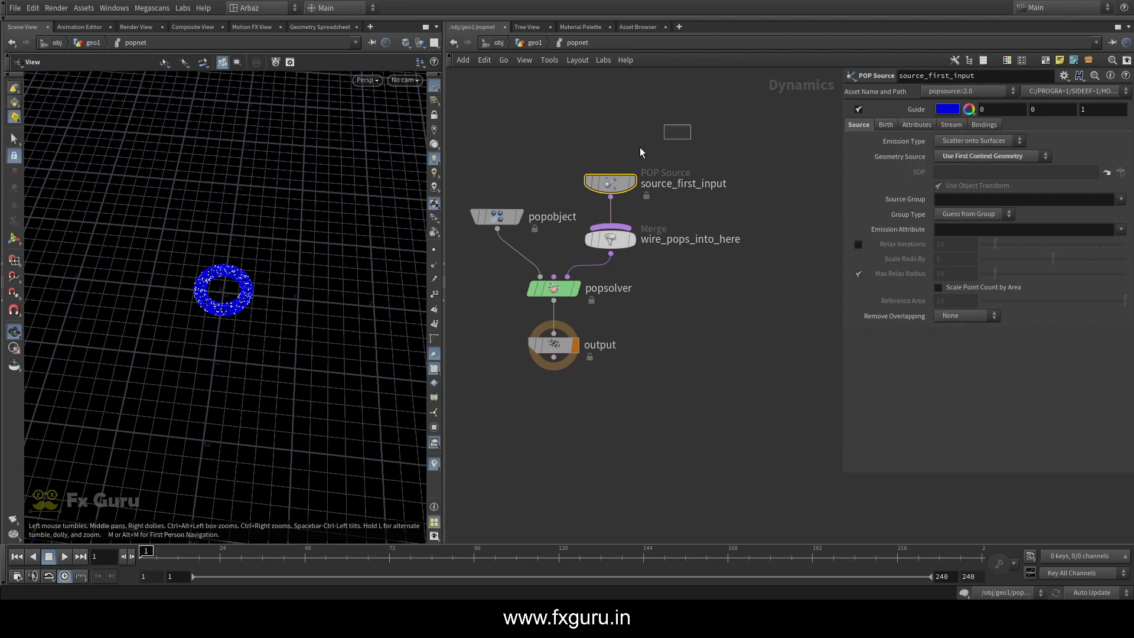
click(863, 110)
scroll(187, 278, down, 5)
drag(187, 279, 207, 319)
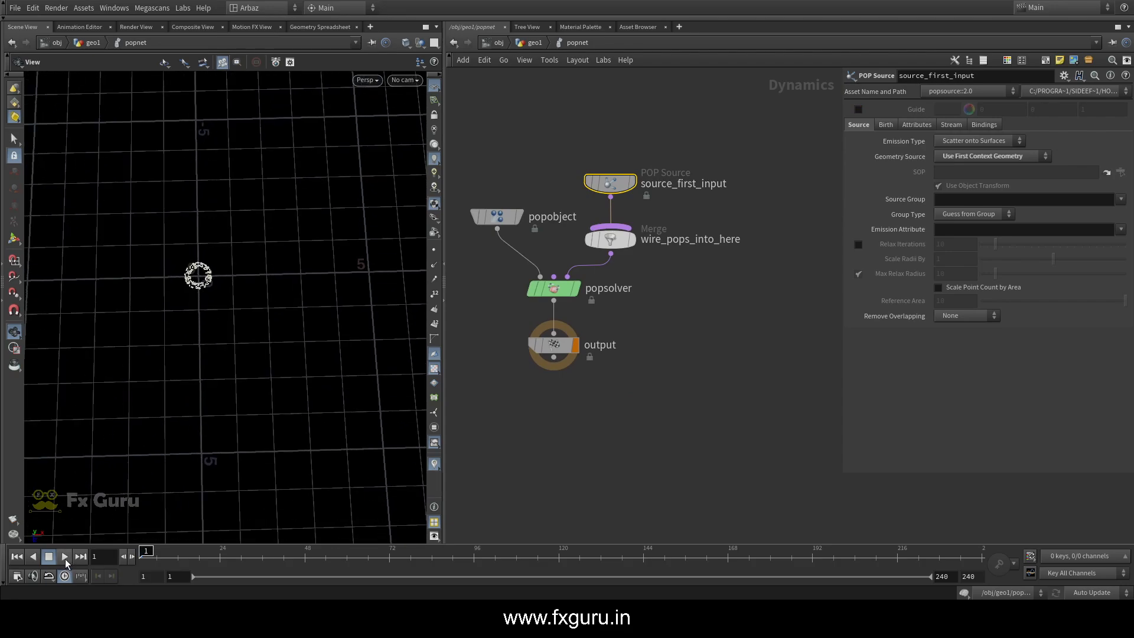
scroll(232, 175, up, 8)
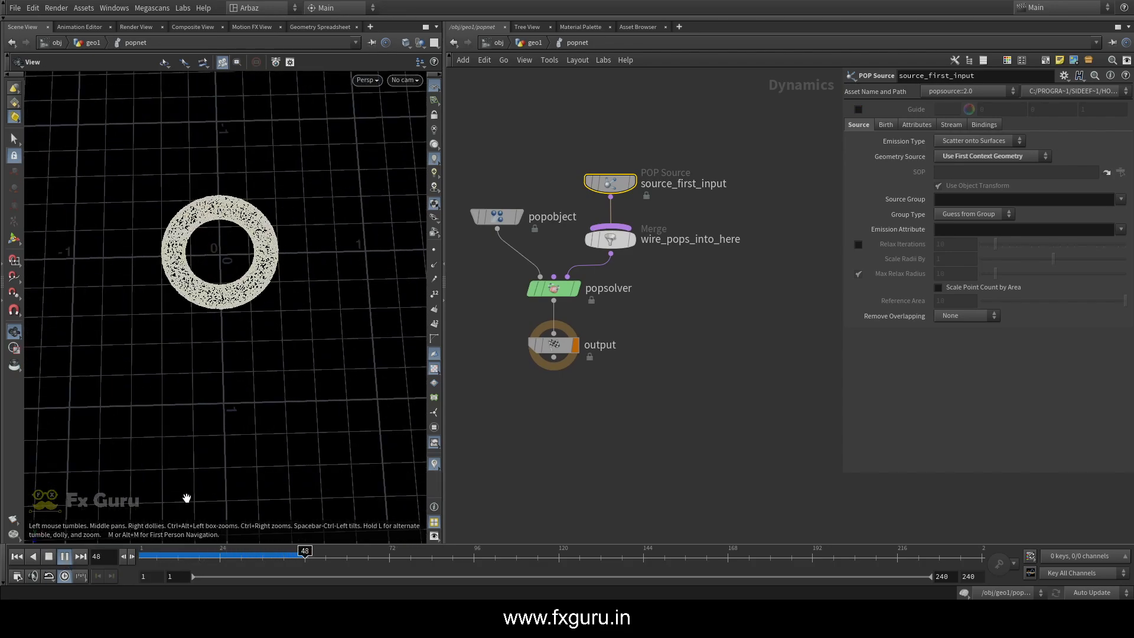
drag(223, 557, 139, 555)
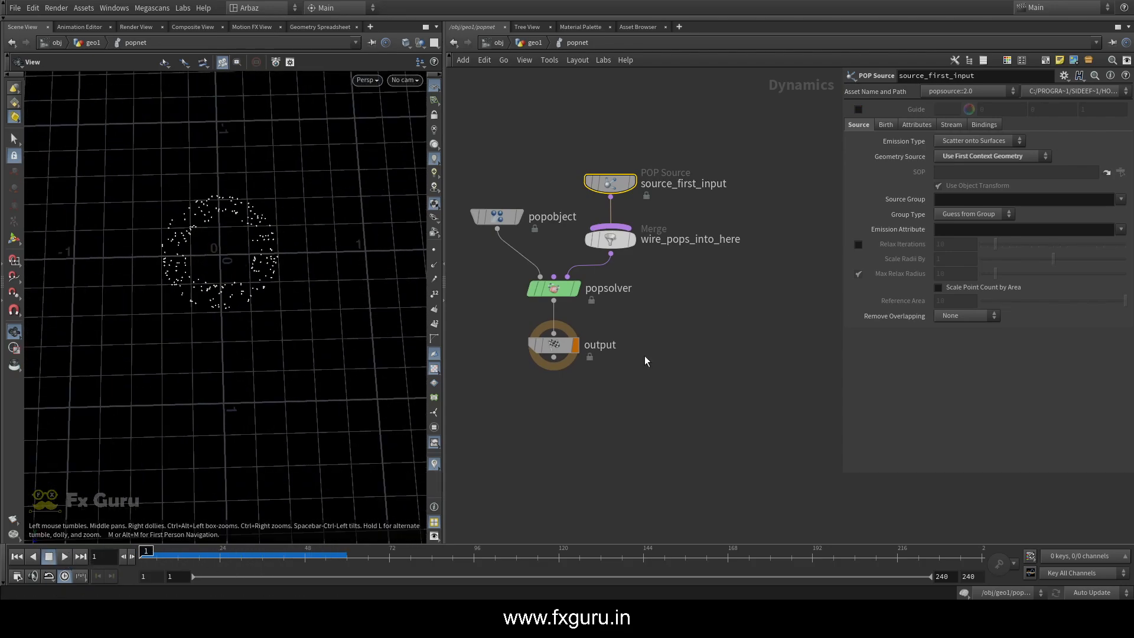
In source_first_input's birth settings, set Const. Activation to 0 and Impulse Count to 30000
click(889, 122)
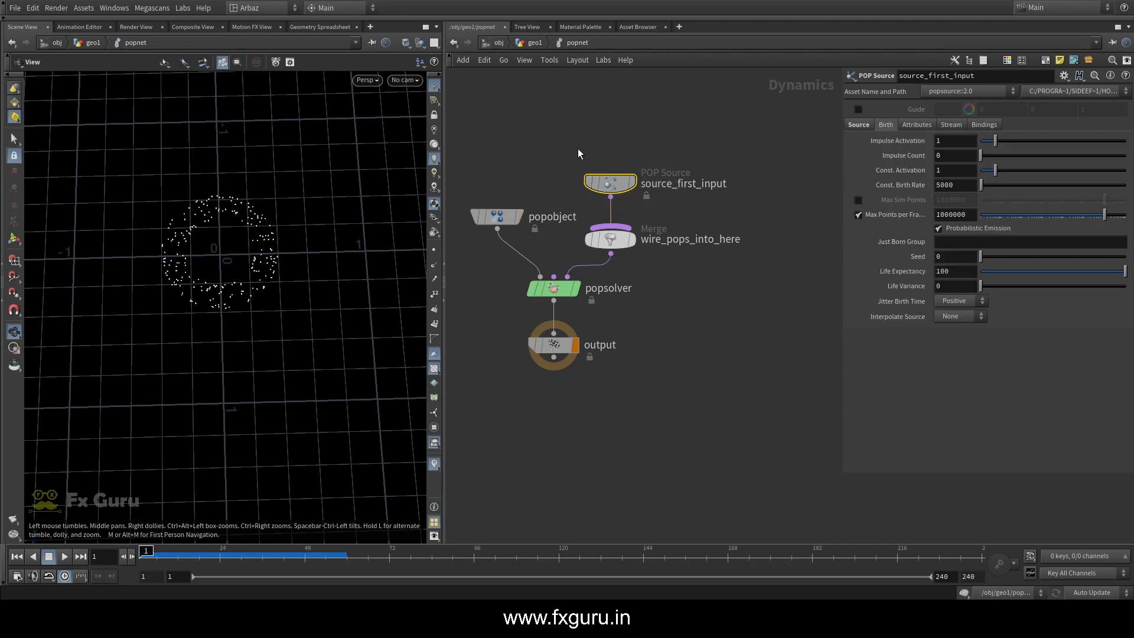
click(520, 43)
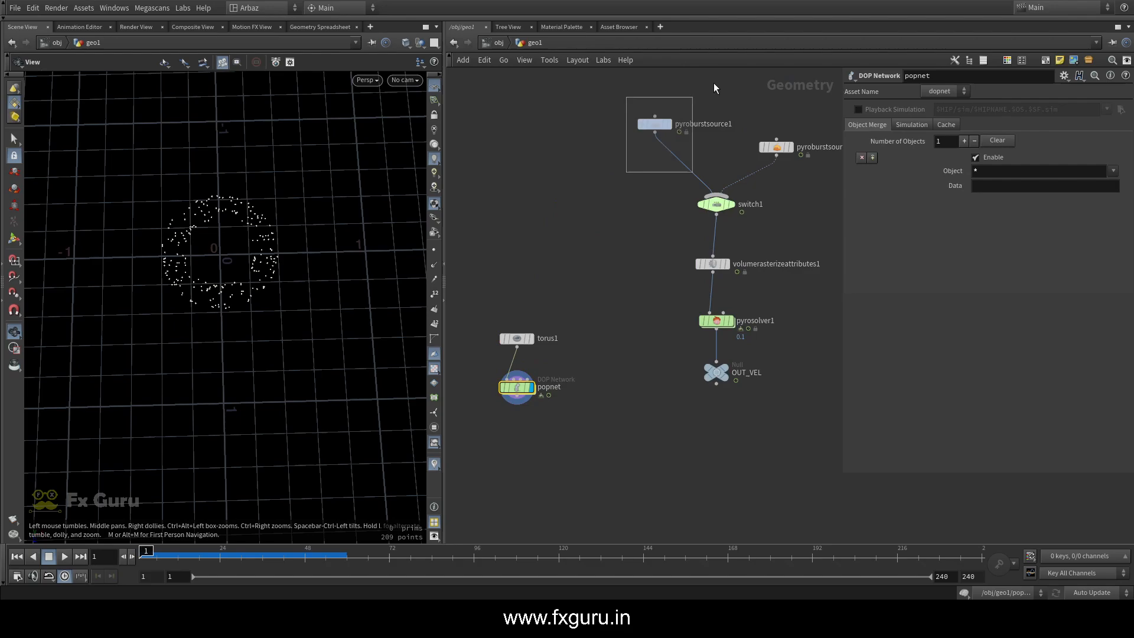
drag(714, 83, 745, 66)
middle_drag(586, 312, 677, 156)
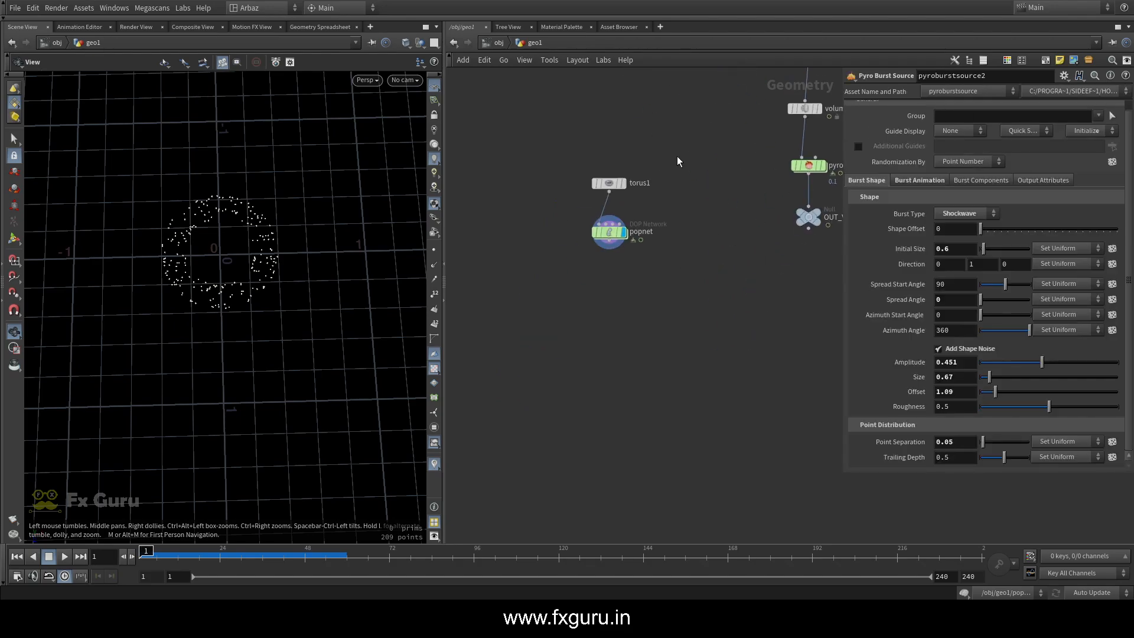
scroll(608, 225, up, 3)
double_click(610, 236)
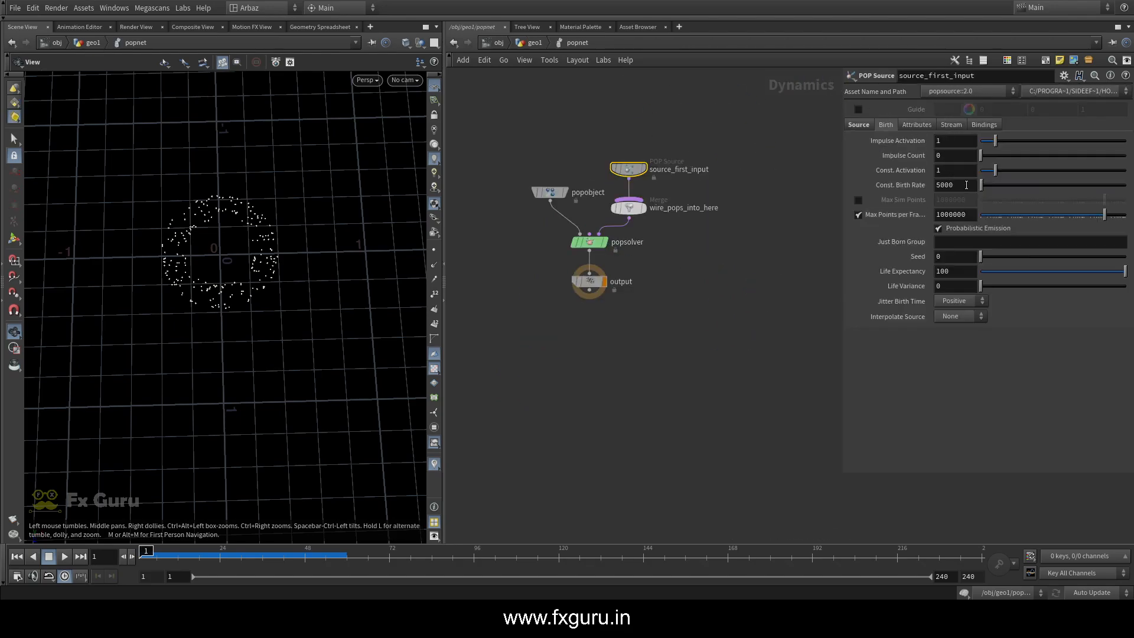
text(0)
key(Return)
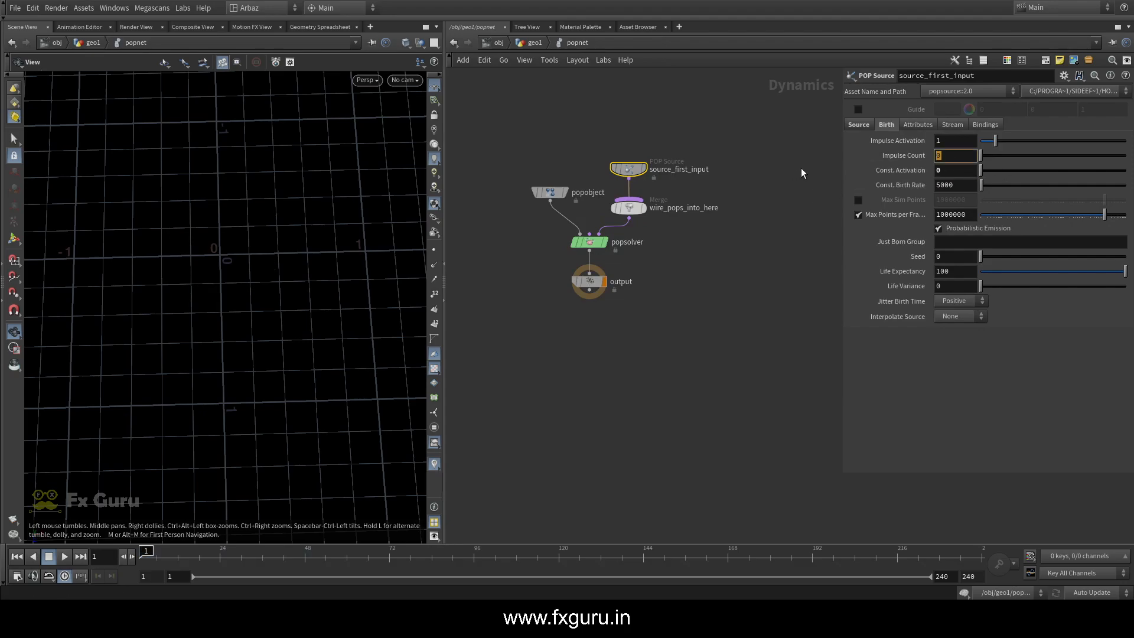
text(50000)
key(Return)
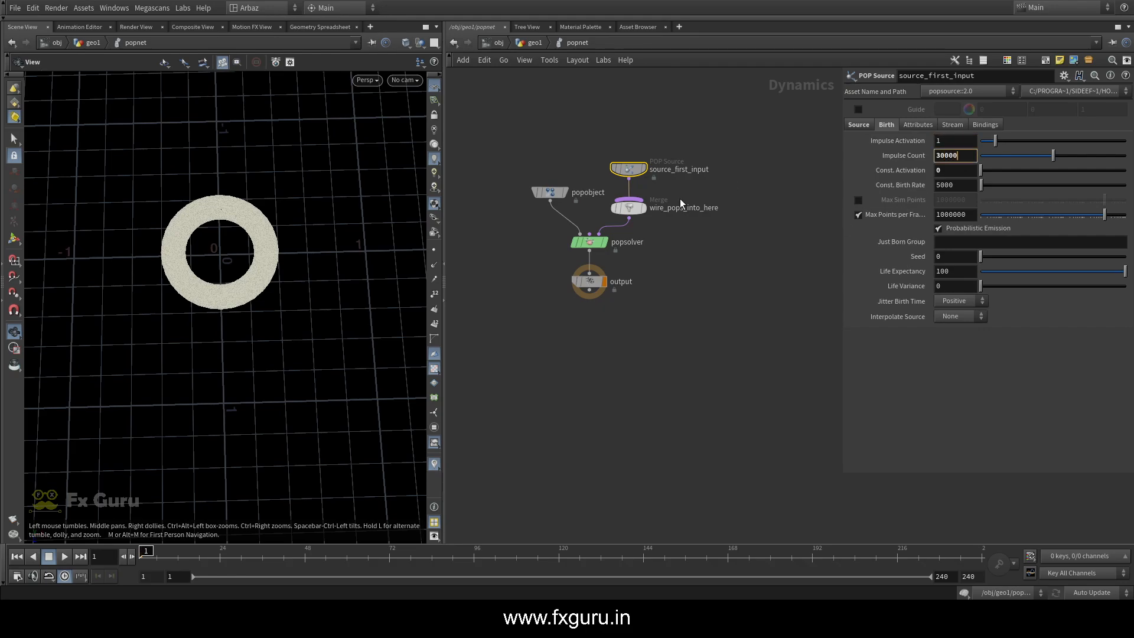
key(Return)
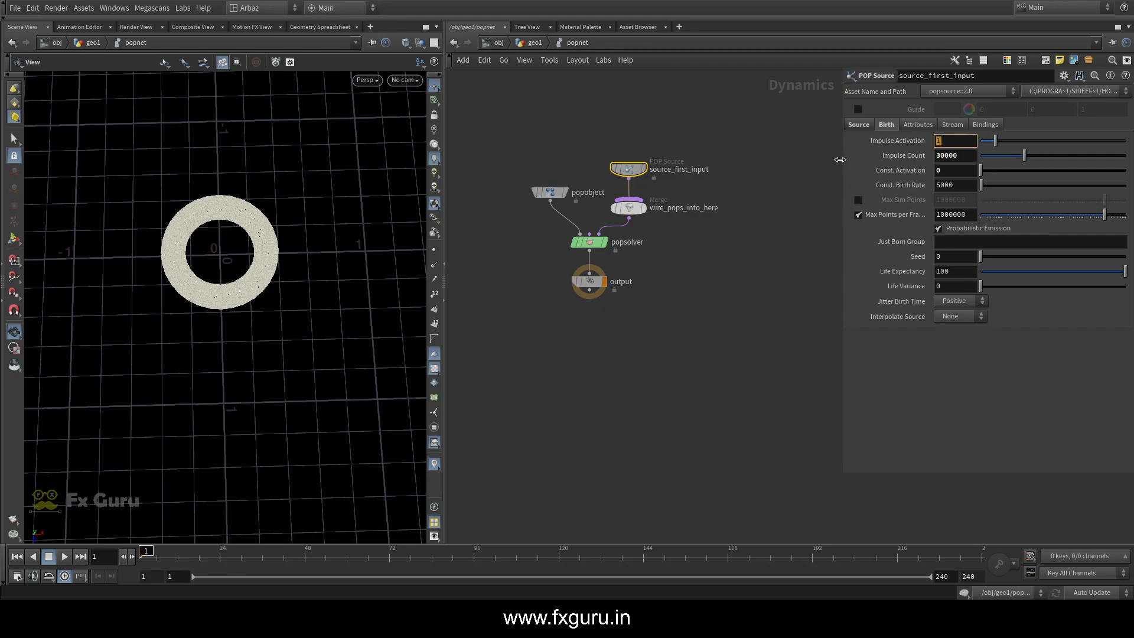
Set the POP Source's Impulse Activation to the expression $FF==1 to emit only on the first frame
text($FF)
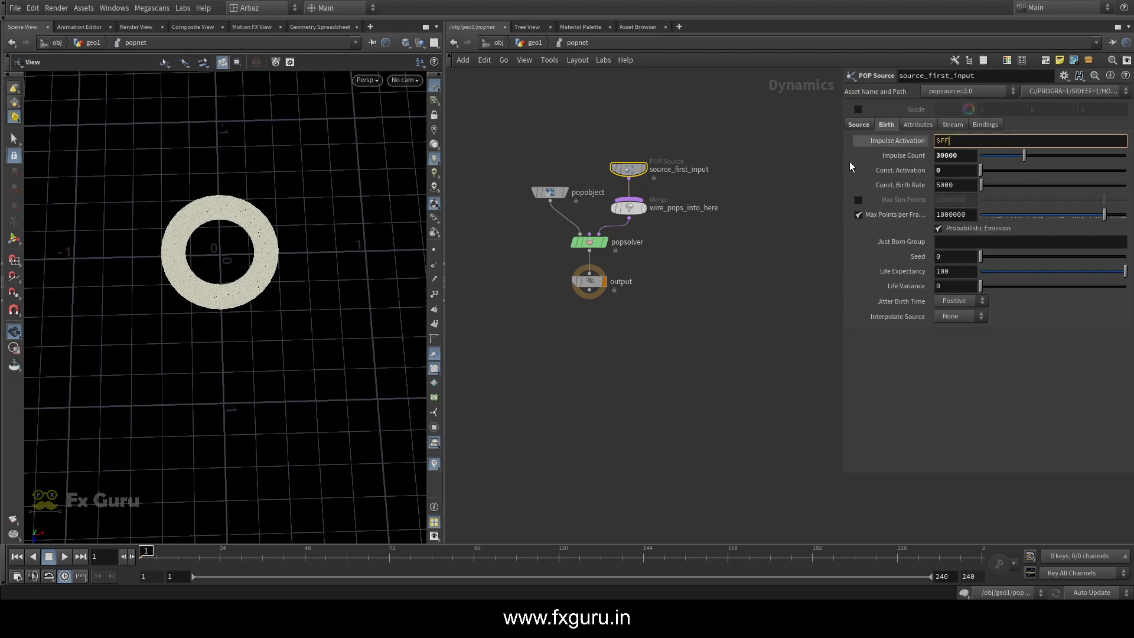
text(==1)
key(Return)
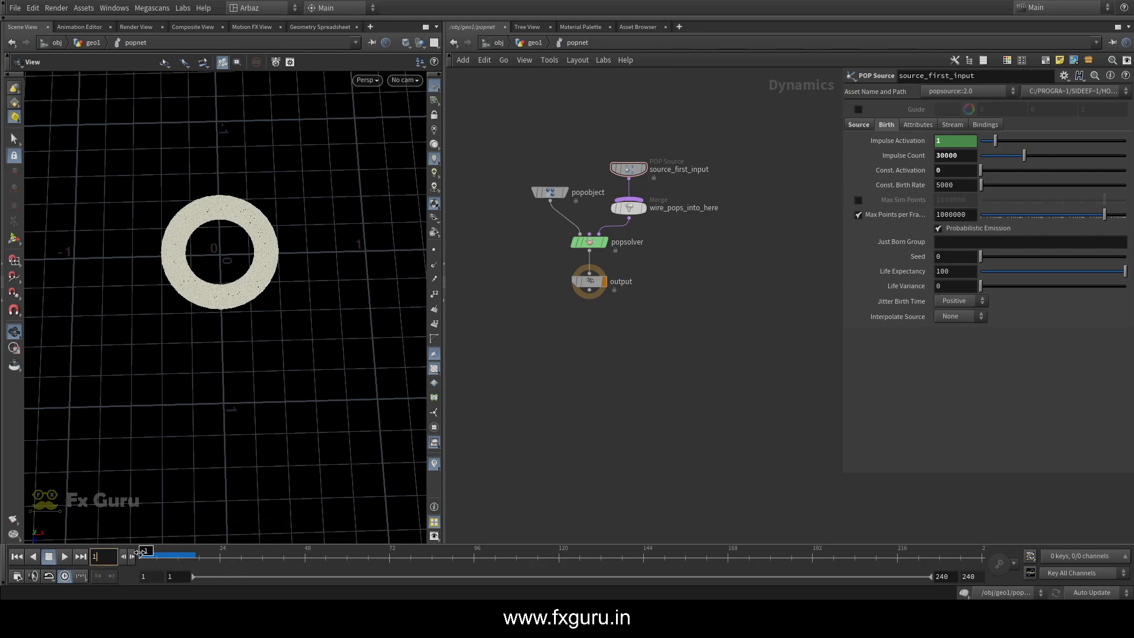
Extend the Impulse Activation expression to $FF==1 || $FF==50 and scrub the timeline past frame 50 and back
click(939, 141)
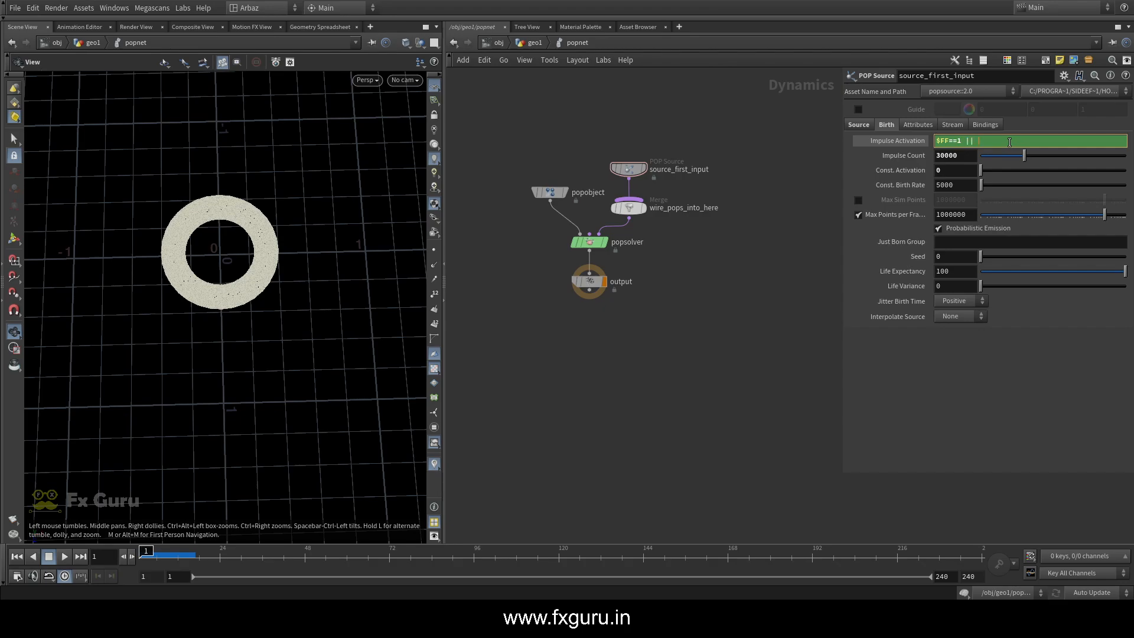
text(|| $FF==50)
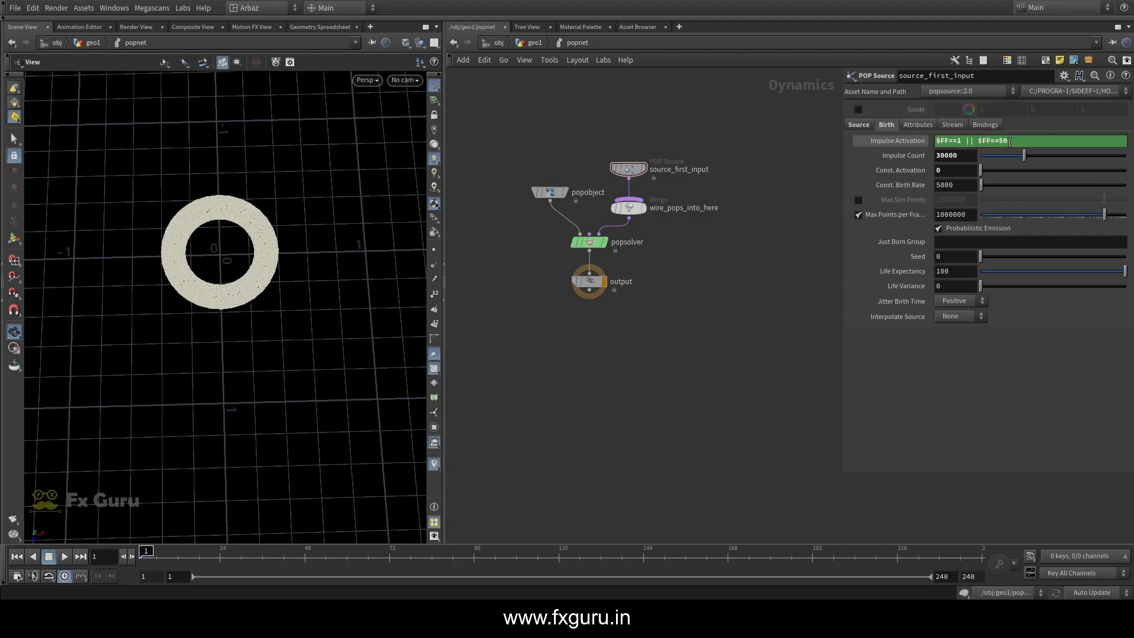
key(Return)
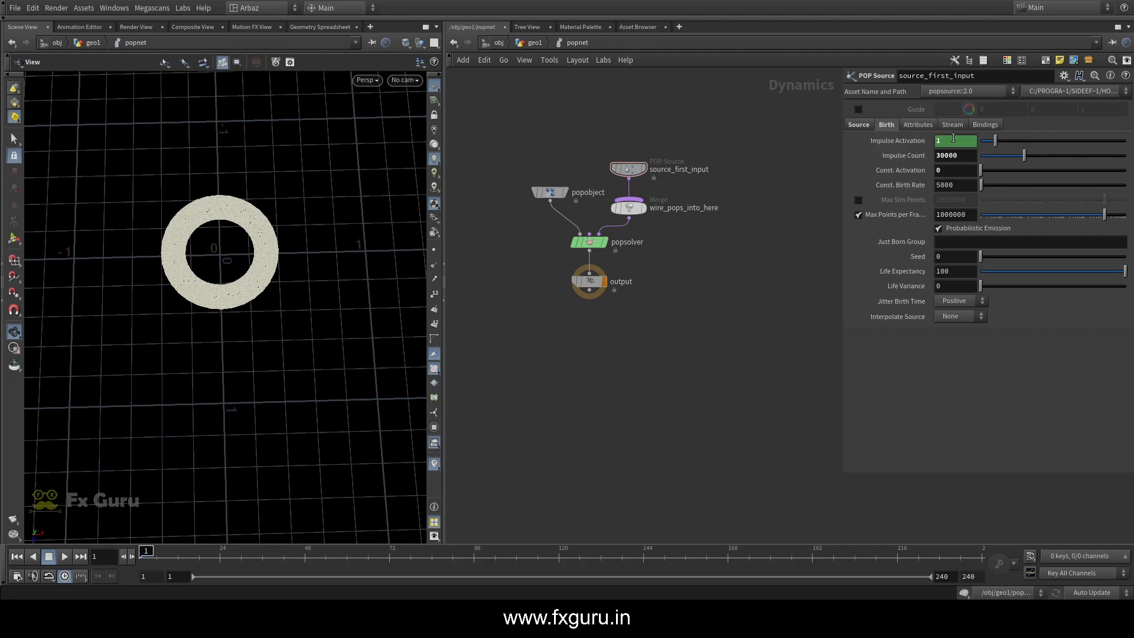
click(148, 551)
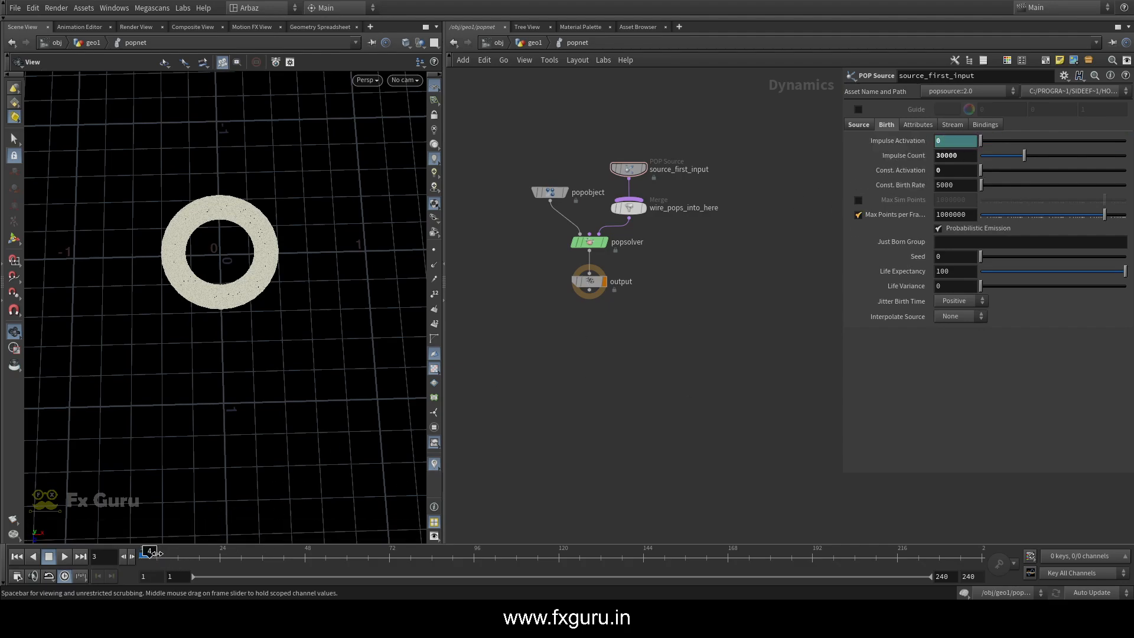
drag(219, 549, 134, 560)
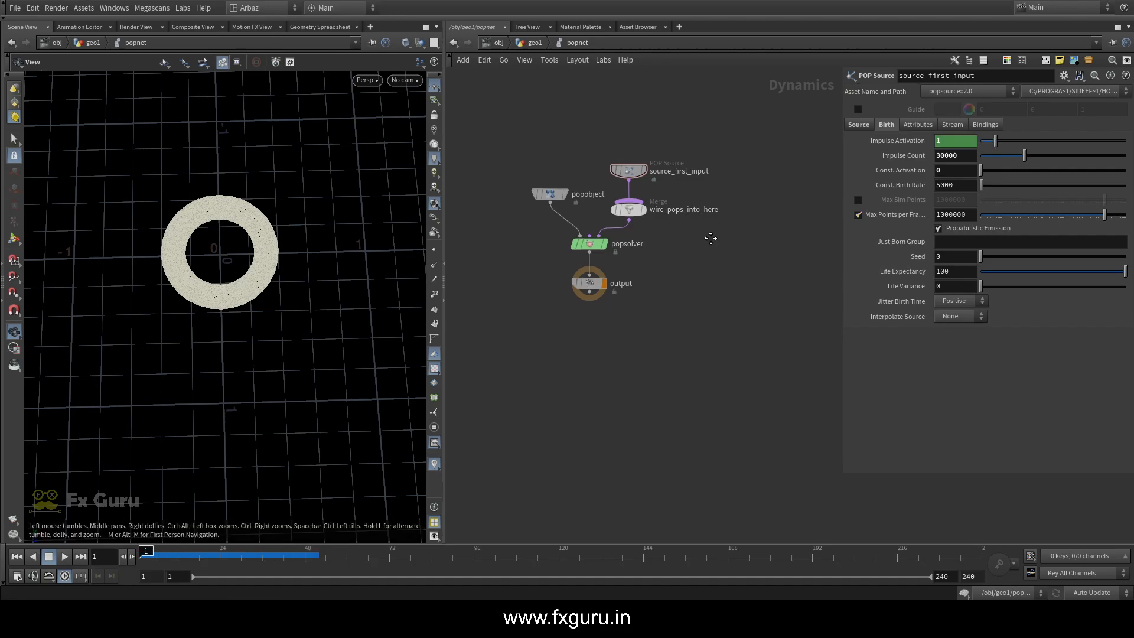
Move source_first_input farther above wire_pops_into_here to make room on the wire between them
middle_drag(710, 238, 731, 387)
drag(672, 319, 684, 155)
key(Tab)
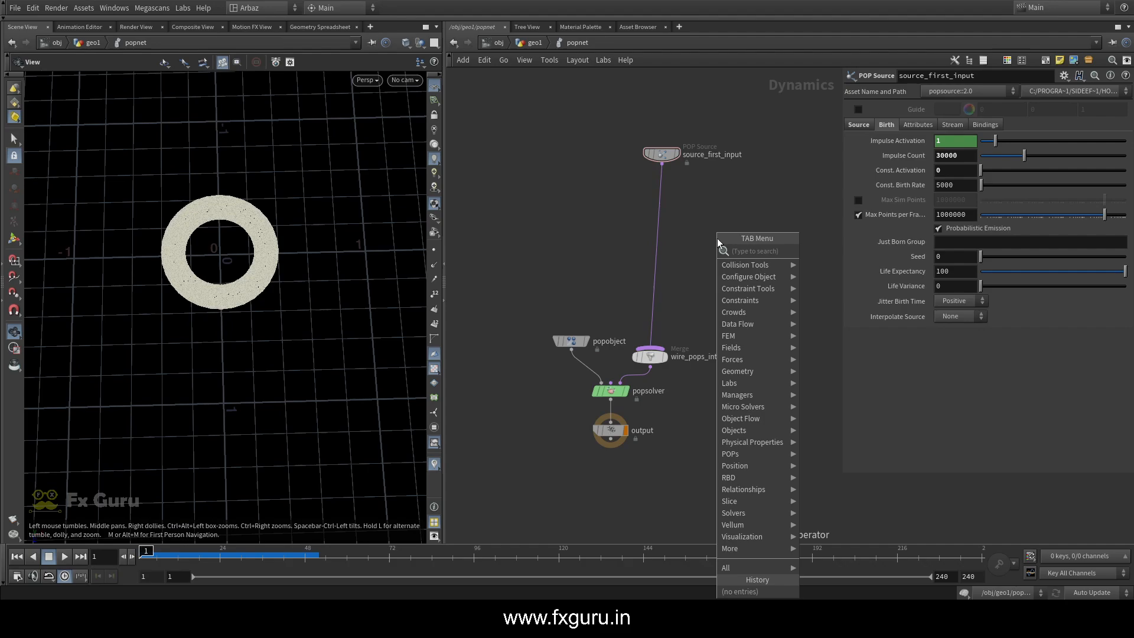
text(popfo)
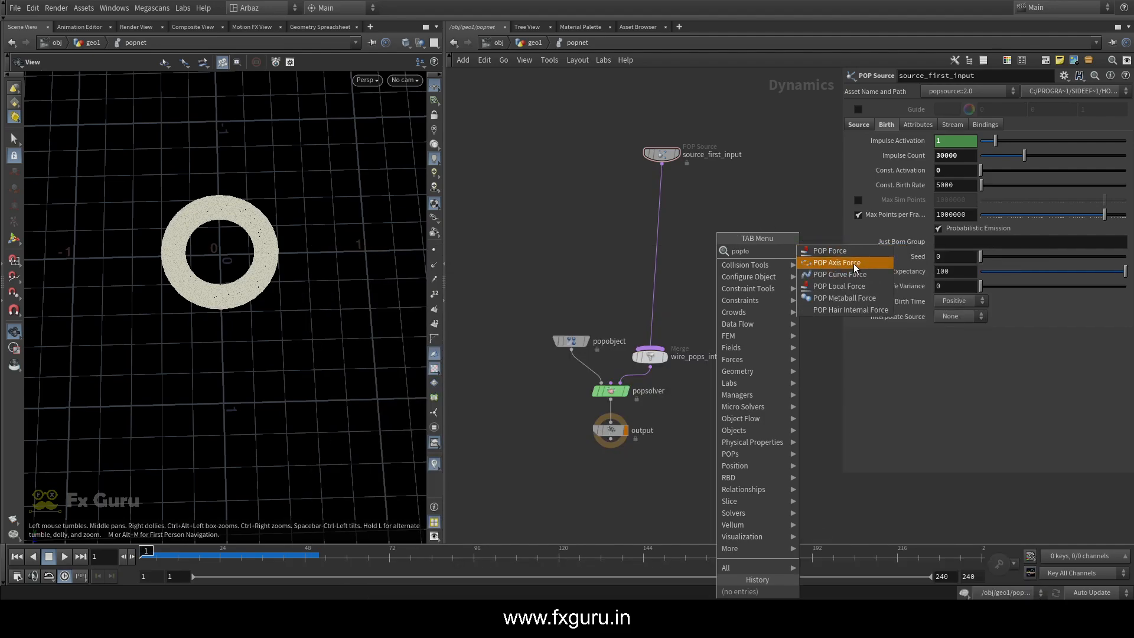
click(700, 233)
Insert a POP Advect by Volumes node between source_first_input and wire_pops_into_here, and align the nodes
key(Tab)
text(adve)
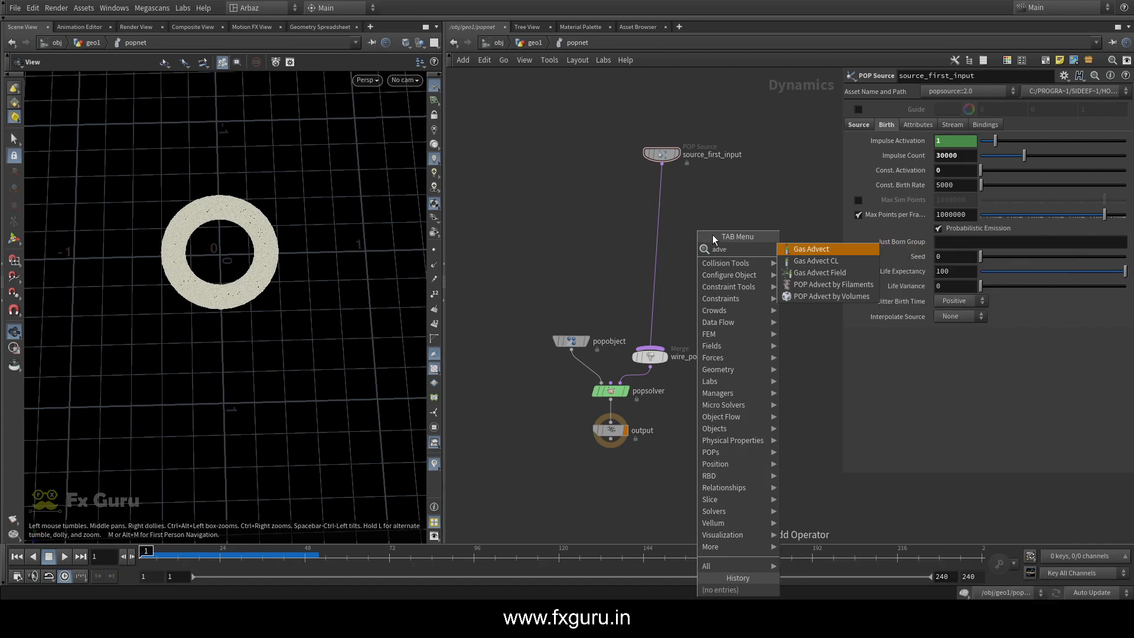
click(830, 297)
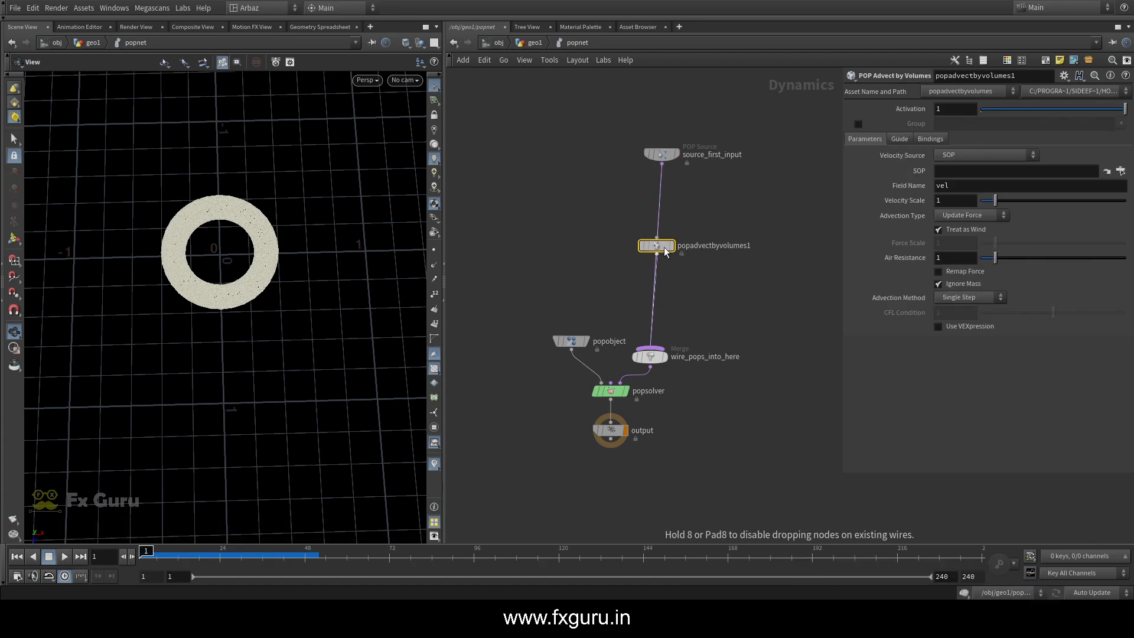
click(650, 247)
drag(689, 192, 614, 101)
drag(661, 155, 644, 170)
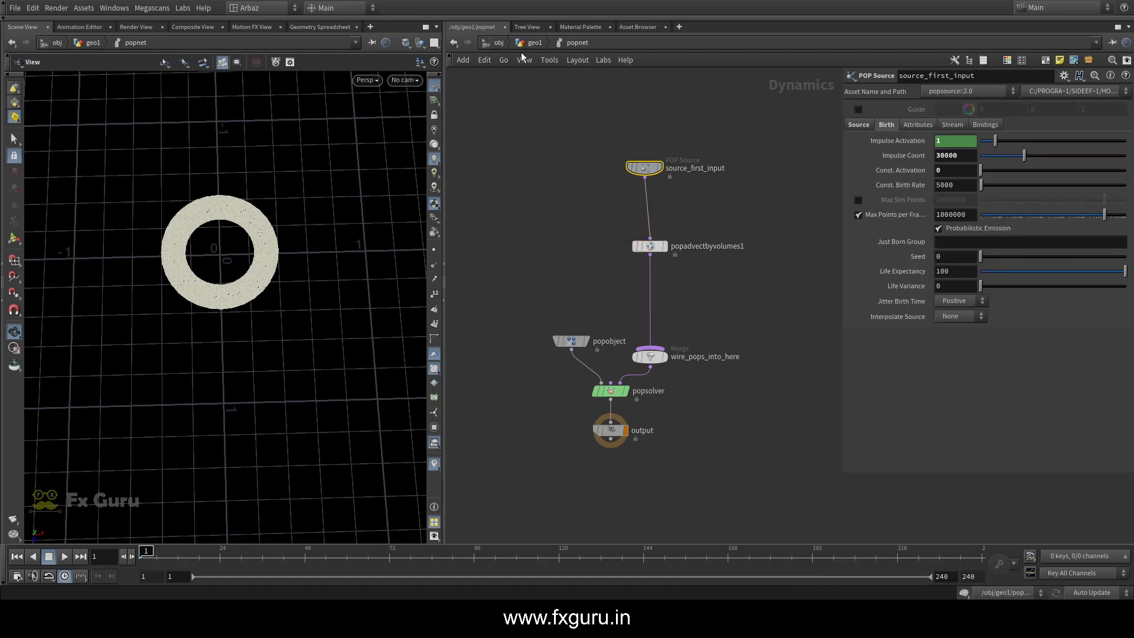
Copy the OUT_VEL null from geo1 and paste its path /obj/geo1/OUT_VEL as popadvectbyvolumes1's SOP
key(u)
click(733, 212)
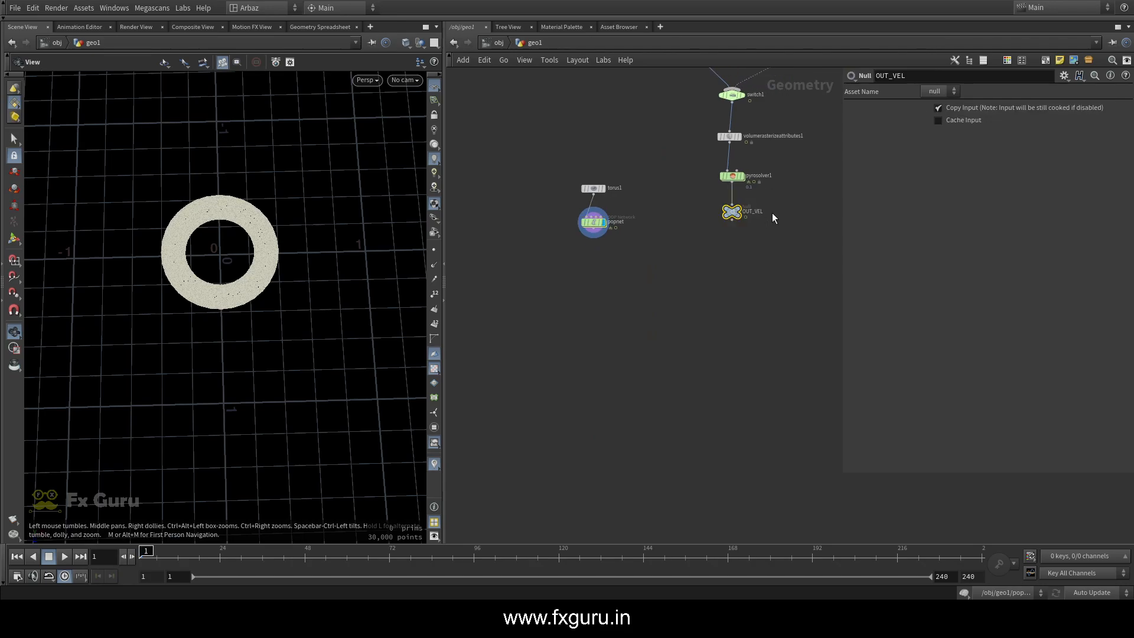
key(ctrl+c)
double_click(594, 222)
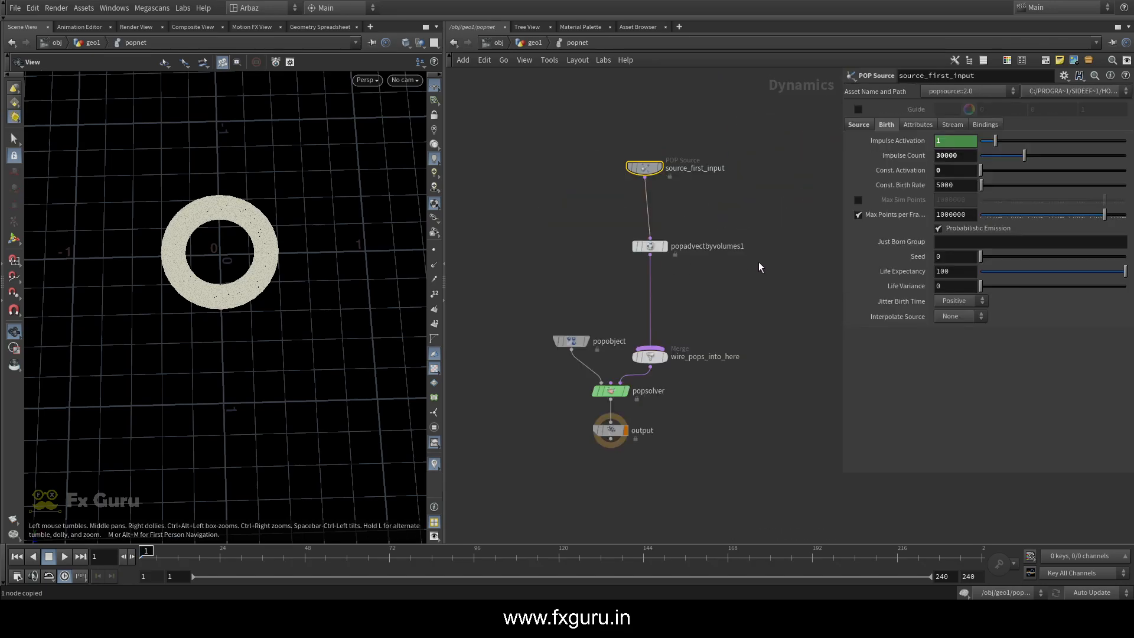
click(651, 246)
click(968, 171)
key(ctrl+v)
click(780, 215)
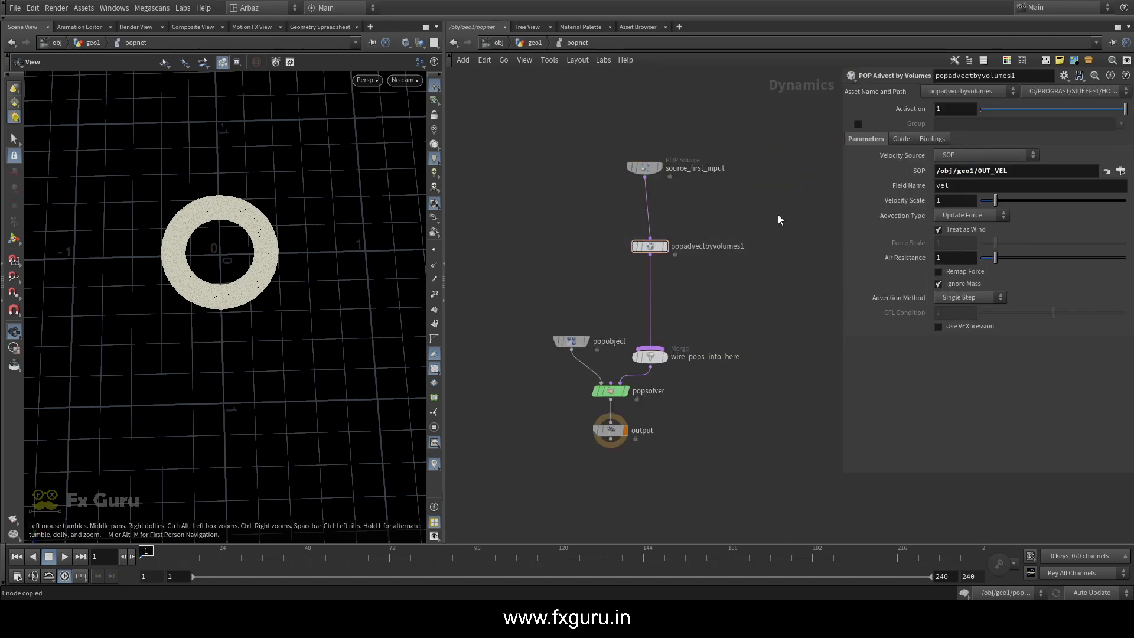
Insert a Merge node on the wire between popsolver and output
middle_drag(750, 248, 756, 142)
key(Tab)
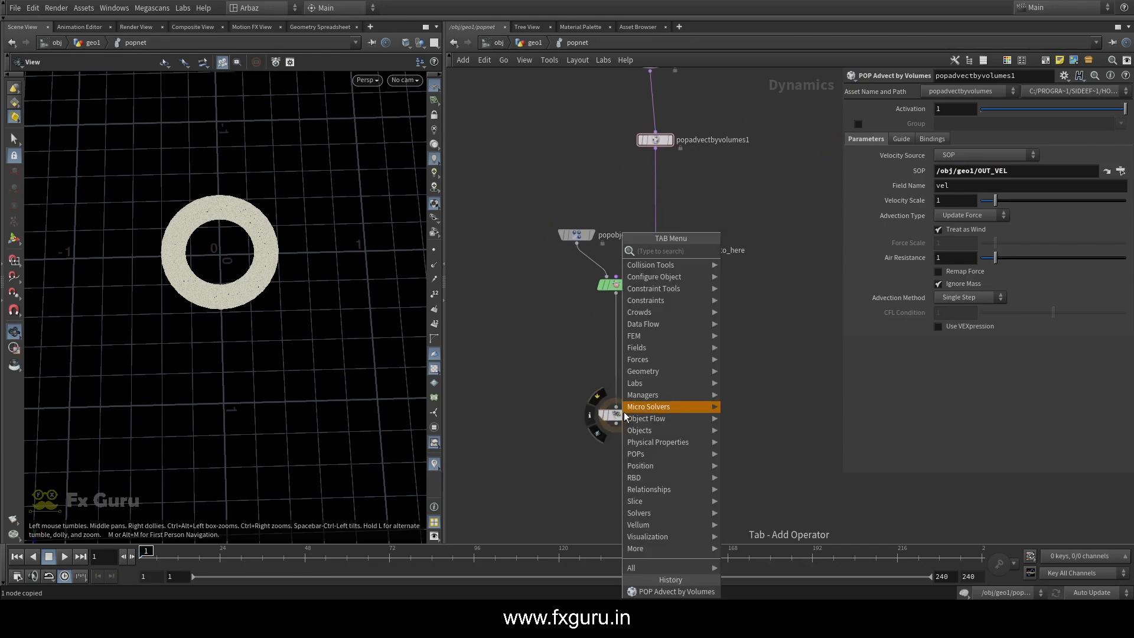
text(merge)
key(Return)
click(617, 357)
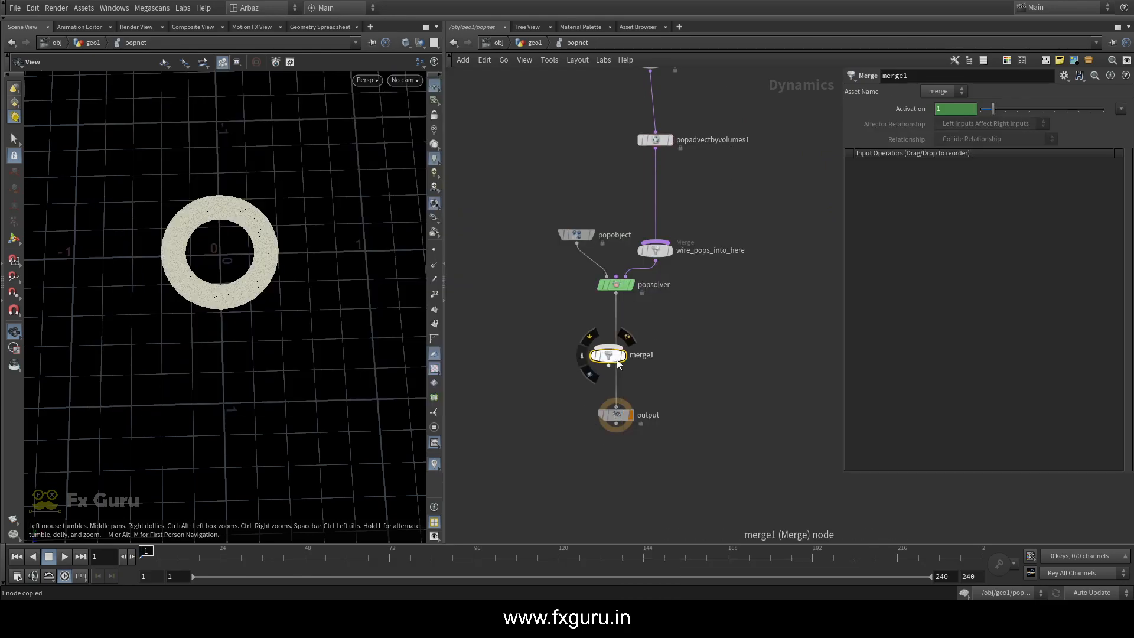
Add a Ground Plane node, wire it into merge1, and place it ahead of popsolver in the merge's input order
key(Tab)
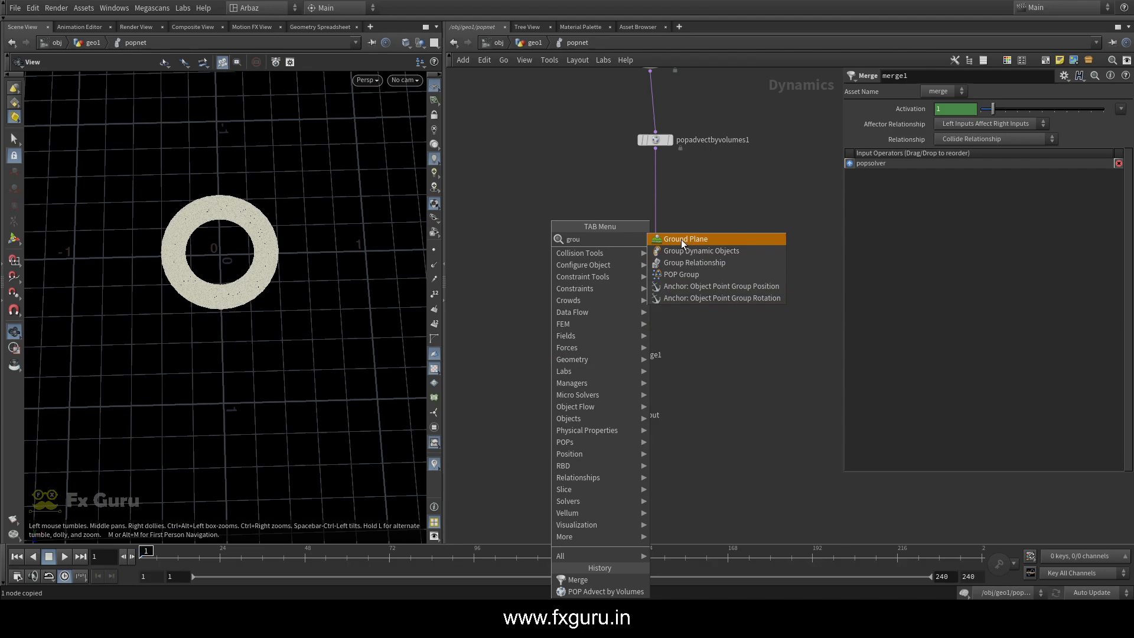
click(682, 239)
click(513, 319)
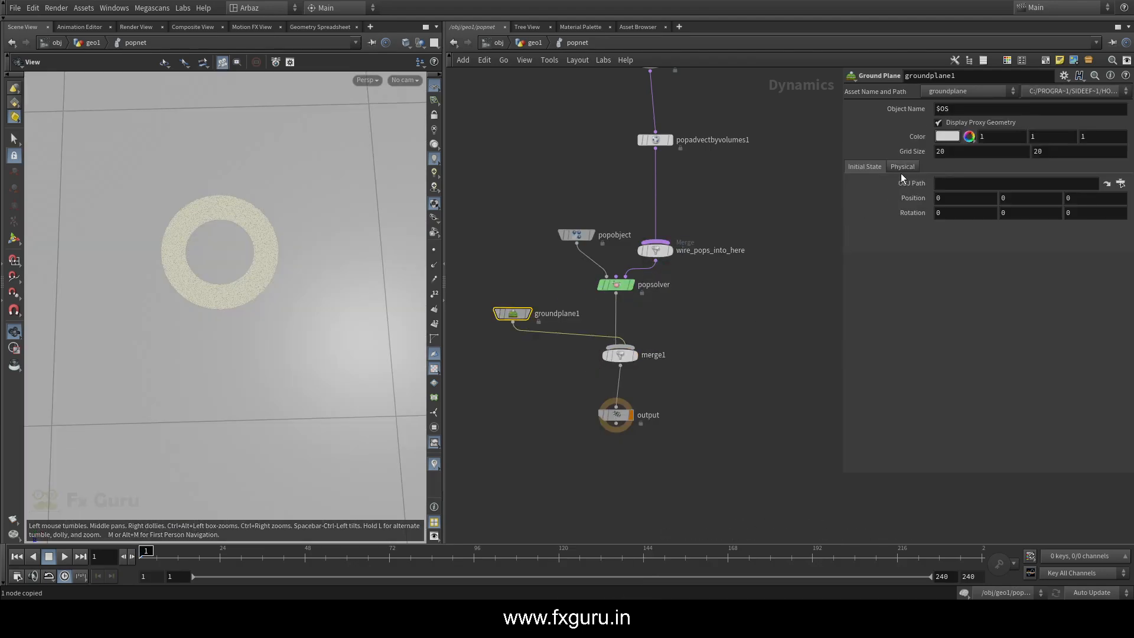
click(627, 354)
click(849, 173)
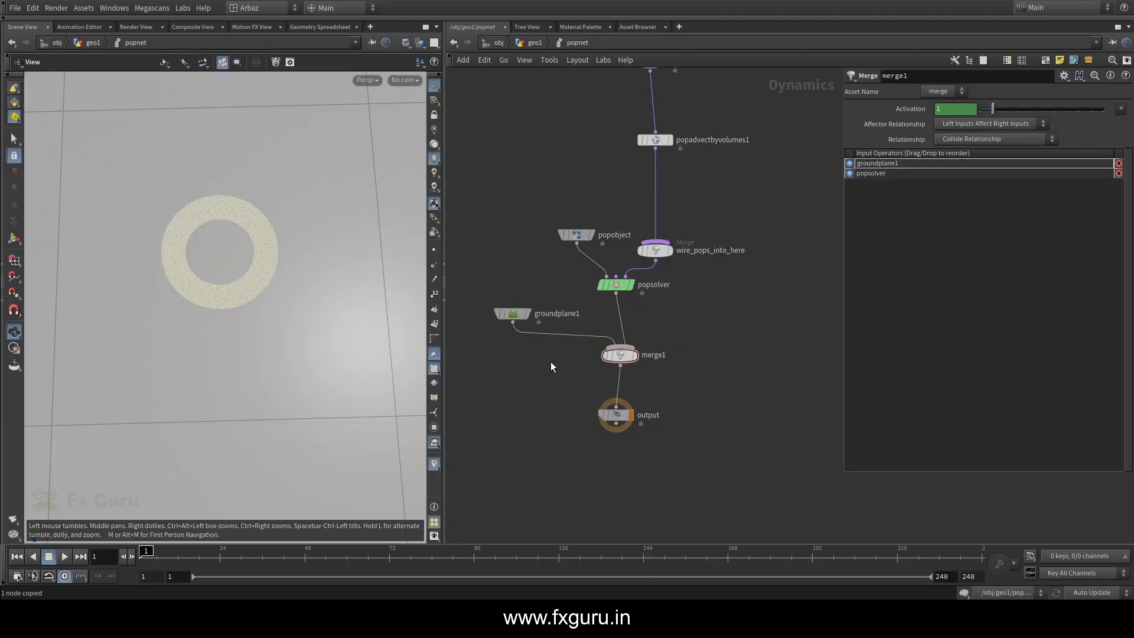
Turn off Display Proxy Geometry on groundplane1
click(513, 314)
scroll(304, 266, down, 6)
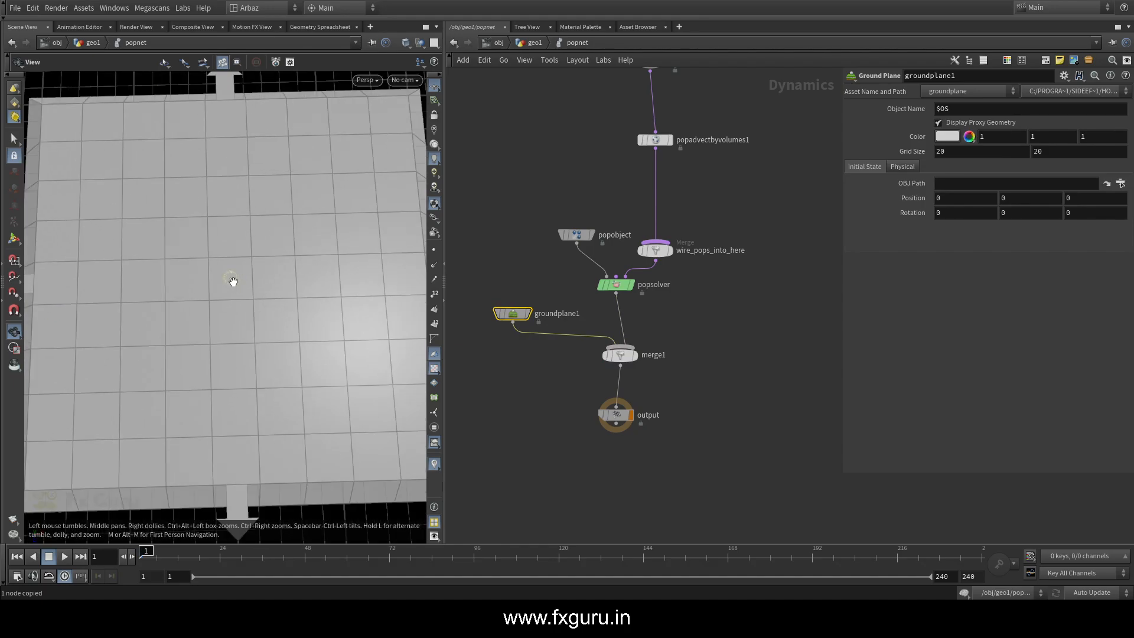
click(938, 122)
scroll(246, 295, up, 5)
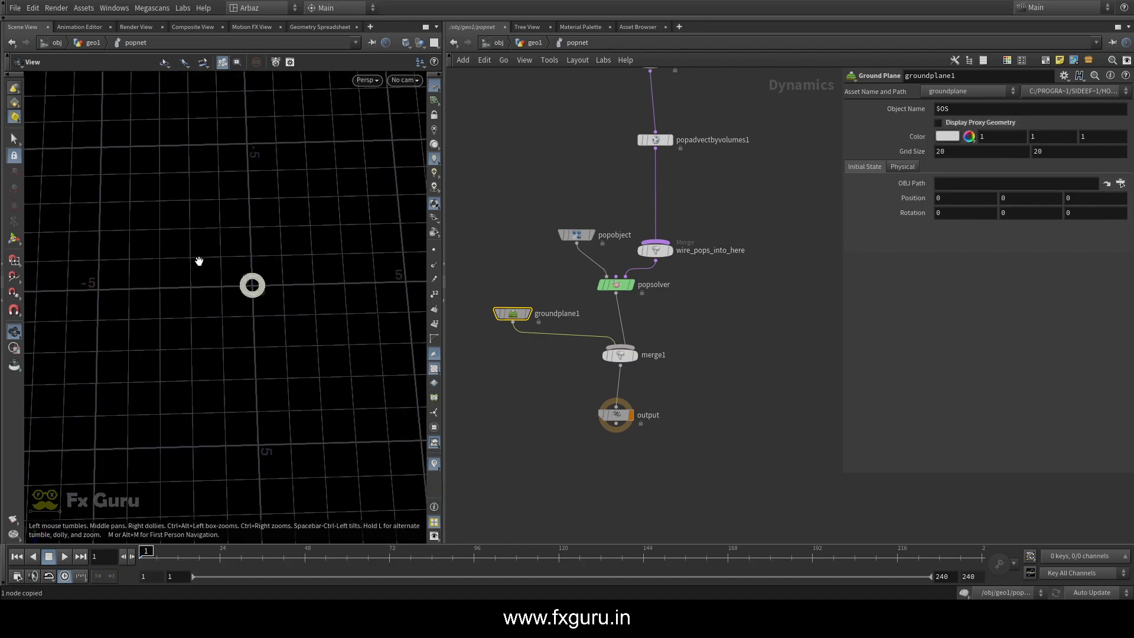
scroll(260, 309, down, 3)
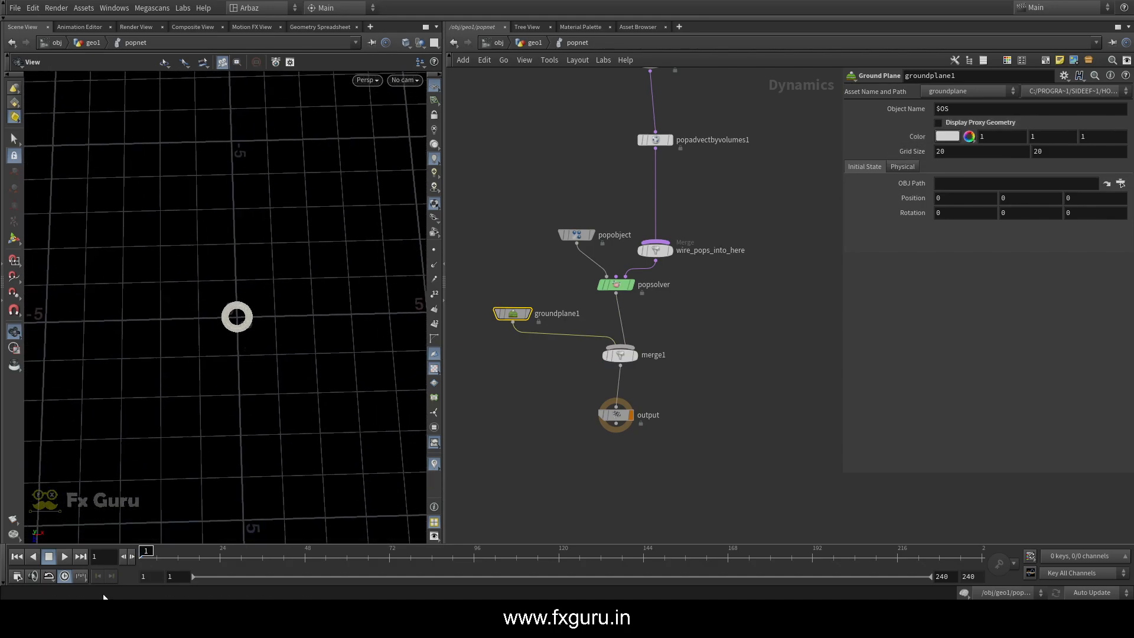
Play the particle simulation, stop it, and scrub back to frame 1
click(64, 557)
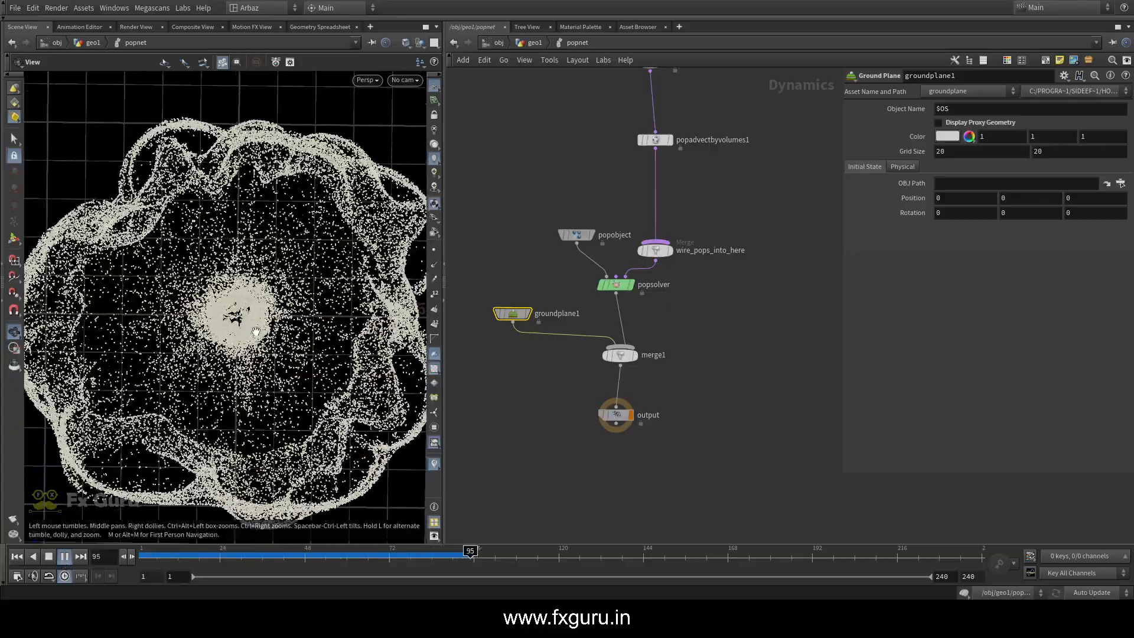
click(129, 557)
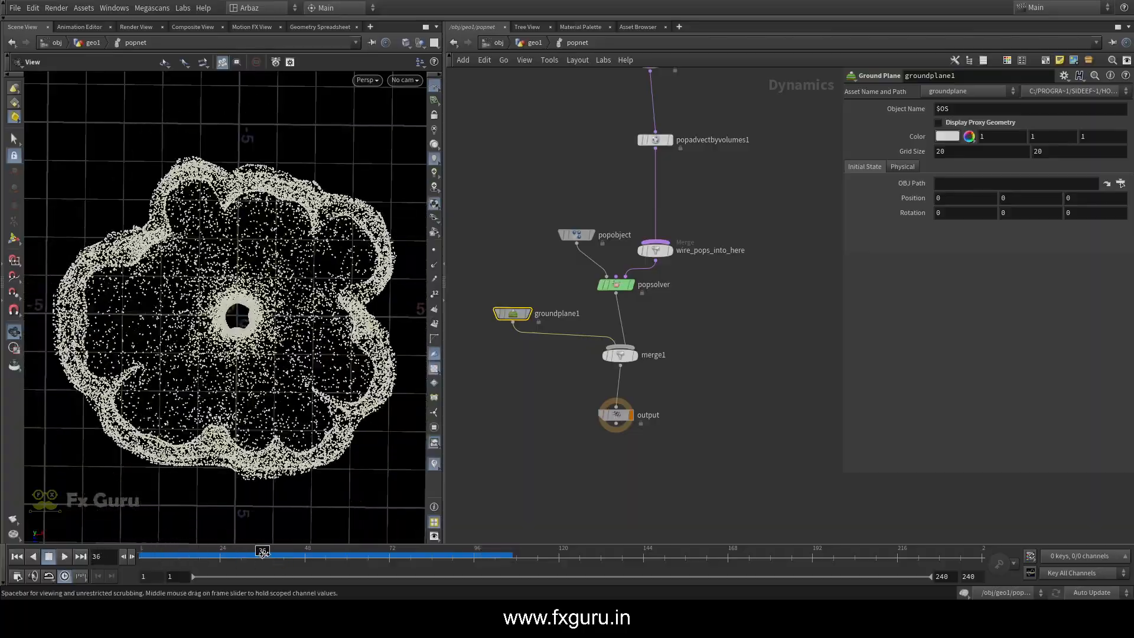
drag(263, 552, 125, 534)
Set popadvectbyvolumes1's Advection Type to Update Velocity, then play the simulation and scrub through the advected particles
drag(747, 190, 596, 124)
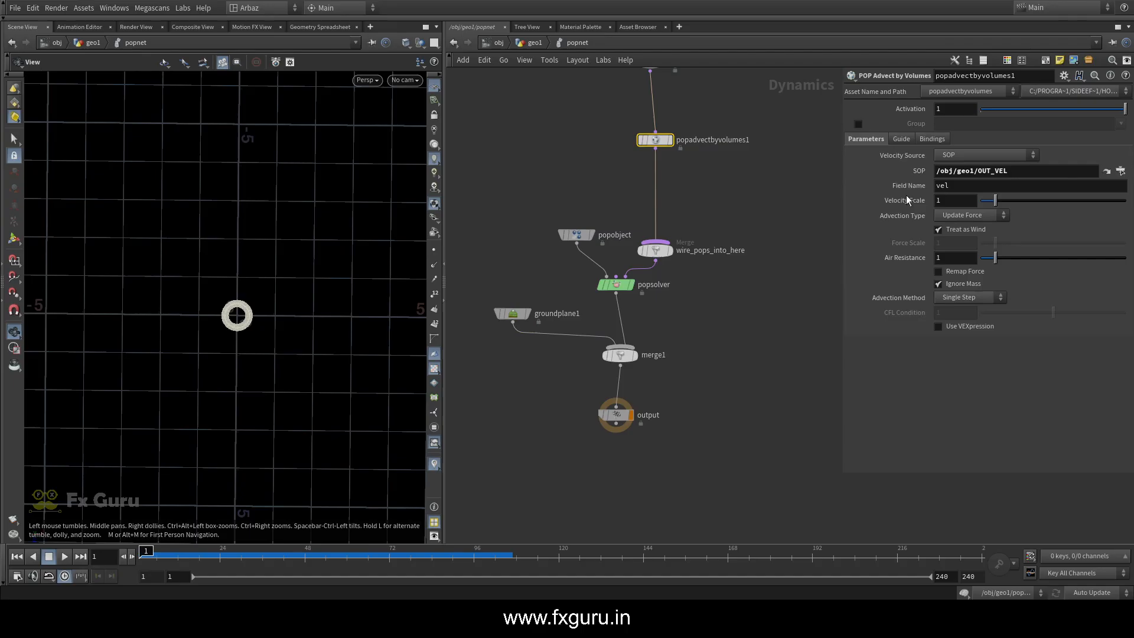
click(974, 240)
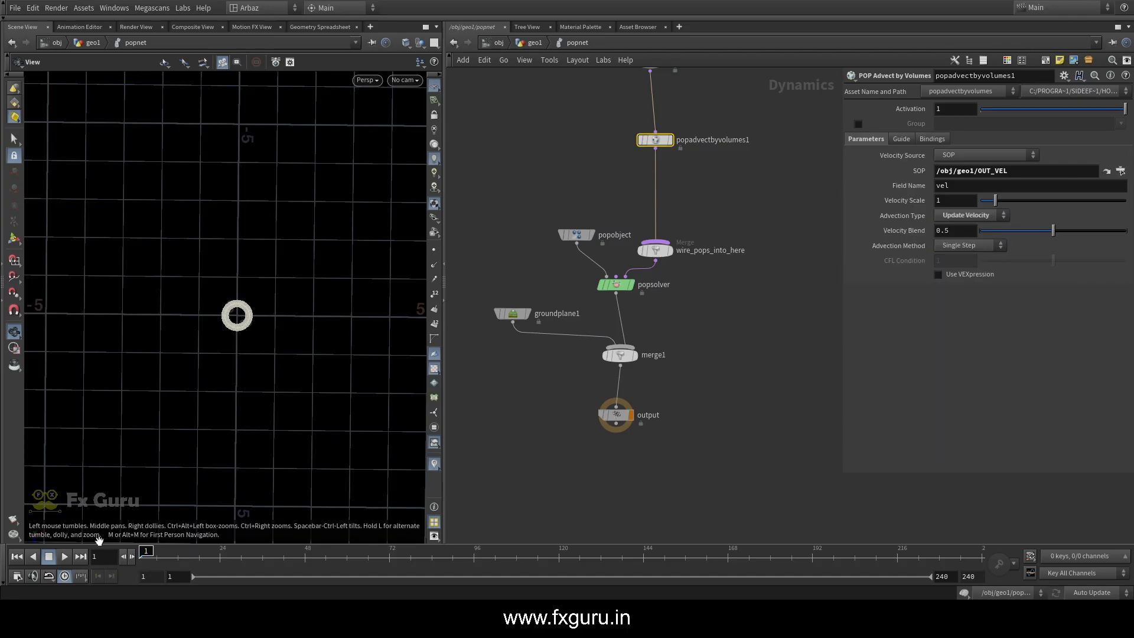
click(64, 557)
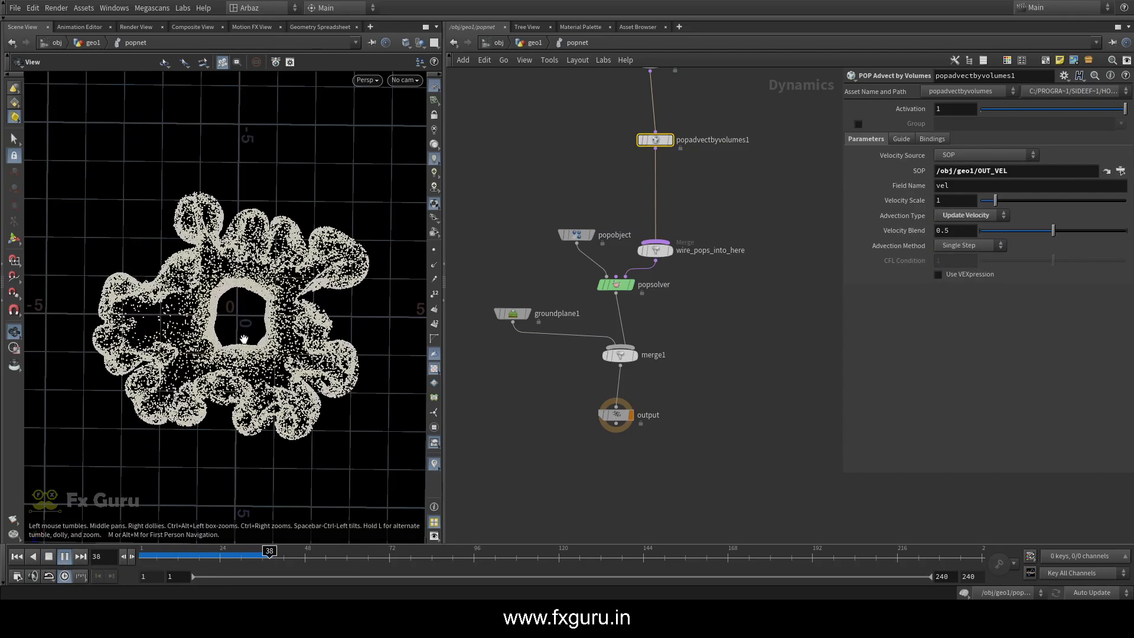
scroll(246, 320, up, 4)
scroll(264, 316, down, 3)
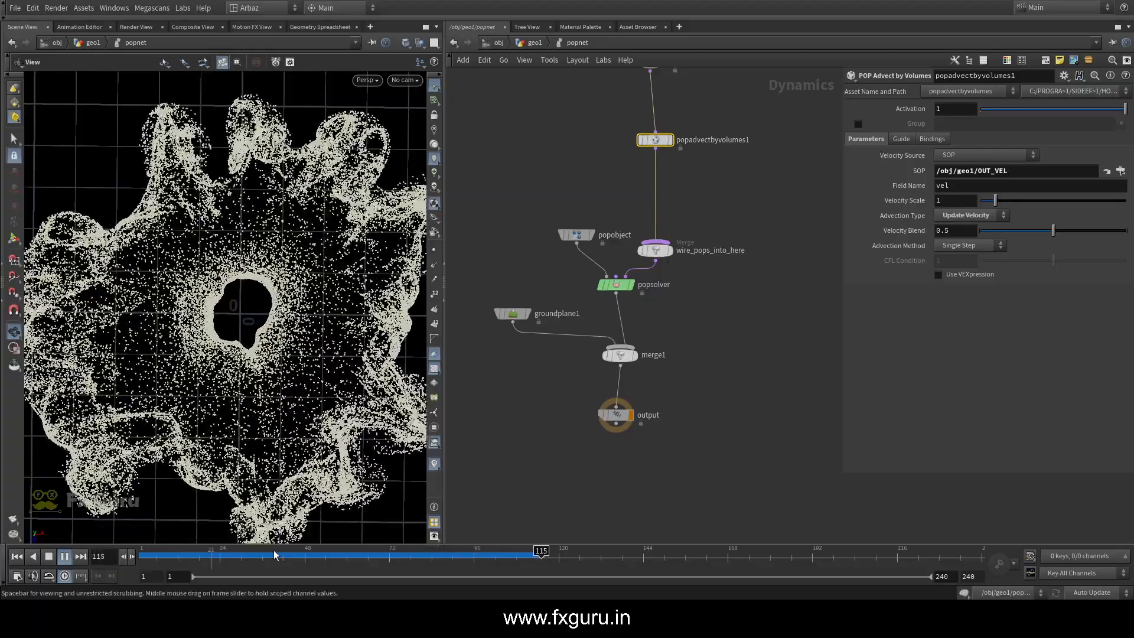
drag(275, 555, 165, 553)
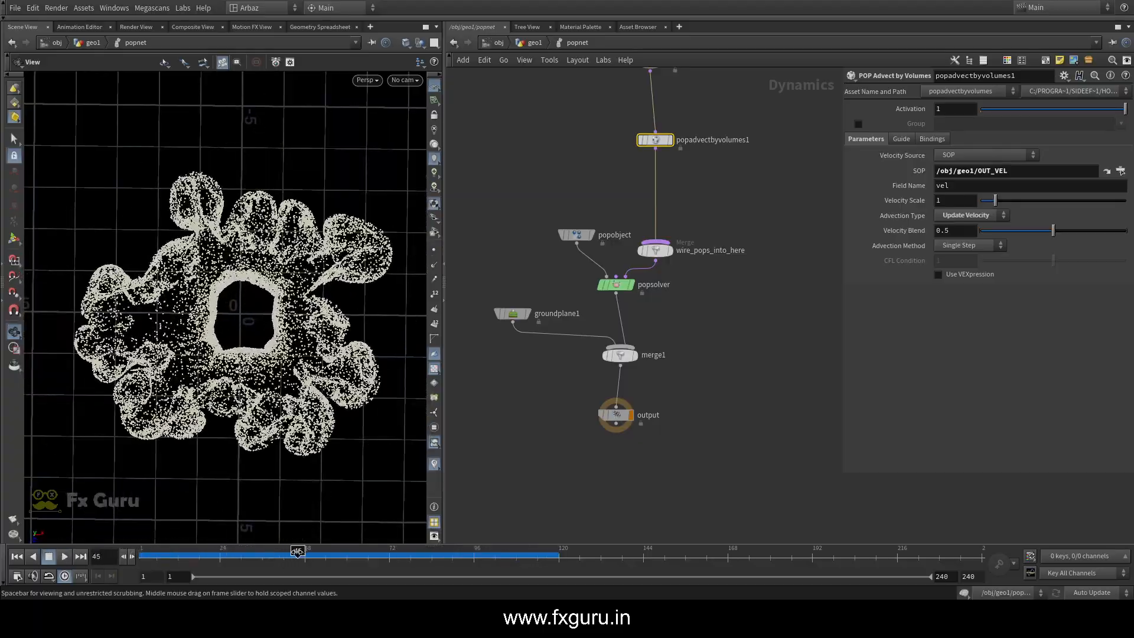
drag(326, 550, 284, 553)
Switch the Advection Type to Update Force, replay the simulation for comparison, and return to frame 1
click(982, 218)
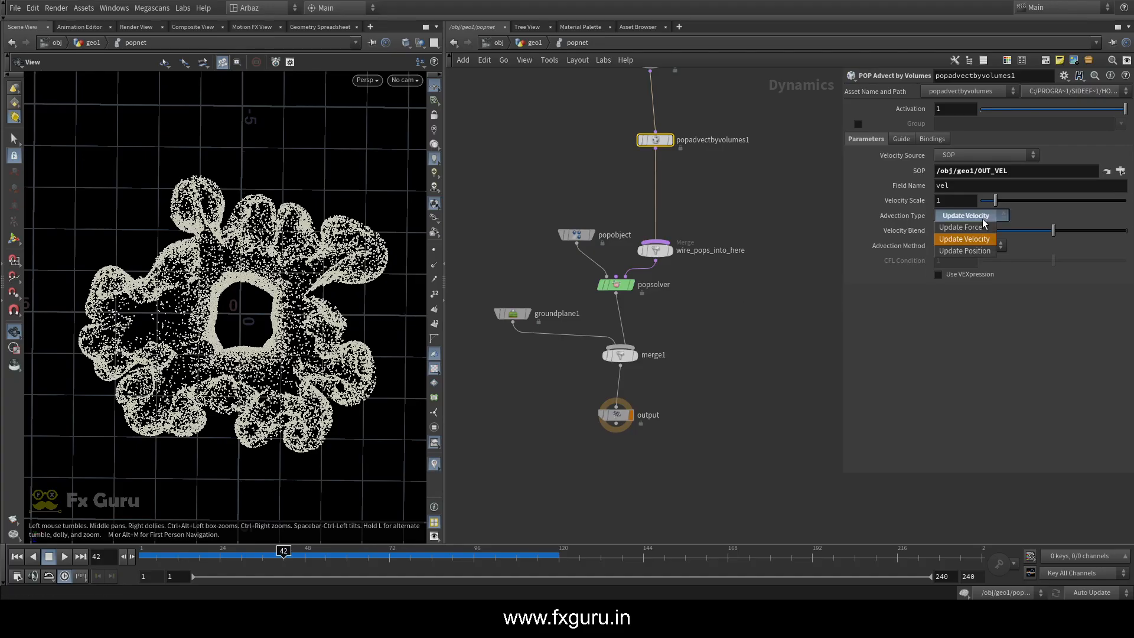
click(959, 229)
click(17, 557)
click(65, 557)
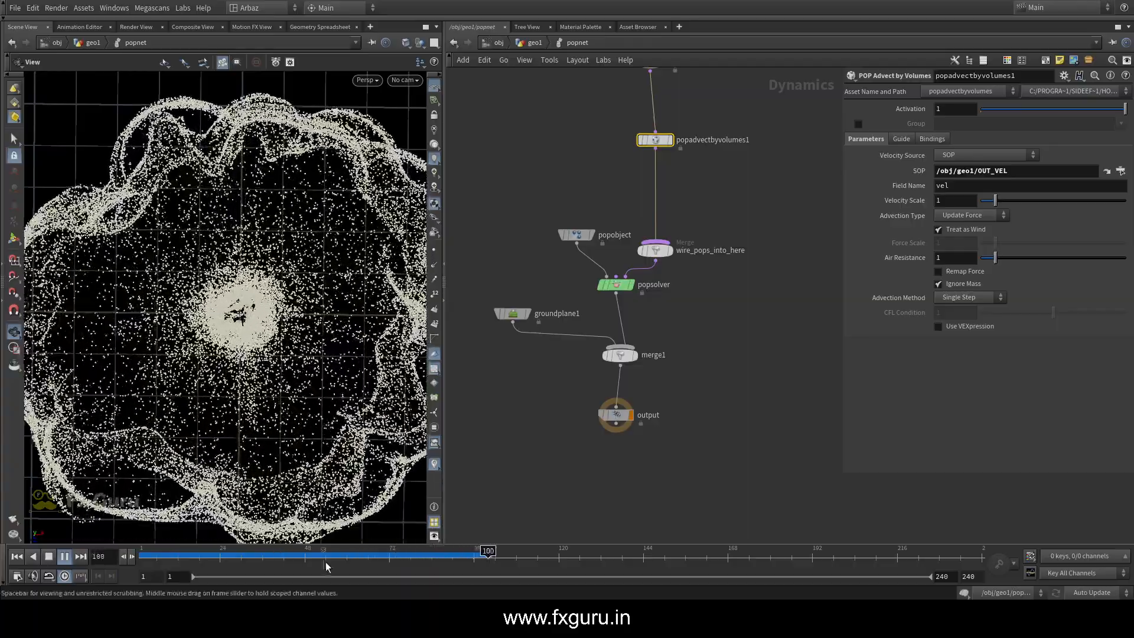
drag(319, 557, 110, 550)
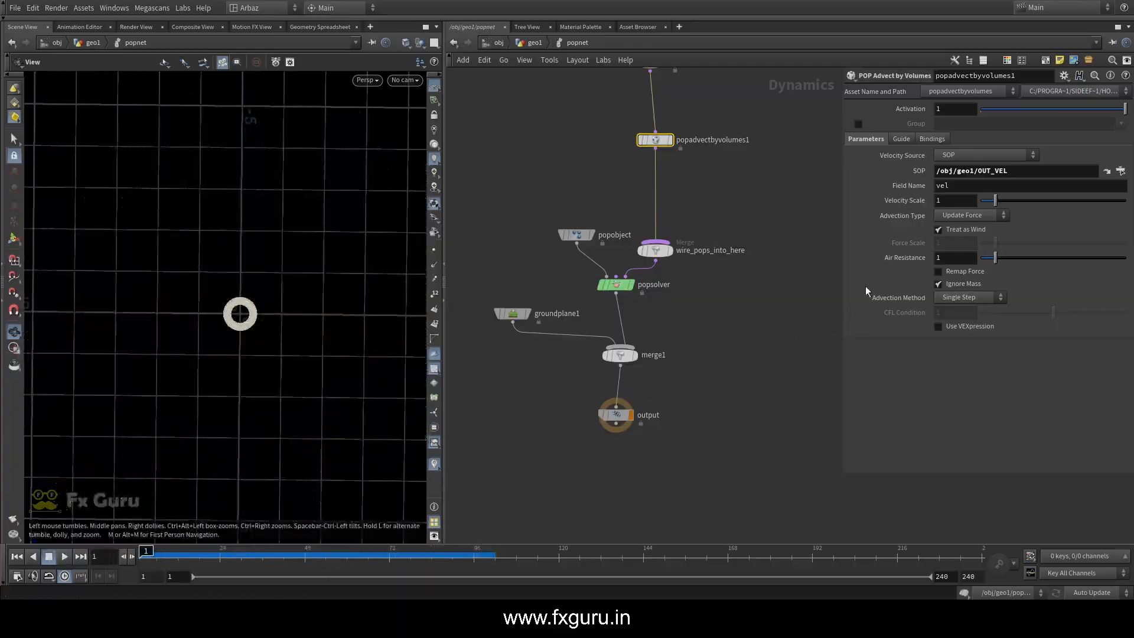
Set the Advection Type to Update Velocity with a Velocity Blend of 1, play the simulation, and rewind to frame 1
click(959, 240)
drag(1059, 231, 1126, 230)
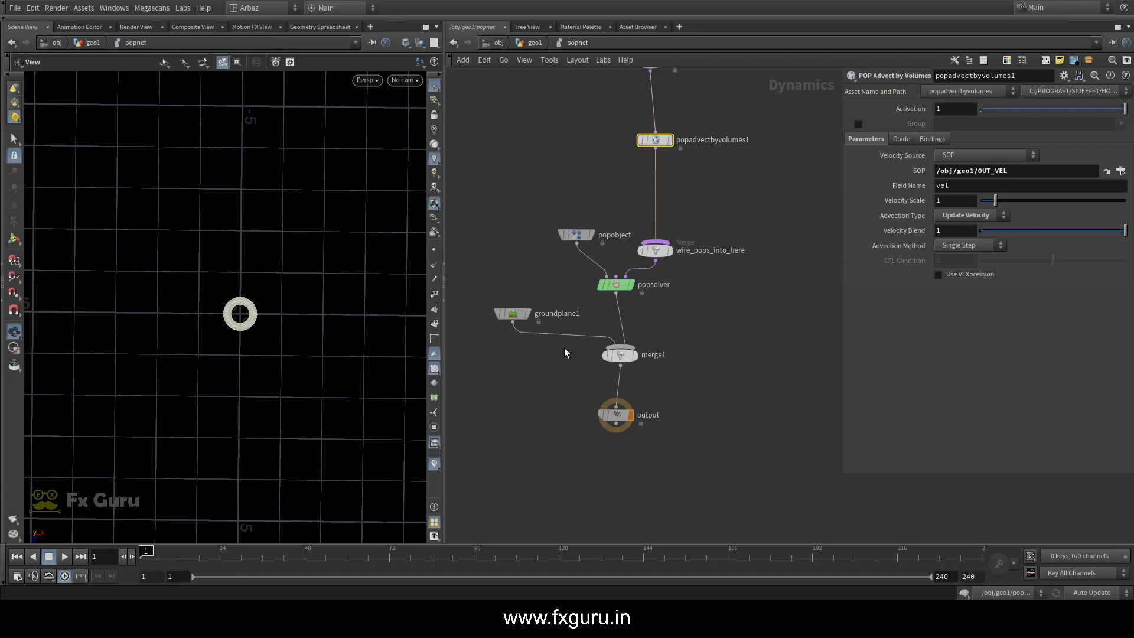
click(61, 558)
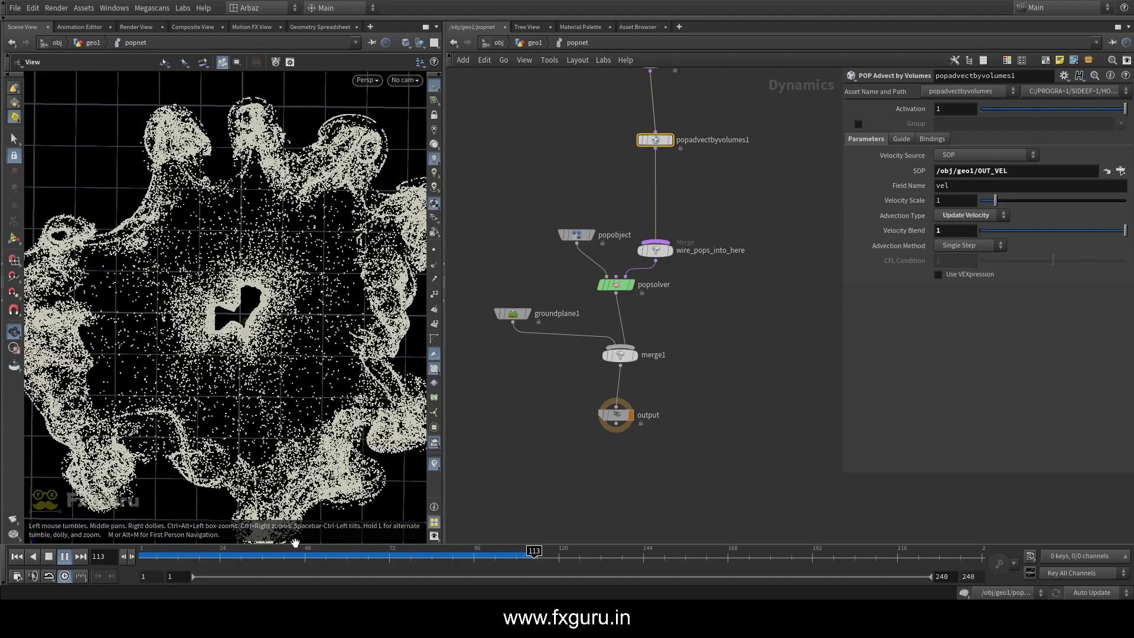
click(17, 557)
In geo1, set pyroburstsource2's burst Start Frame to 70 and look over pyrosolver1's settings
click(535, 43)
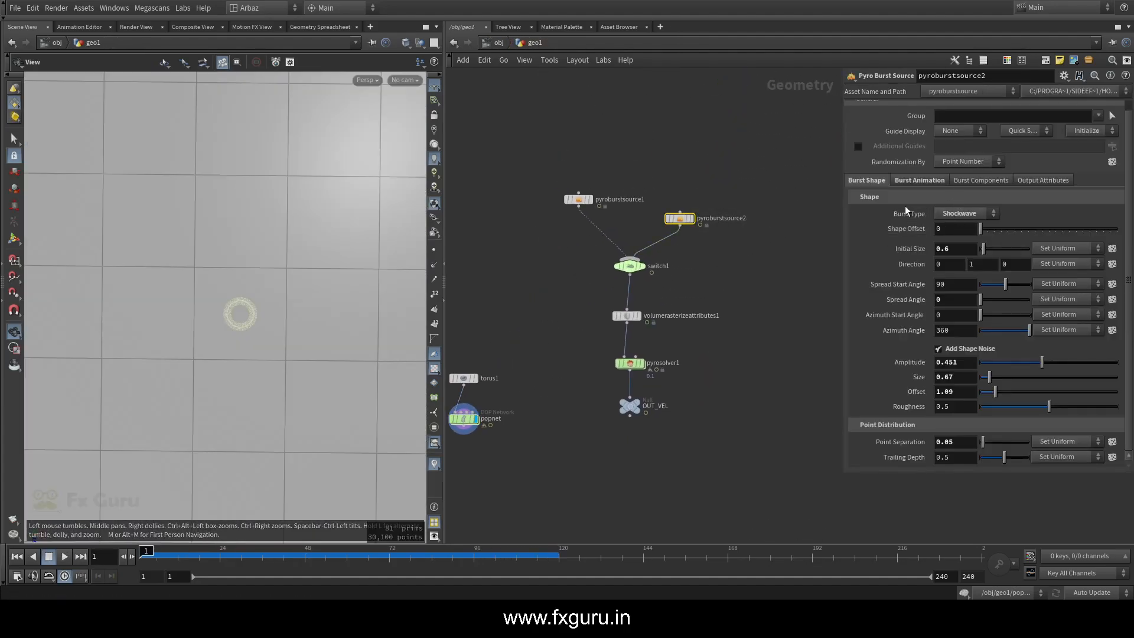
click(920, 180)
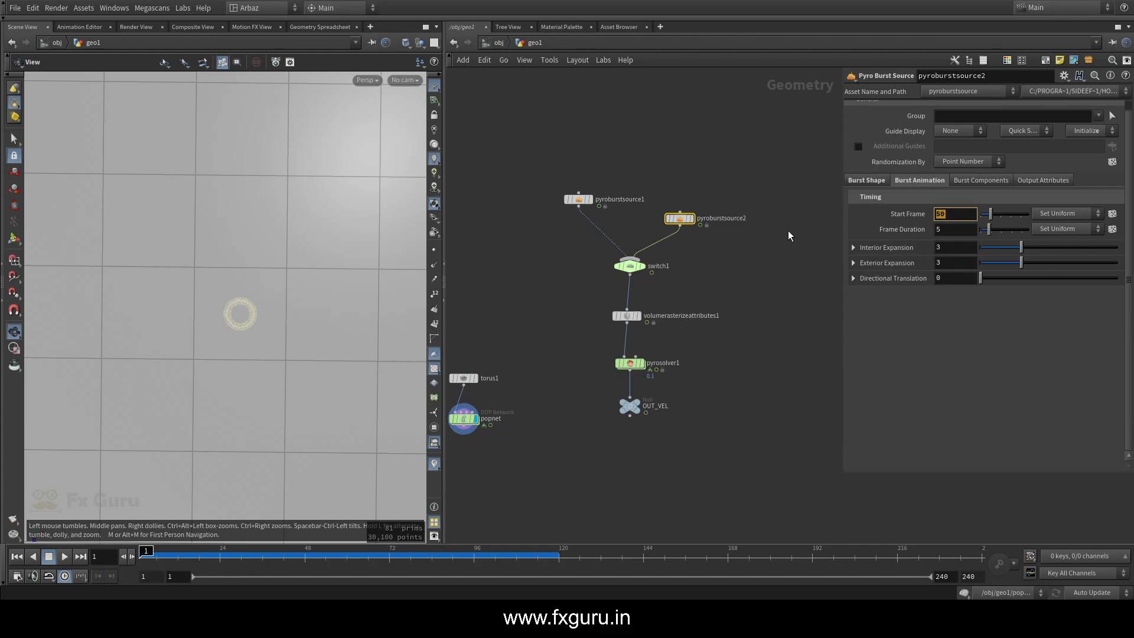
text(70)
key(Return)
middle_drag(680, 325, 701, 257)
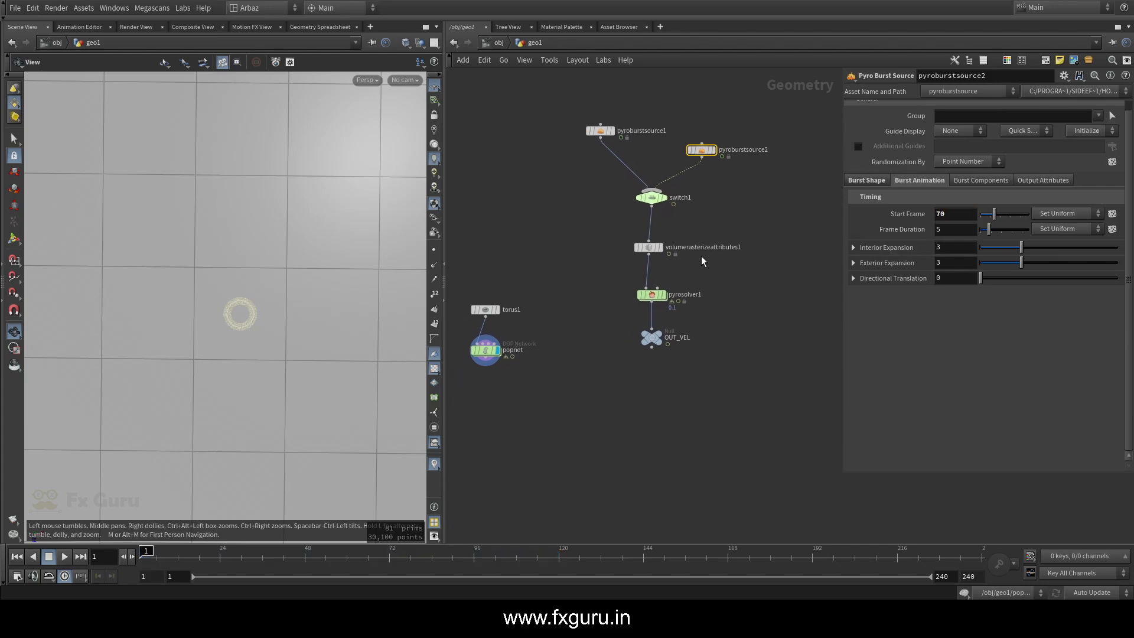
click(653, 295)
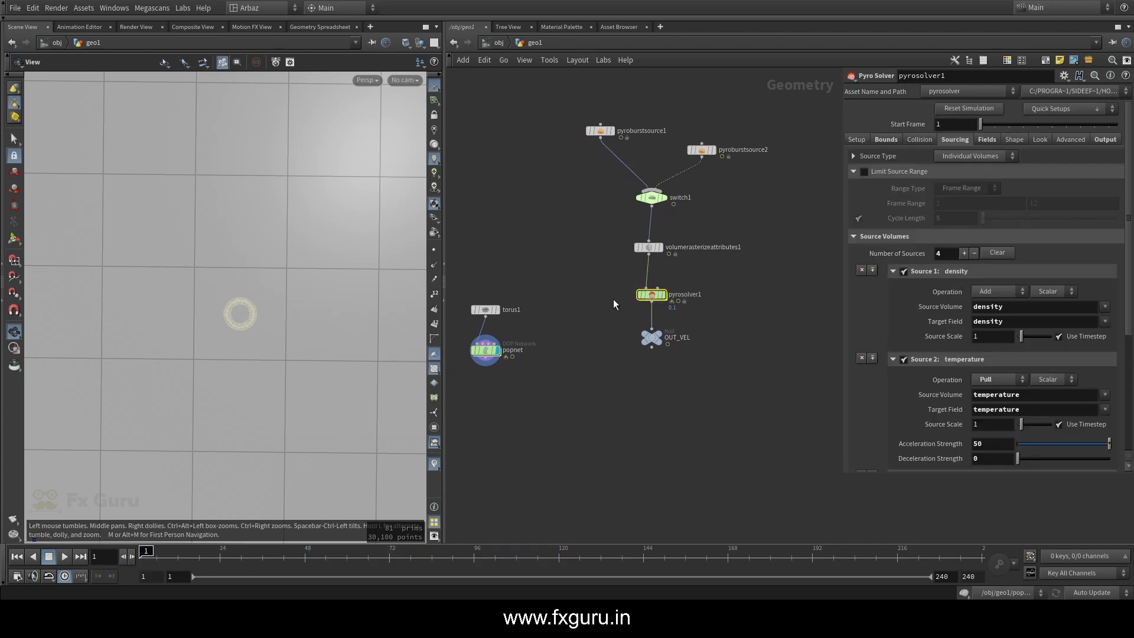
Inside popnet, change source_first_input's Impulse Activation expression to $FF==1 || $FF==70
double_click(505, 353)
middle_drag(708, 101, 708, 185)
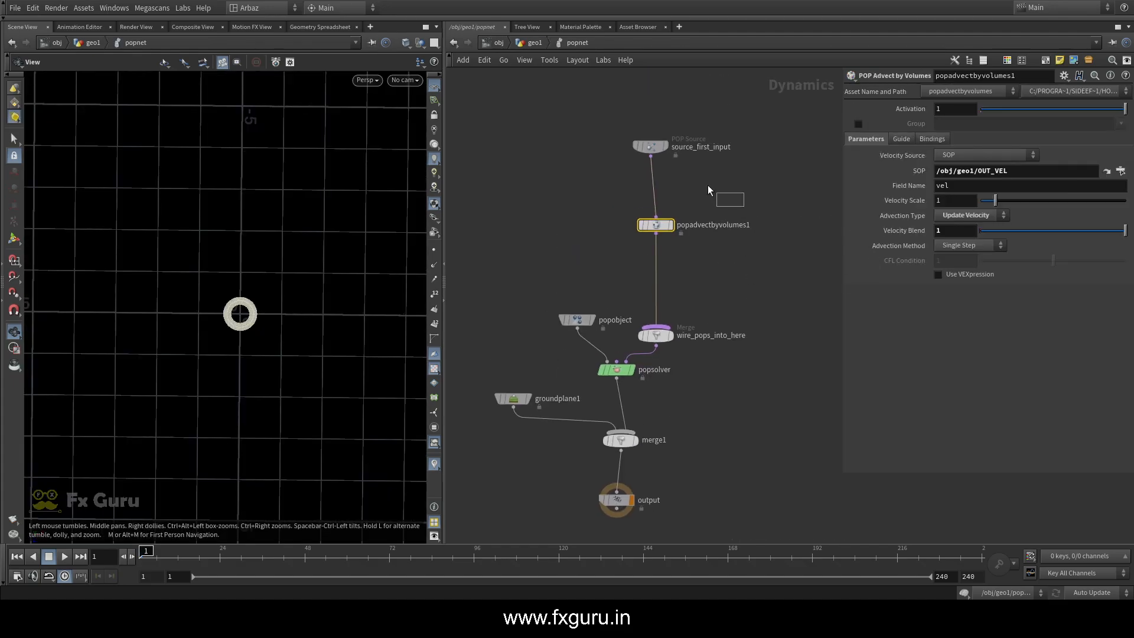
click(650, 146)
click(1000, 143)
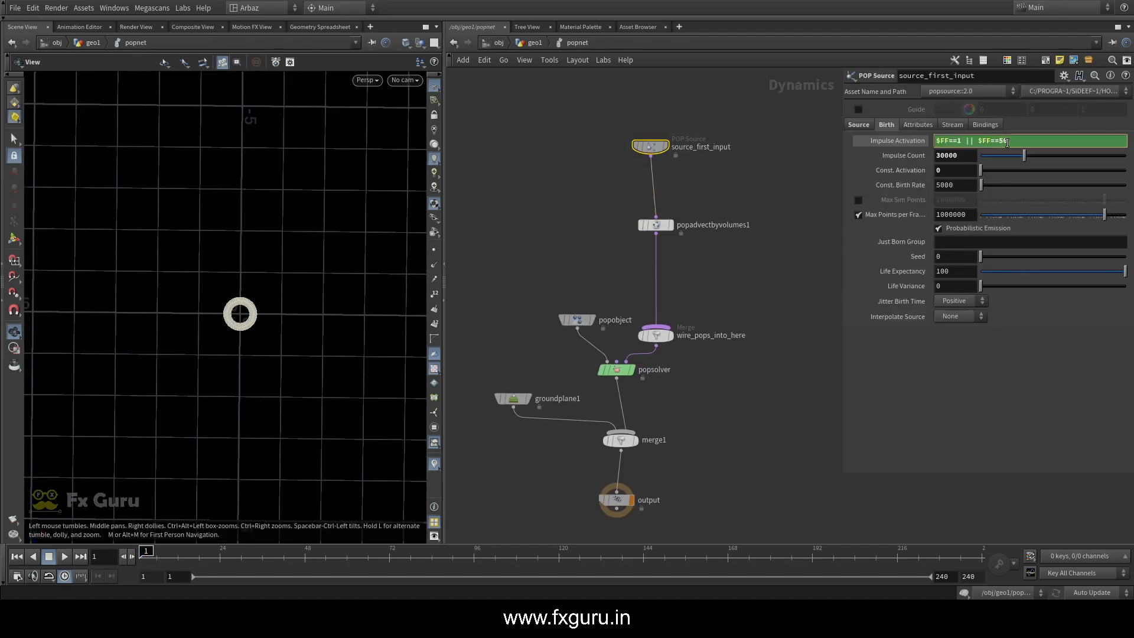
text(70)
key(Return)
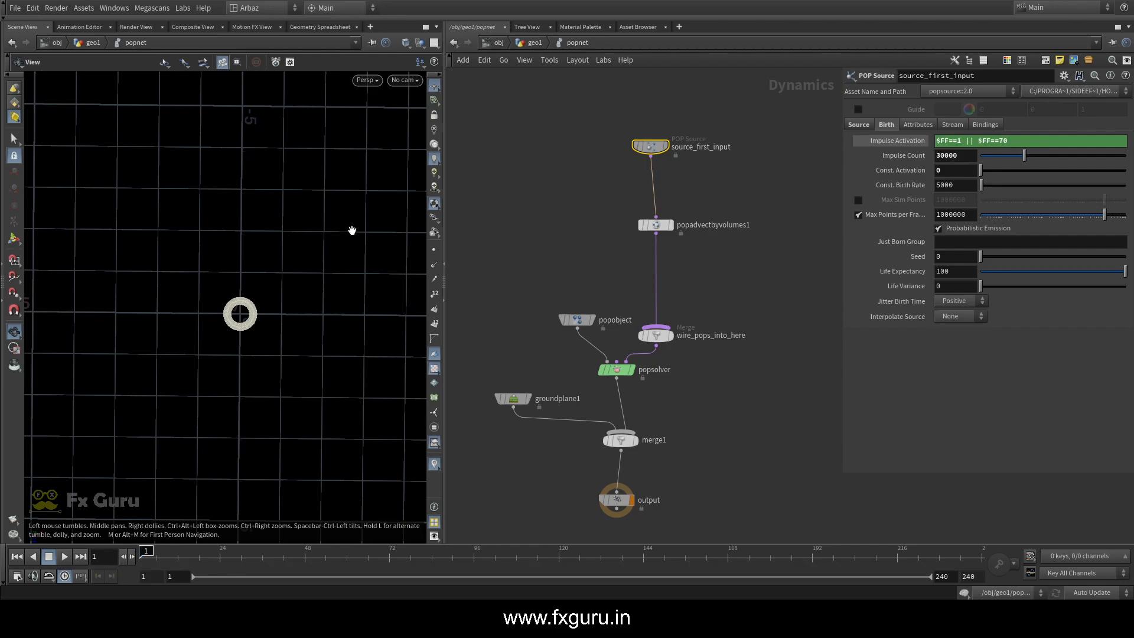
Play the simulation past the second burst, stop at frame 113, and inspect the particles from another angle
scroll(230, 362, down, 2)
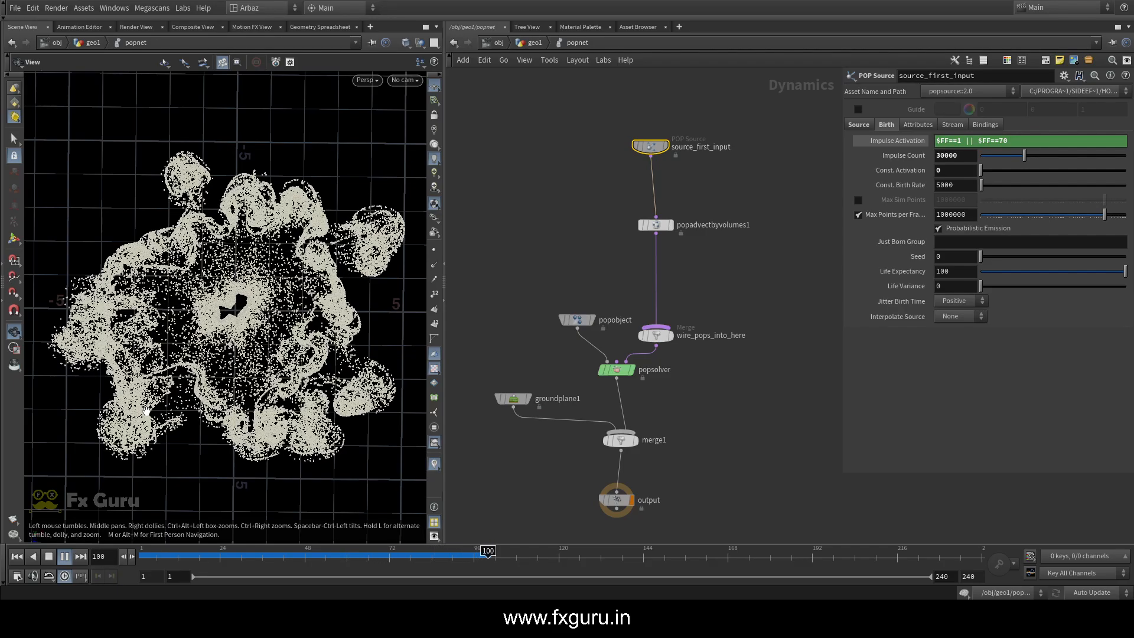
click(68, 559)
drag(278, 355, 254, 331)
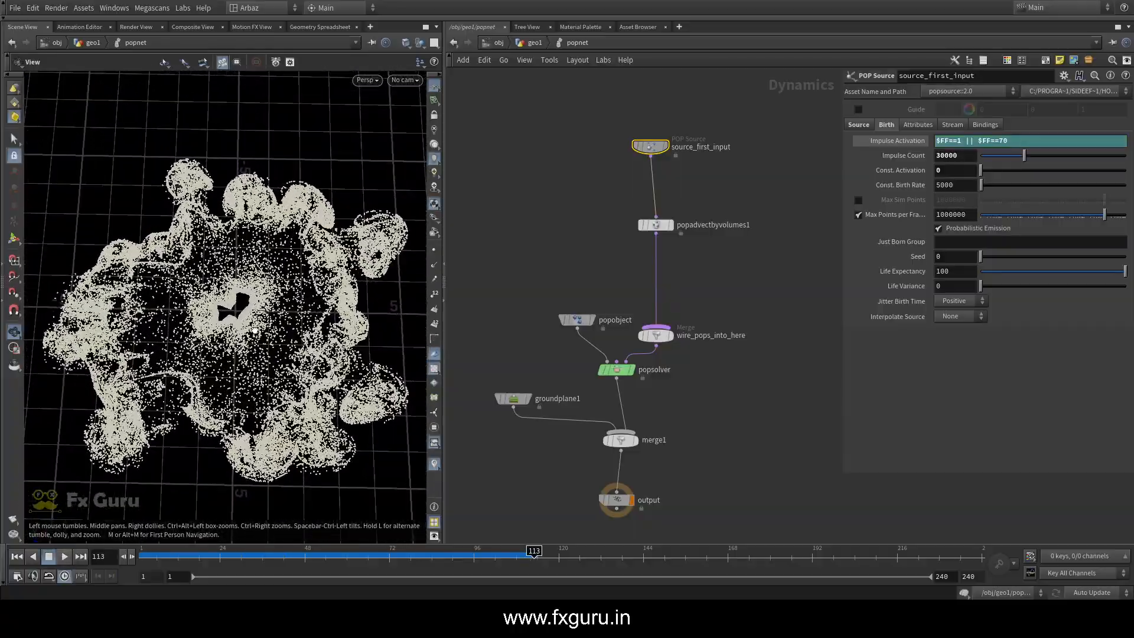
Set source_first_input's Impulse Count to 100000
click(863, 125)
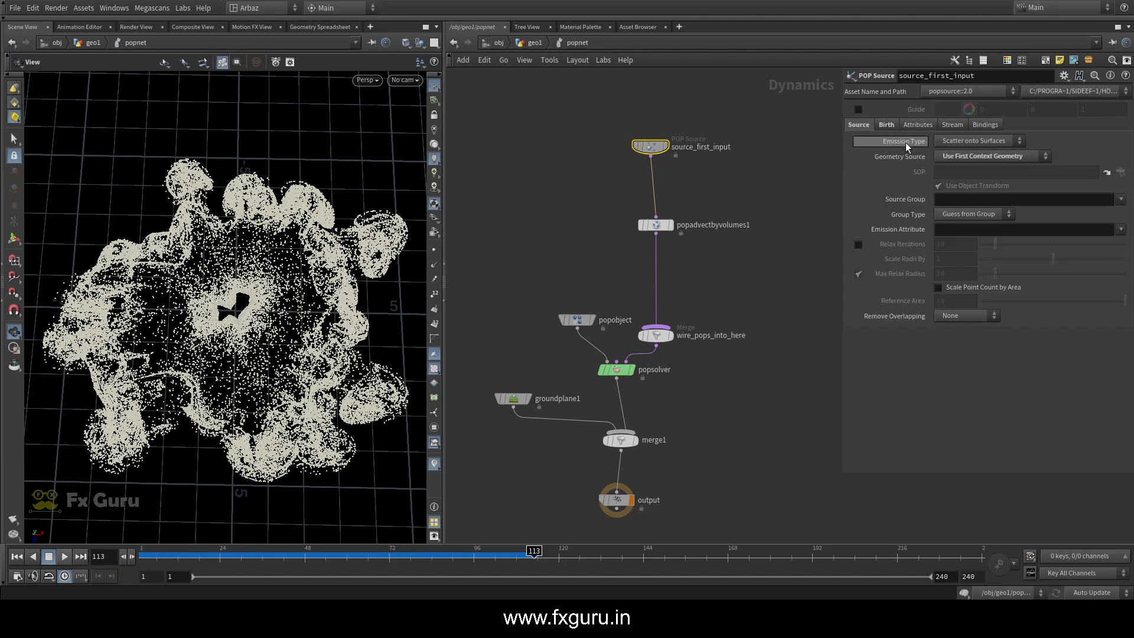
click(886, 125)
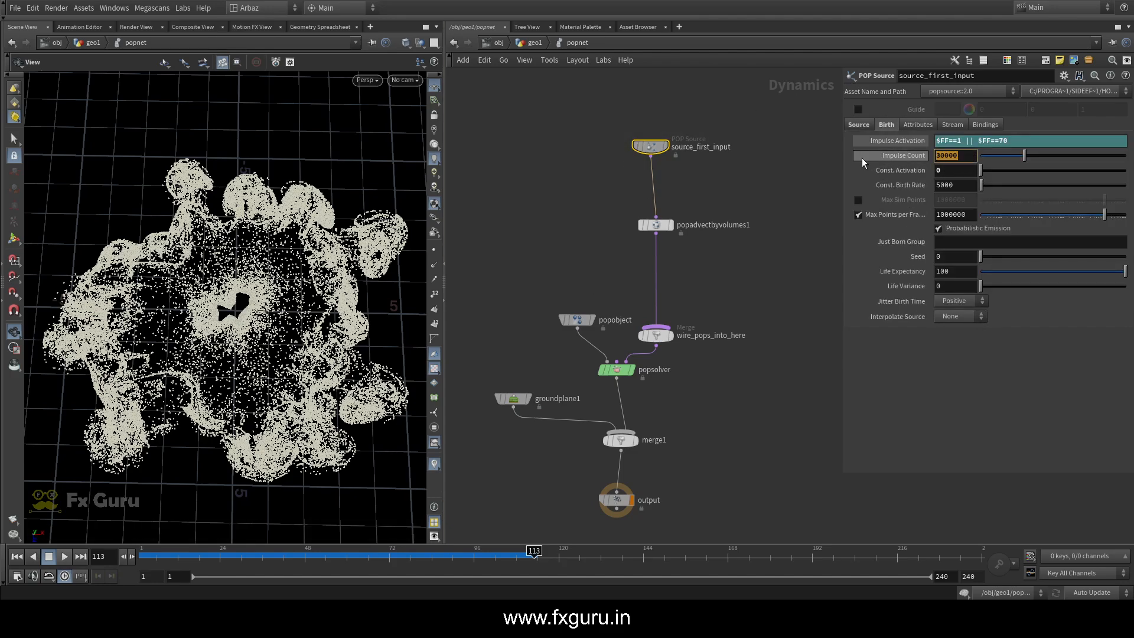
text(100000)
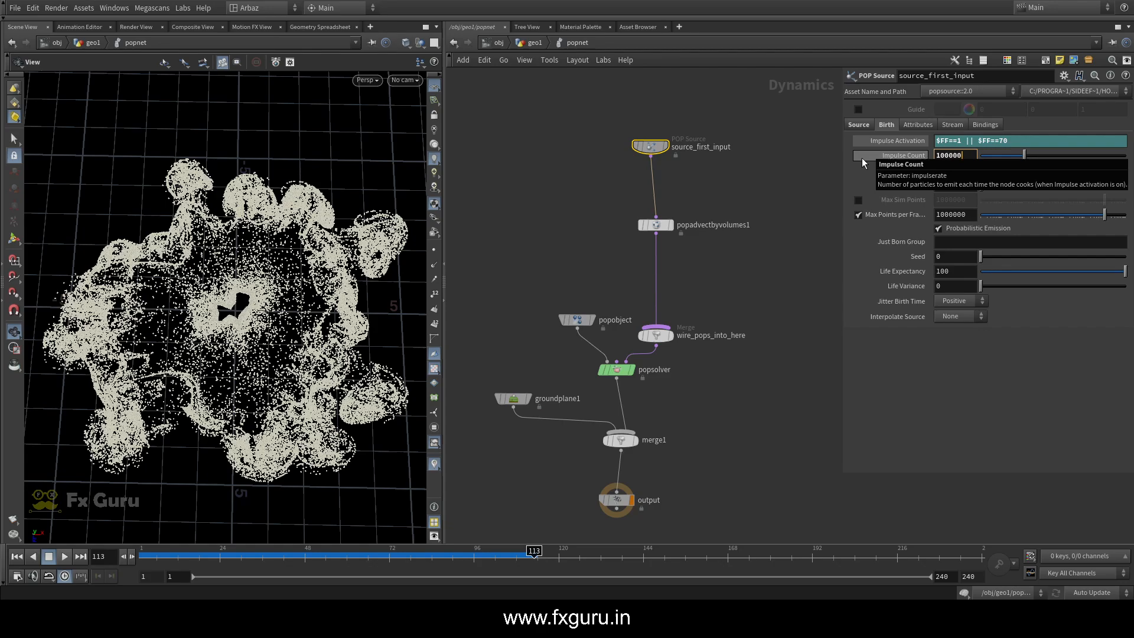
key(Return)
Replay the simulation from the first frame, stop at frame 99 to inspect the particles, and return to the geo1 network
click(17, 557)
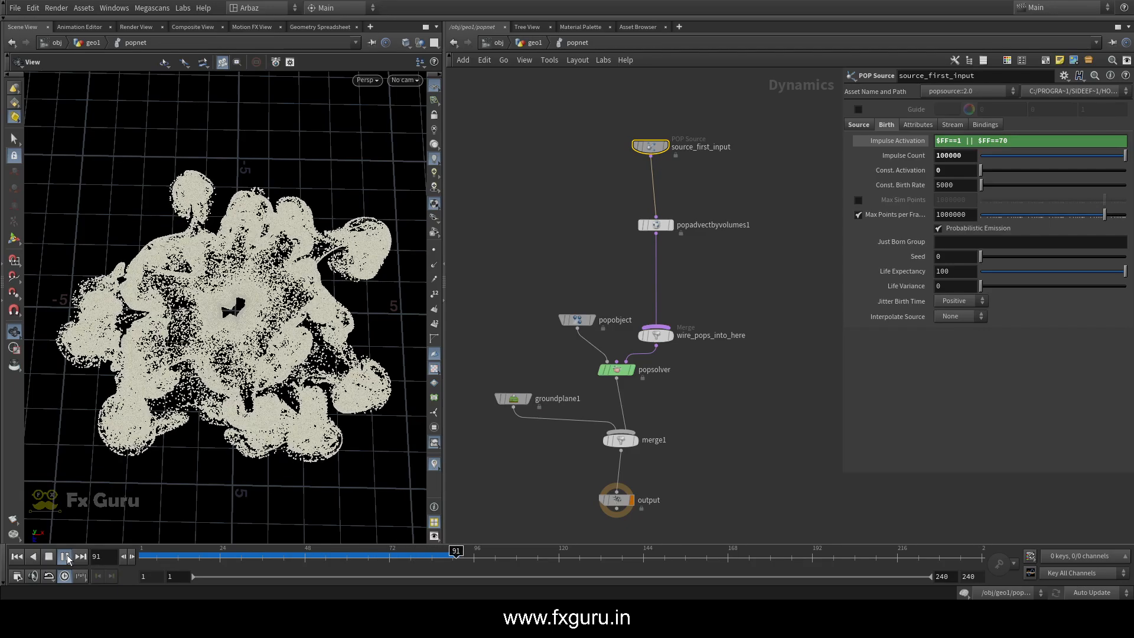
click(66, 554)
drag(153, 360, 153, 320)
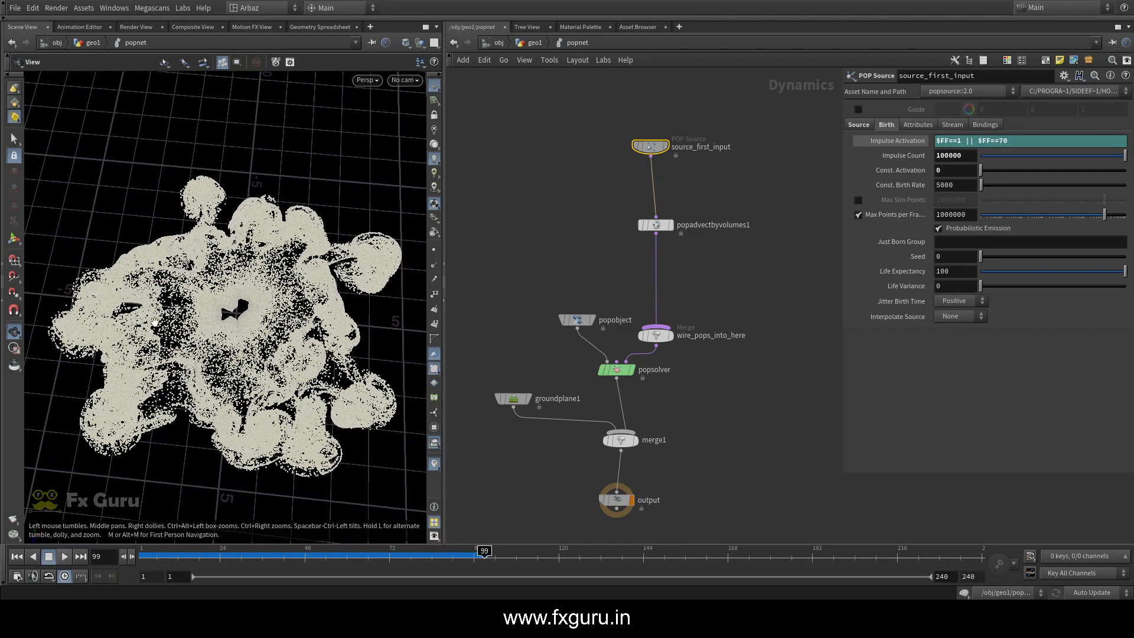
scroll(243, 305, down, 3)
click(529, 44)
middle_drag(516, 370, 521, 298)
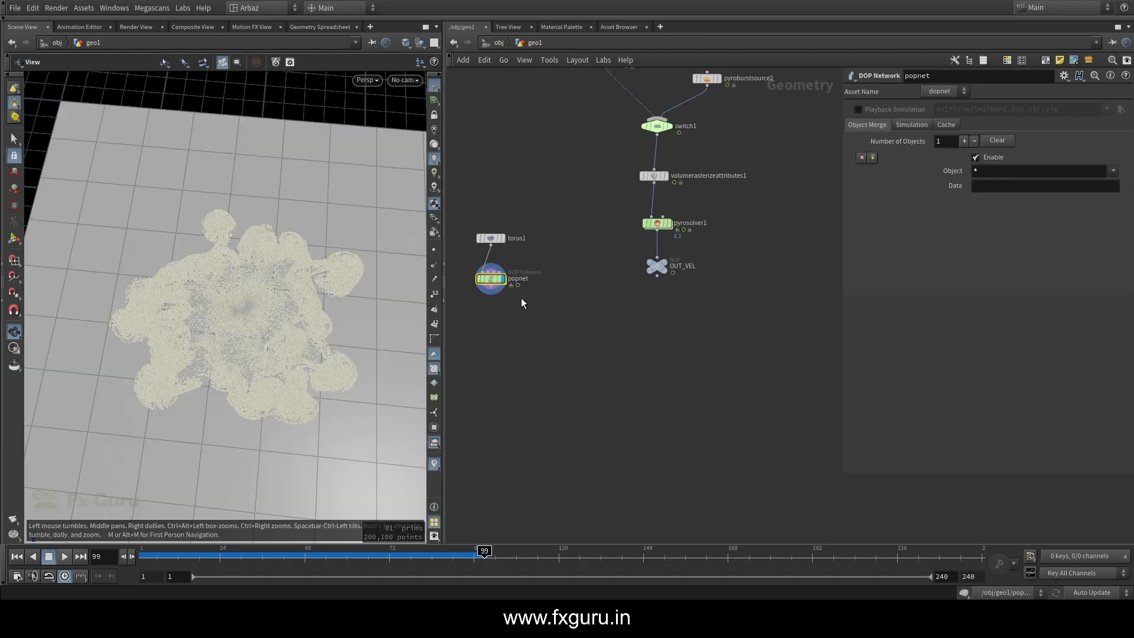
Inspect the particles' spread across the ground plane at frame 99 from several angles and distances
right_drag(278, 196, 197, 157)
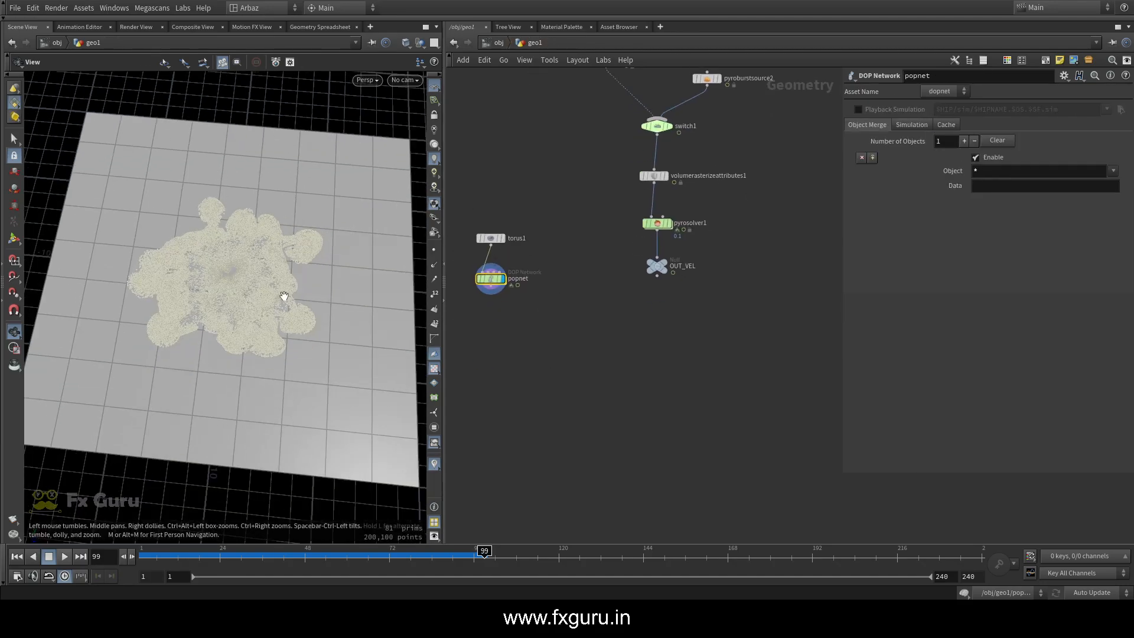
drag(284, 296, 297, 266)
drag(211, 292, 269, 314)
scroll(268, 313, down, 2)
middle_drag(268, 313, 235, 263)
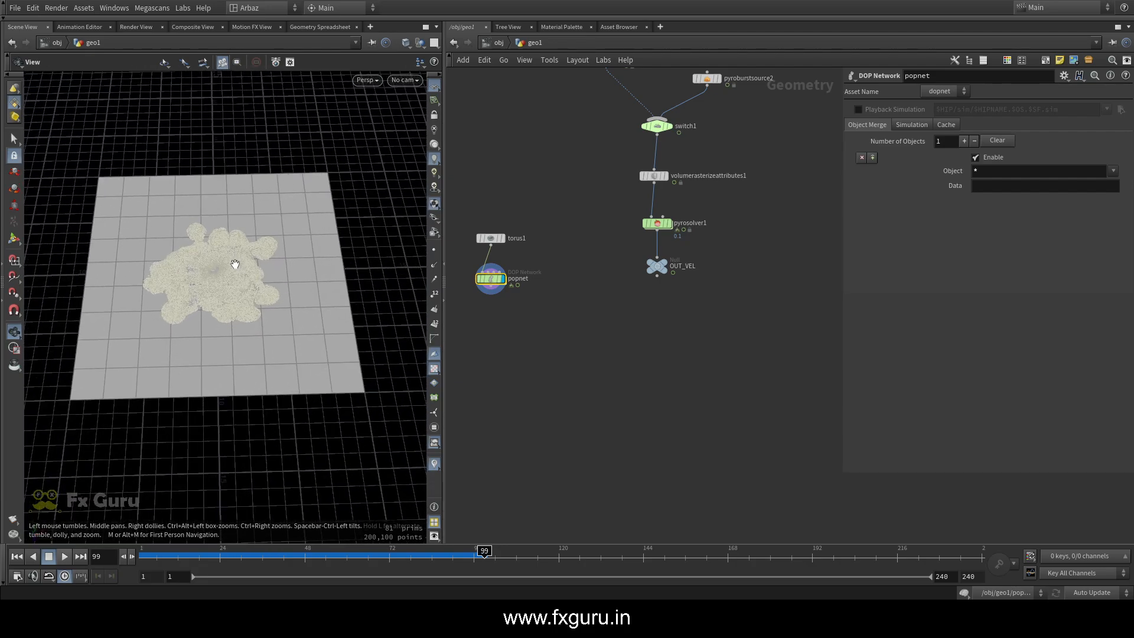
drag(235, 264, 234, 295)
scroll(219, 272, up, 4)
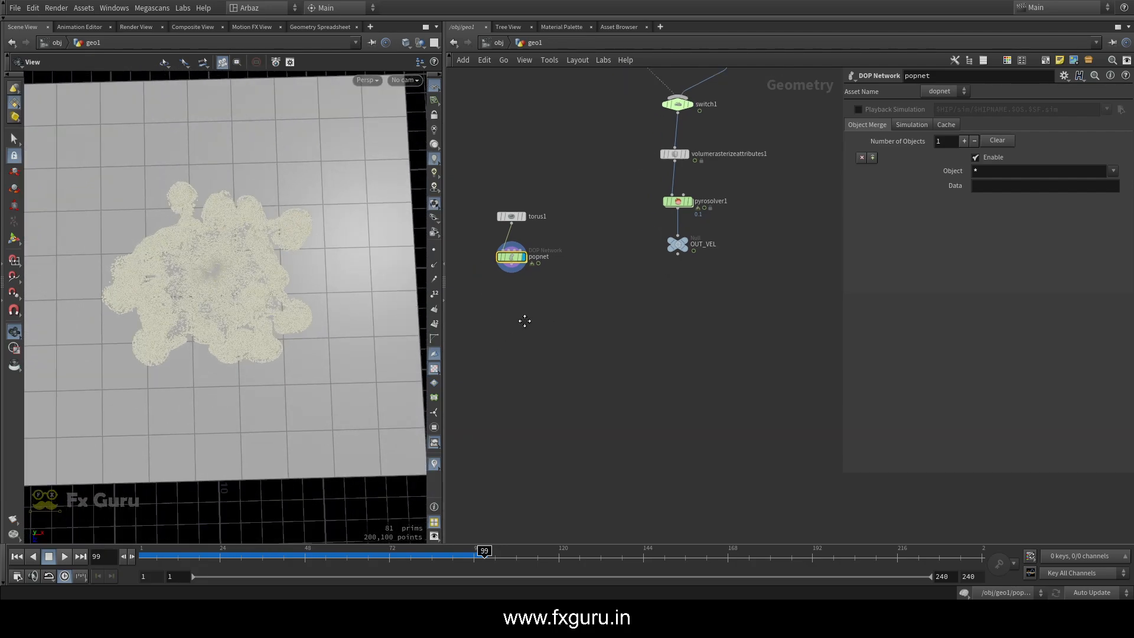
Add a DOP Import node below popnet, with DOP Network set to ../popnet and Objects set to pop*
key(Tab)
text(dop)
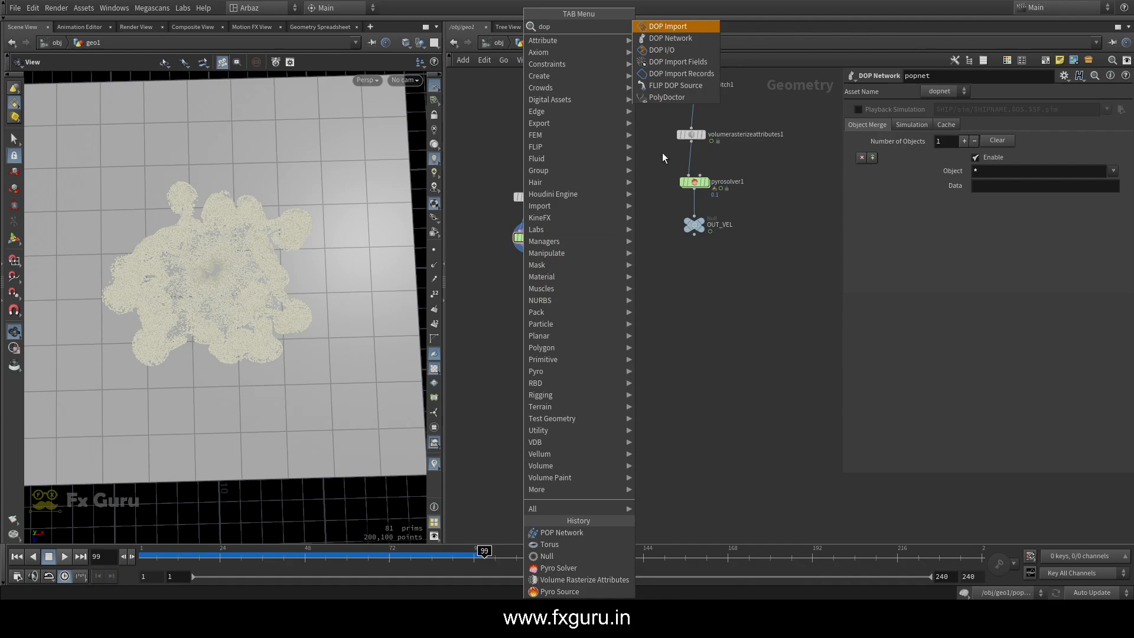
click(666, 27)
click(515, 306)
drag(528, 238, 960, 109)
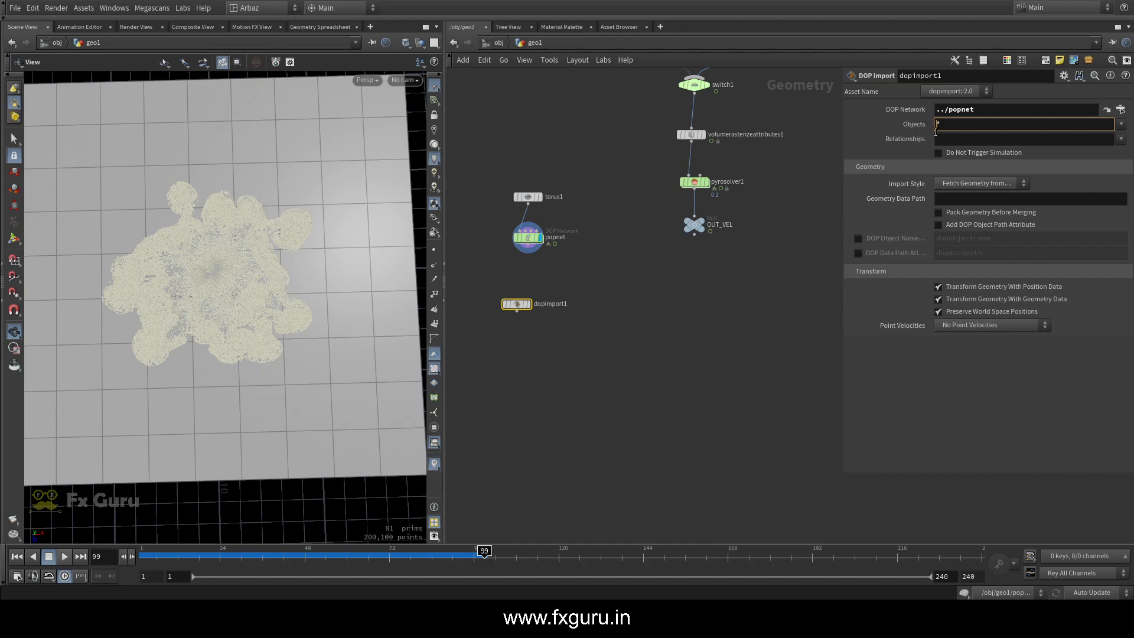
click(762, 326)
Display dopimport1 beneath popnet and scrub the timeline to frame 95 to check the imported particles
click(529, 304)
drag(519, 305, 530, 301)
scroll(241, 267, up, 5)
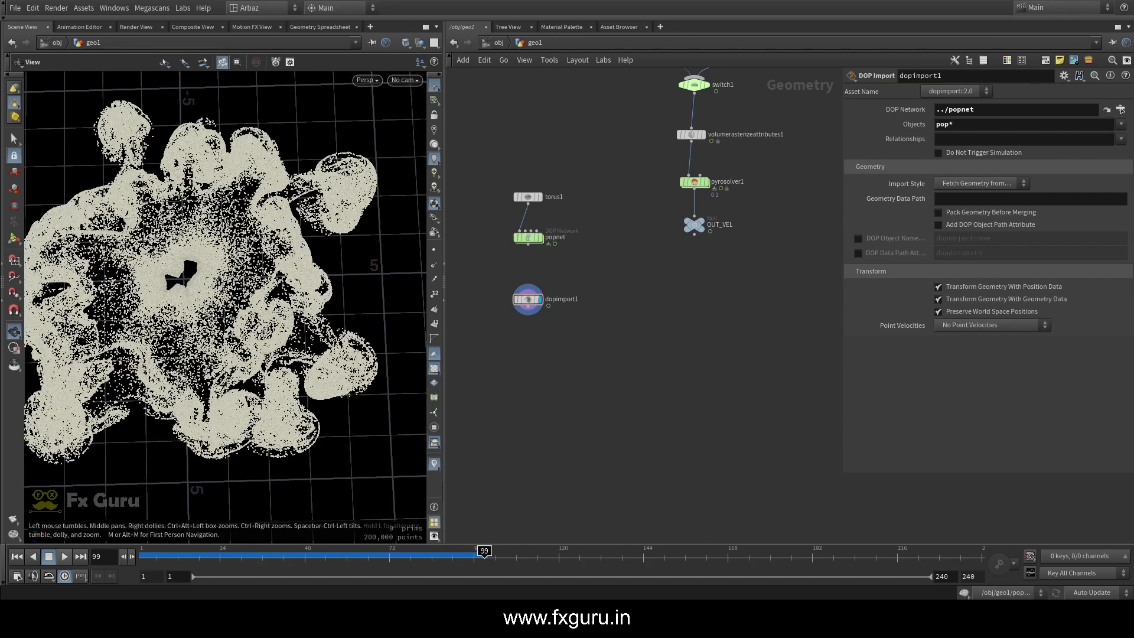
drag(230, 354, 232, 375)
scroll(233, 374, down, 5)
drag(251, 560, 470, 559)
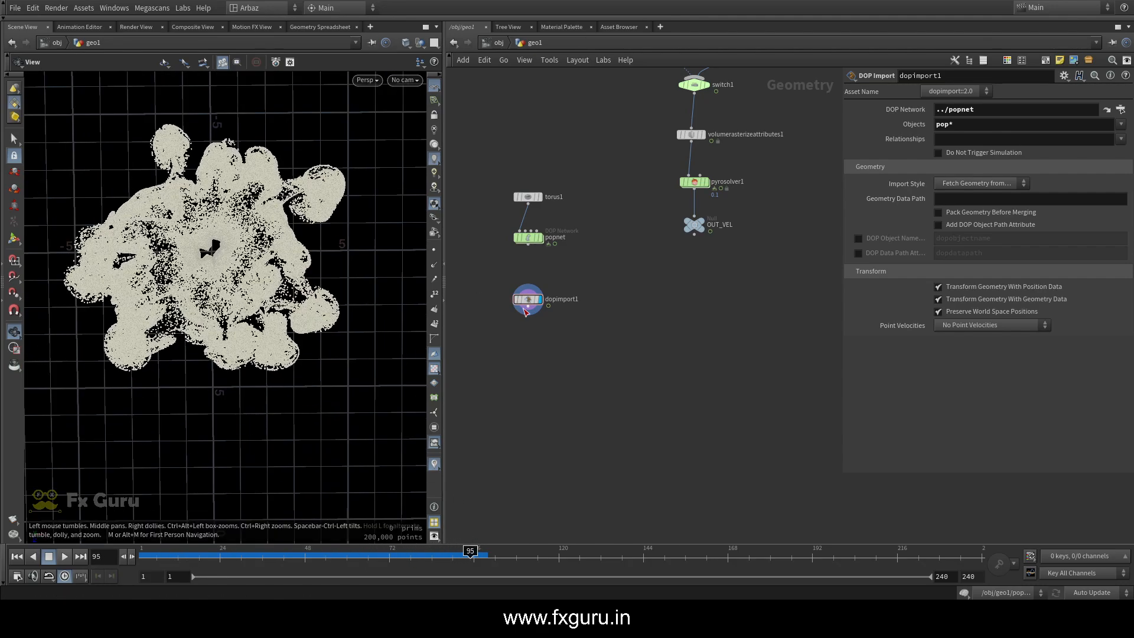
Add an Attribute Delete node after dopimport1 and display it
key(Tab)
text(att)
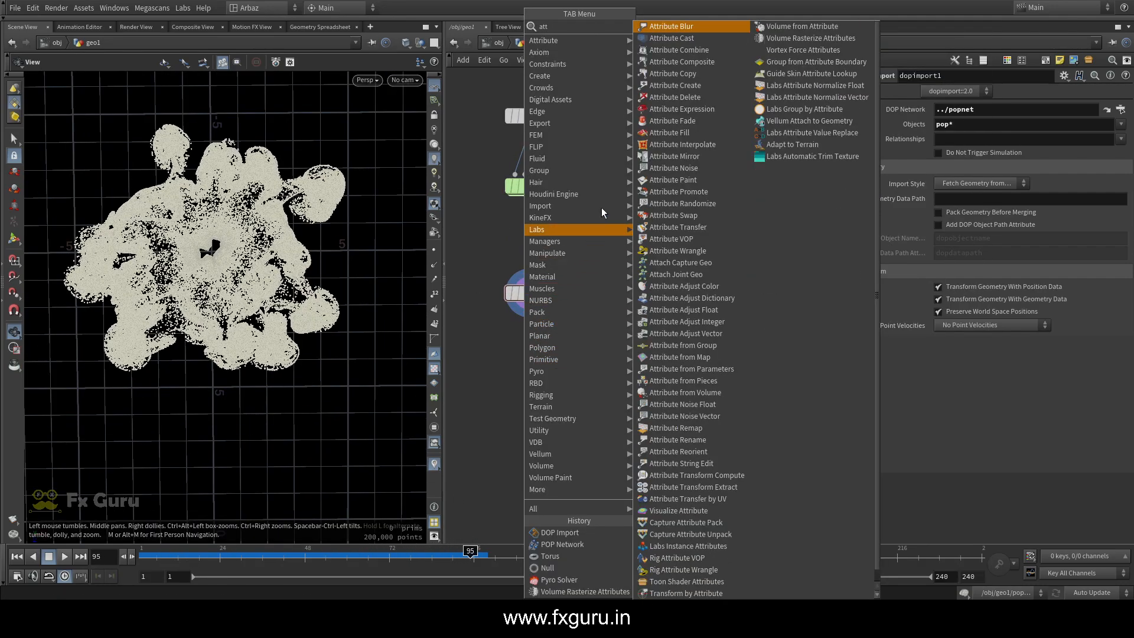
key(Escape)
key(Tab)
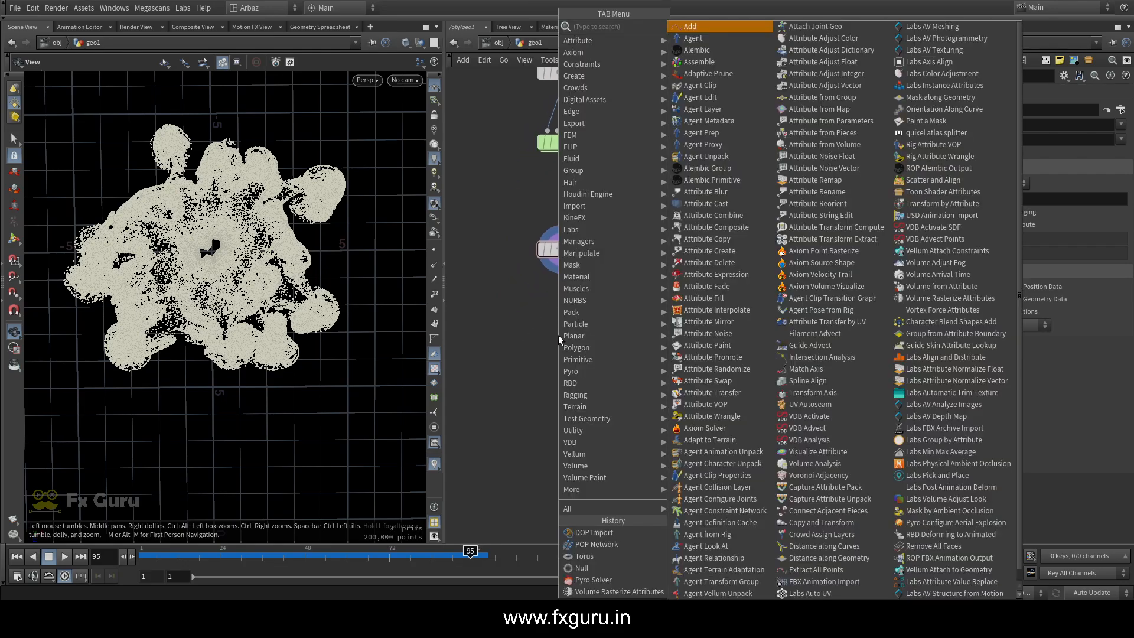
text(att)
click(720, 98)
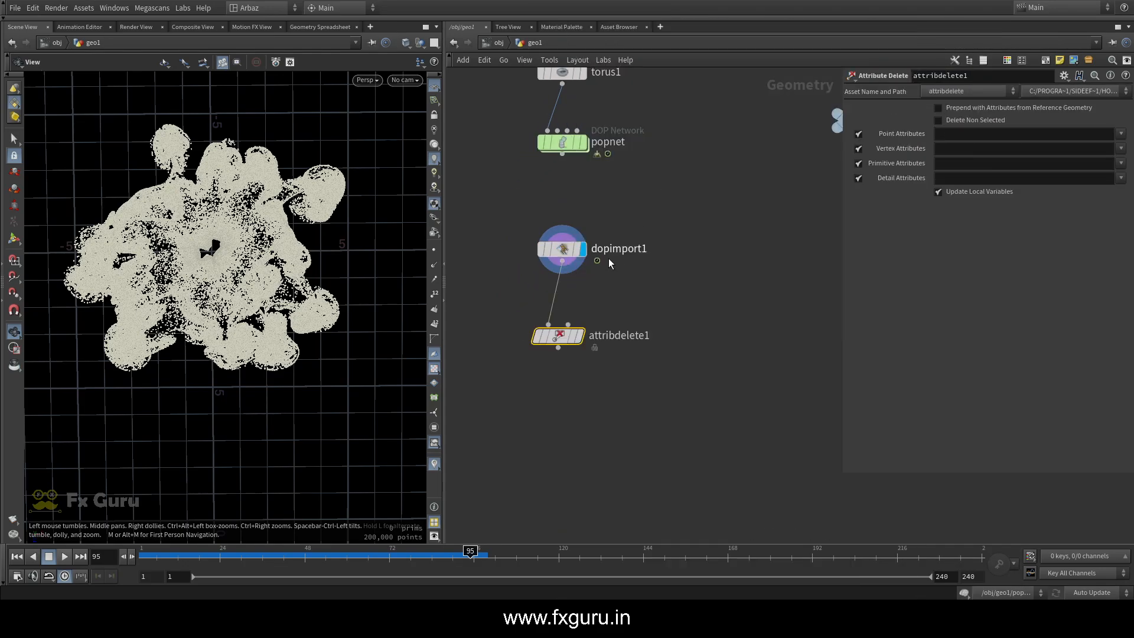
click(581, 336)
Set attribdelete1's Point Attributes to P v id age and enable Delete Non Selected
click(1120, 134)
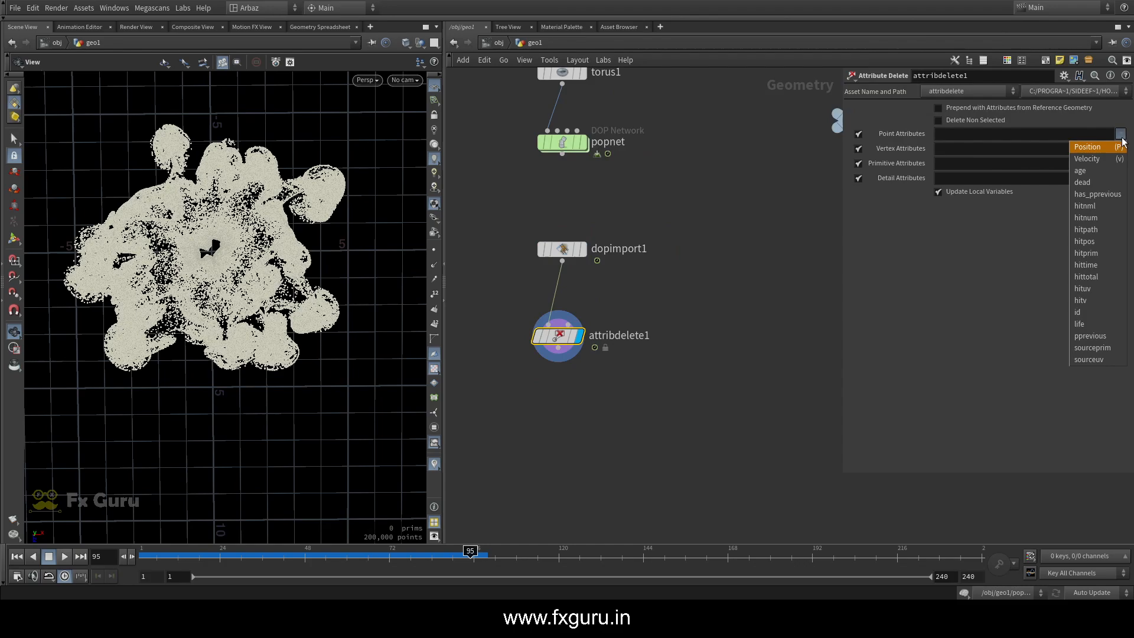
click(1089, 146)
click(1121, 134)
click(1109, 159)
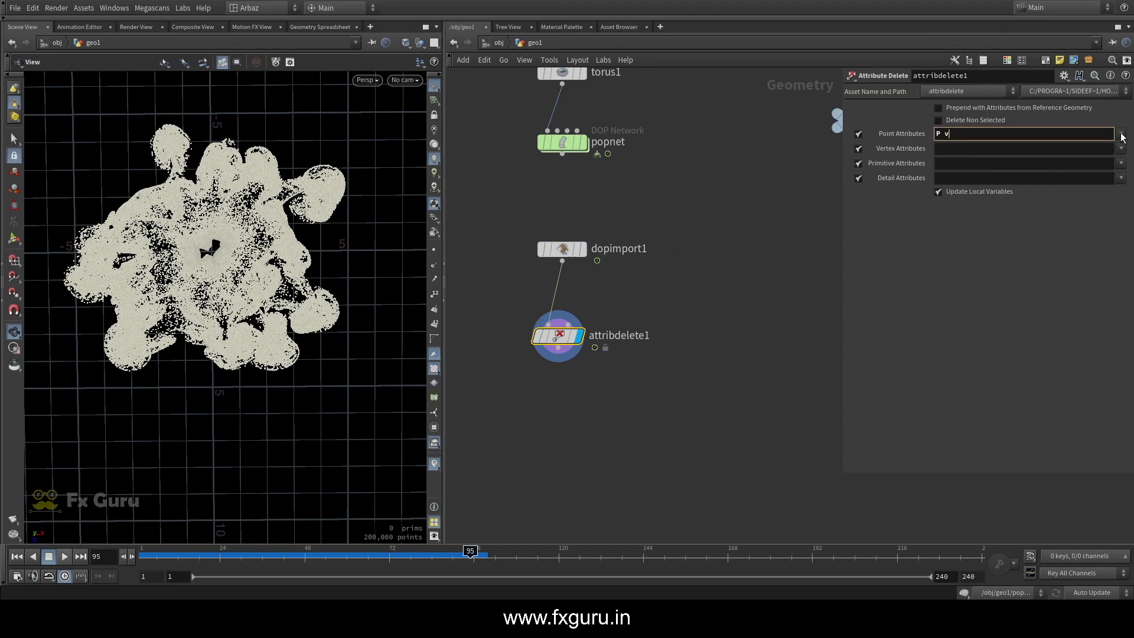
click(1121, 134)
click(1084, 312)
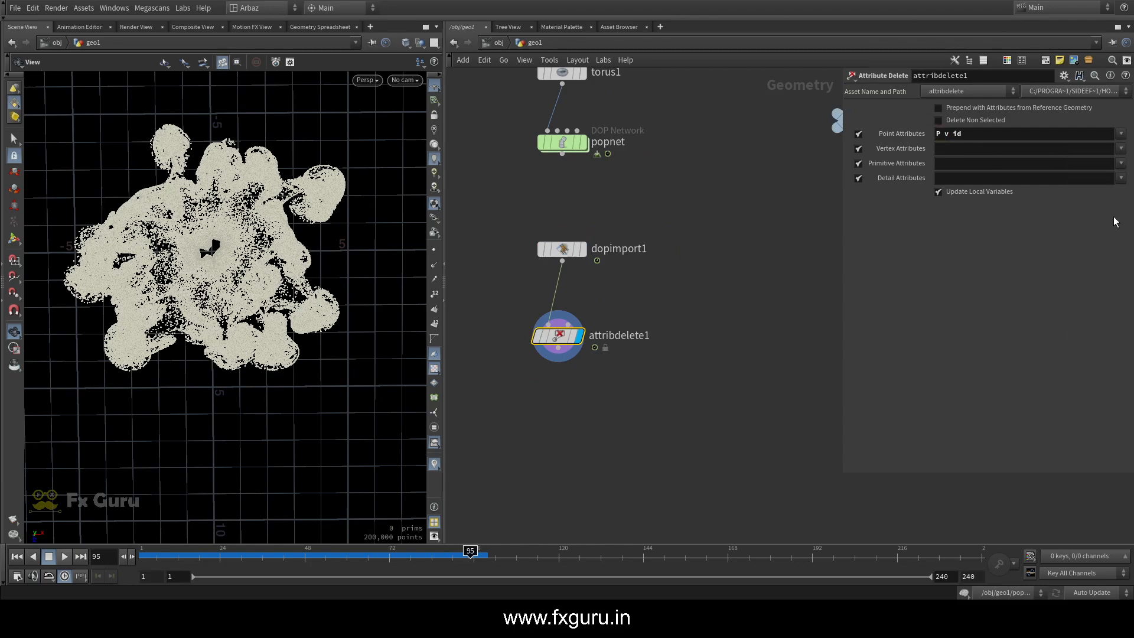
click(1121, 133)
click(1099, 173)
click(1120, 133)
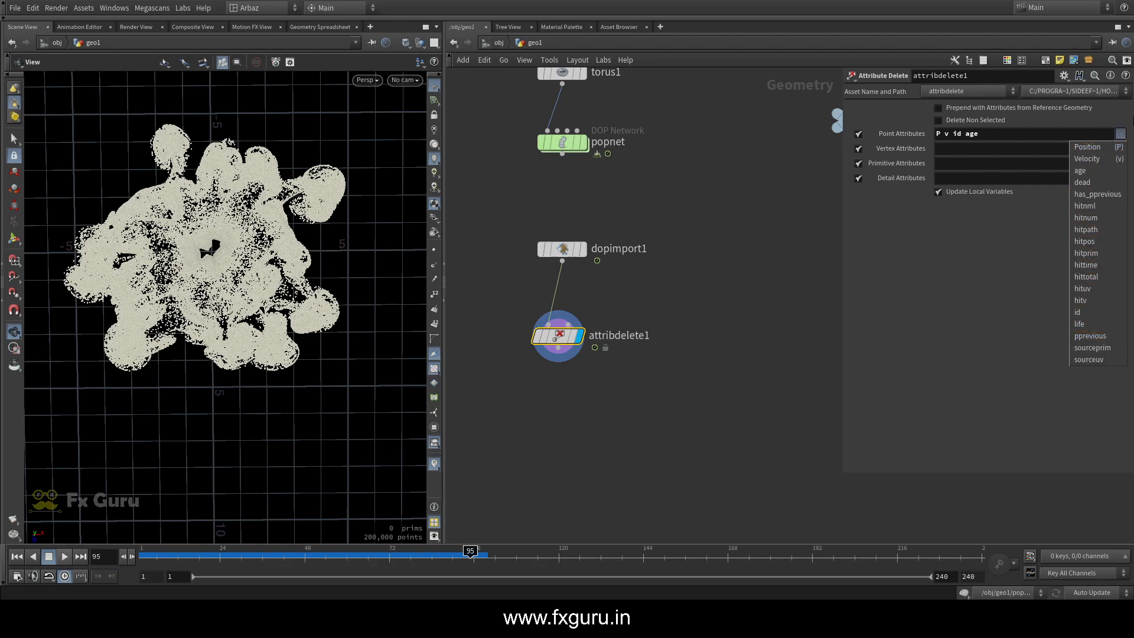
click(770, 313)
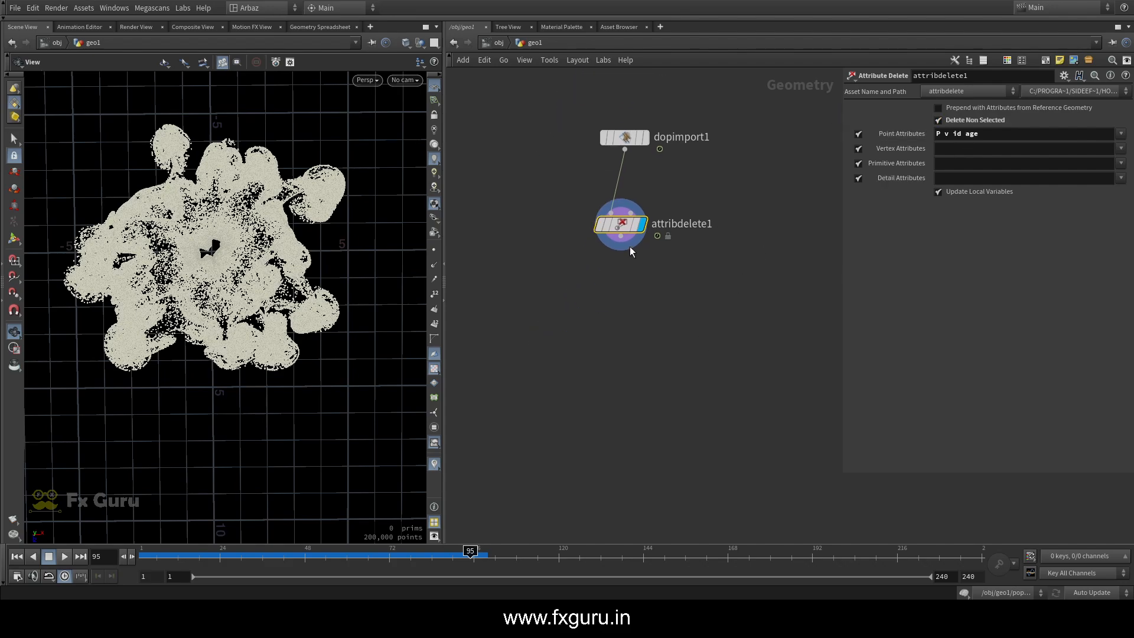
Add an Attribute Wrangle node after attribdelete1 and display it
click(621, 237)
key(Tab)
text(aw)
click(748, 30)
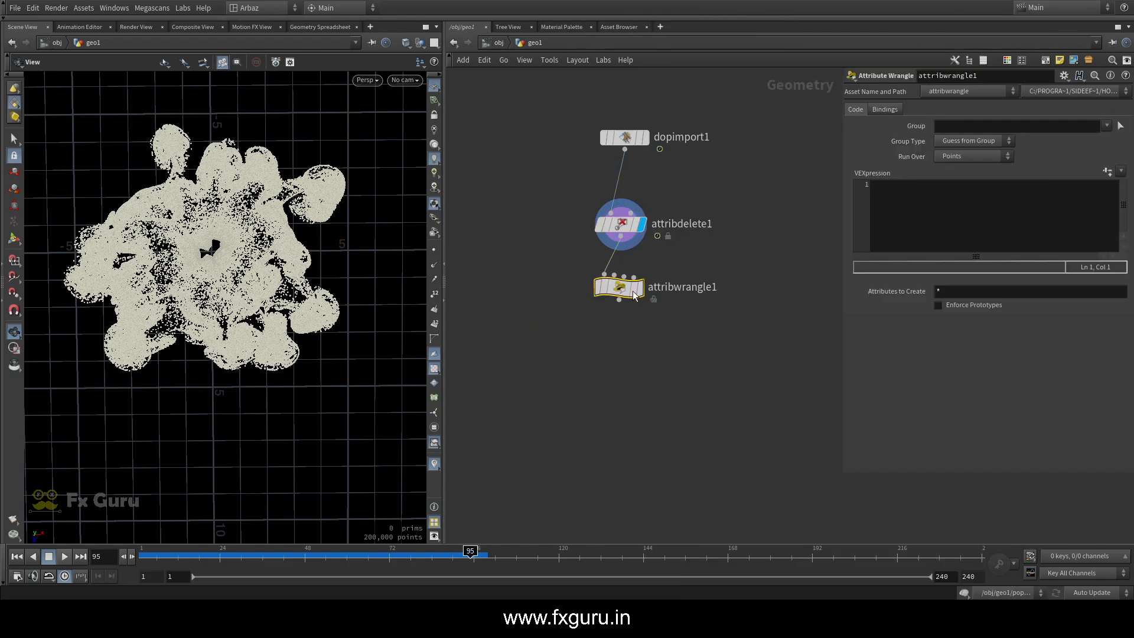
click(612, 306)
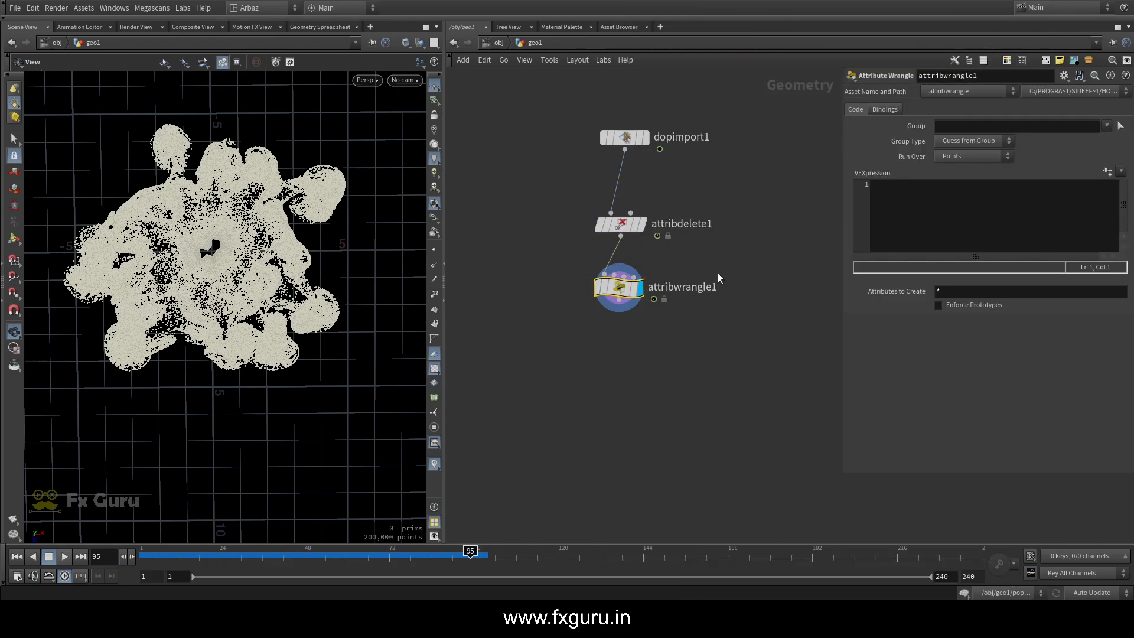
Enter f@pscale=1; as the wrangle's VEXpression and check the pscale attribute in the Geometry Spreadsheet
click(935, 197)
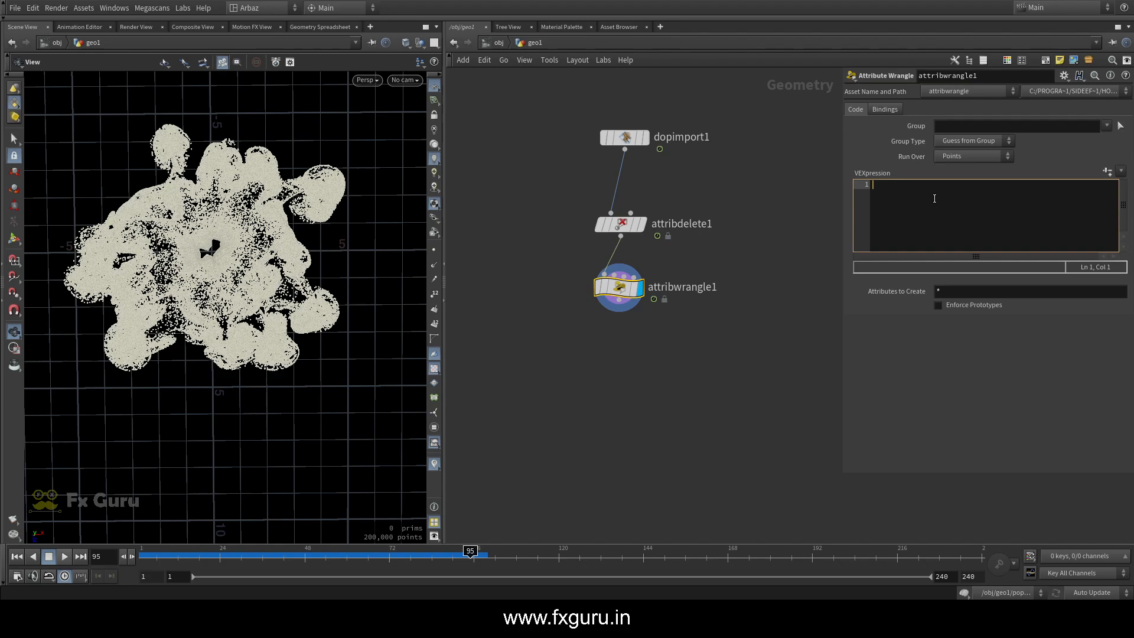
text(f@pscale=1;)
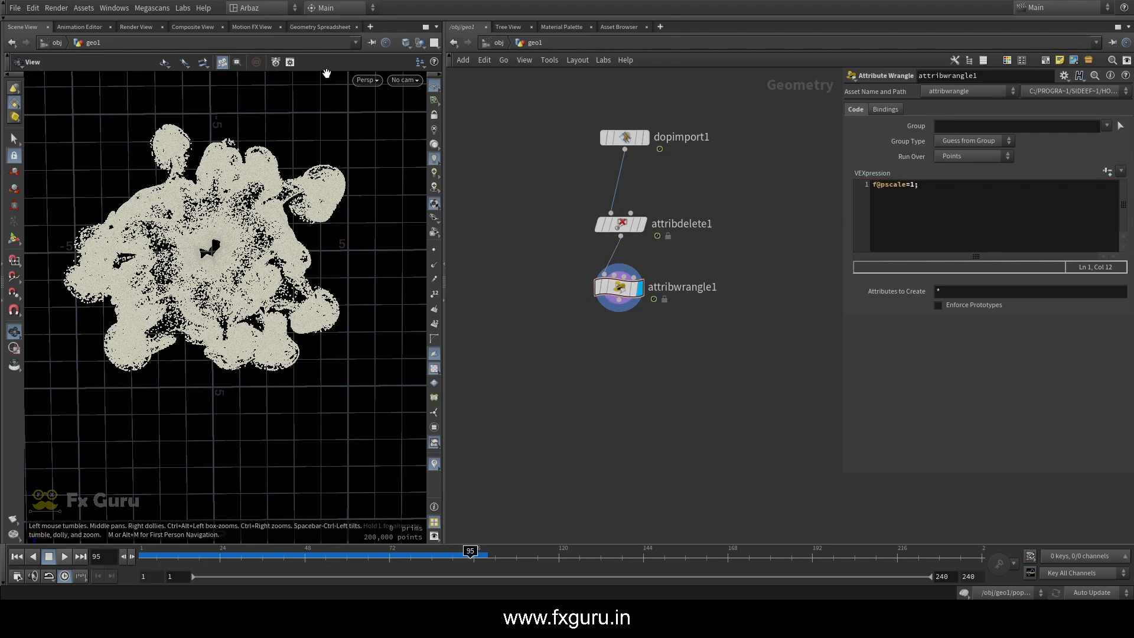
click(320, 26)
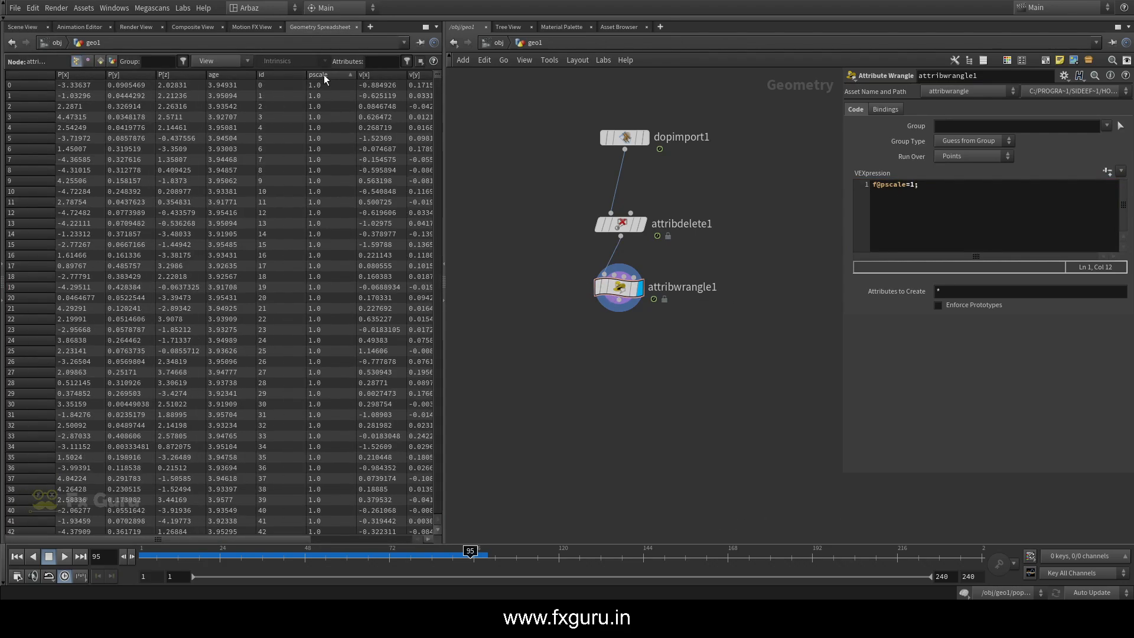
click(22, 26)
Add a Null node after attribwrangle1 and display it
middle_drag(615, 346, 618, 272)
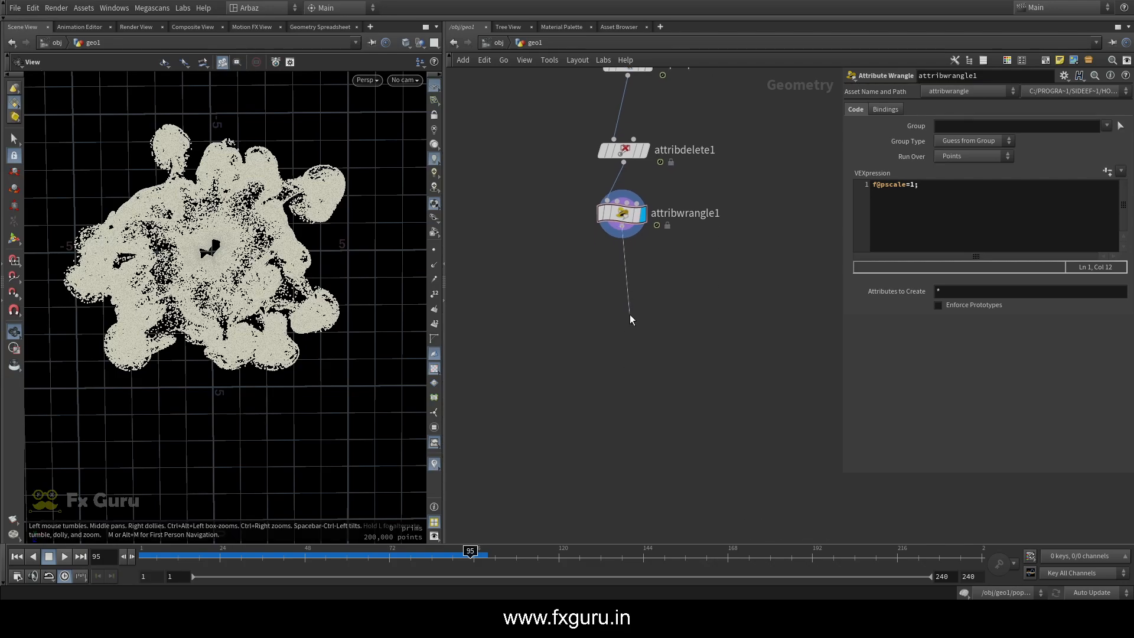
drag(630, 316, 633, 311)
key(Escape)
click(660, 289)
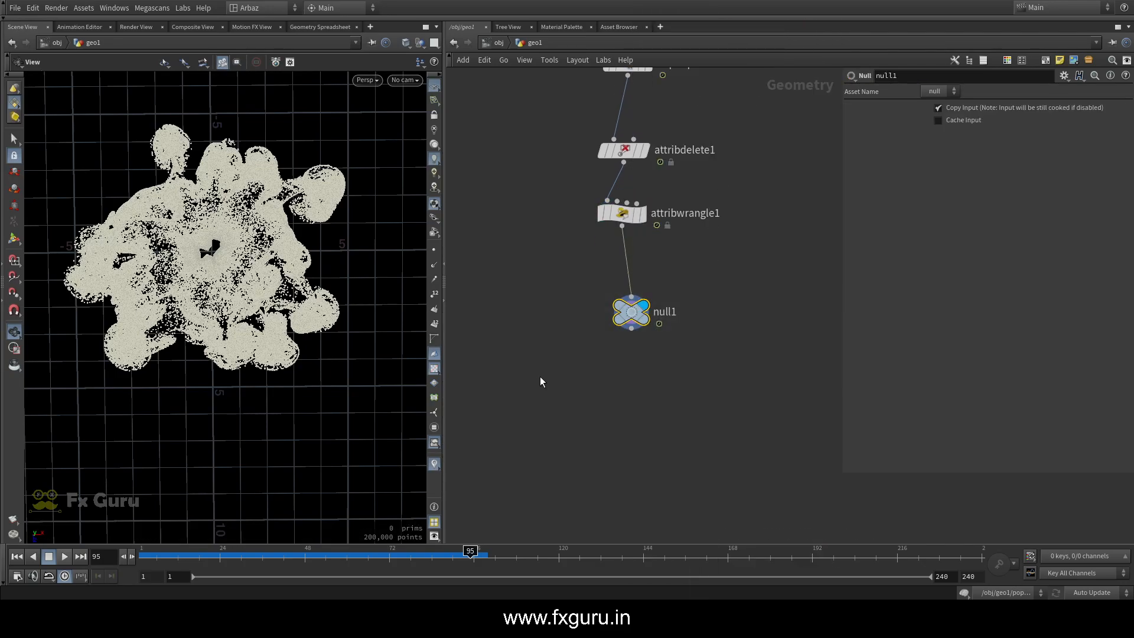
Copy the null1 node, go up to the obj level, and switch to the SolarisMe desktop
key(ctrl+c)
key(u)
click(594, 236)
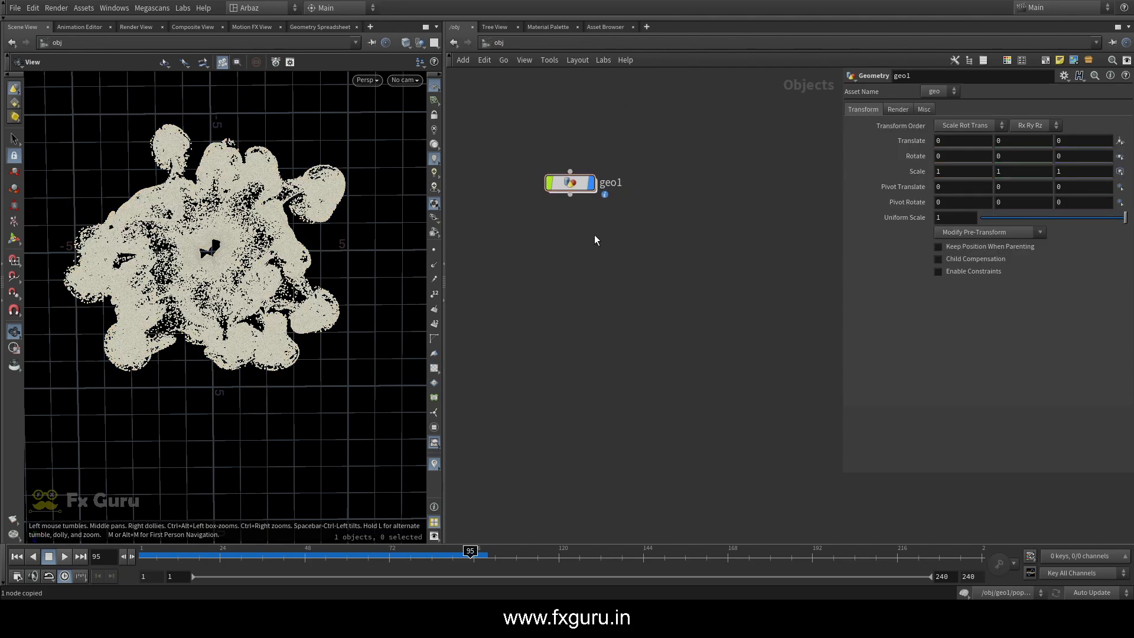
middle_drag(672, 215, 647, 232)
click(232, 7)
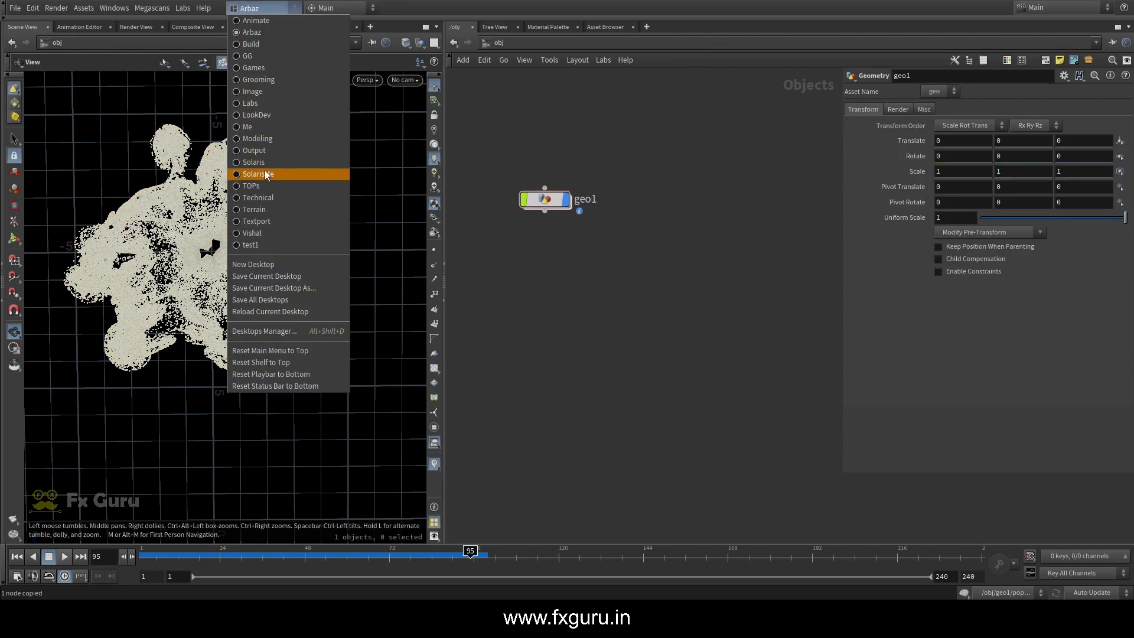
click(312, 297)
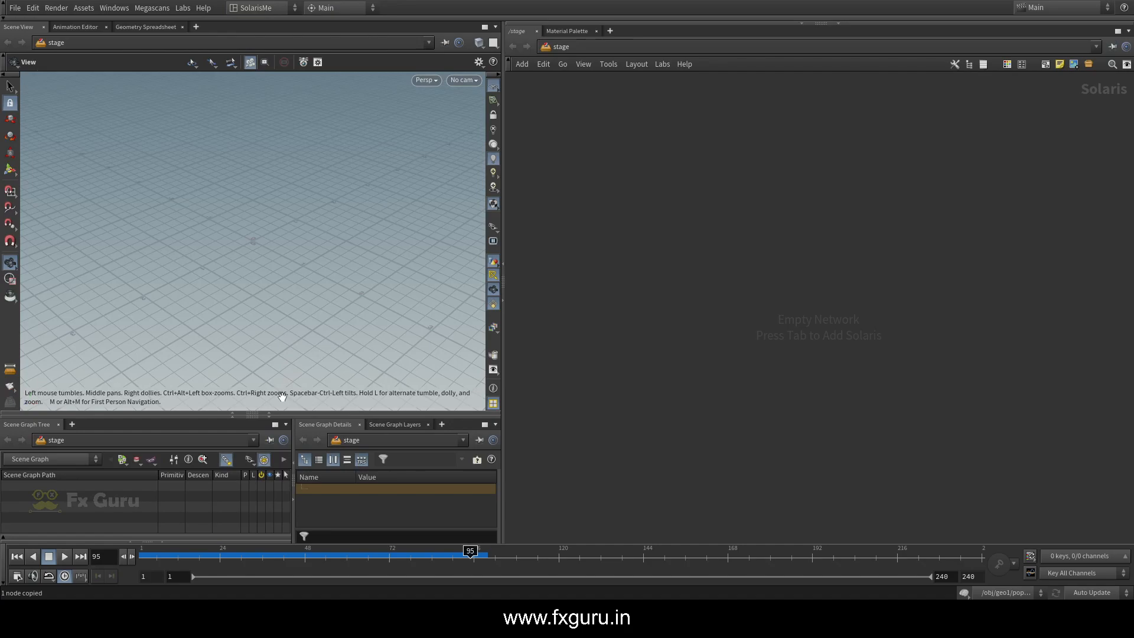
click(623, 44)
click(641, 109)
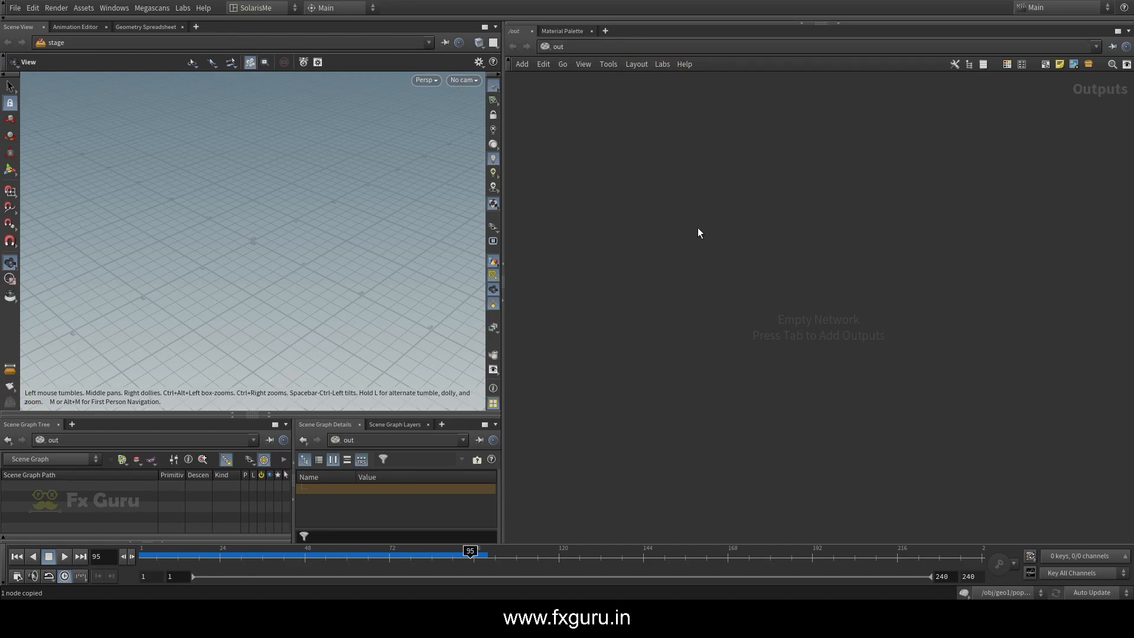
click(599, 48)
click(624, 149)
key(Tab)
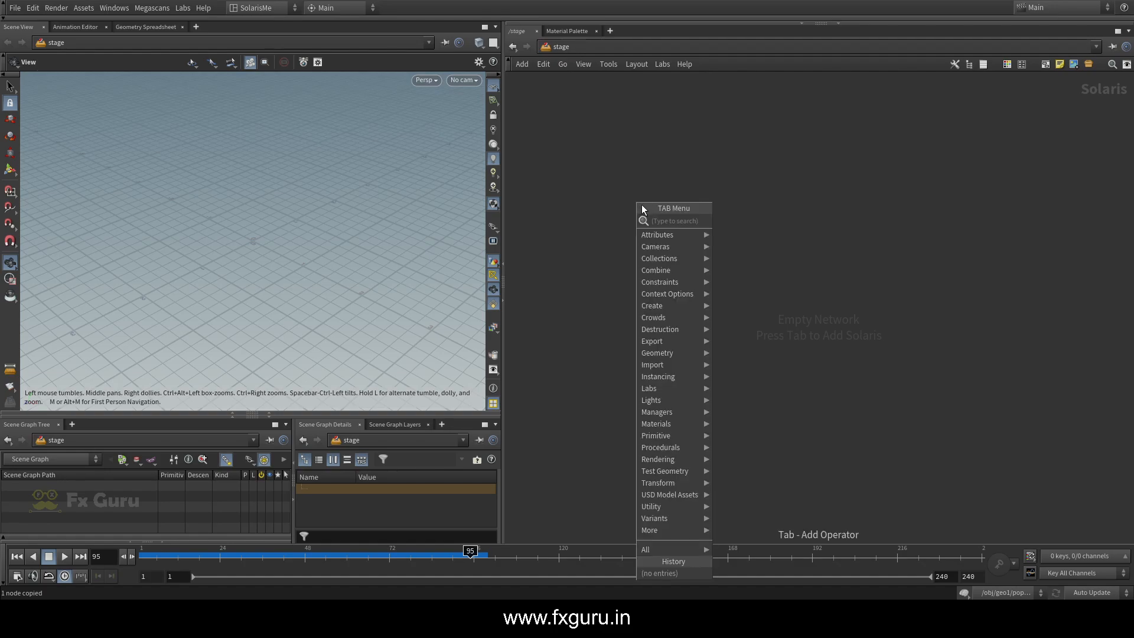
key(Escape)
Try adding a LOP Network at the obj level and delete it
click(591, 47)
click(591, 109)
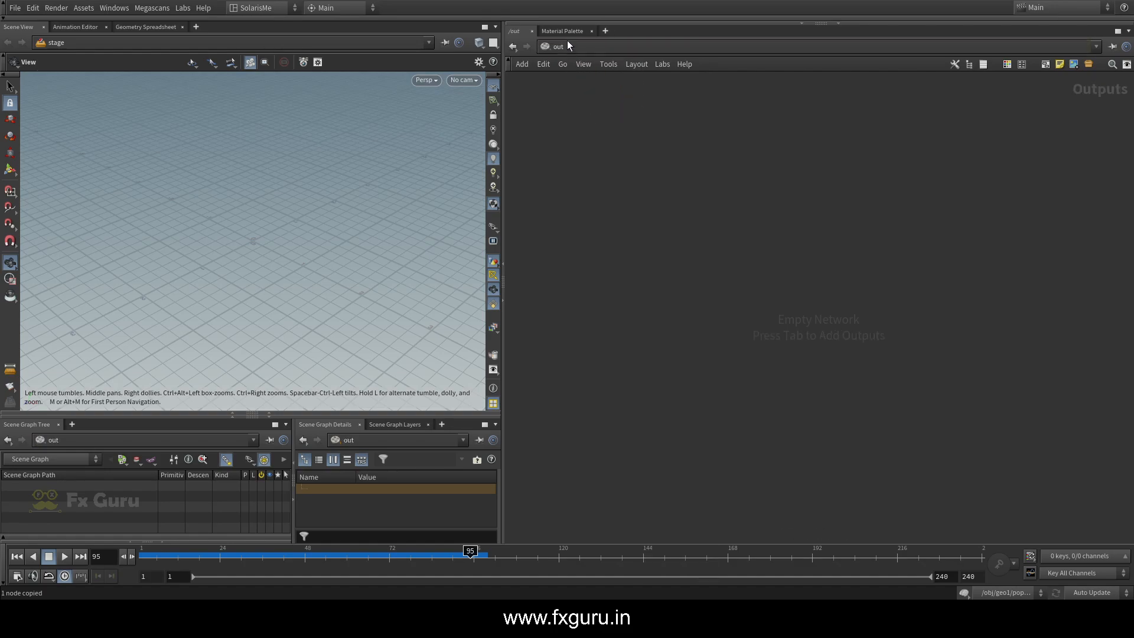
click(567, 44)
click(586, 96)
key(Tab)
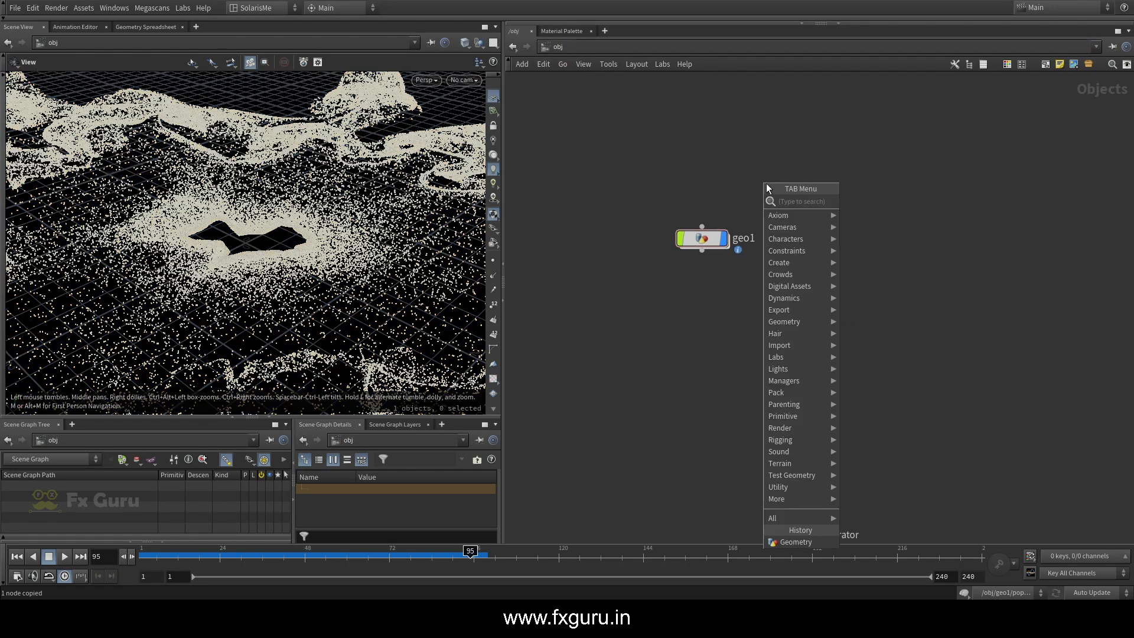
text(lop)
click(889, 207)
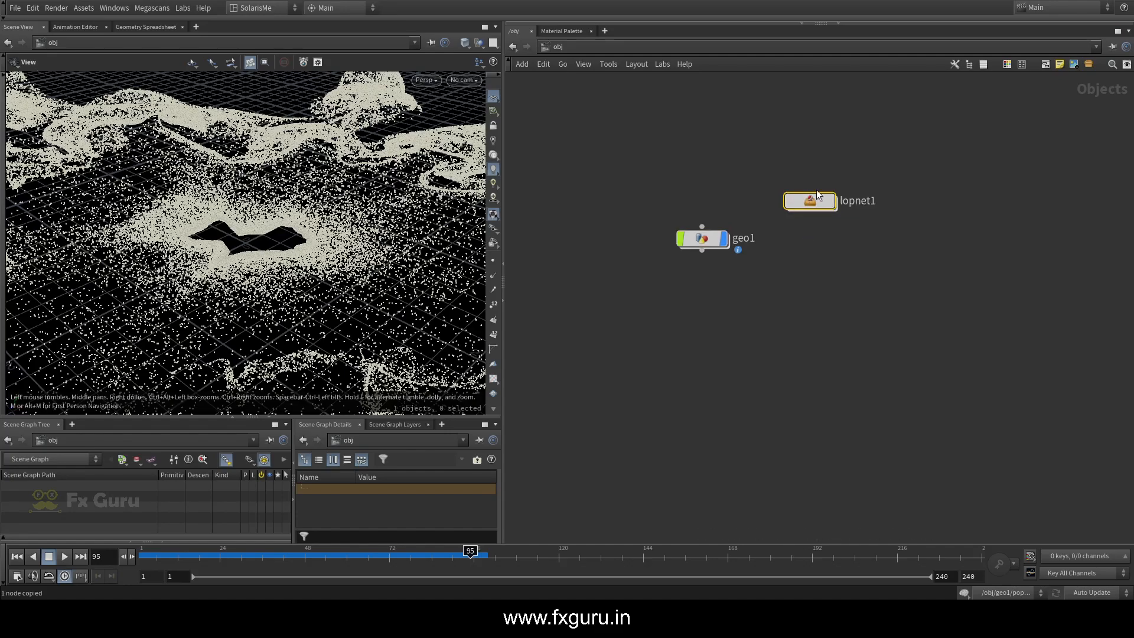
key(Delete)
Return to the stage network and add a SOP Import node
click(611, 47)
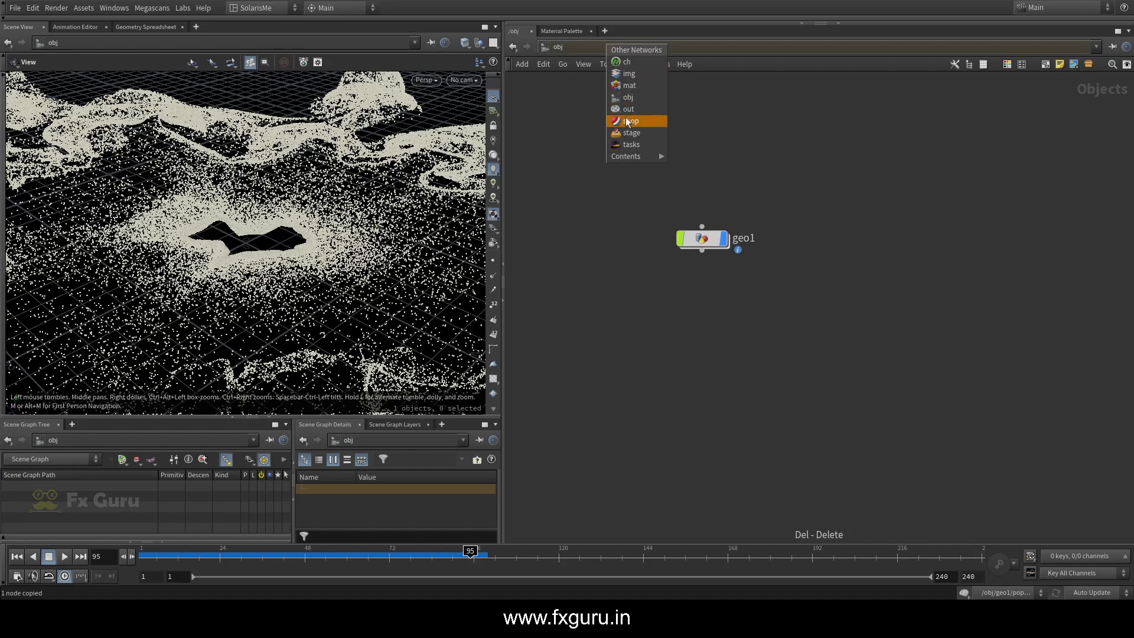
click(626, 143)
click(573, 50)
click(594, 143)
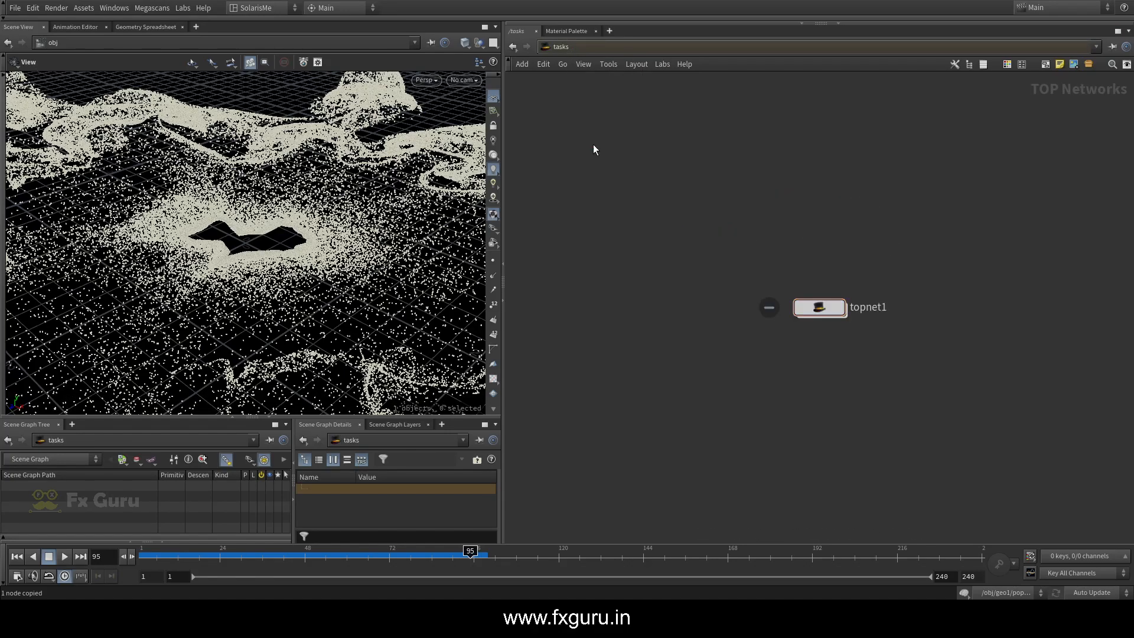
key(Tab)
text(s)
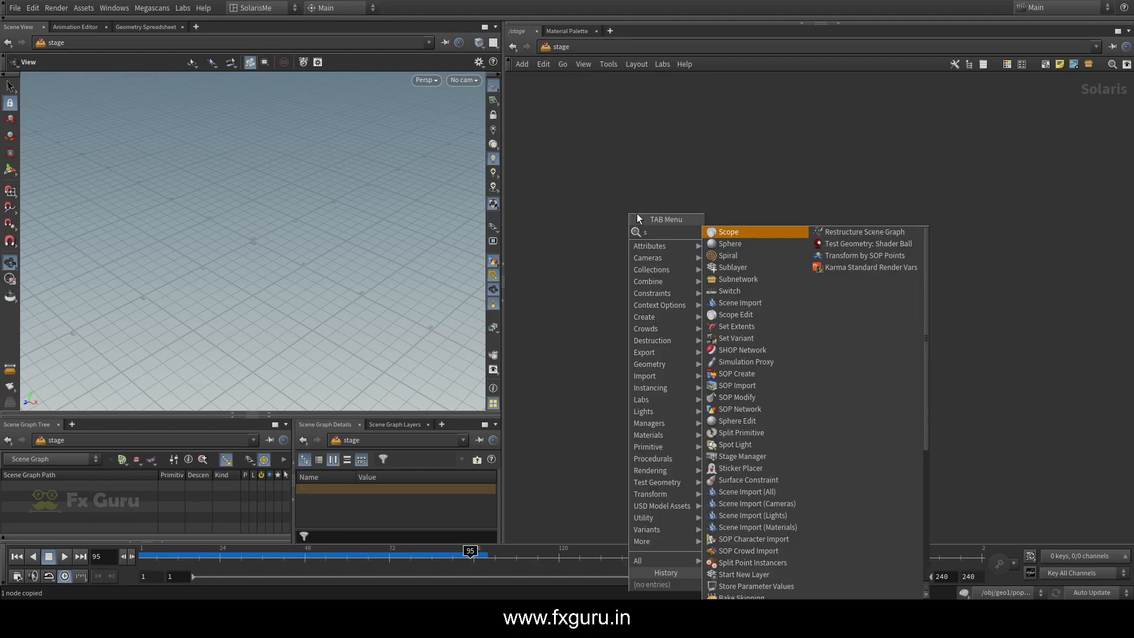
text(i)
key(BackSpace)
text(op)
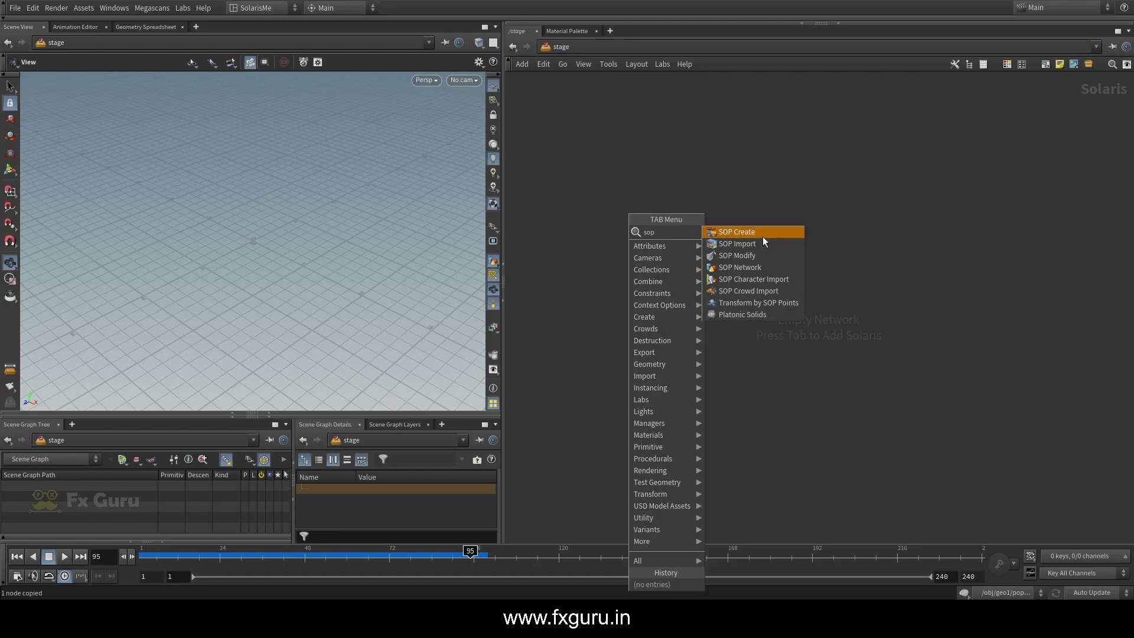
click(747, 244)
click(628, 195)
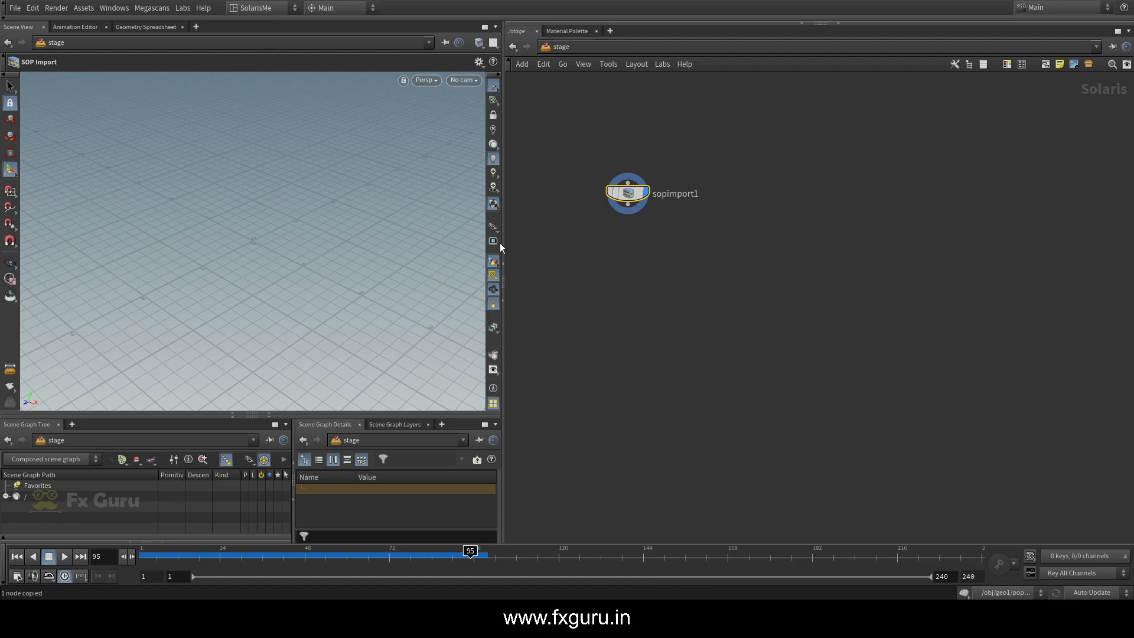
Show the parameters of sopimport1 and set its SOP Path to /obj/geo1/null1 to bring in the particles
mouse_move(267, 261)
mouse_down()
mouse_move(246, 250)
mouse_move(257, 273)
mouse_up()
key(p)
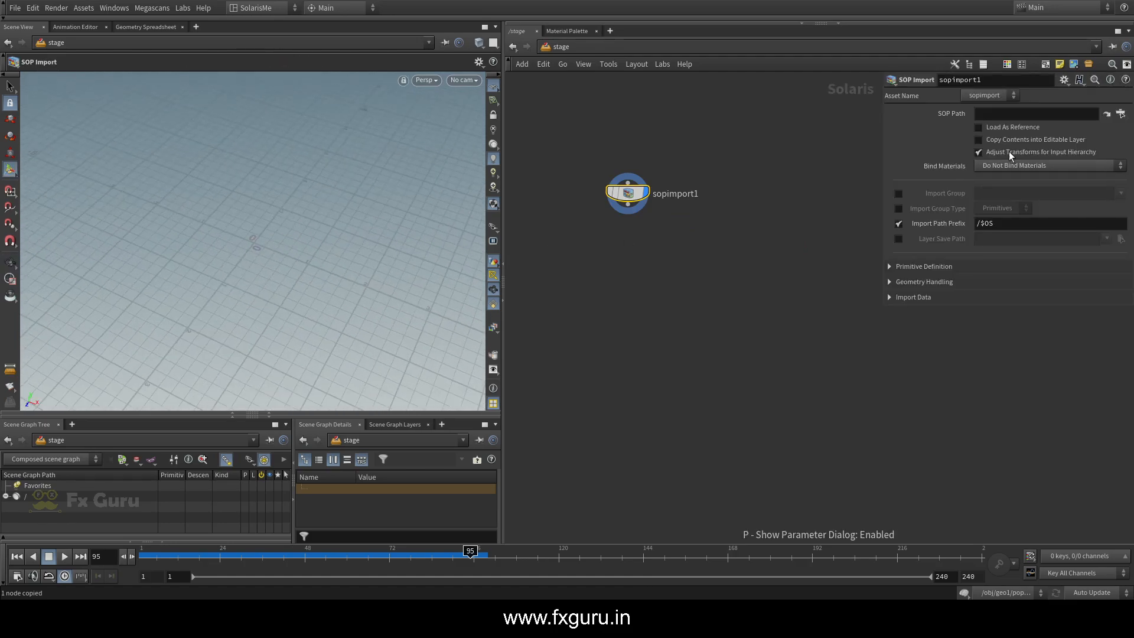
click(1122, 113)
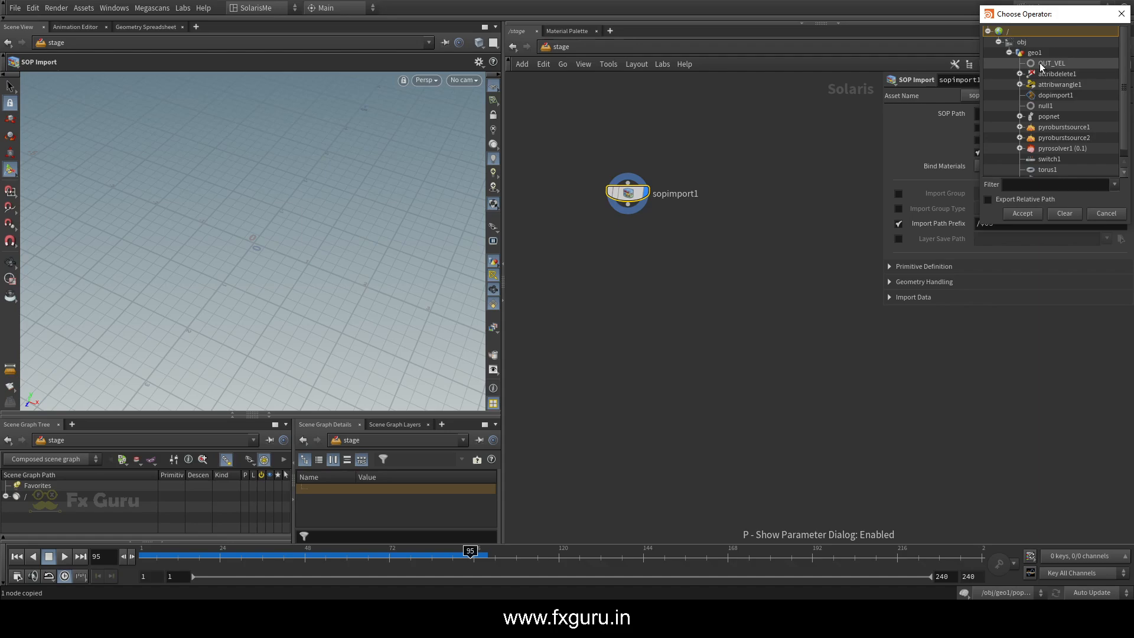
click(1094, 212)
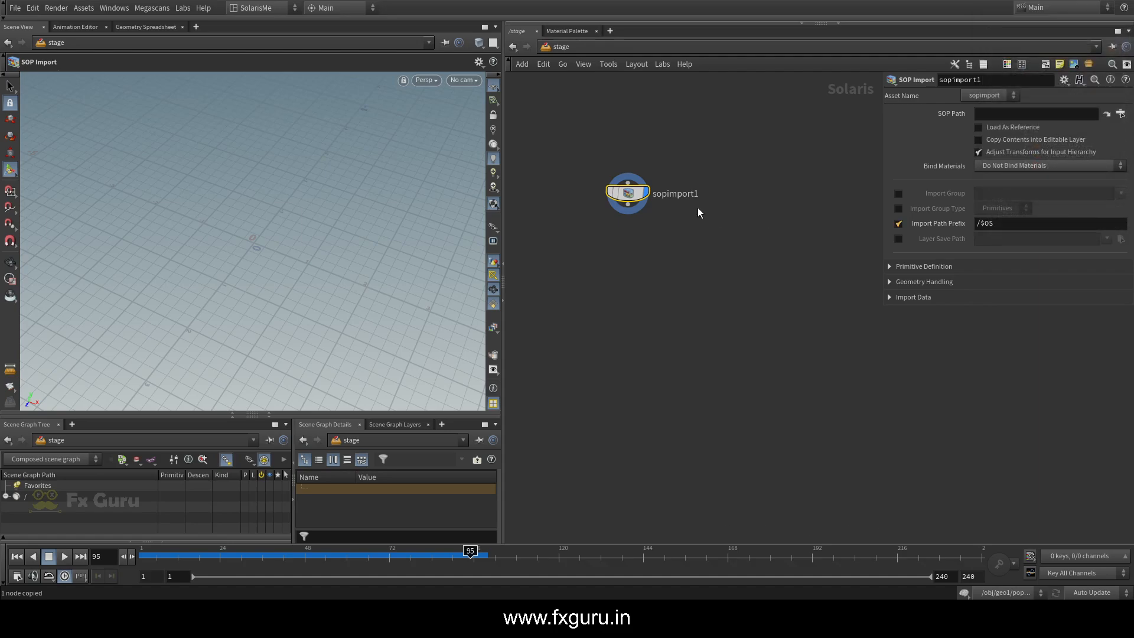
click(988, 113)
key(ctrl+v)
click(778, 219)
scroll(269, 236, down, 3)
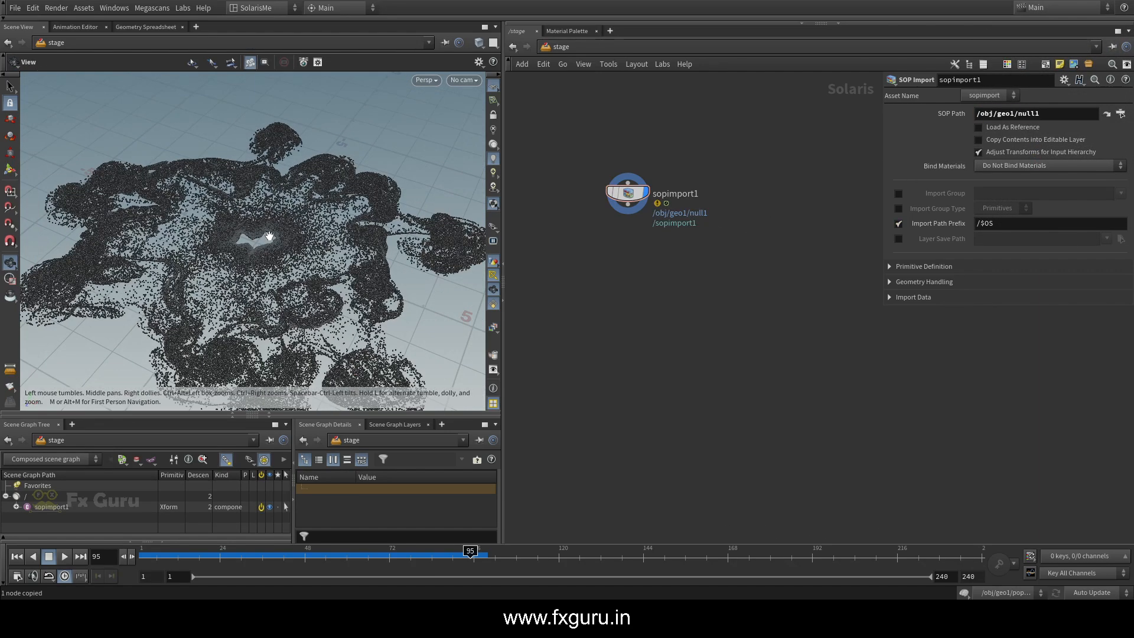
drag(269, 235, 235, 253)
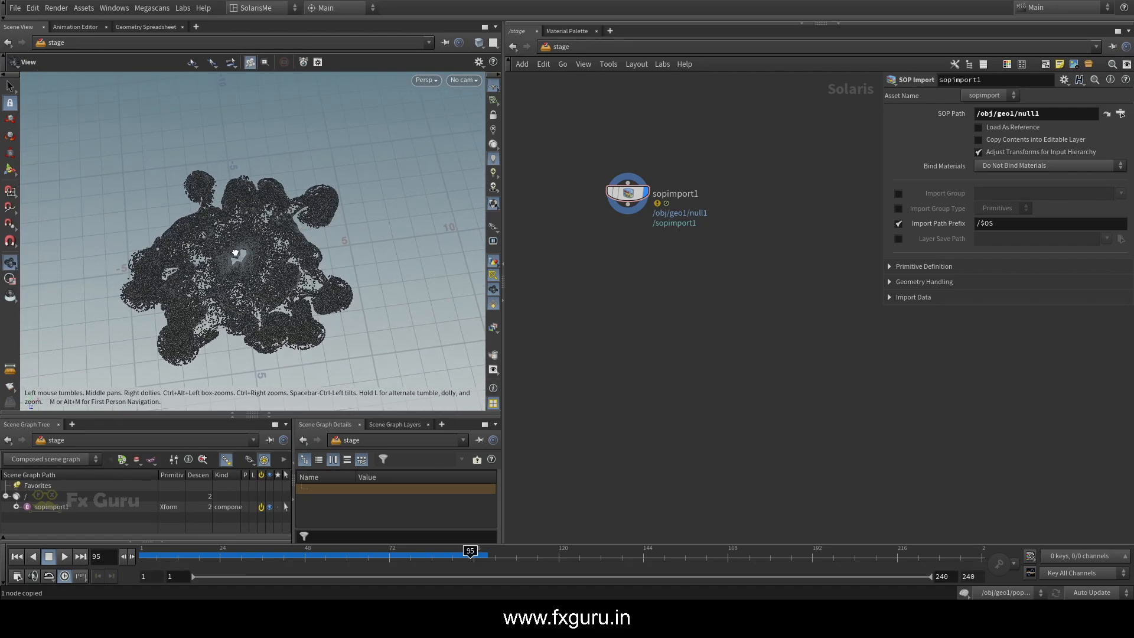
Add a Camera node after sopimport1 in the stage network and display it
click(628, 282)
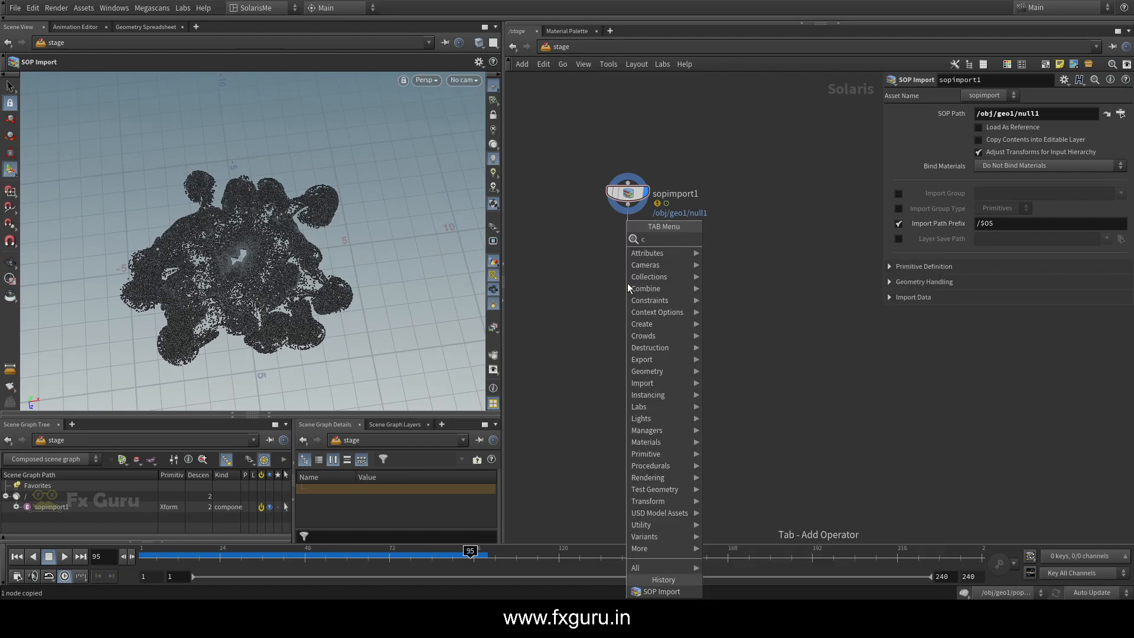
text(camer)
click(715, 253)
click(640, 263)
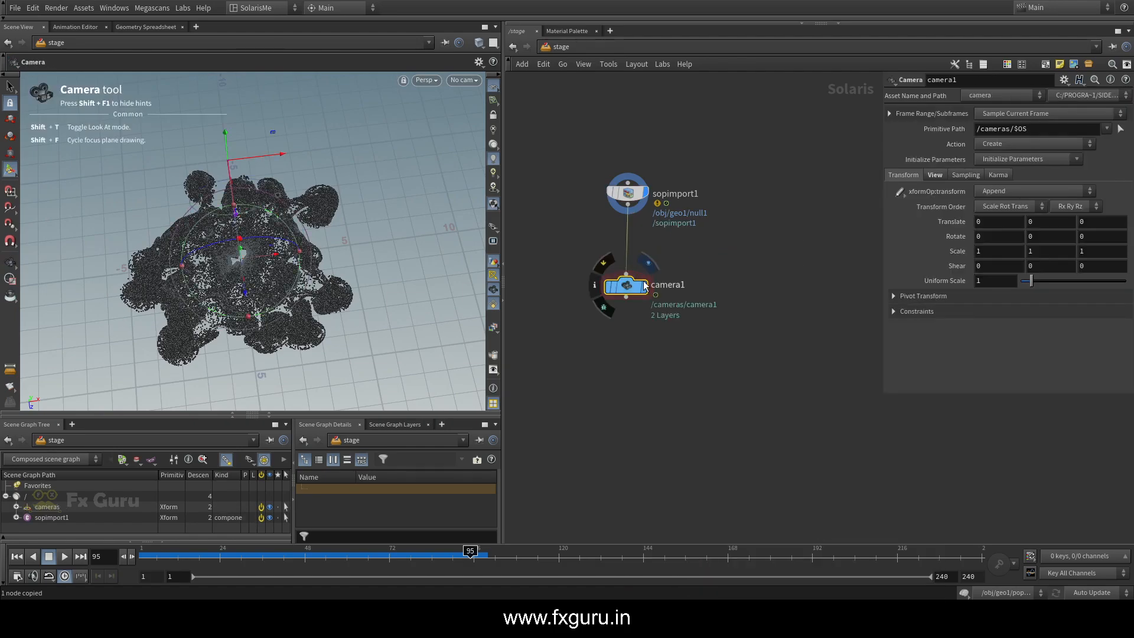
Look through camera1 in the viewport and set its X rotation to -90
click(463, 80)
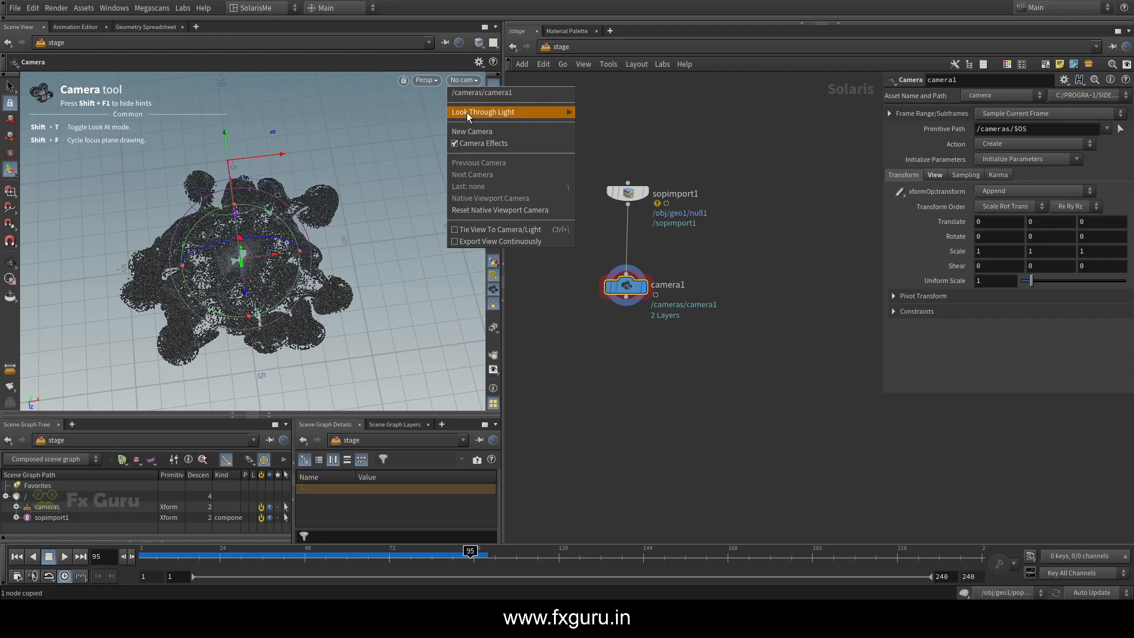
click(467, 93)
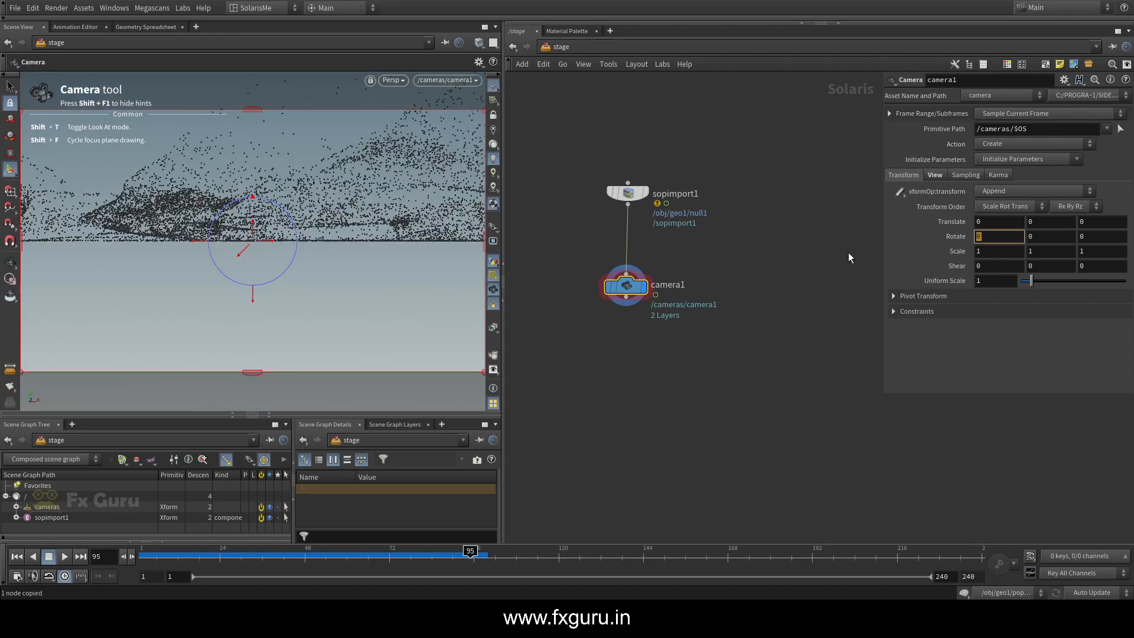
text(90)
key(Return)
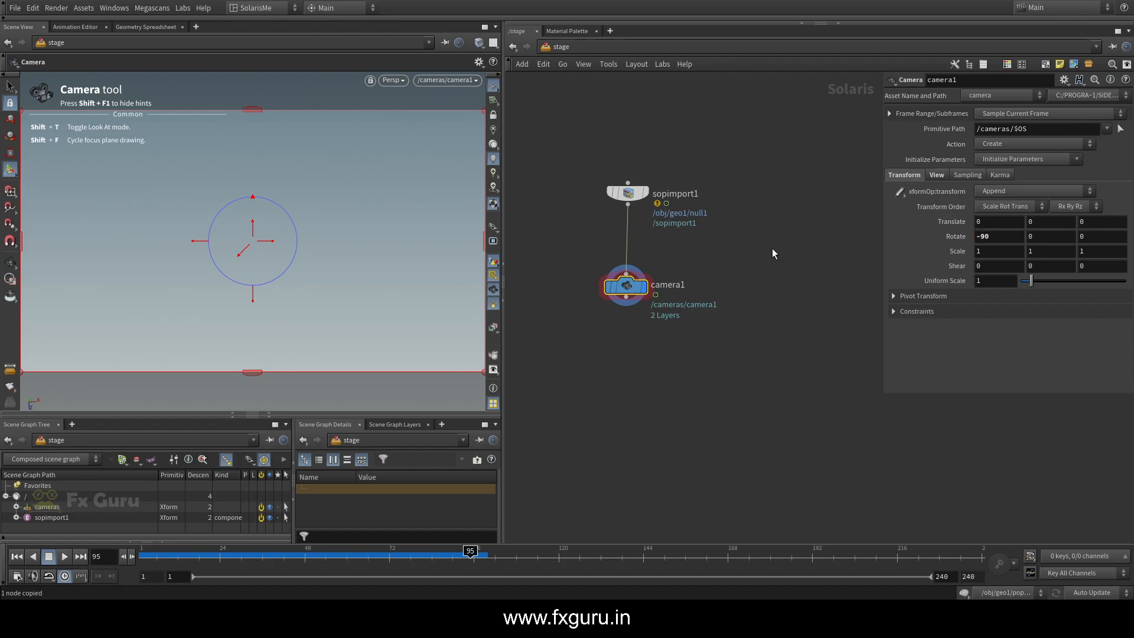
Split the viewport into two views side by side, with a free perspective view beside the camera1 view
click(493, 42)
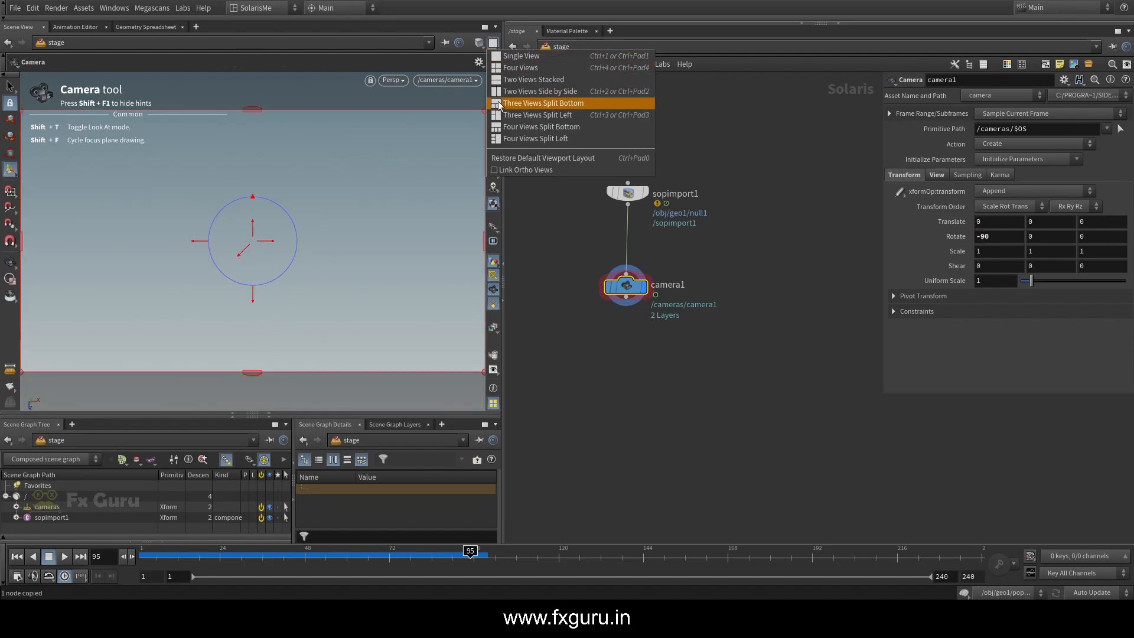
click(506, 92)
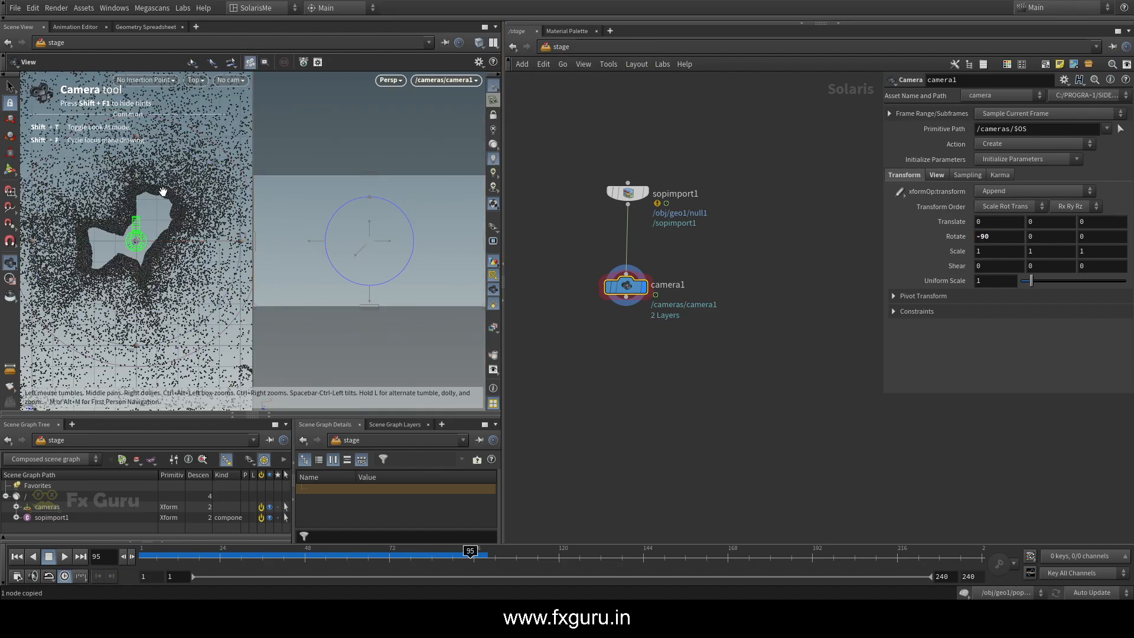
scroll(163, 192, down, 5)
scroll(193, 233, down, 5)
key(space+1)
Raise camera1 above the particles to a Y translation of about 27.04, checking the framing at other frames
alt+drag(159, 287, 148, 0)
scroll(115, 238, up, 5)
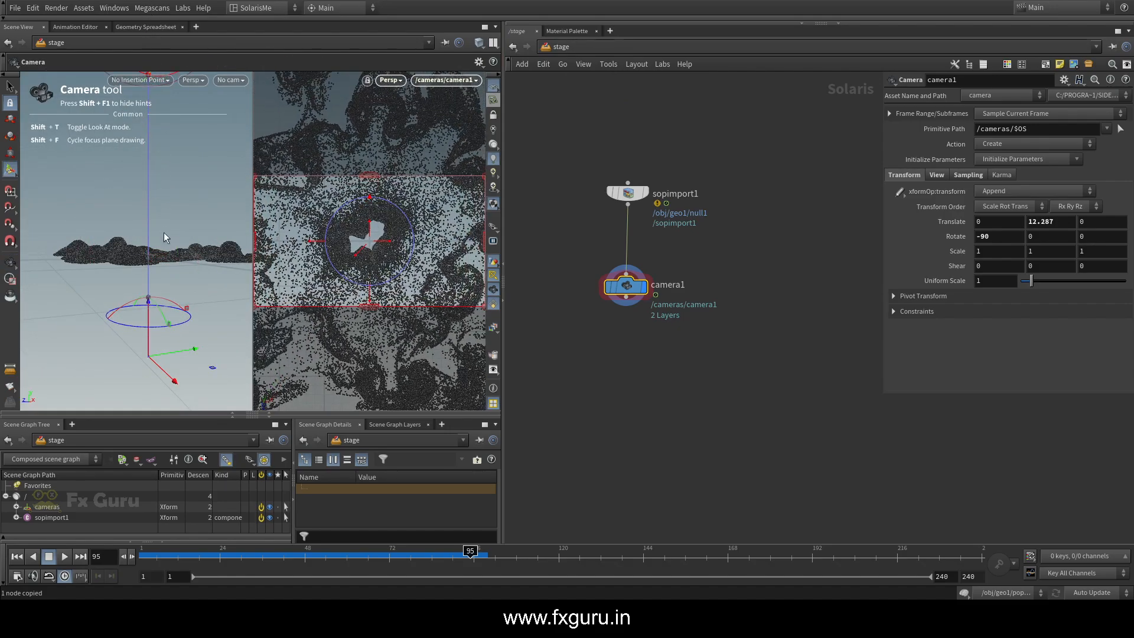
scroll(164, 232, down, 6)
drag(157, 172, 157, 3)
drag(142, 142, 151, 194)
click(232, 551)
mouse_move(232, 551)
mouse_down()
mouse_move(183, 552)
mouse_move(392, 551)
mouse_move(427, 534)
mouse_up()
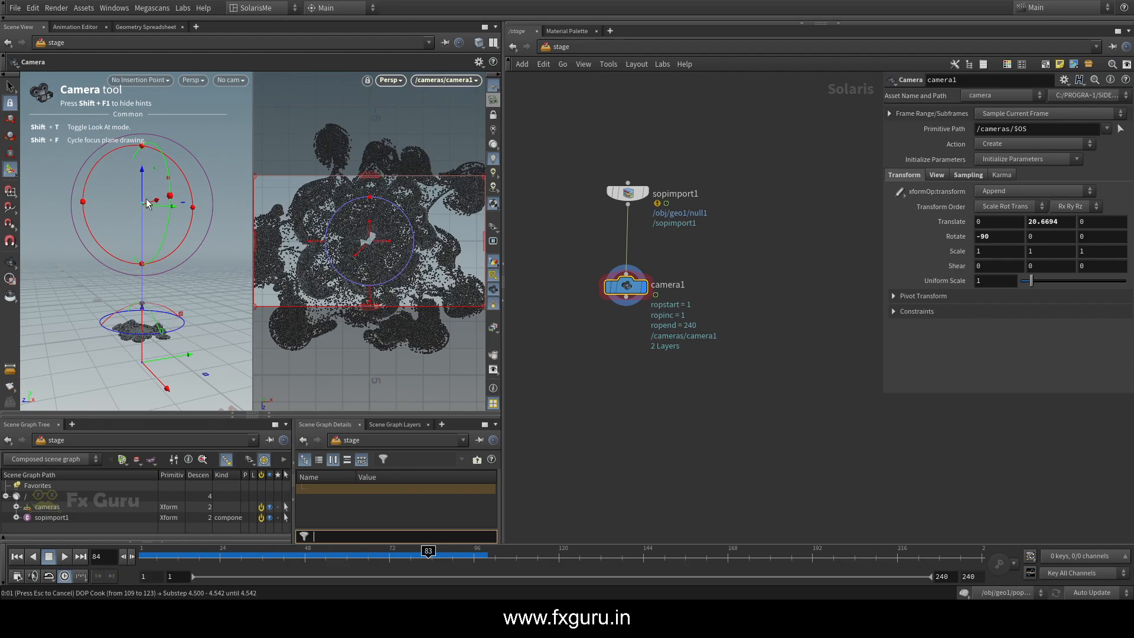
drag(143, 182, 142, 151)
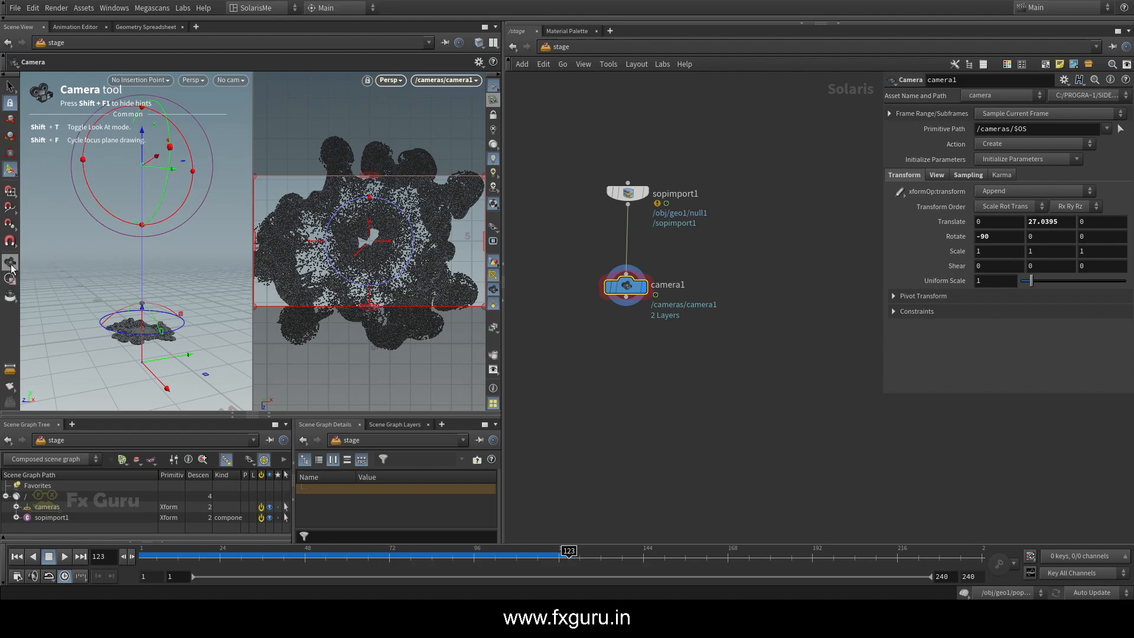
Return to a single view through camera1 and scrub the timeline to frame 79
click(11, 264)
click(494, 43)
click(510, 57)
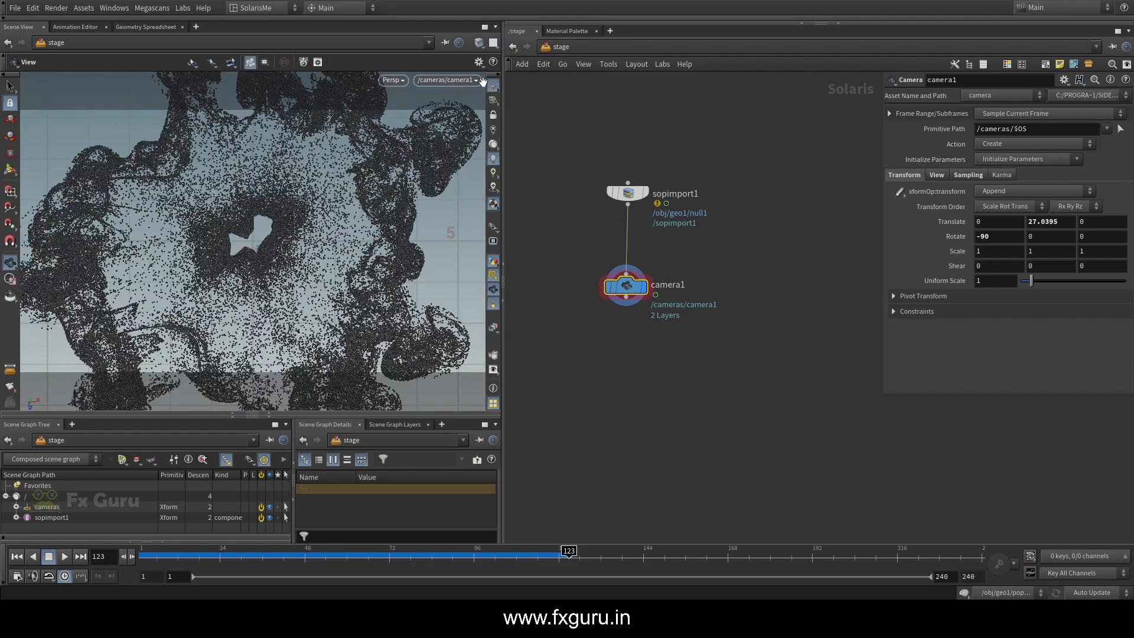
drag(336, 551, 414, 551)
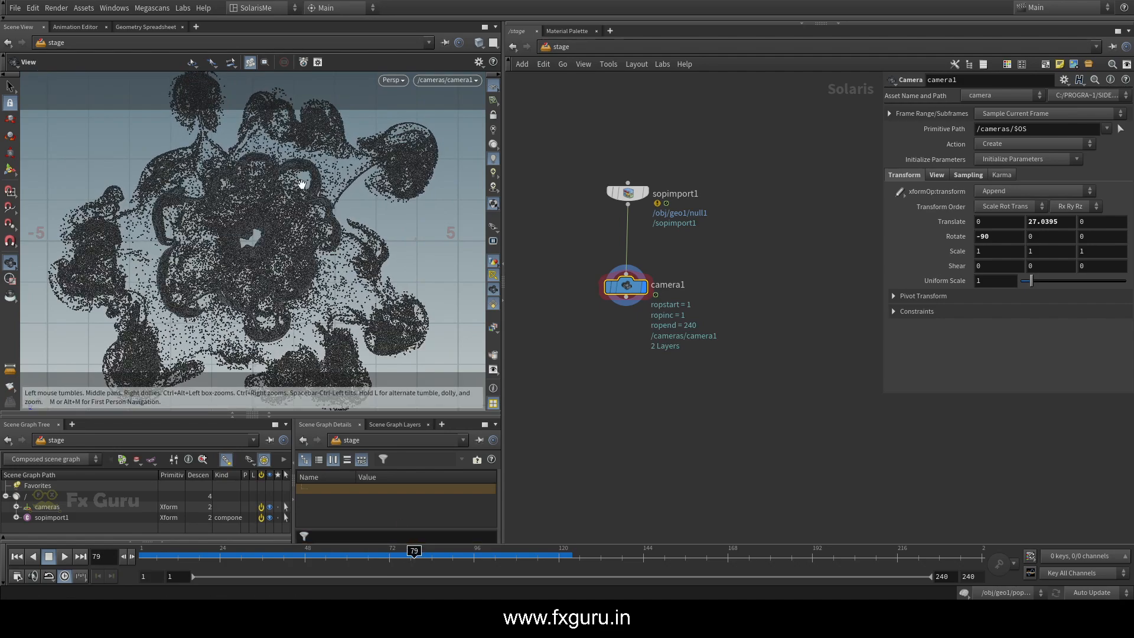
middle_drag(669, 360, 662, 301)
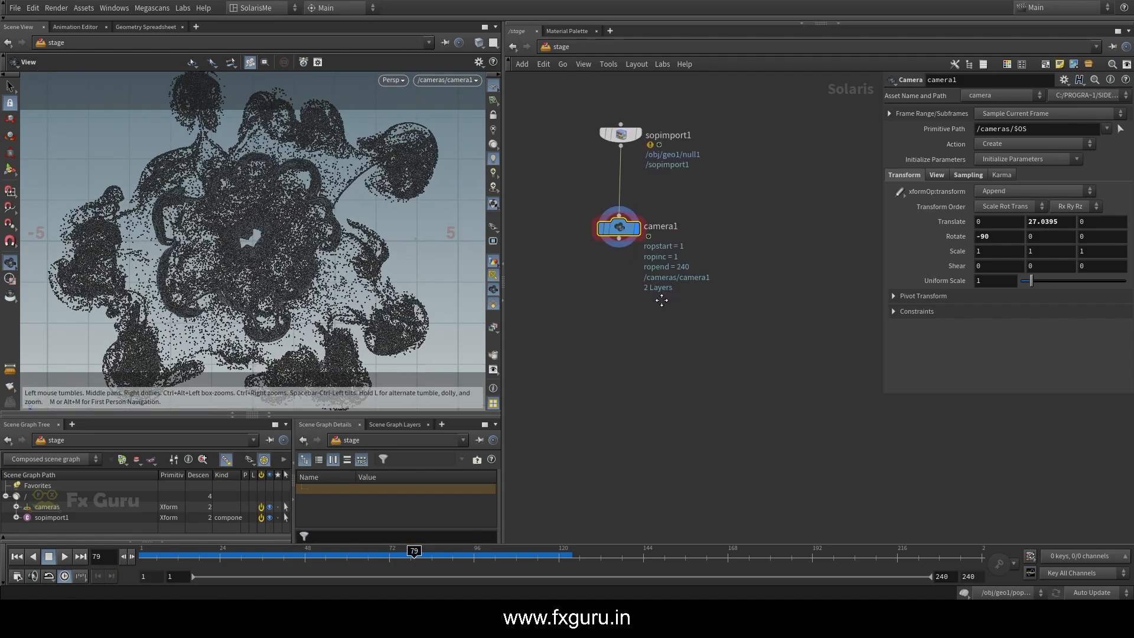
Set the Import Path Prefix of sopimport1 to /Particle/points and expand the new hierarchy in the scene graph
click(634, 137)
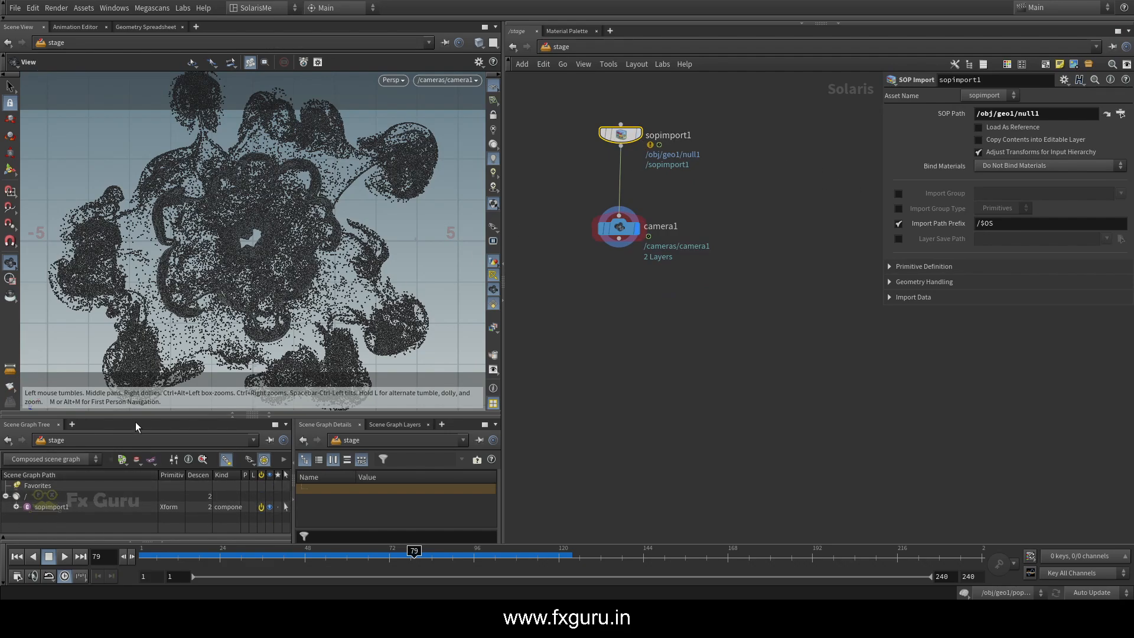
drag(136, 418, 136, 390)
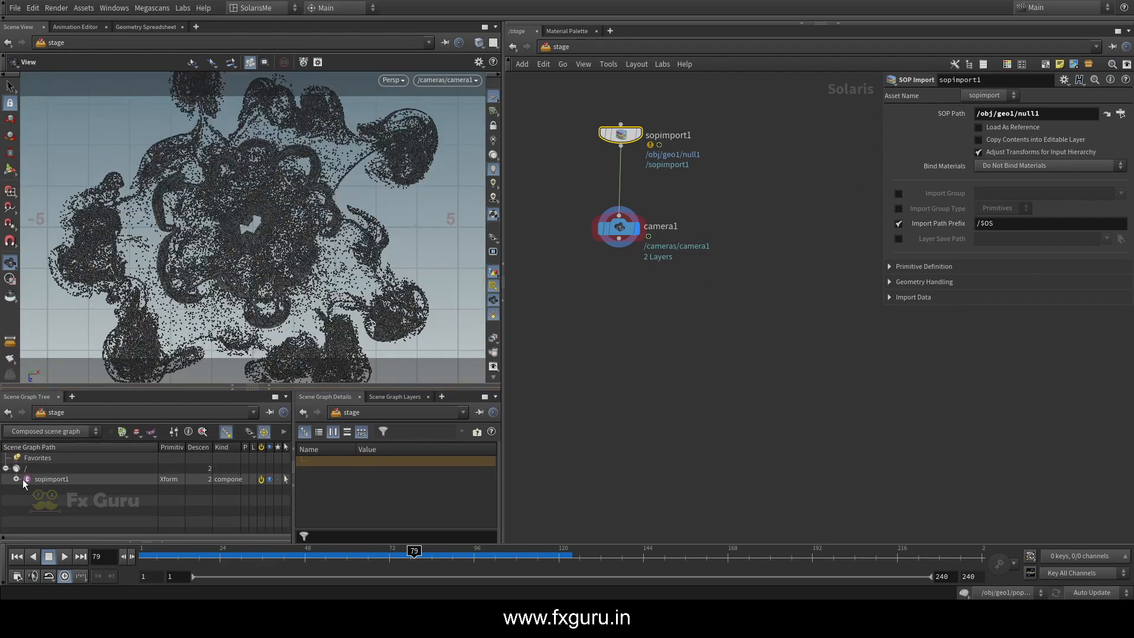
click(16, 479)
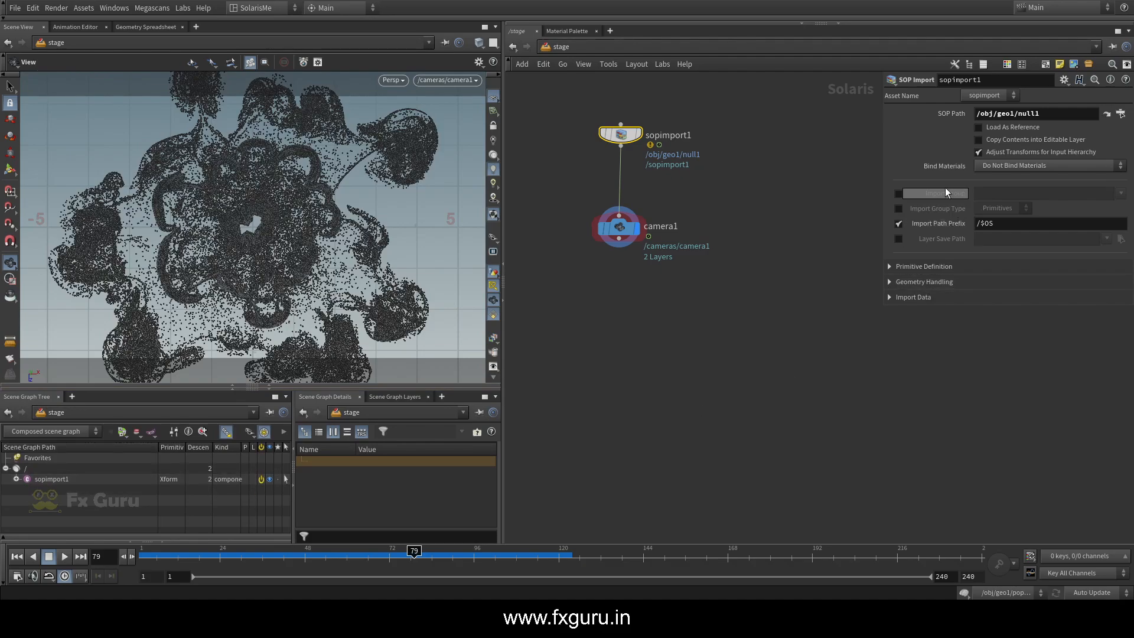
drag(688, 308, 544, 230)
drag(696, 180, 587, 127)
text(Particle/)
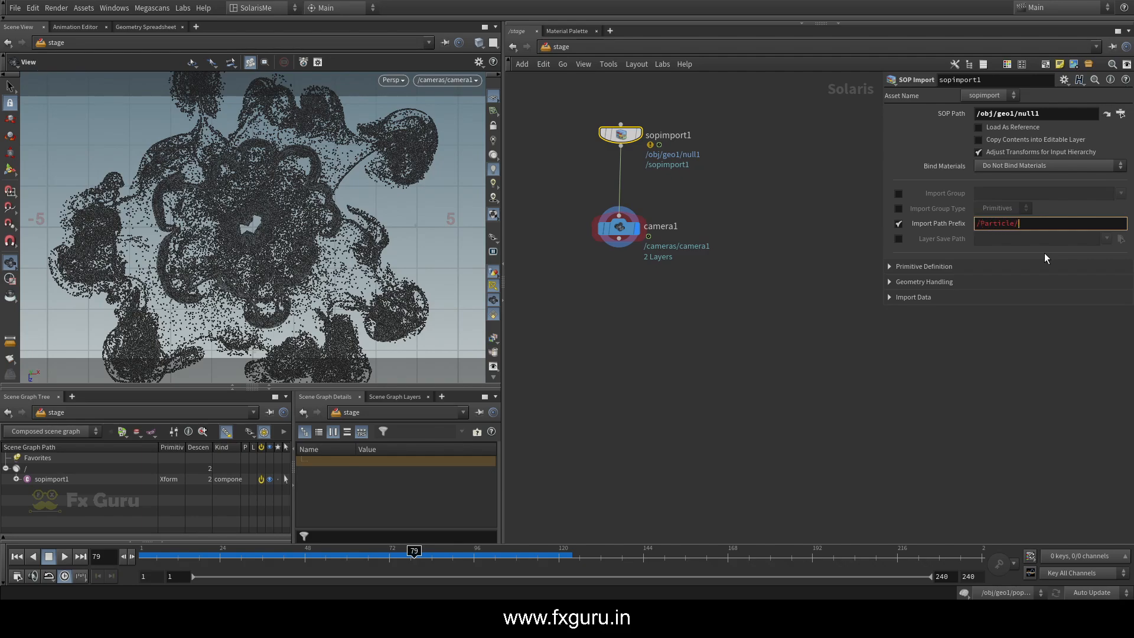
text(points)
key(Return)
click(16, 480)
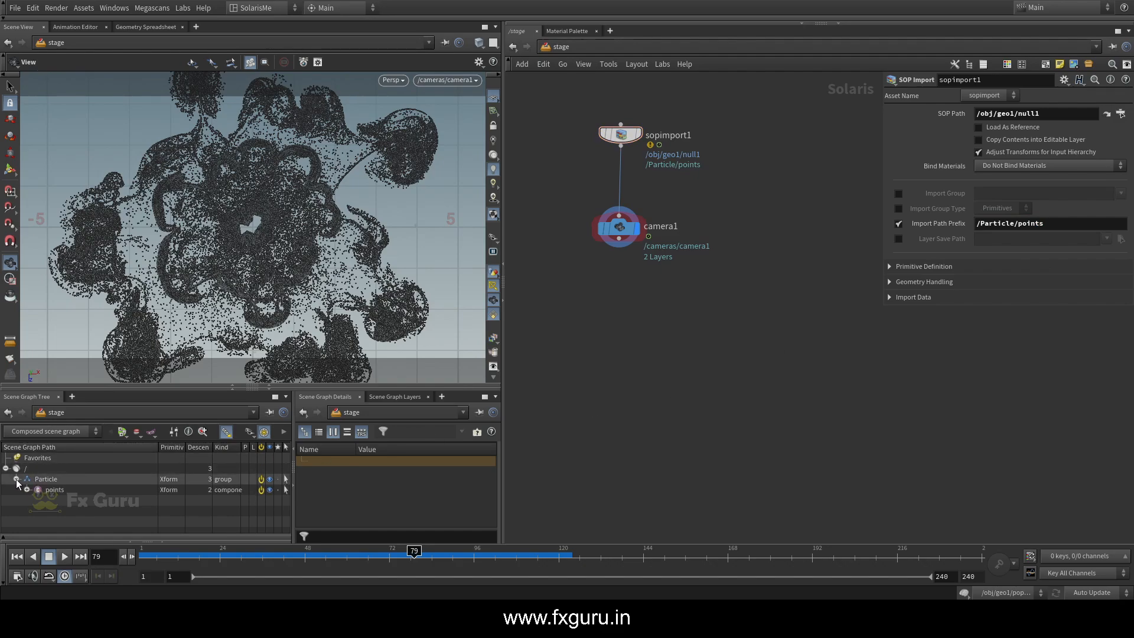
click(27, 491)
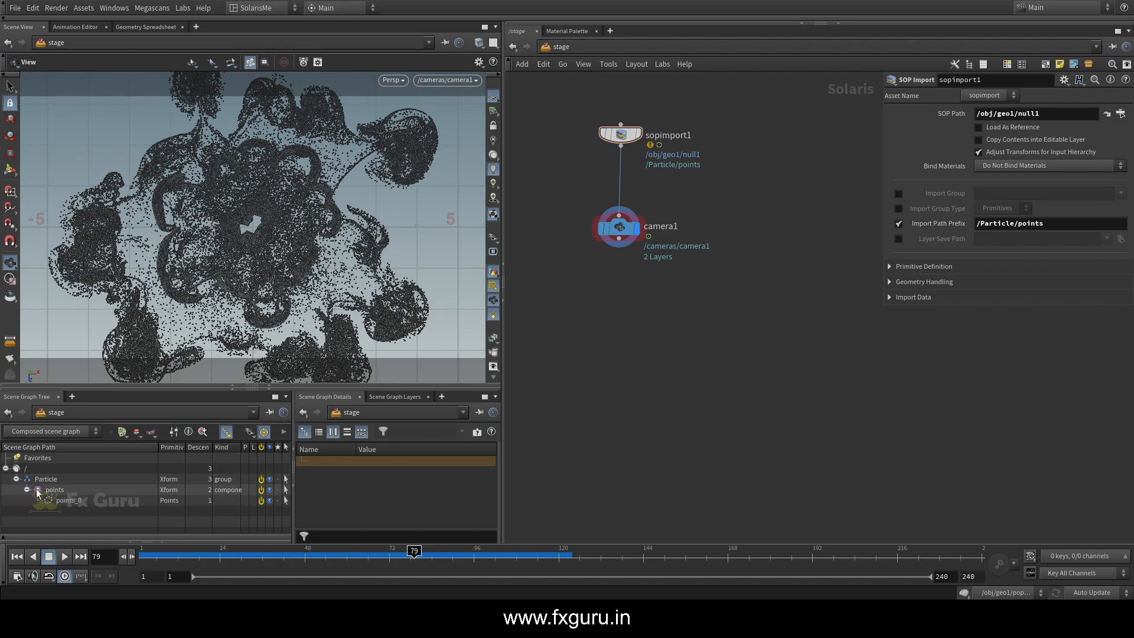
Move camera1 slightly down and add a Material Library node beside the import and camera chain
middle_drag(575, 330, 586, 360)
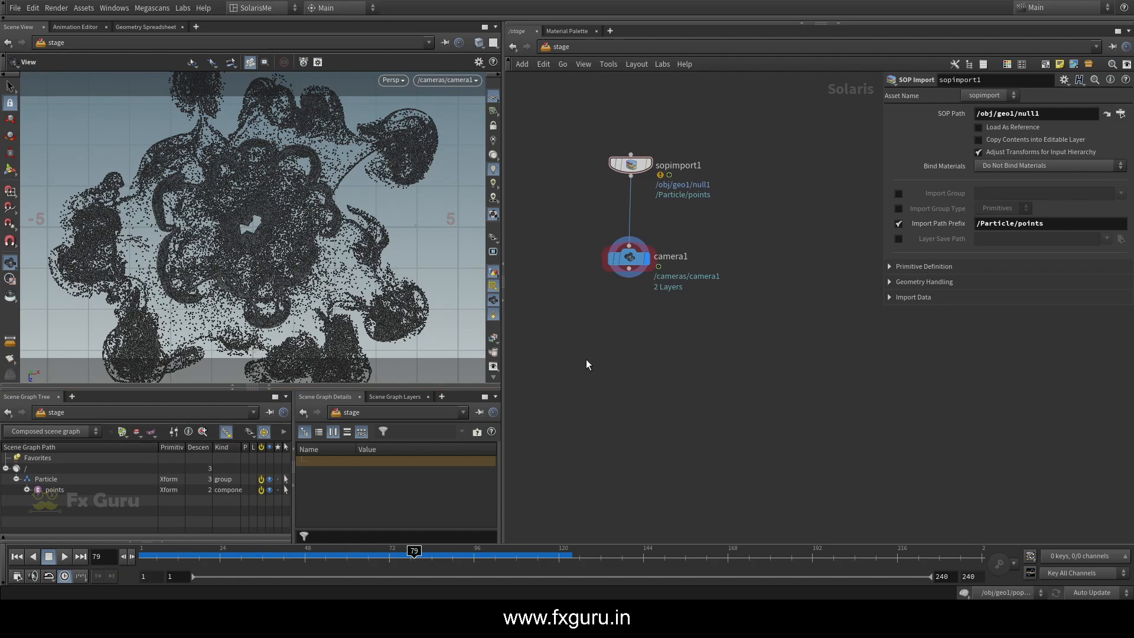
drag(632, 261, 633, 274)
key(Tab)
text(mat)
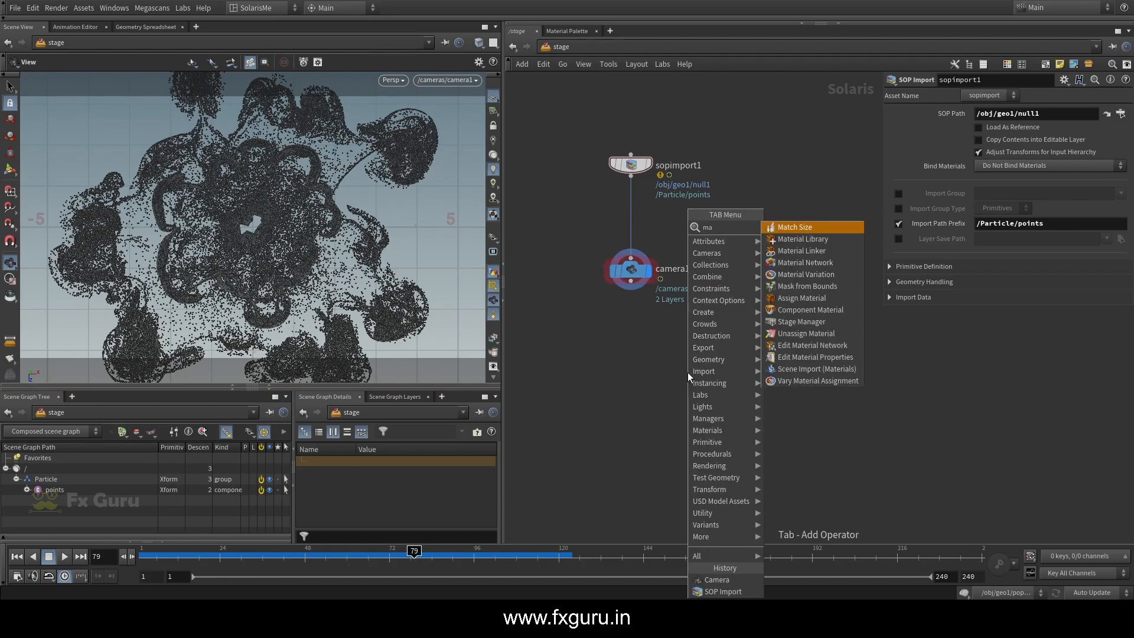
click(826, 239)
click(753, 219)
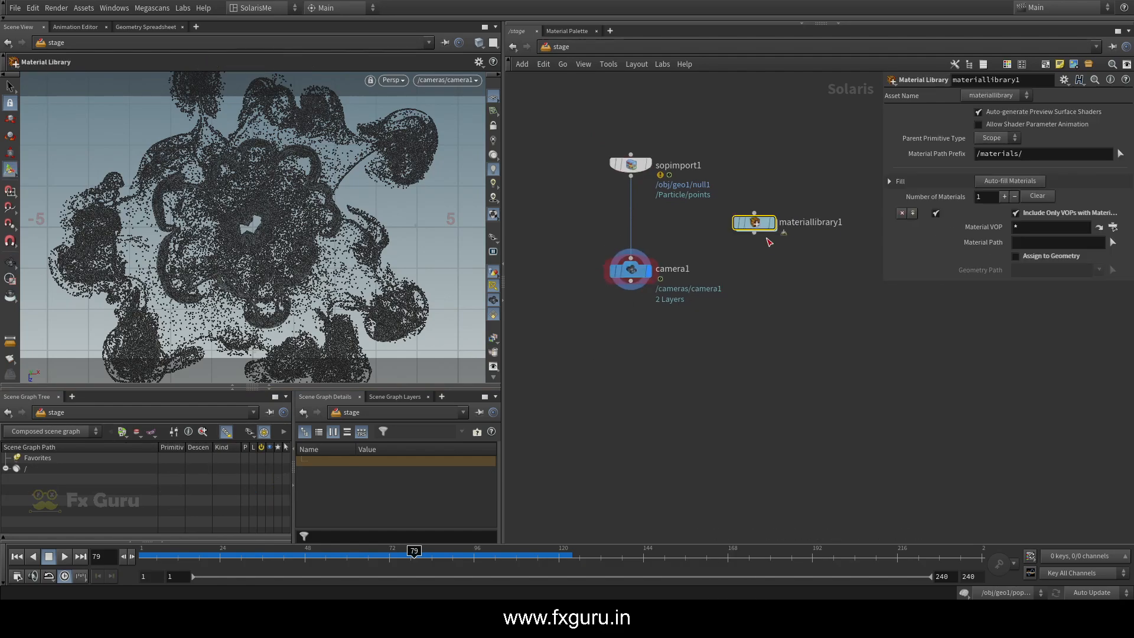
Add a Merge node, wire camera1 and materiallibrary1 into it, and enter the materiallibrary1 network
key(Tab)
text(merge)
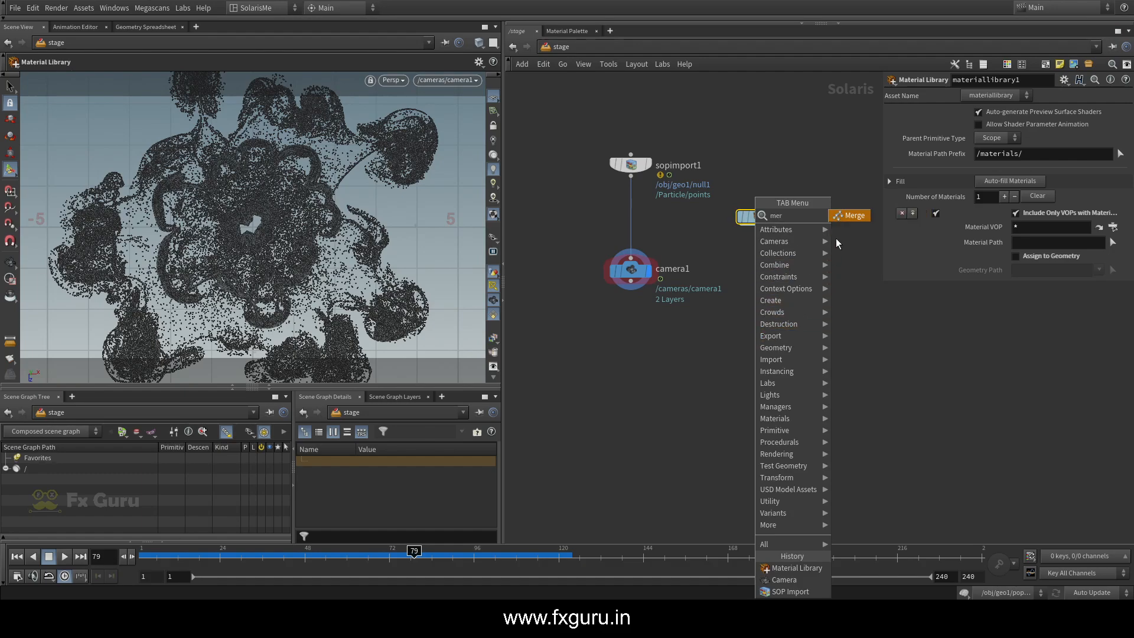
key(Return)
click(709, 339)
drag(637, 288, 709, 327)
drag(758, 227, 709, 327)
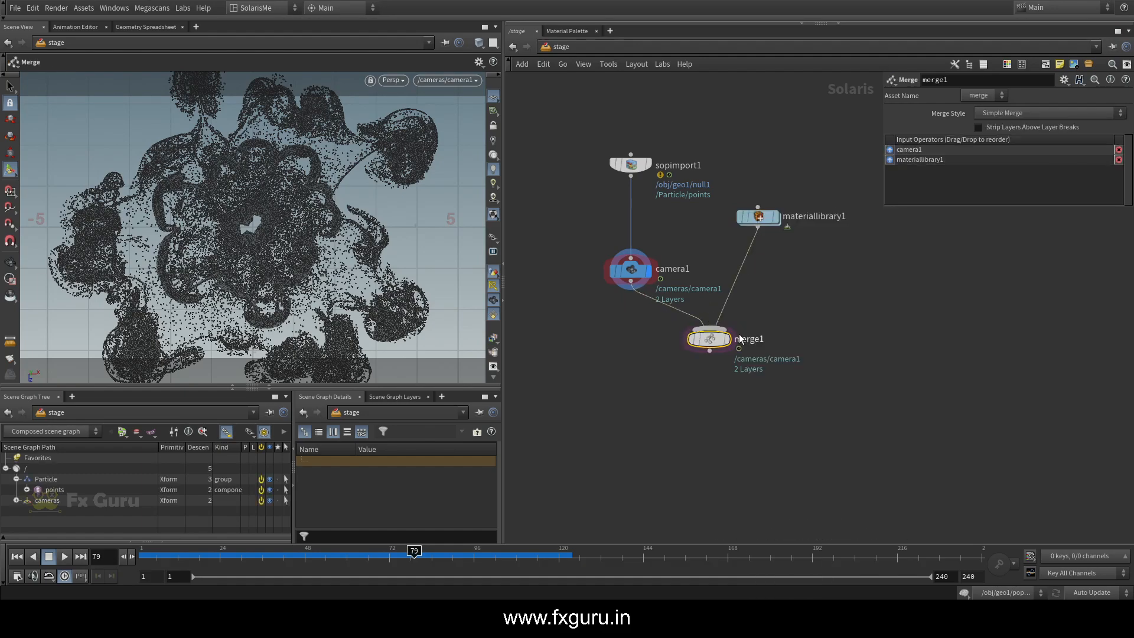
double_click(759, 217)
key(Tab)
mouse_move(725, 278)
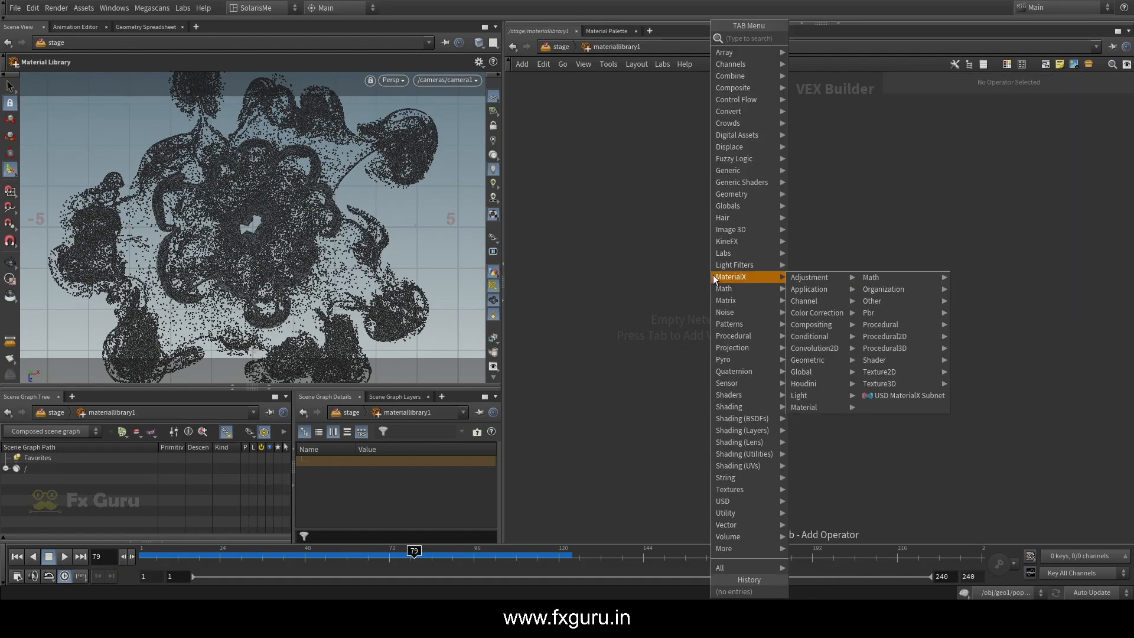
text(mat)
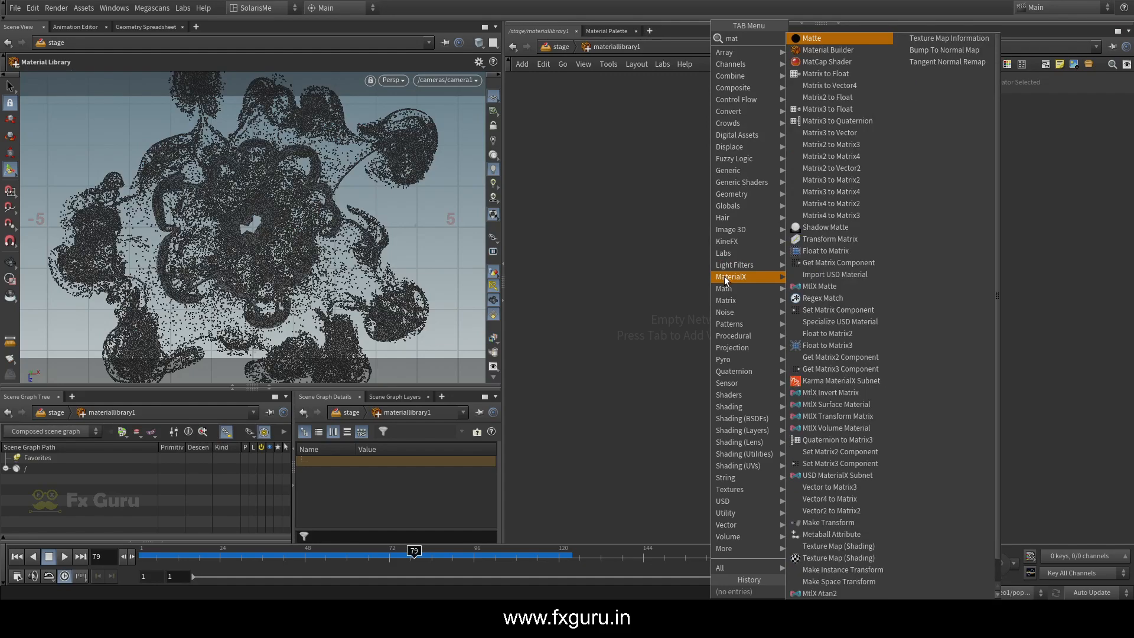
text(su)
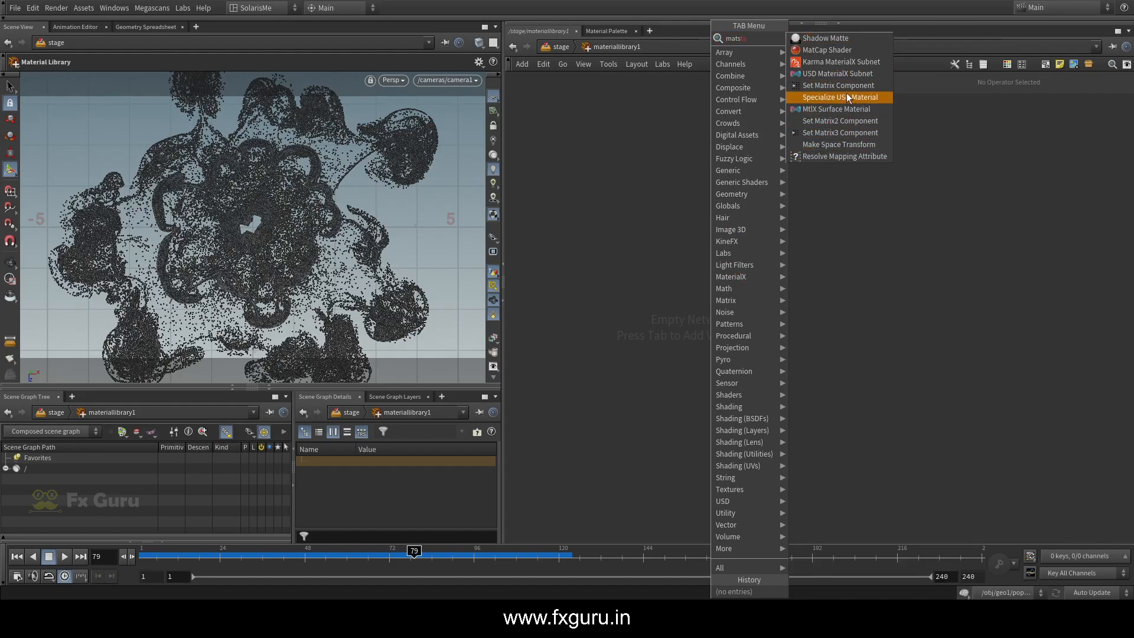
key(Escape)
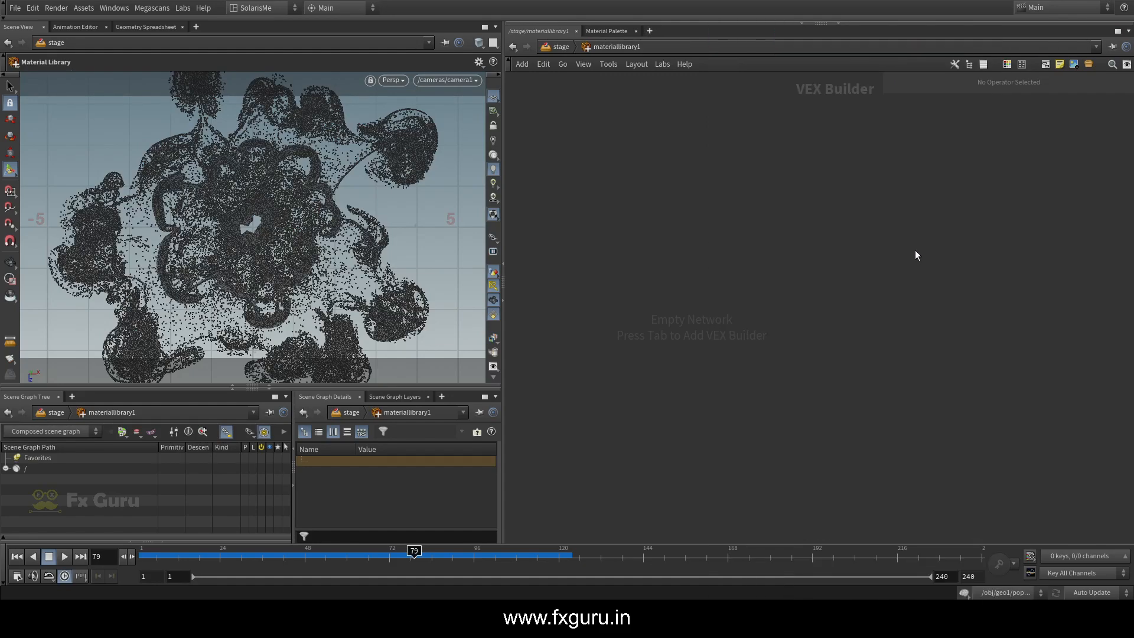
Add an MtlX Standard Surface node inside the material library
key(Tab)
text(stan)
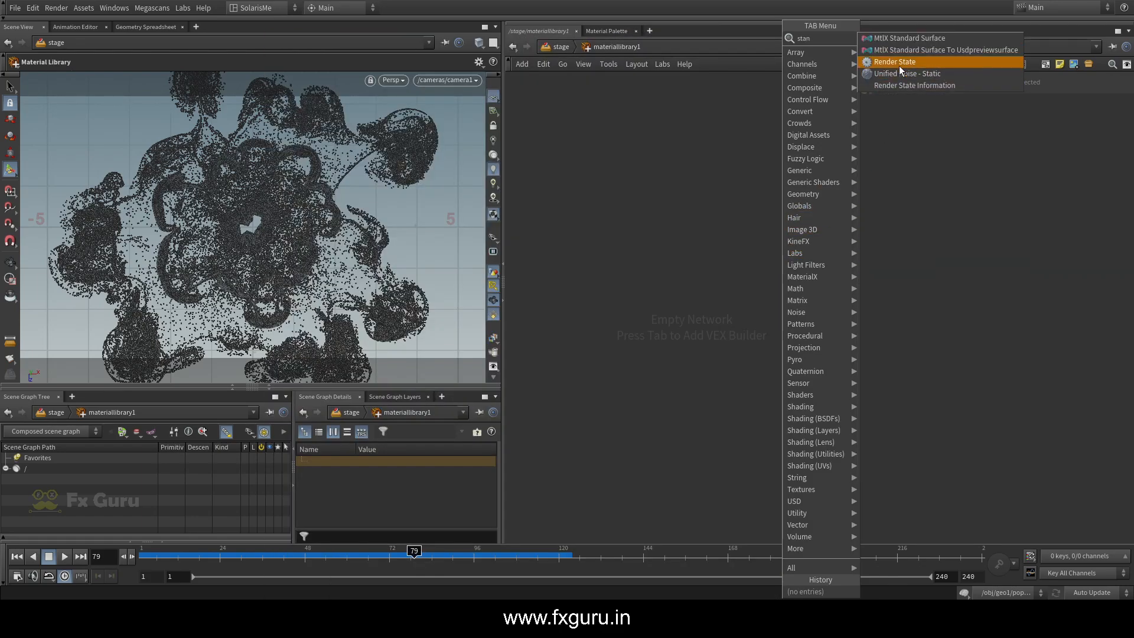
click(902, 40)
click(689, 224)
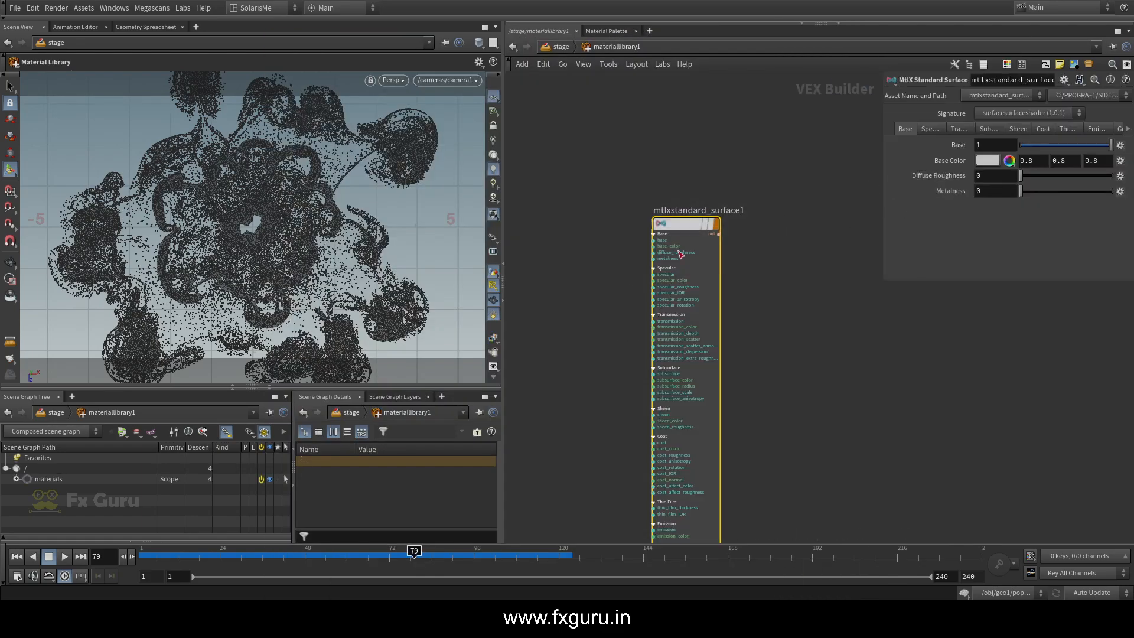
Set the standard surface's base color to orange (0.5, 0.255, 0) and its specular roughness to 1
click(992, 161)
click(931, 99)
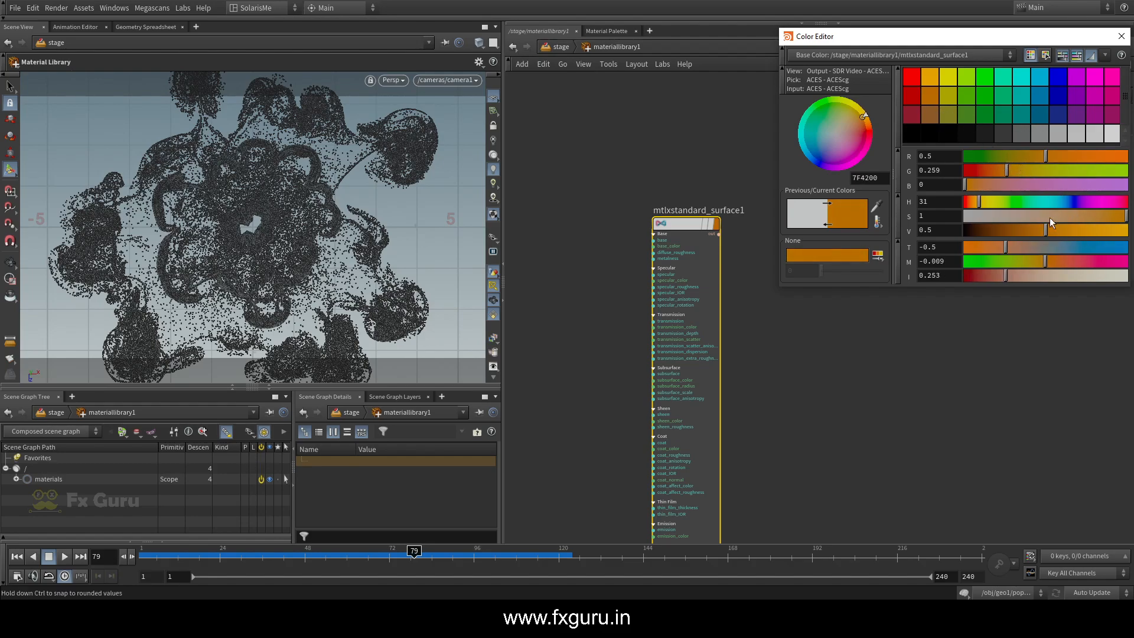
drag(1040, 170, 1008, 167)
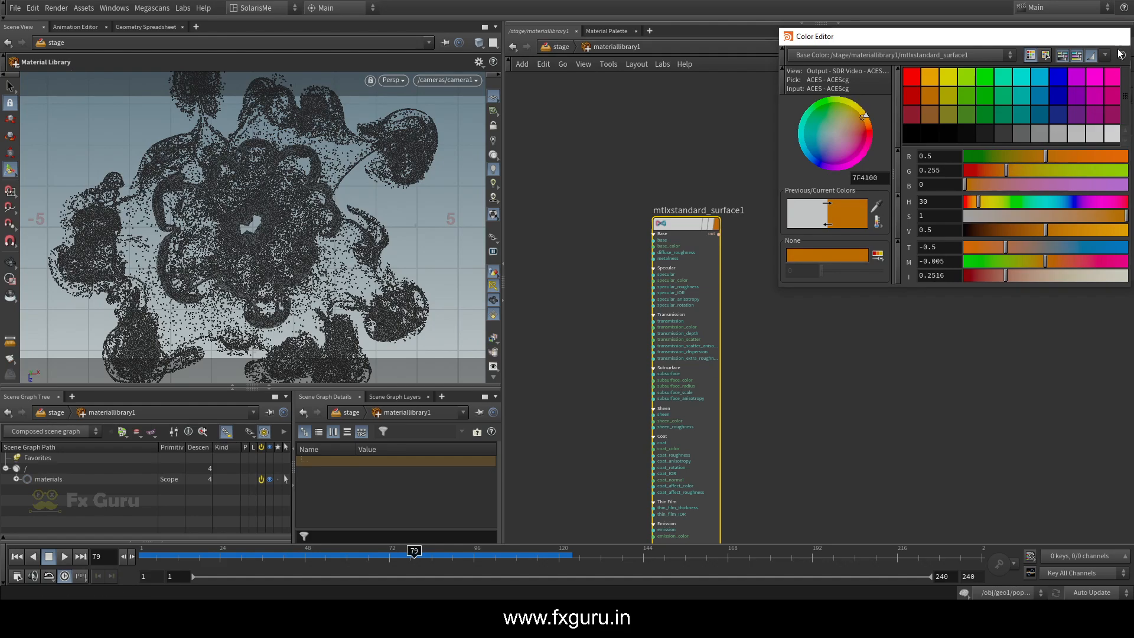
click(1122, 36)
click(938, 130)
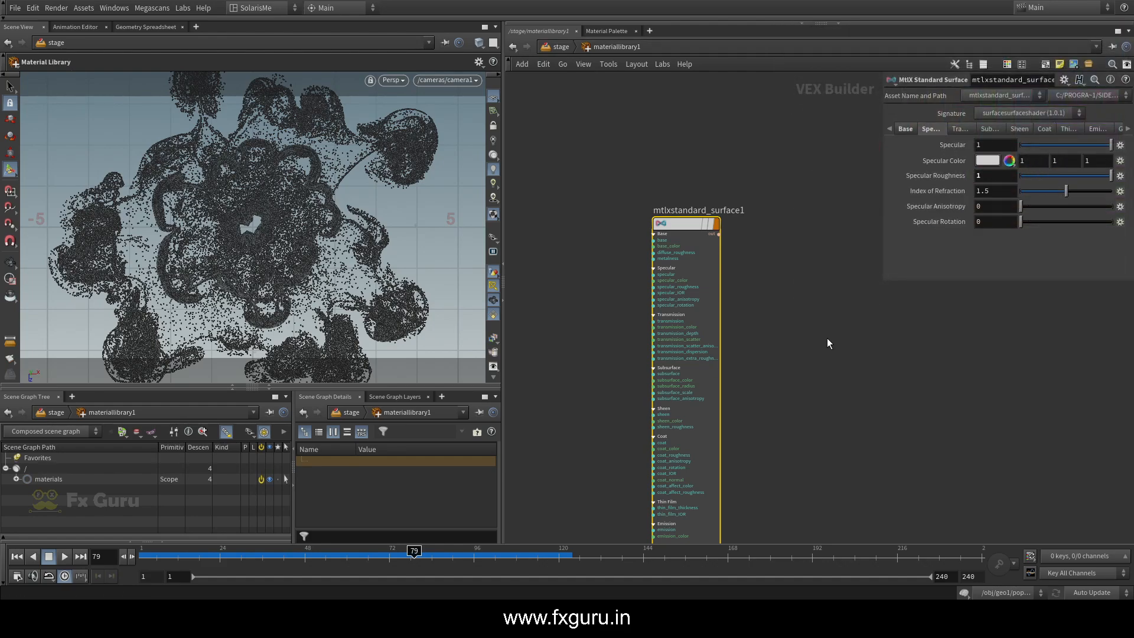
drag(881, 286, 841, 333)
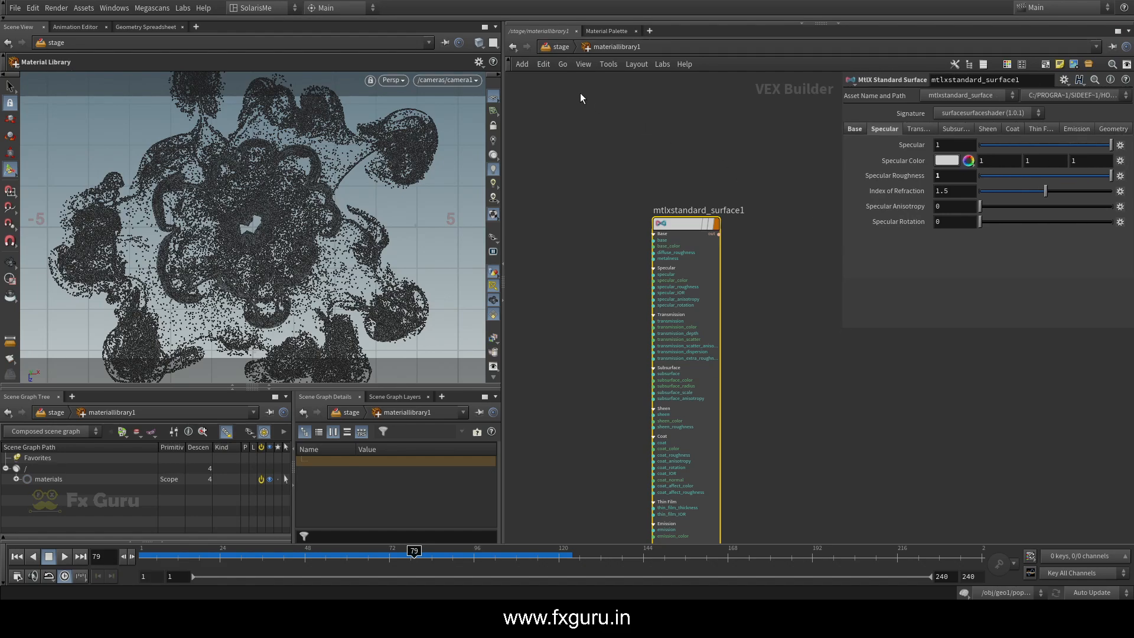
Return to the stage network and examine how merge1 combines the particle, camera and material branches in the scene graph
click(559, 47)
middle_drag(605, 271, 599, 188)
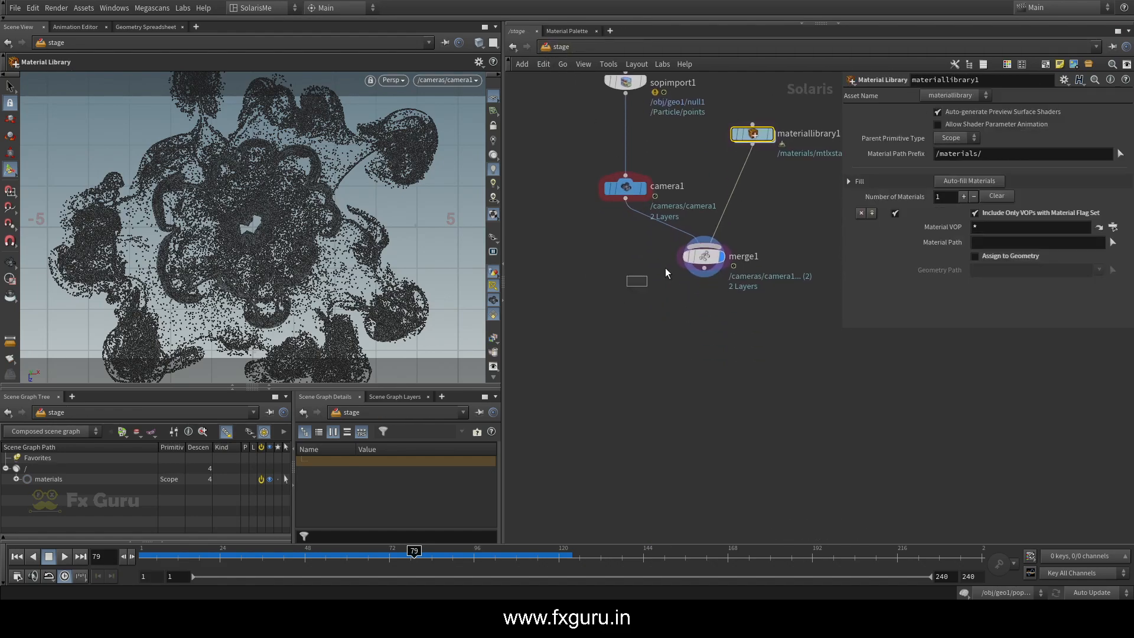
click(703, 256)
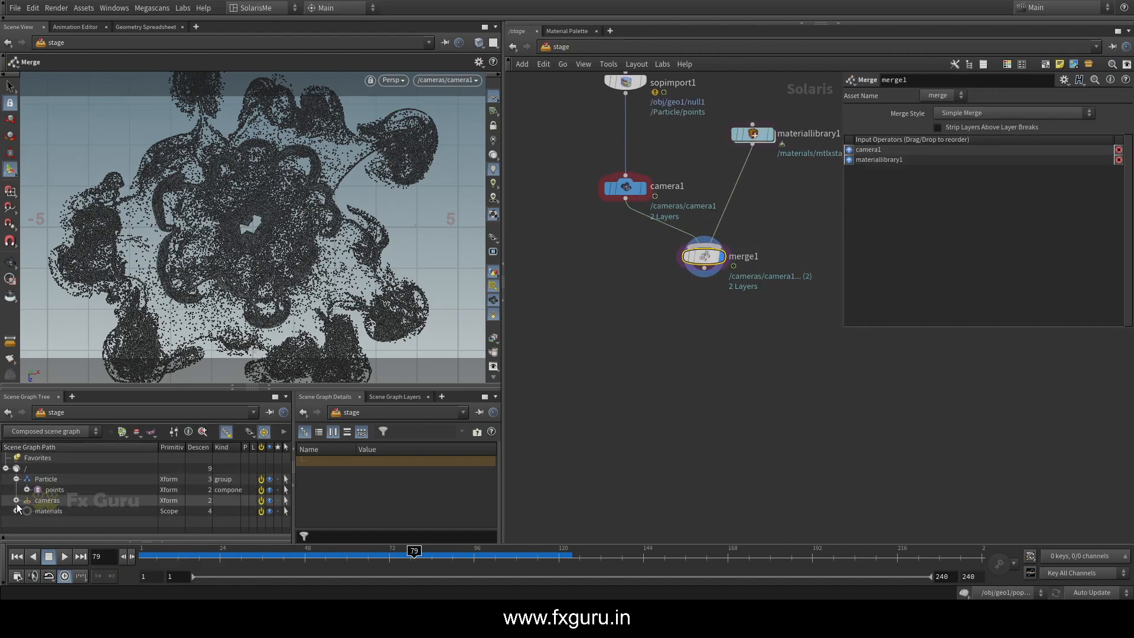
click(17, 479)
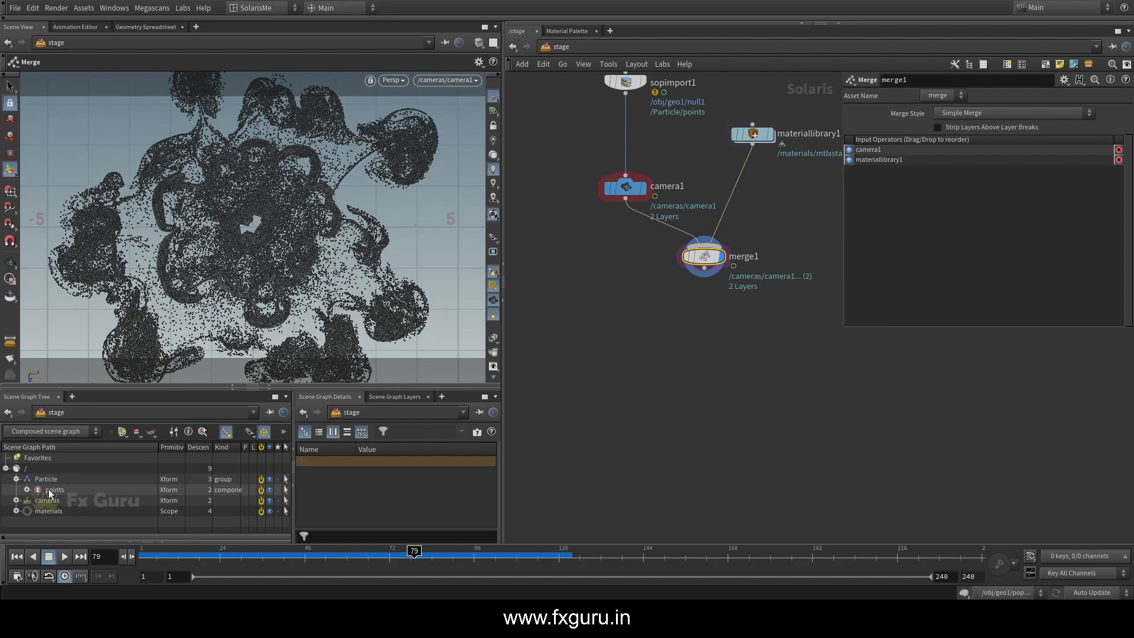
middle_drag(655, 292, 658, 349)
click(628, 246)
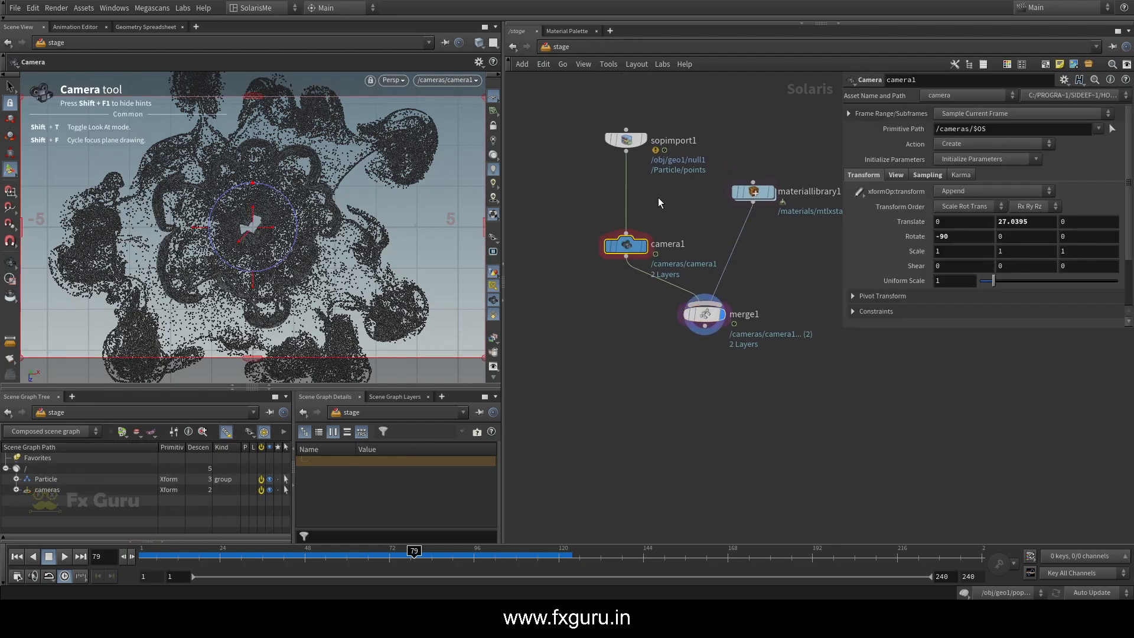
drag(739, 397, 603, 314)
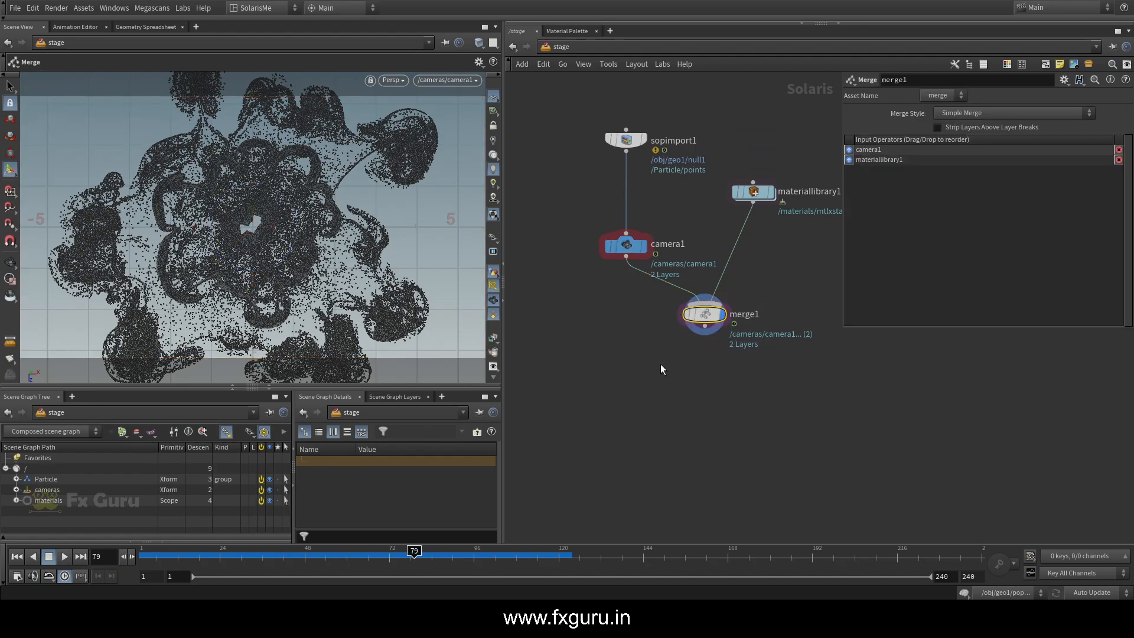
middle_drag(661, 367, 643, 346)
click(688, 305)
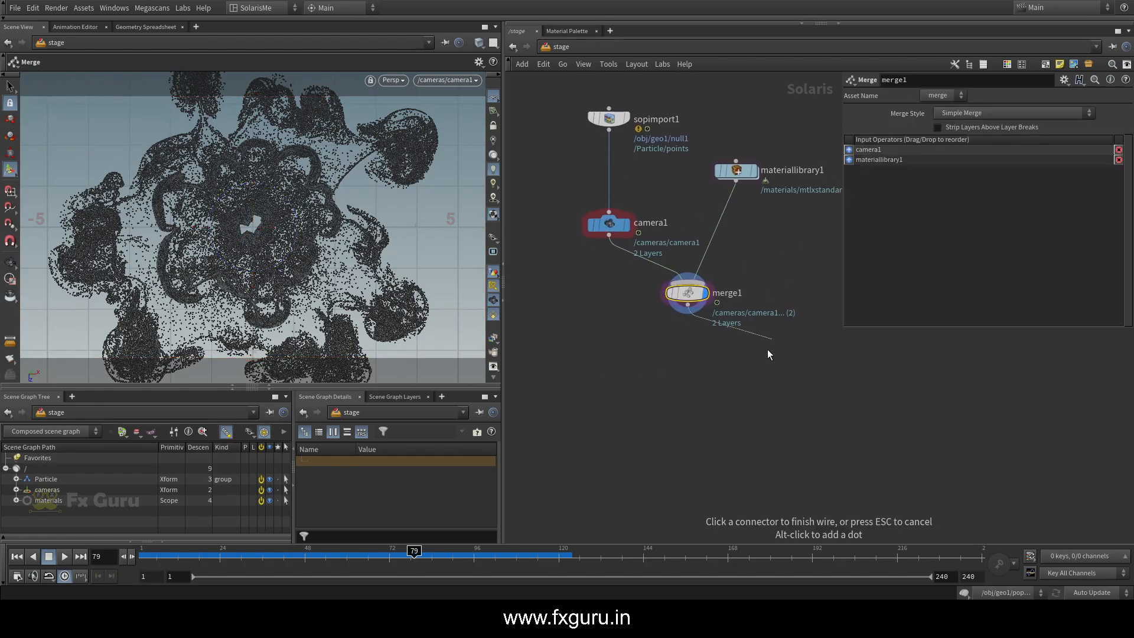
key(Escape)
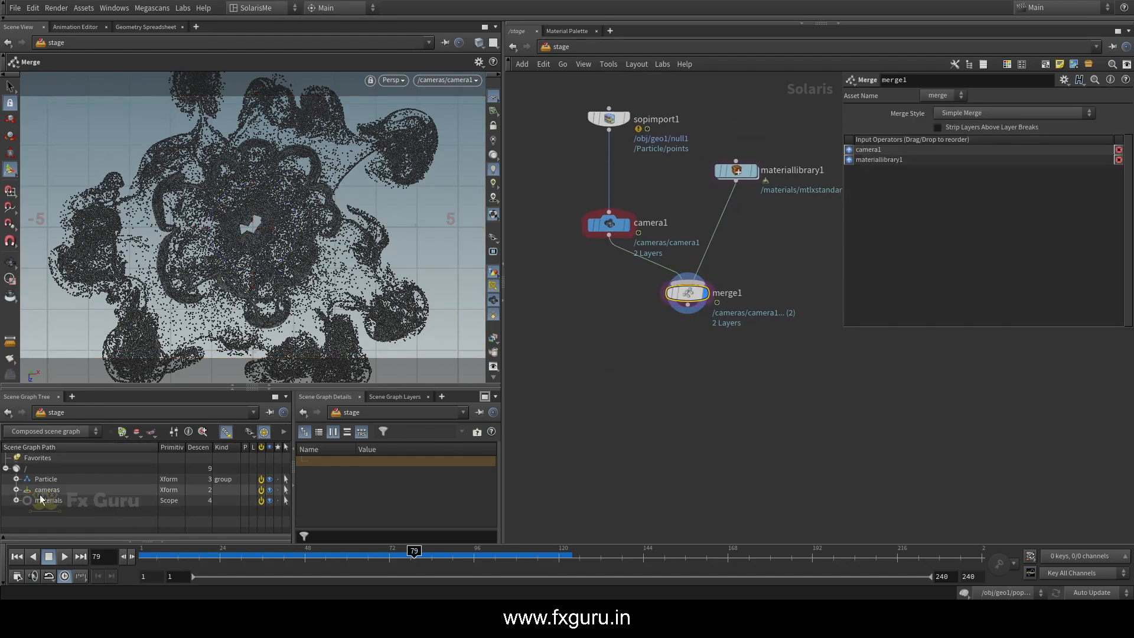
Copy the import path prefix from sopimport1 and set camera1's Primitive Path to /Particle/cam
drag(558, 249, 672, 176)
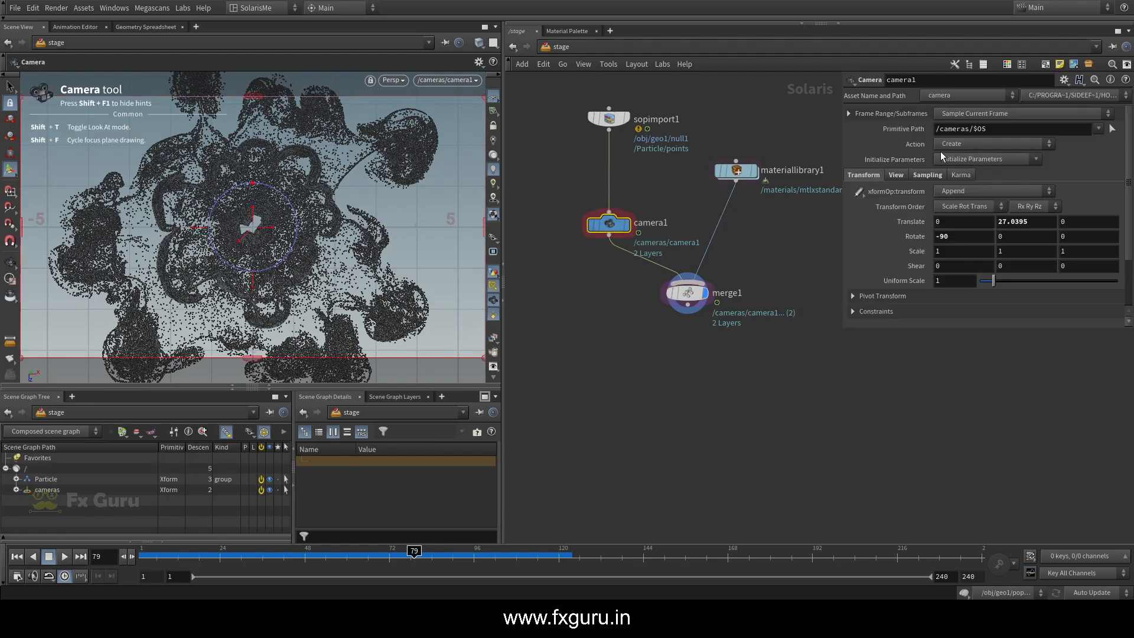
drag(964, 133, 934, 132)
click(611, 119)
drag(1009, 225, 911, 227)
key(ctrl+c)
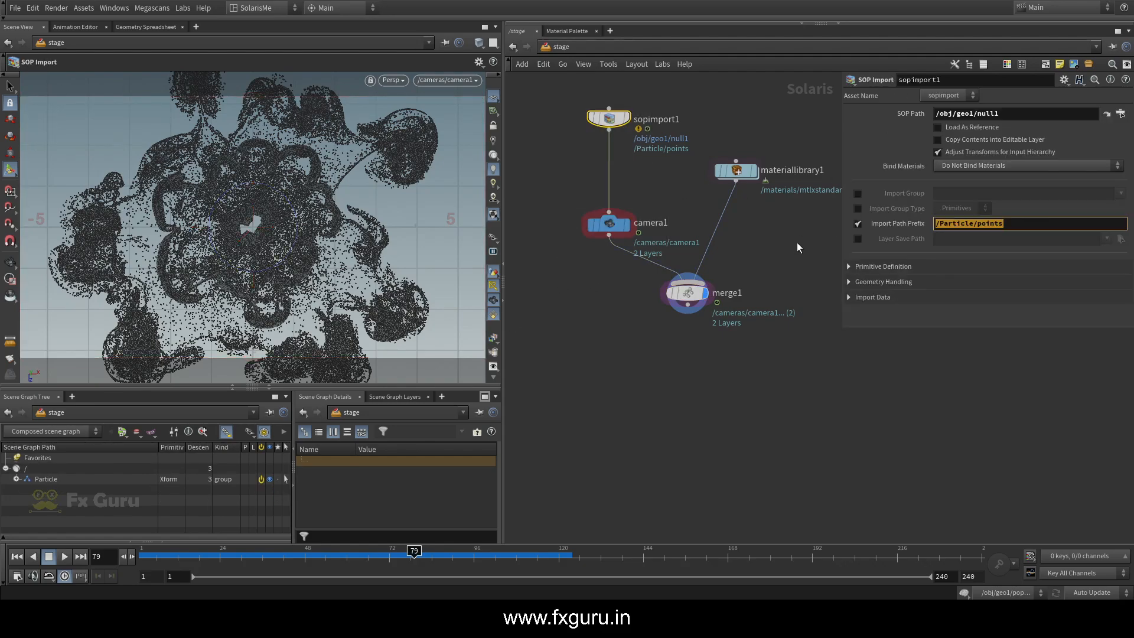
drag(663, 183, 540, 247)
drag(1004, 128, 814, 159)
key(ctrl+v)
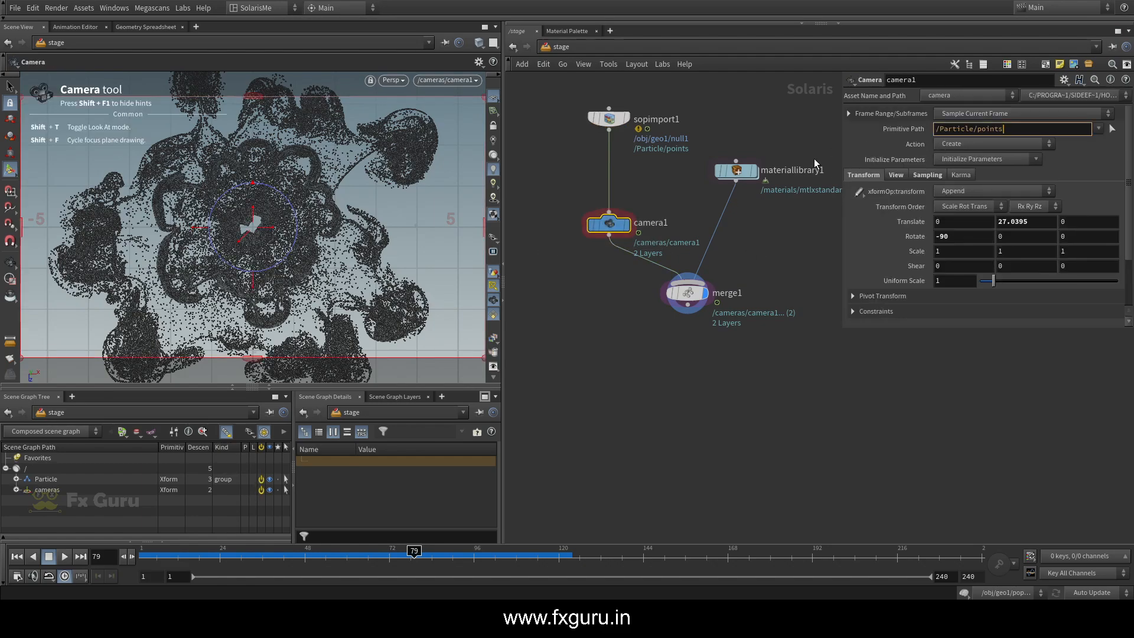
double_click(978, 130)
text(cam)
key(Return)
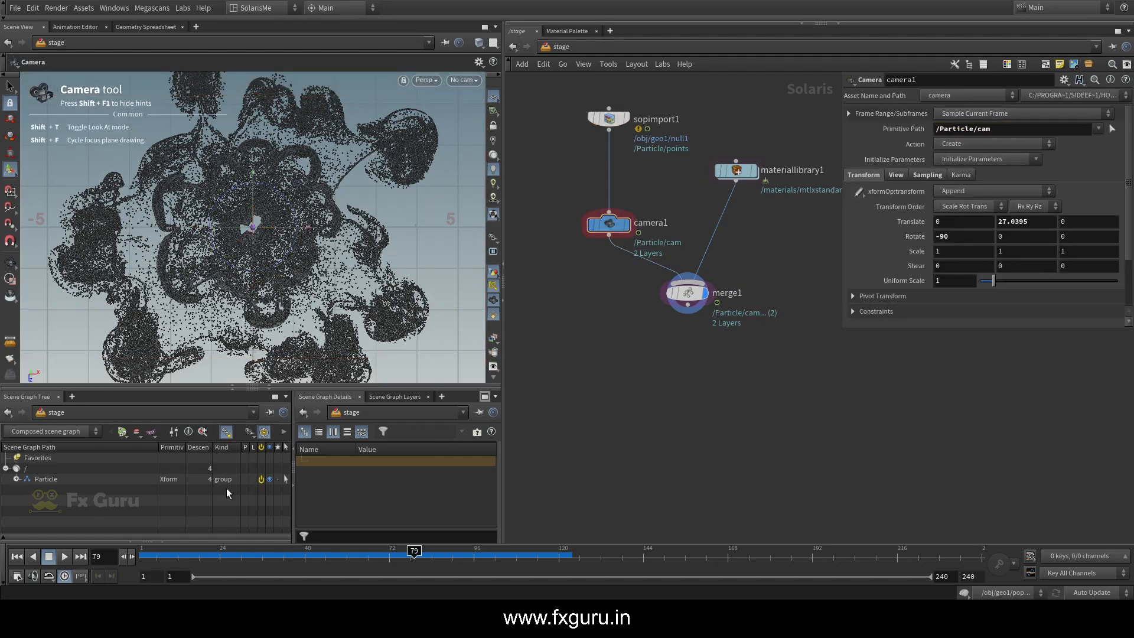
click(16, 479)
click(688, 293)
Set materiallibrary1's Material Path Prefix to /Particle/material and expand the Particle branch of merge1 in the scene graph
click(736, 170)
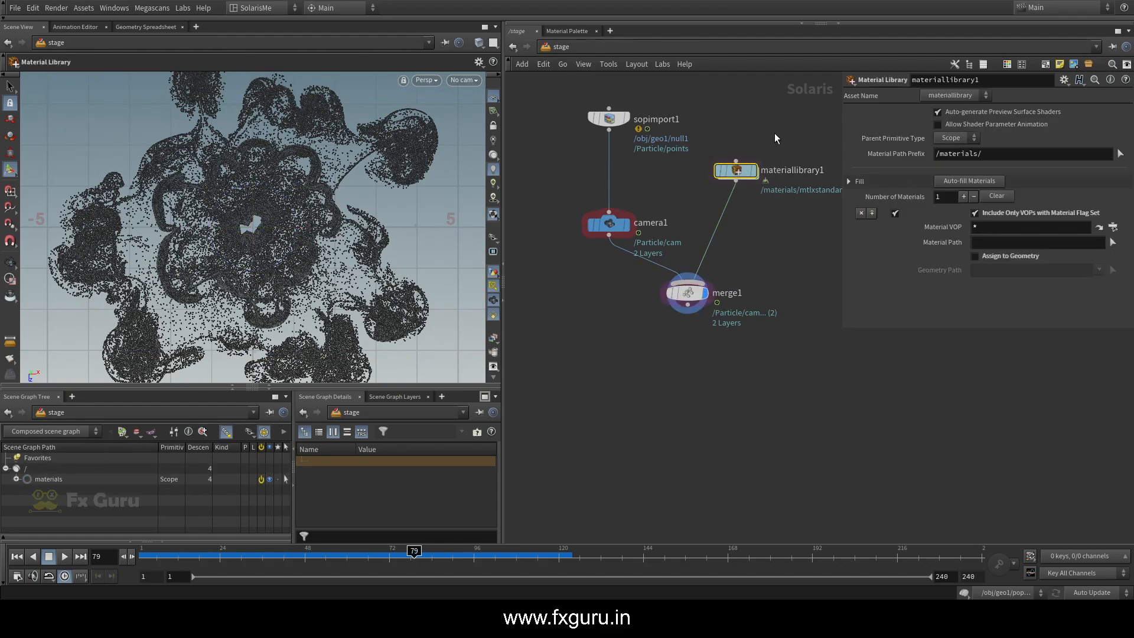
drag(996, 159, 940, 161)
key(ctrl+v)
drag(1008, 154, 986, 156)
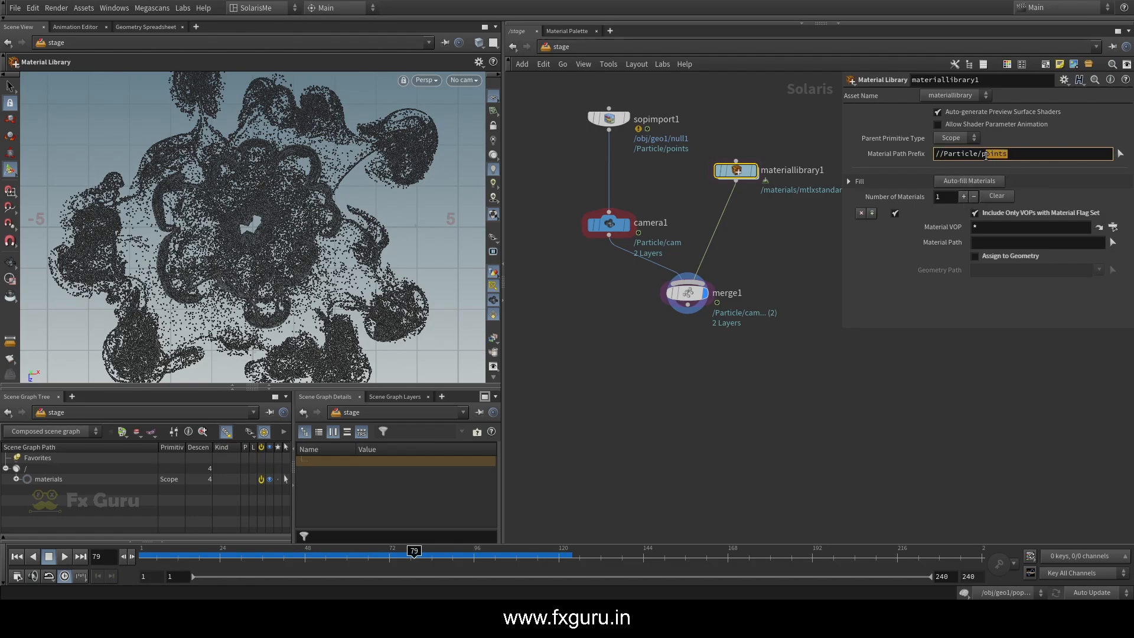
text(material)
key(Return)
click(687, 292)
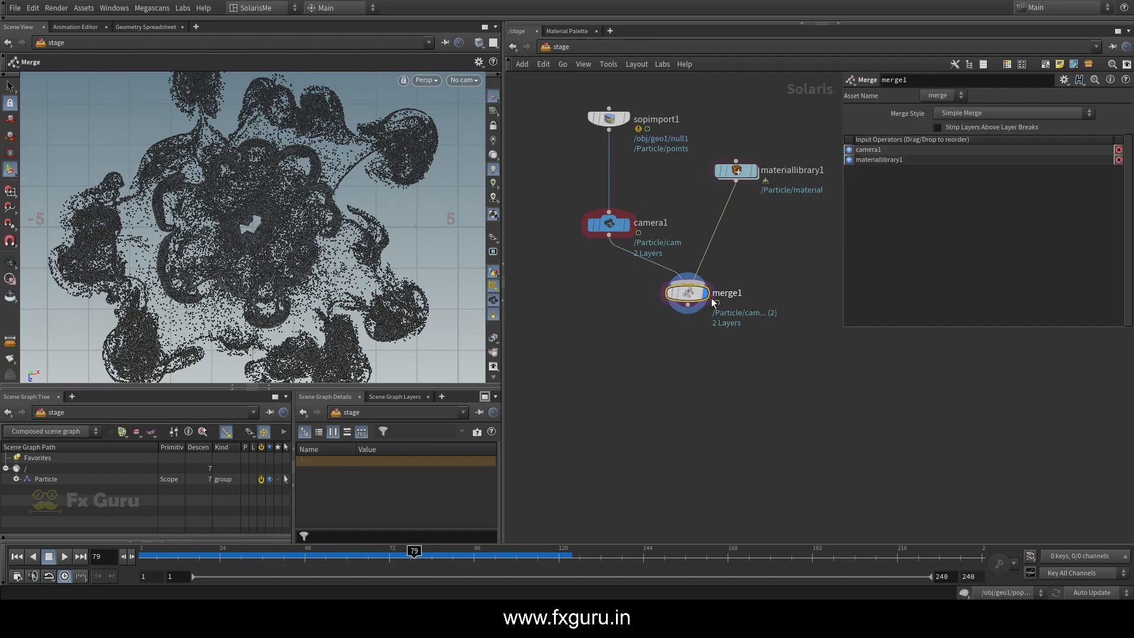
click(16, 479)
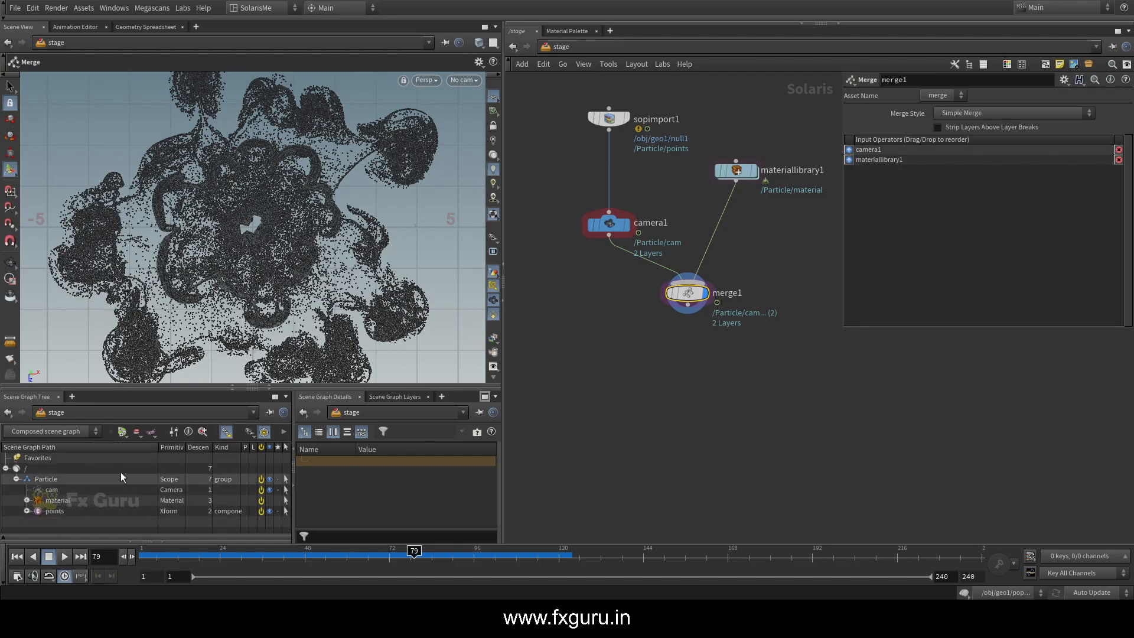
drag(162, 387, 161, 399)
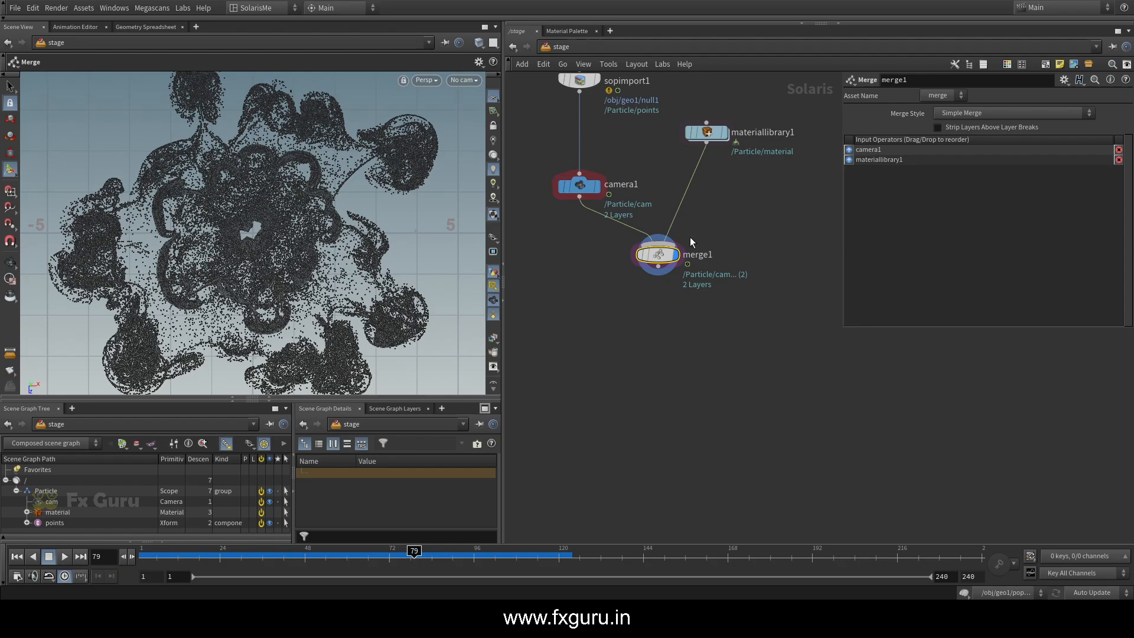
Rename the sopimport1 node to particle
click(607, 145)
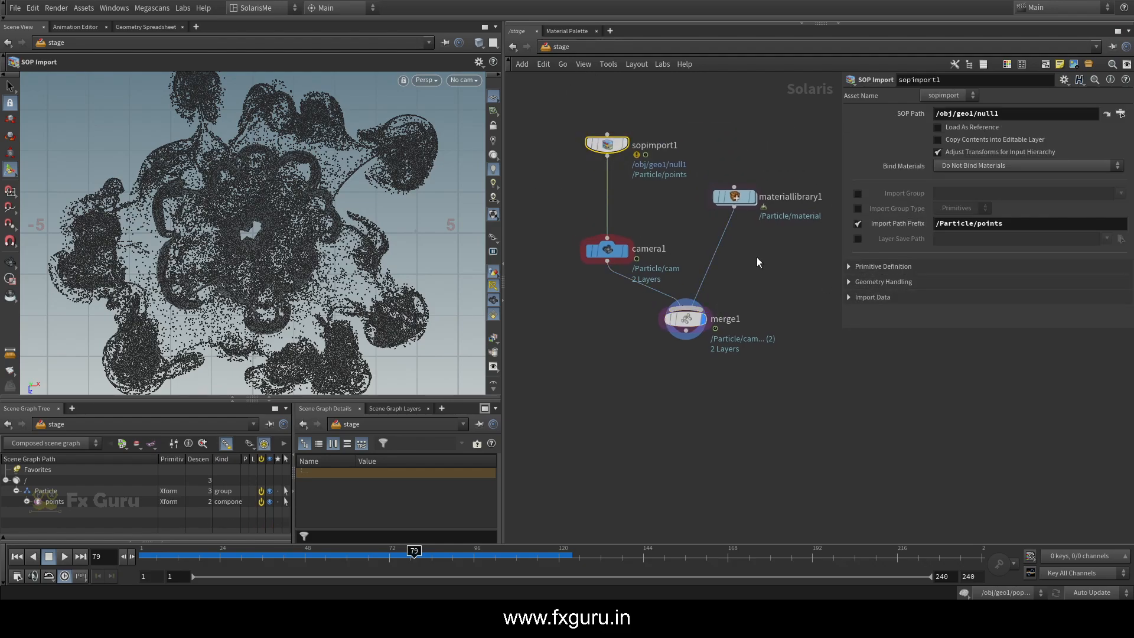
key(F2)
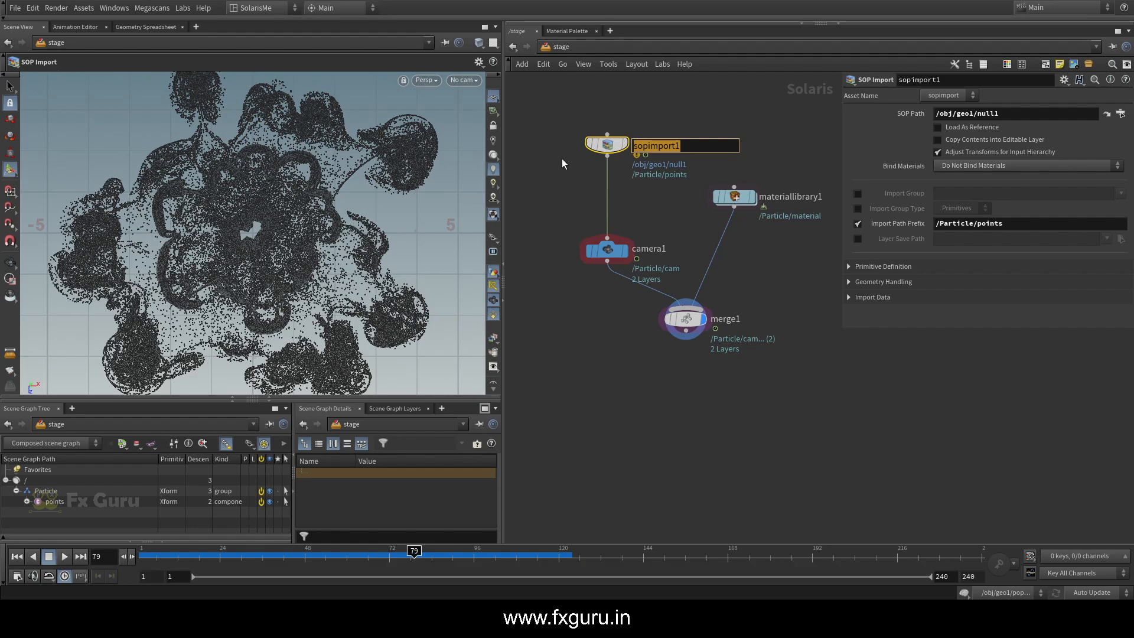
text(particle)
key(Return)
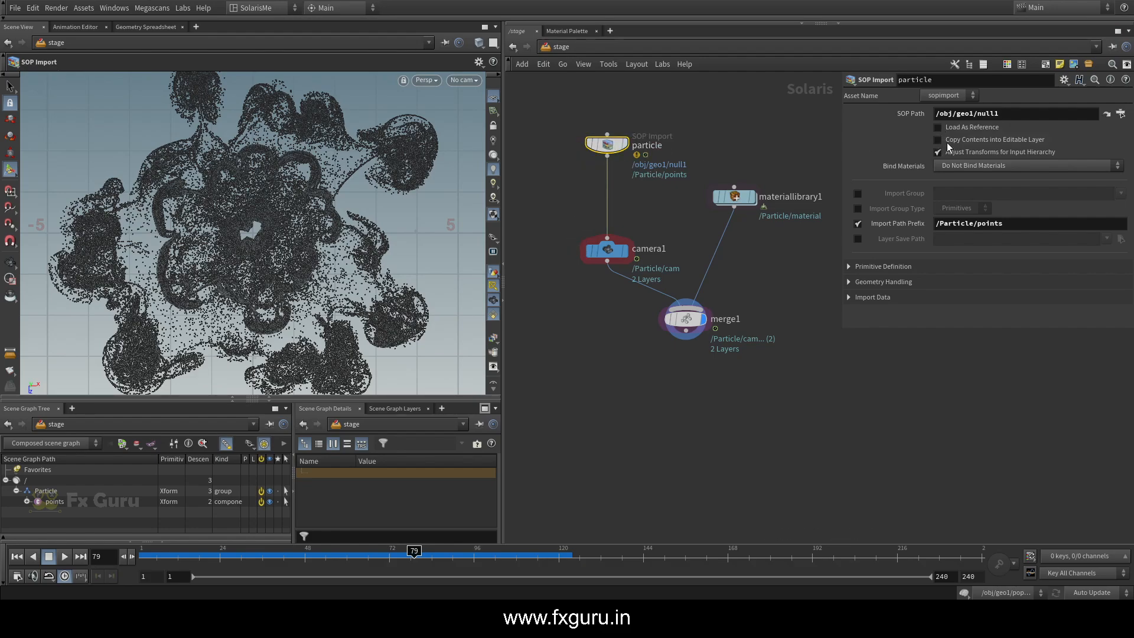
Turn on Copy Contents into Editable Layer for the particle import and enable the Attributes filter in its Import Data settings
click(988, 140)
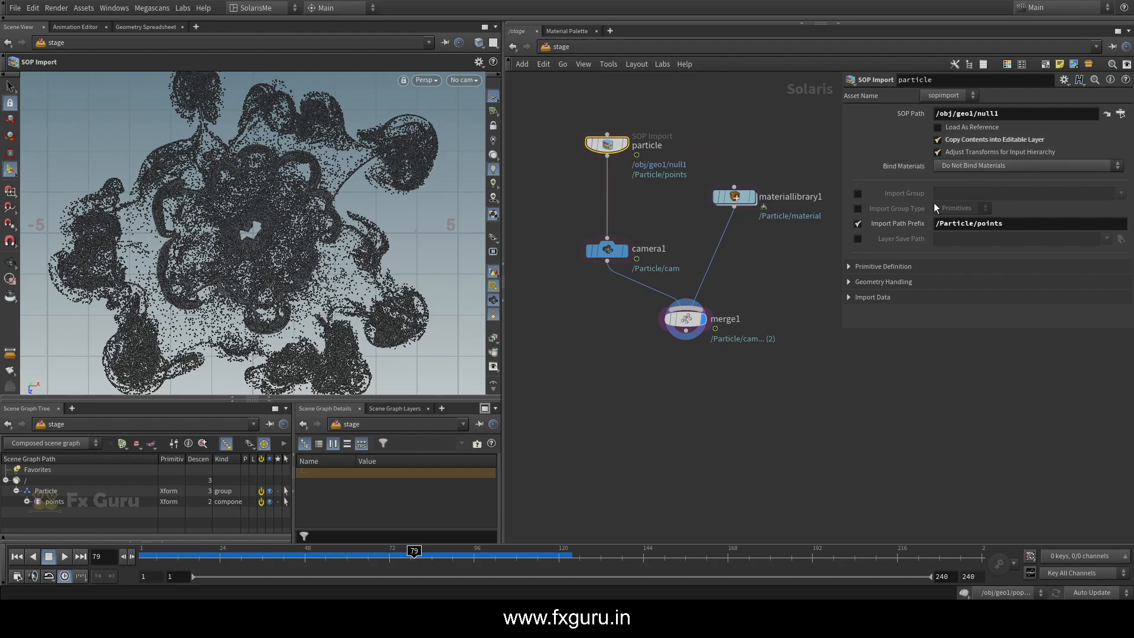
click(874, 298)
scroll(886, 260, down, 3)
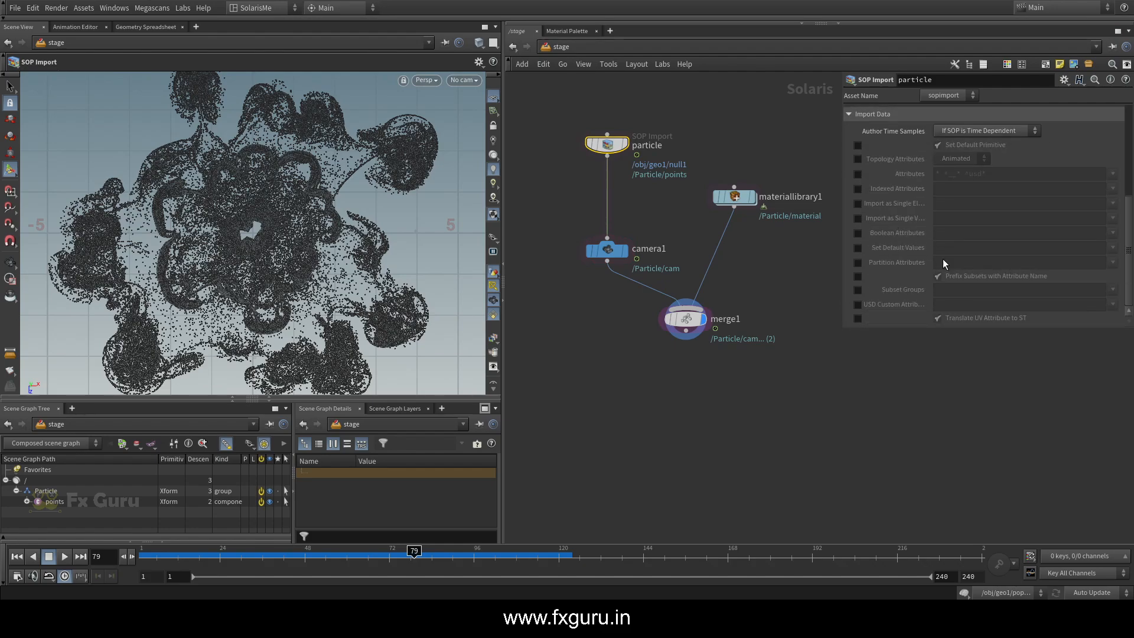
click(856, 161)
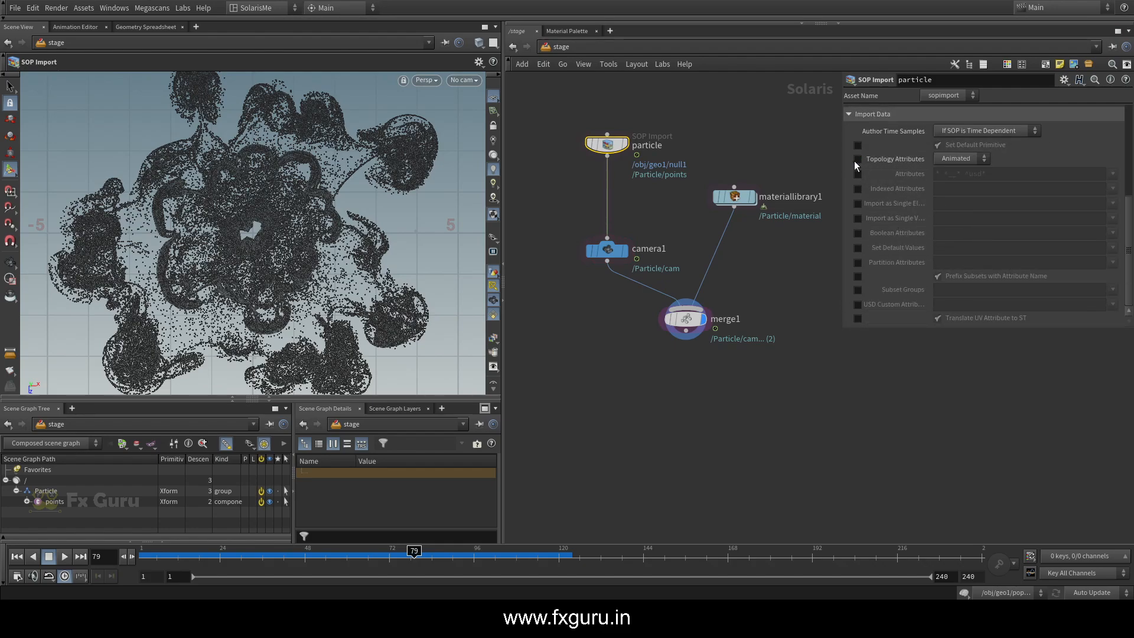
click(857, 161)
click(858, 174)
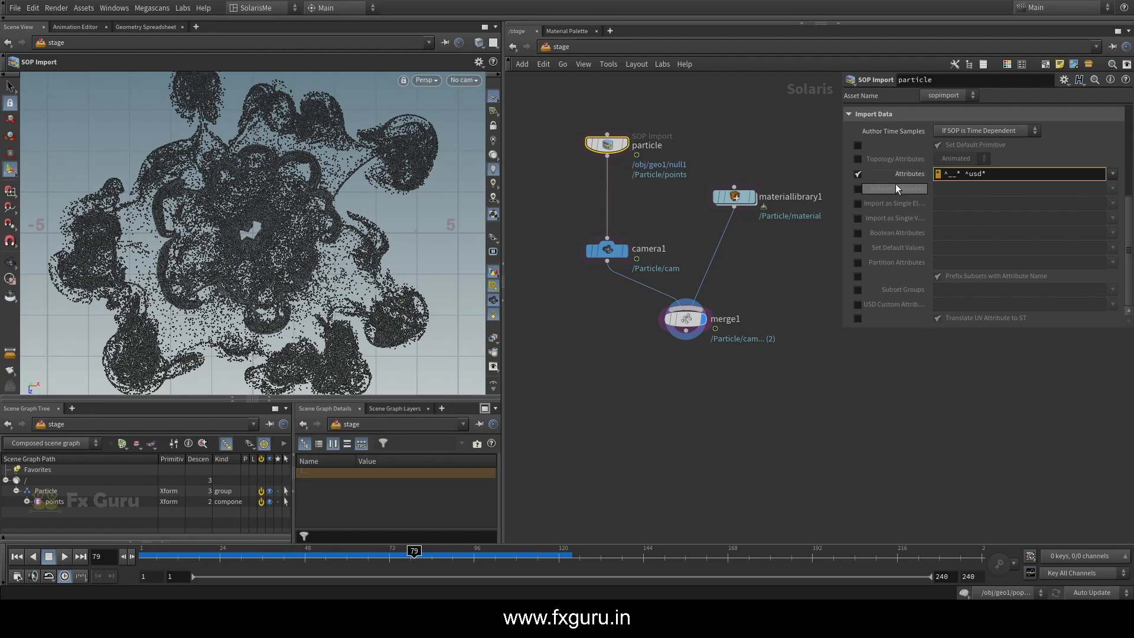
click(859, 175)
click(859, 175)
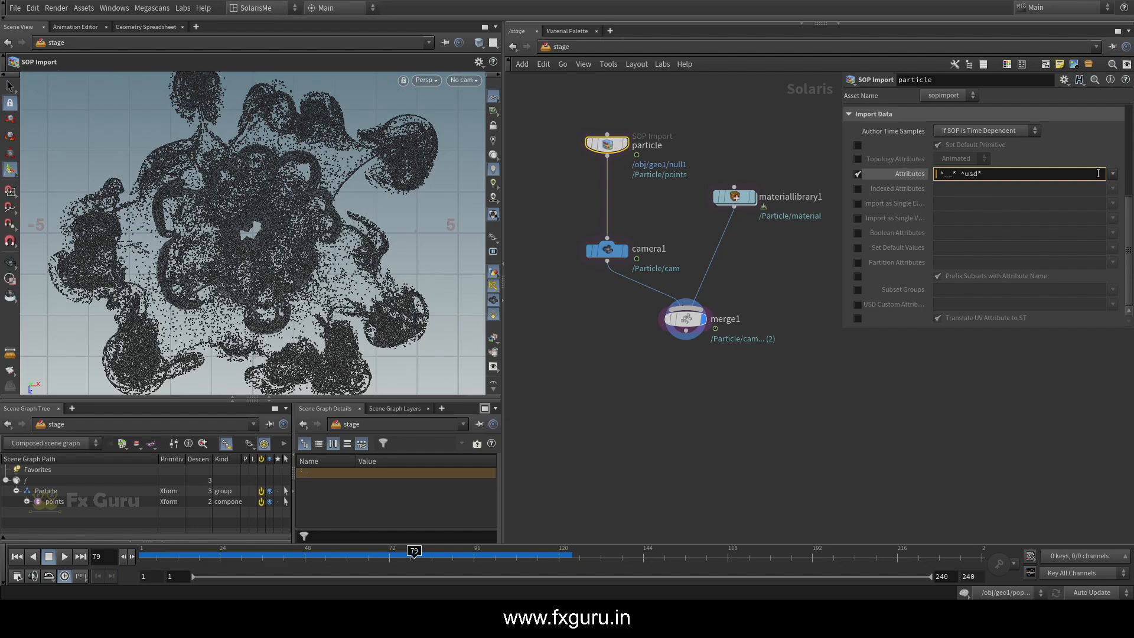
Add P, v, age, id and pscale to the particle import's Attributes list
click(1113, 174)
click(1093, 186)
click(1113, 174)
click(1111, 199)
click(1113, 174)
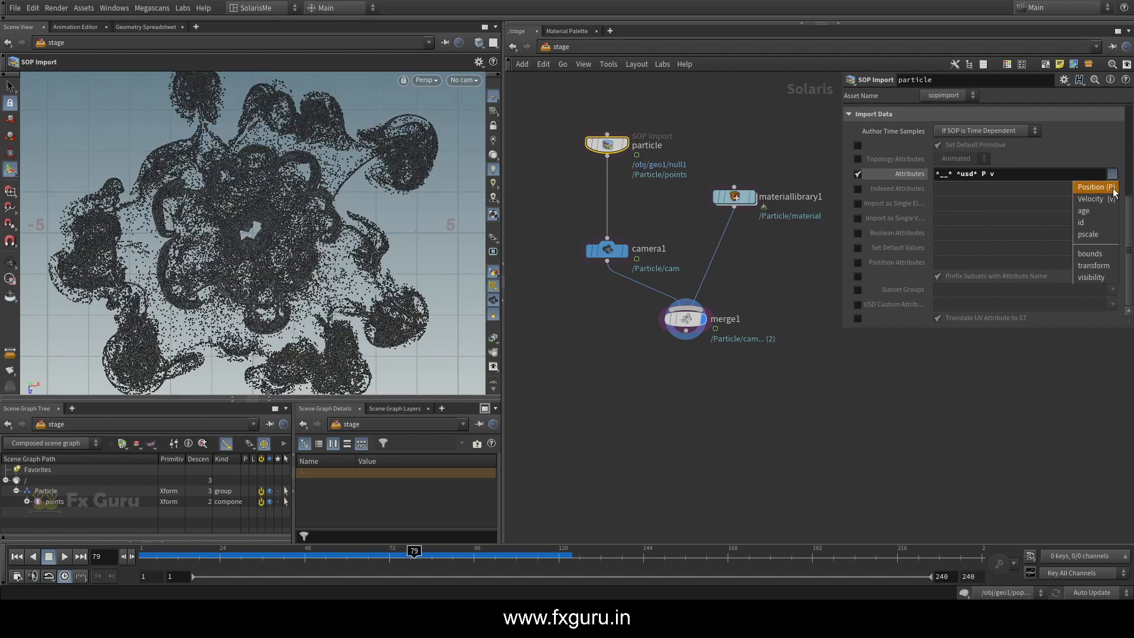
click(1090, 210)
click(1113, 174)
click(1101, 222)
click(1113, 174)
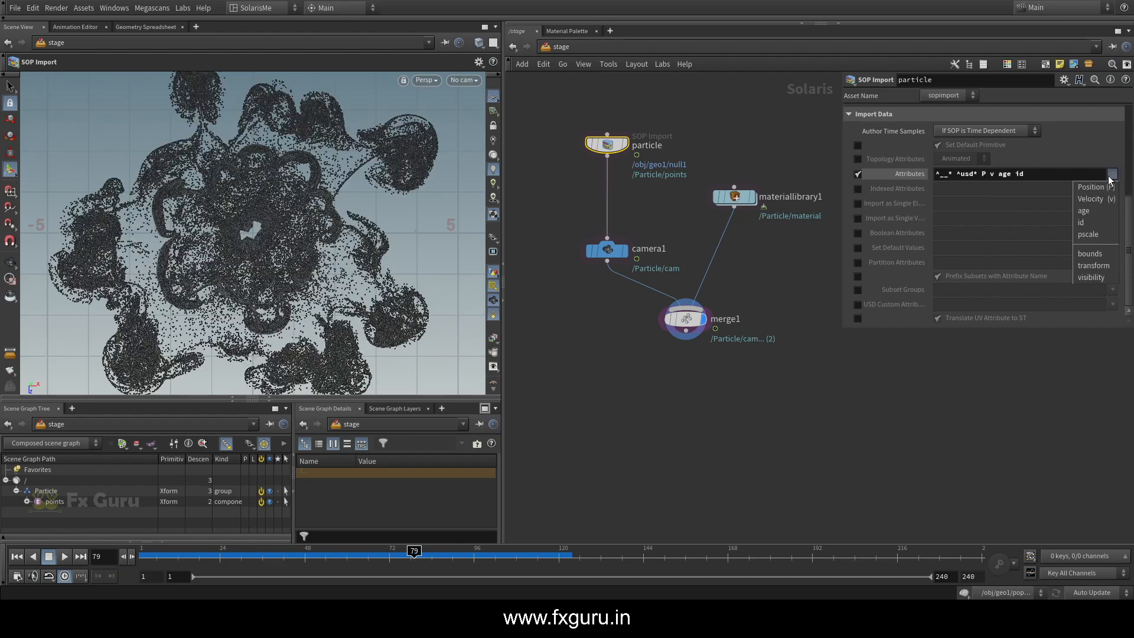
click(1099, 234)
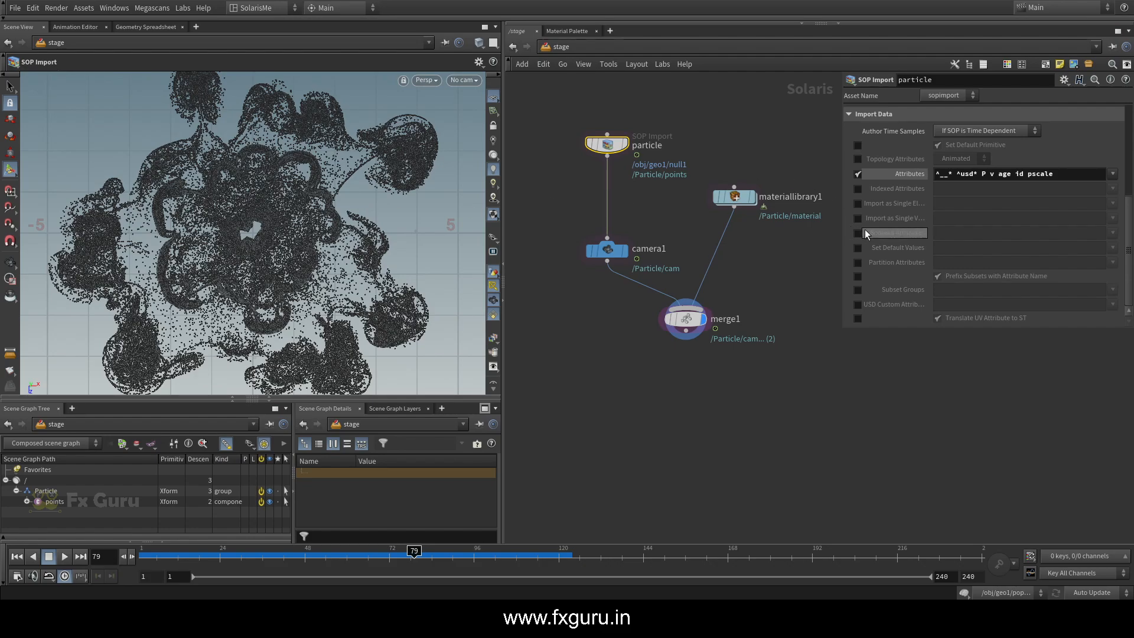
Append an Assign Material node below merge1 and display it
click(858, 248)
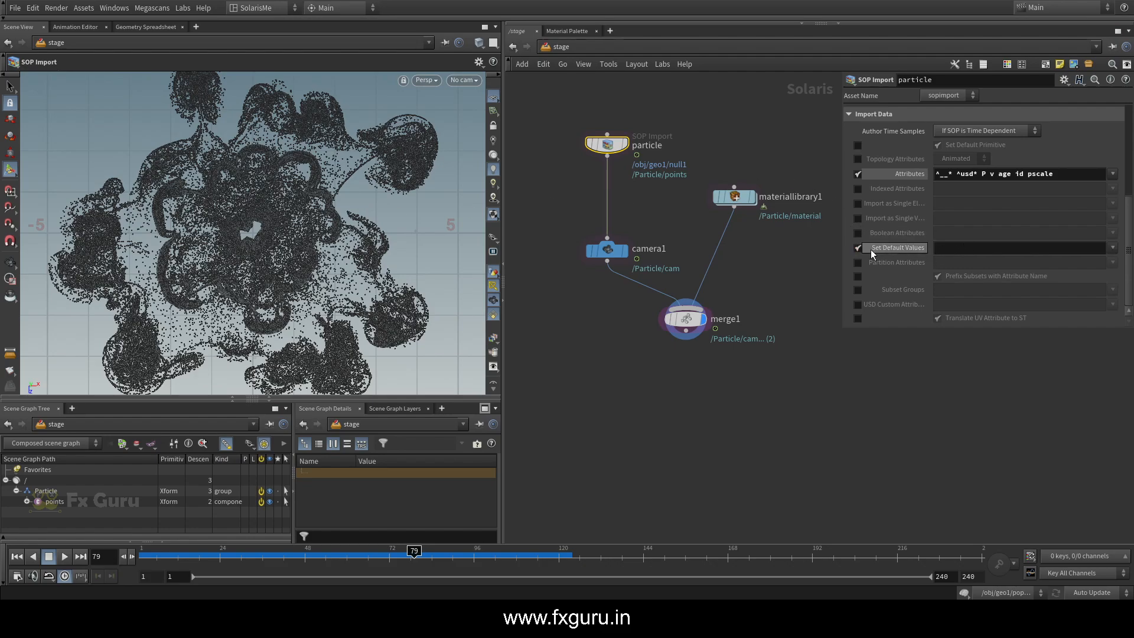
click(859, 249)
middle_drag(766, 296, 713, 226)
click(634, 249)
drag(634, 251, 624, 283)
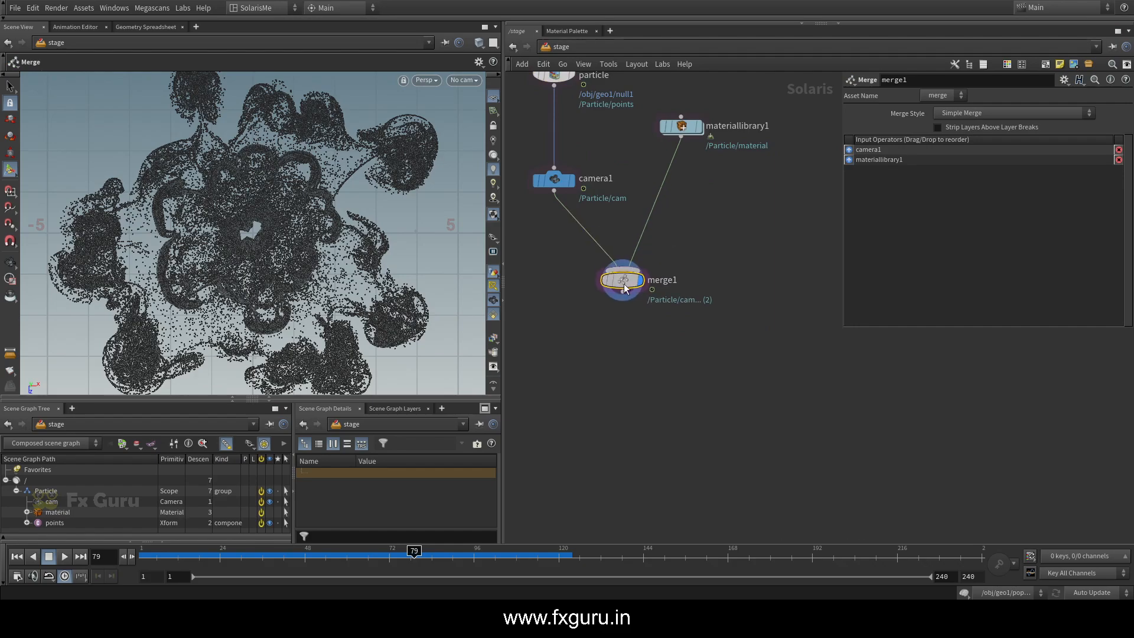
middle_drag(654, 344, 688, 289)
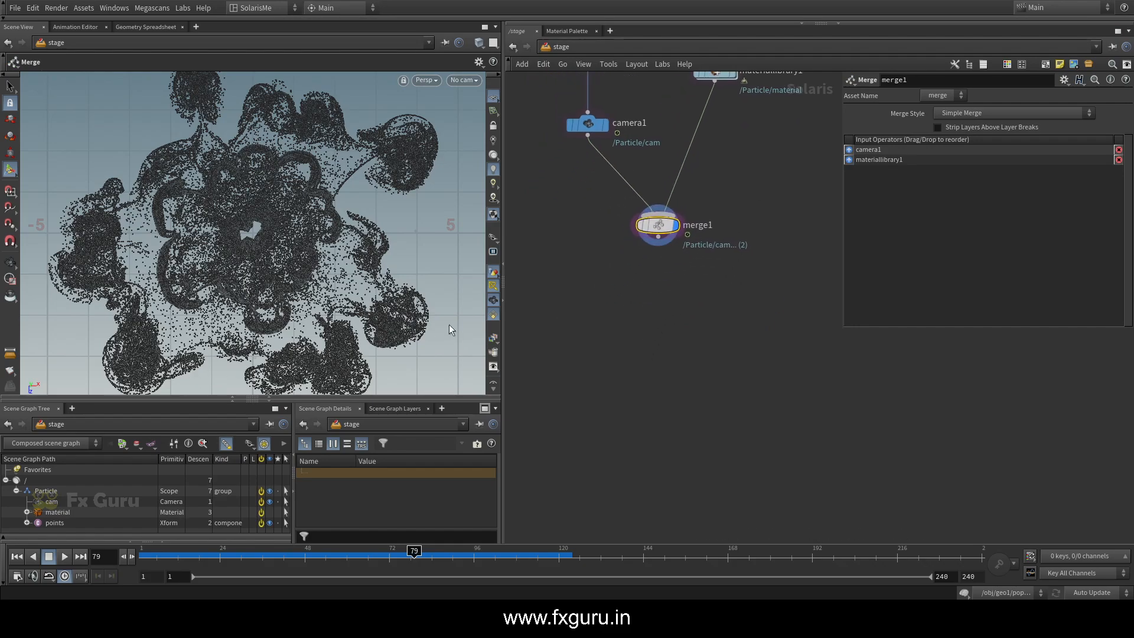
key(Tab)
text(as)
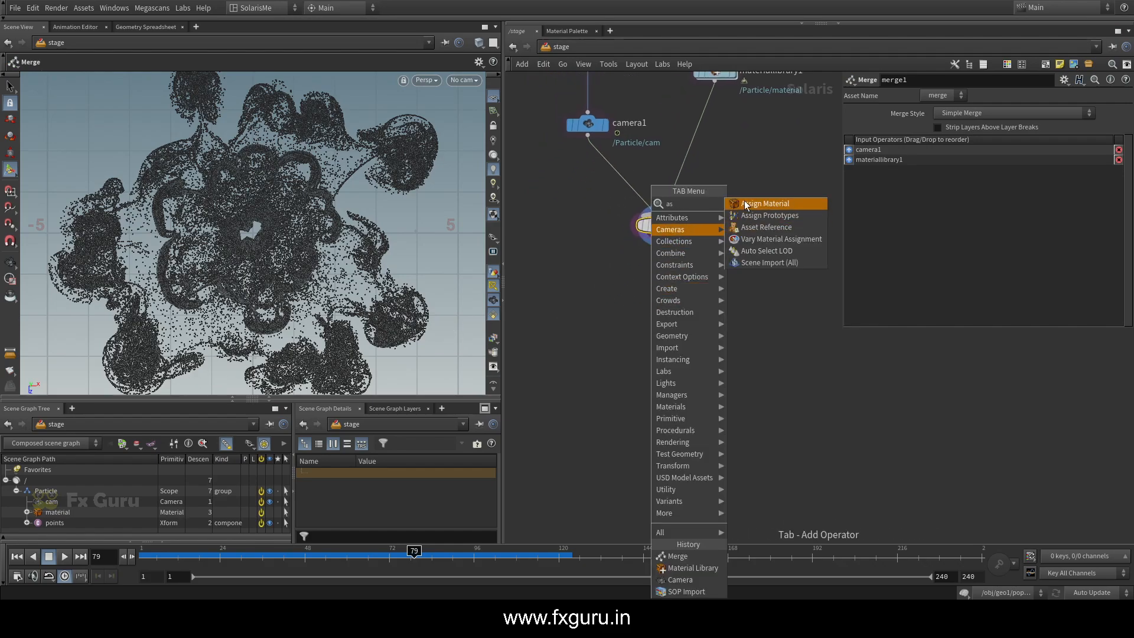
click(765, 204)
click(660, 306)
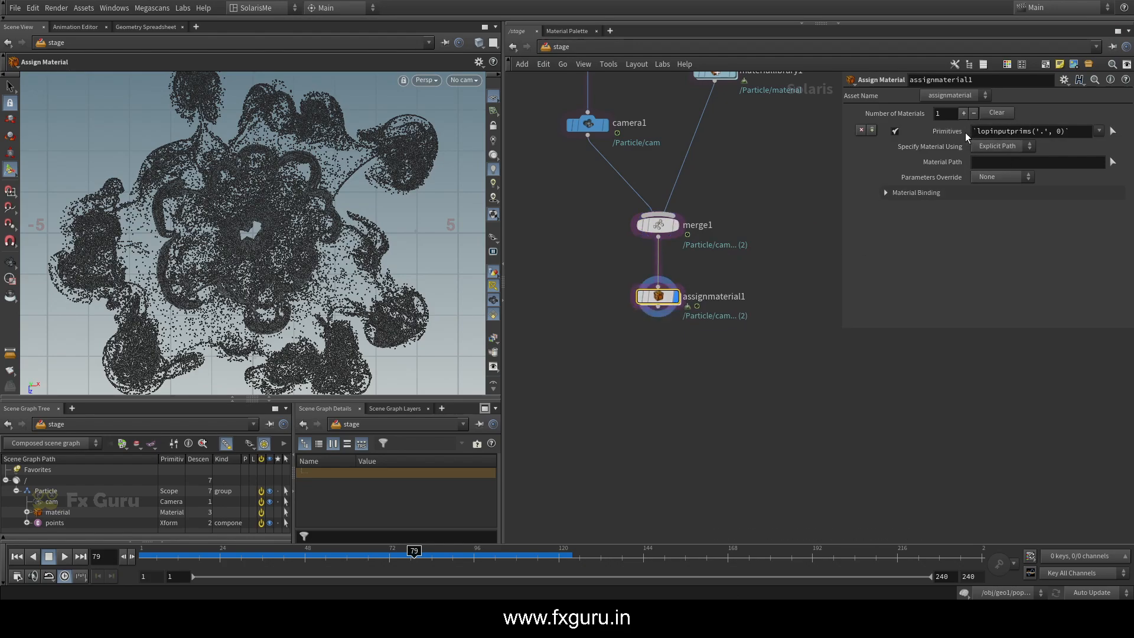
Set assignmaterial1's Primitives to /Particle/points/points_0 and its Material Path to /Particle/material/mtlxstandard_surface1
click(27, 523)
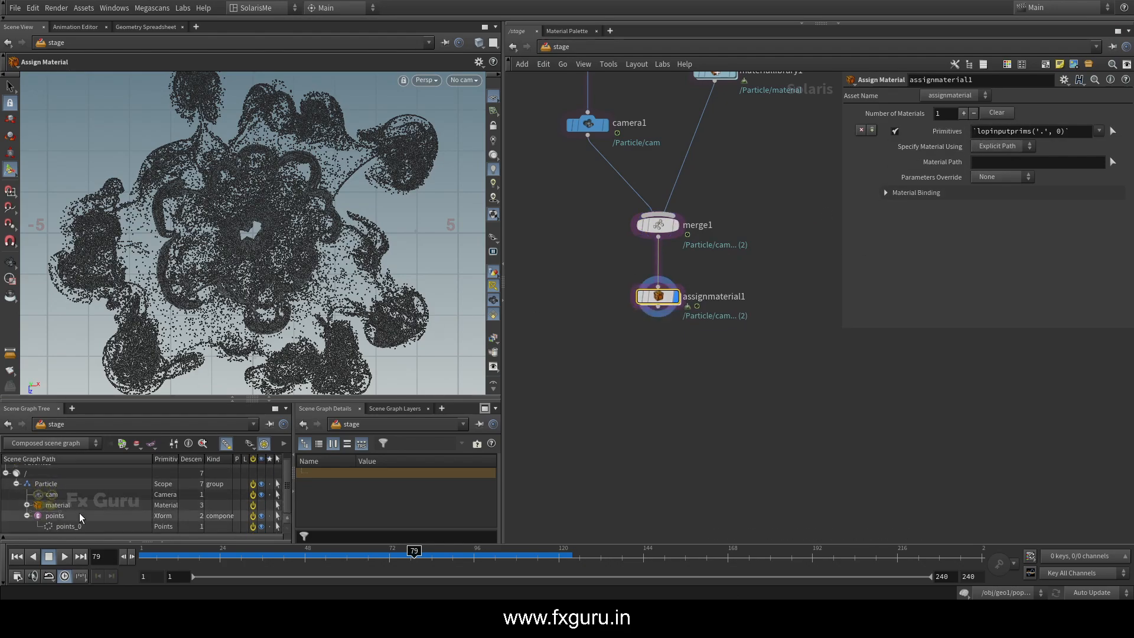
drag(60, 531, 986, 132)
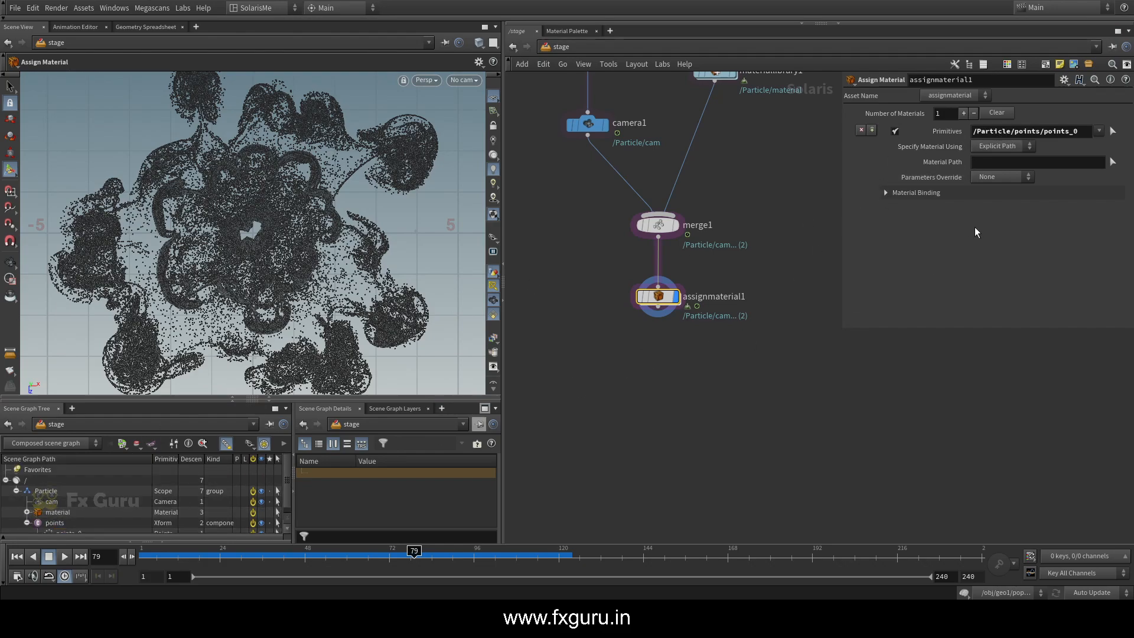
click(26, 512)
scroll(67, 492, down, 2)
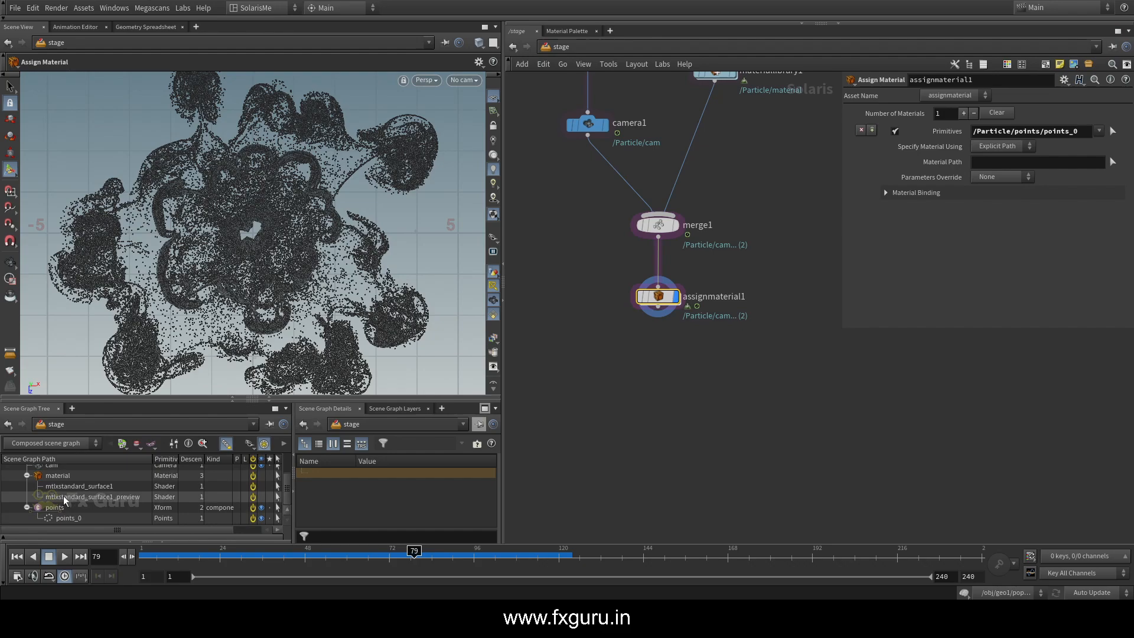
drag(71, 489, 1003, 166)
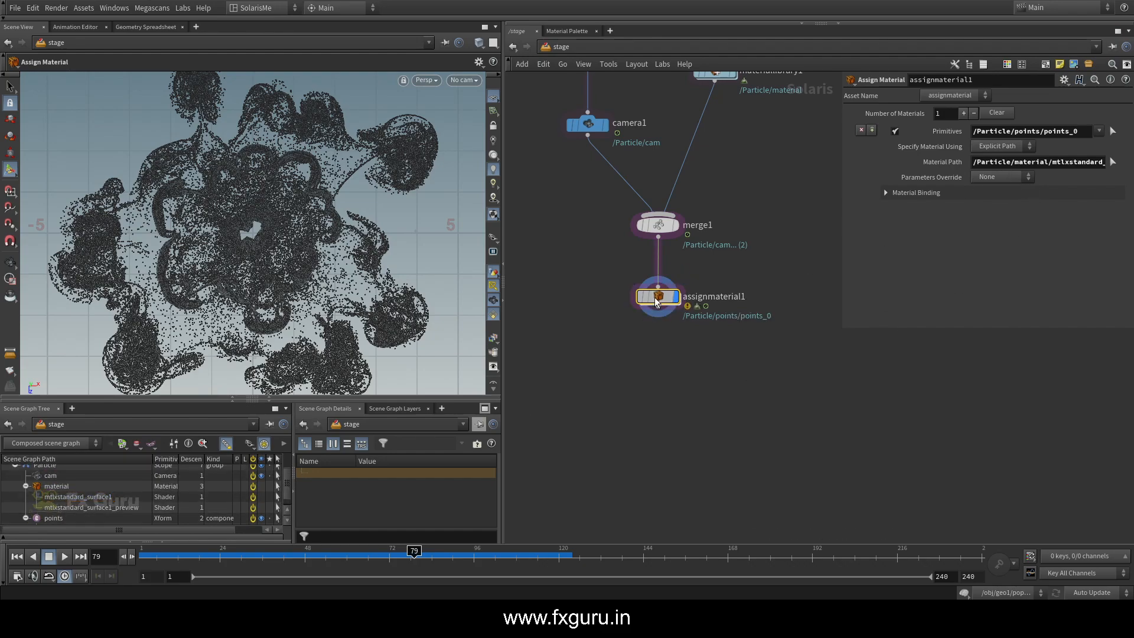
Read assignmaterial1's warning and remove the material entry from materiallibrary1, checking the result at merge1
click(626, 300)
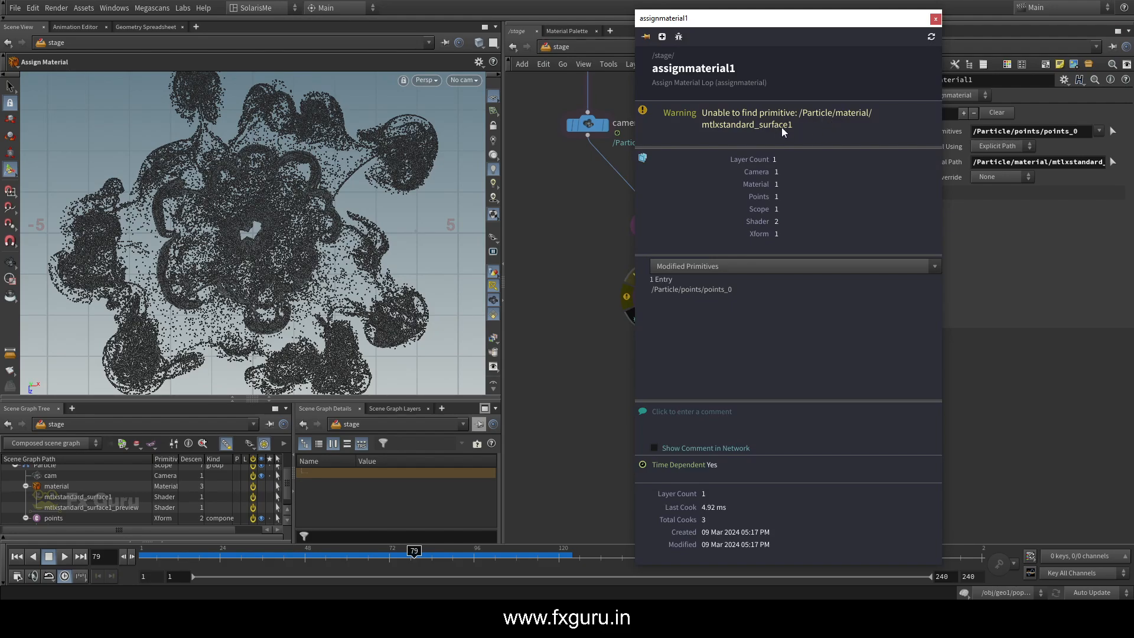
click(936, 19)
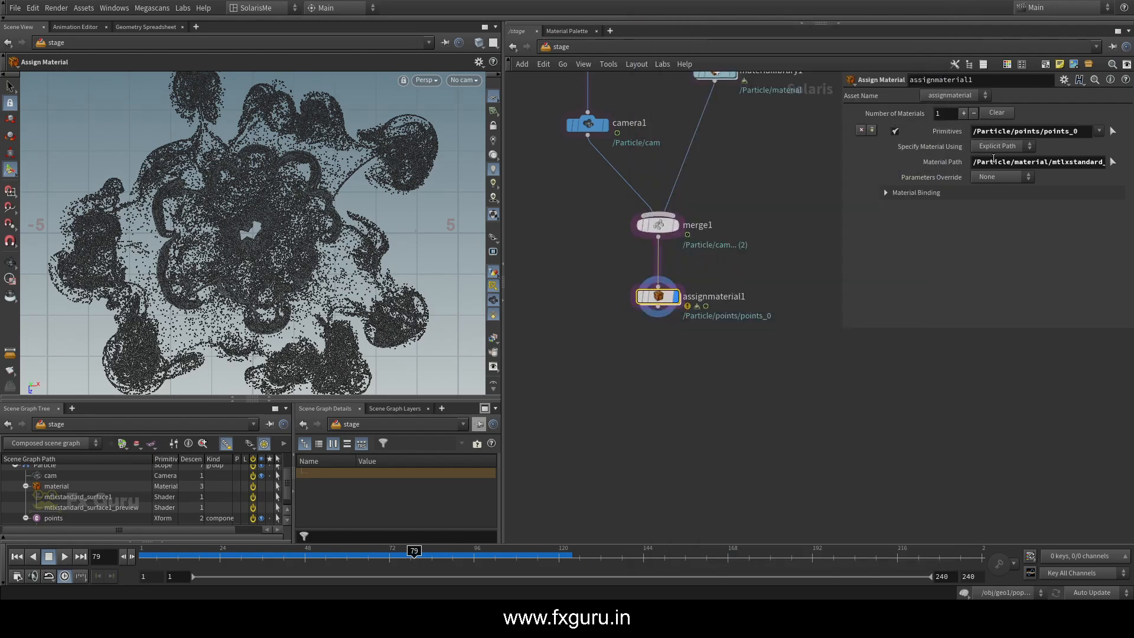
click(717, 126)
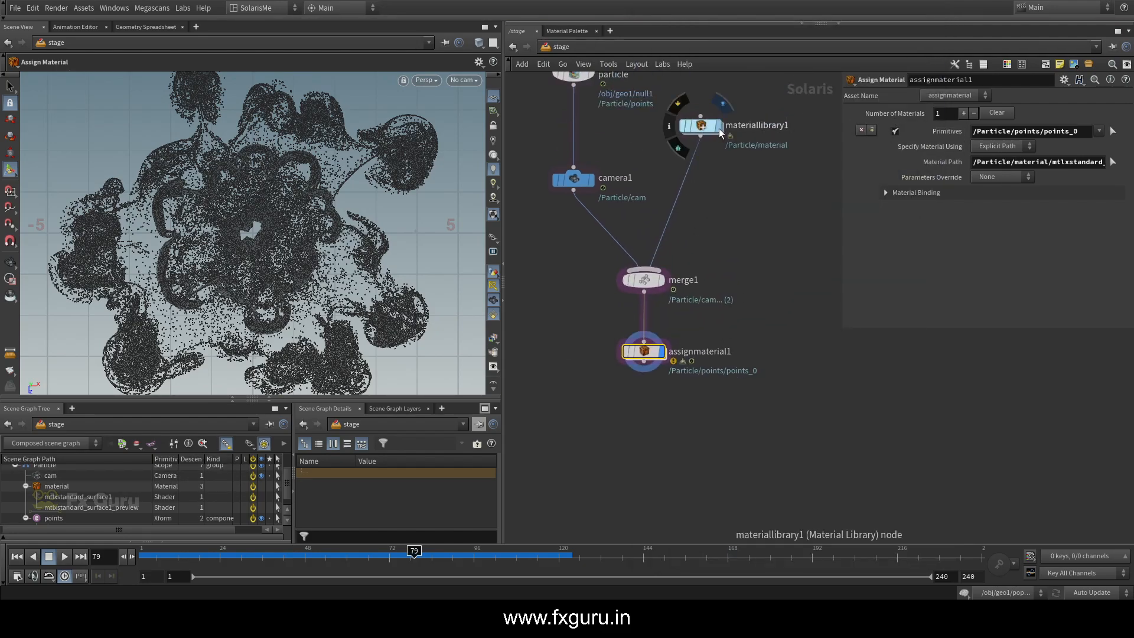
click(974, 196)
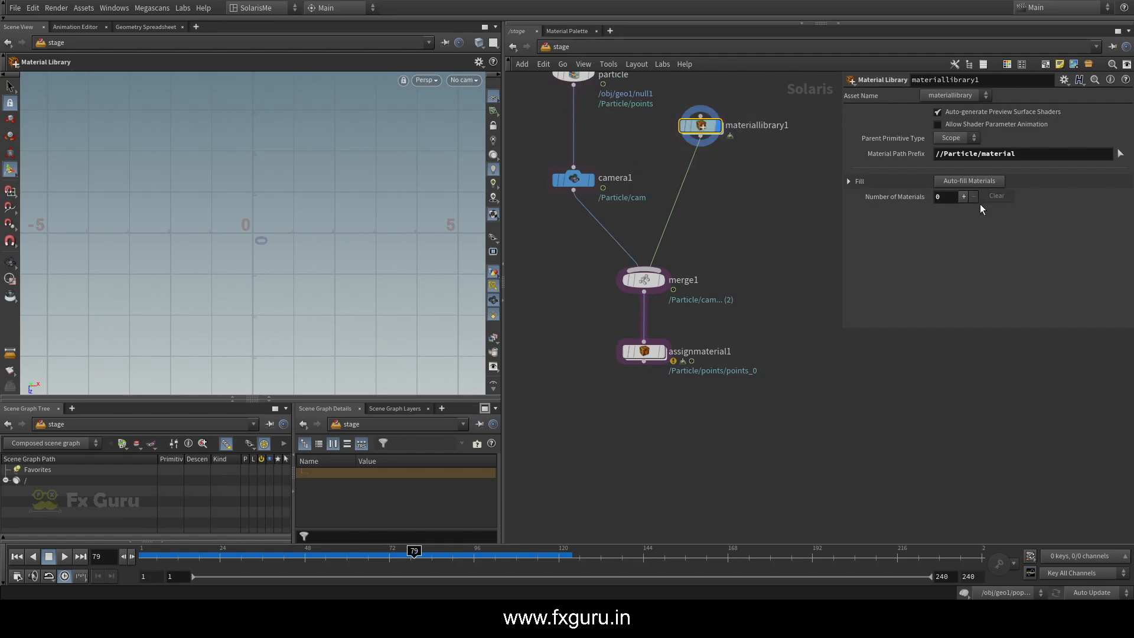
click(633, 282)
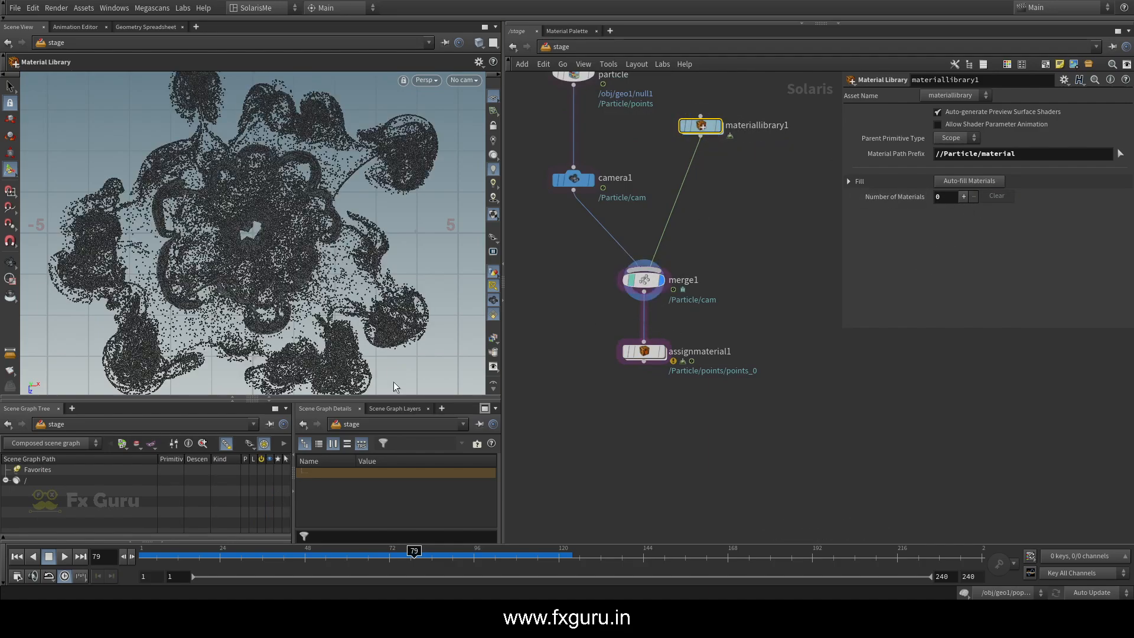
click(630, 288)
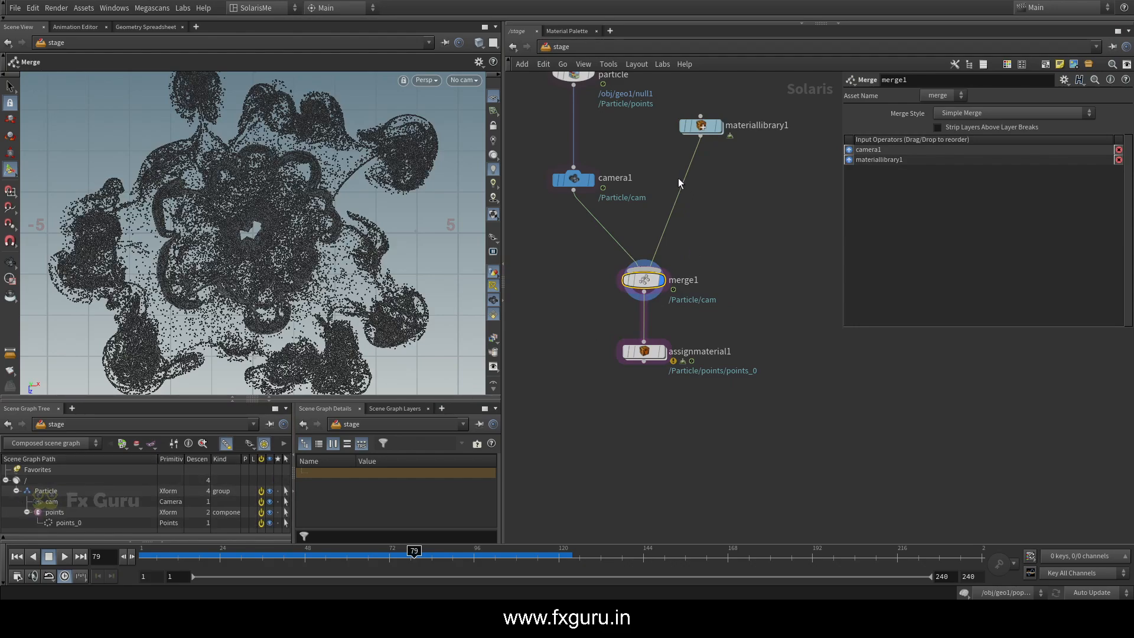
Refill materiallibrary1 with its mtlxstandard_surface1 shader and expand the materials branch of merge1 in the scene graph
double_click(701, 126)
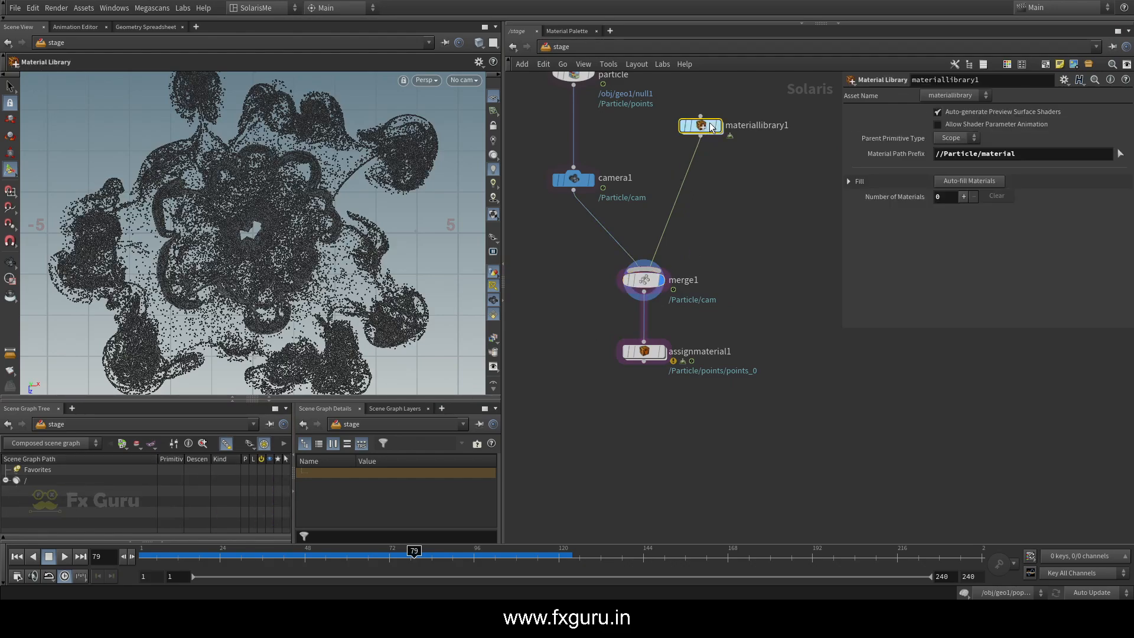
click(569, 48)
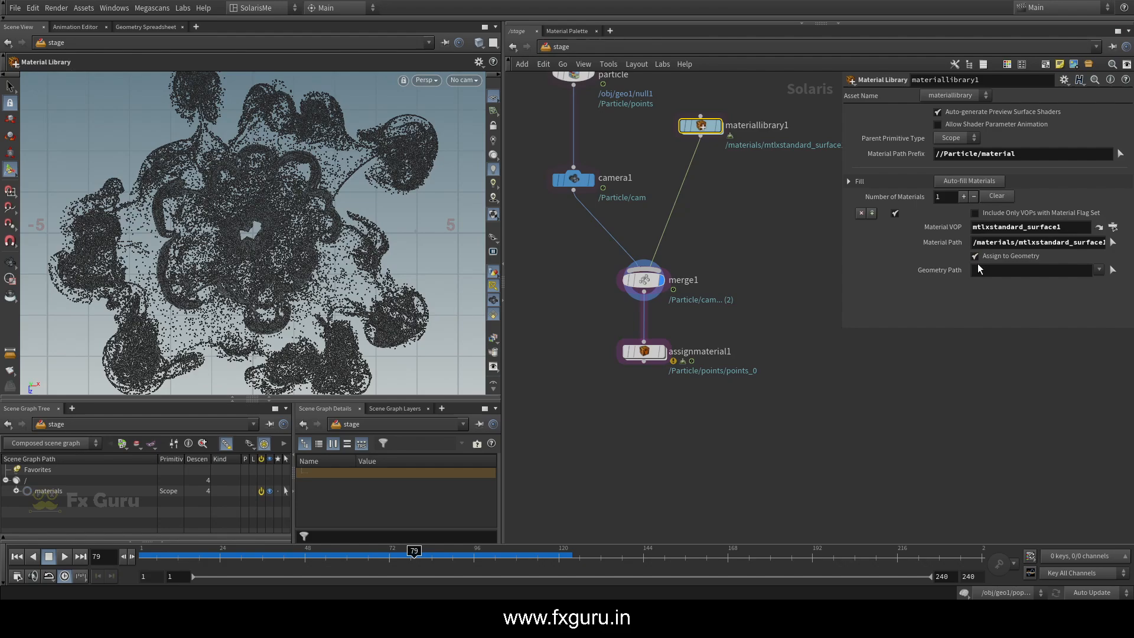
click(644, 280)
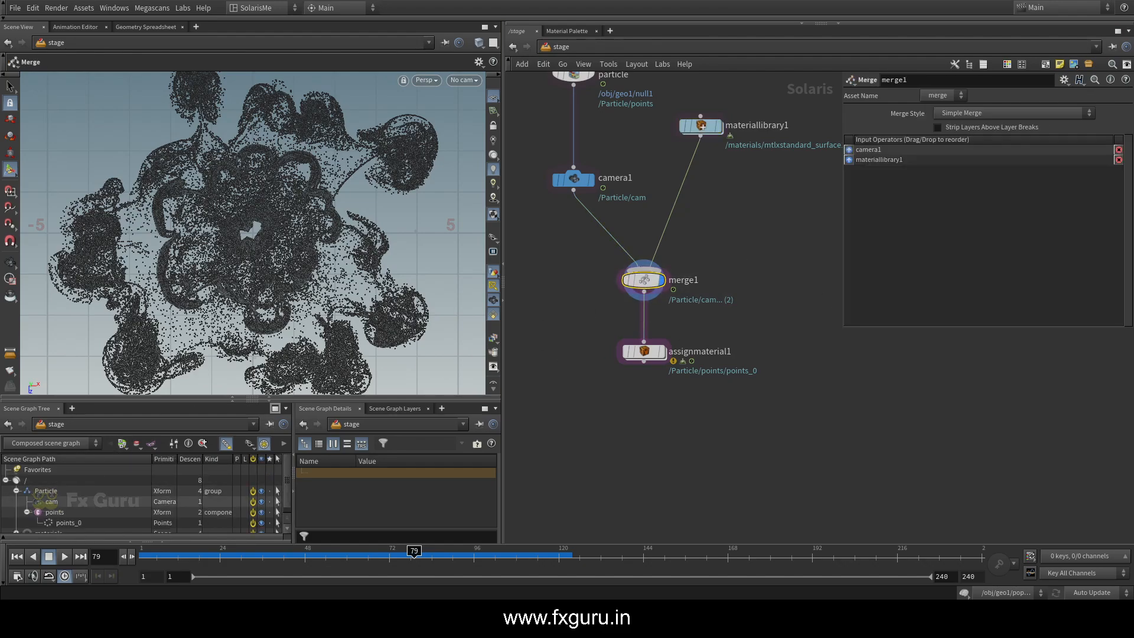
scroll(71, 512, down, 1)
click(16, 527)
scroll(69, 516, down, 1)
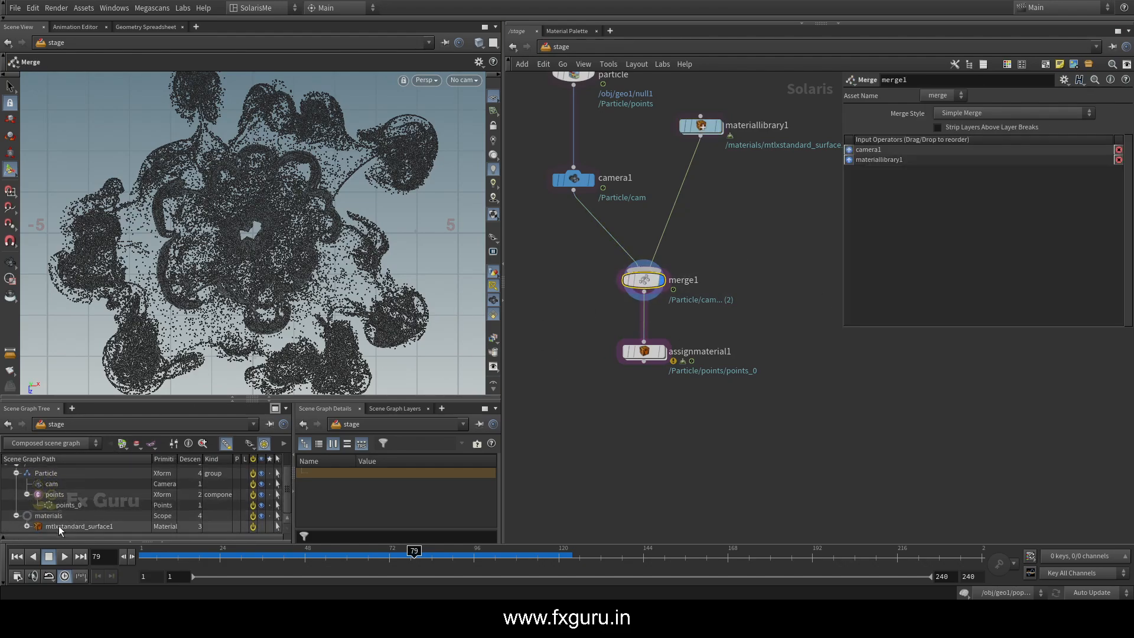
Set assignmaterial1's Material Path to /materials/mtlxstandard_surface1 and display that node
click(644, 351)
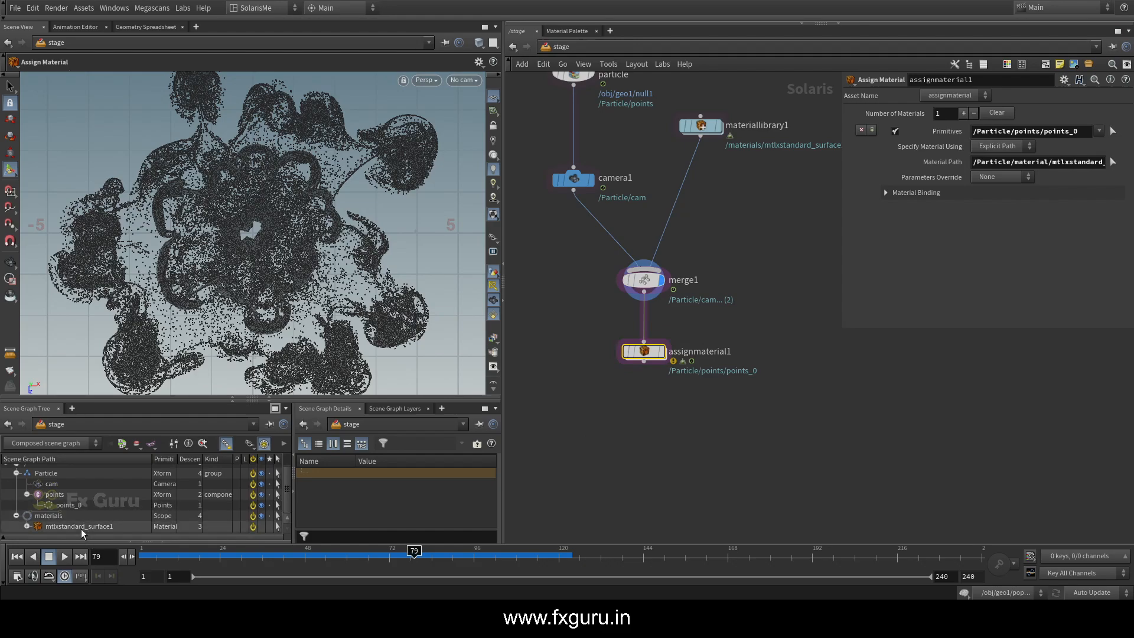
drag(76, 526, 1087, 164)
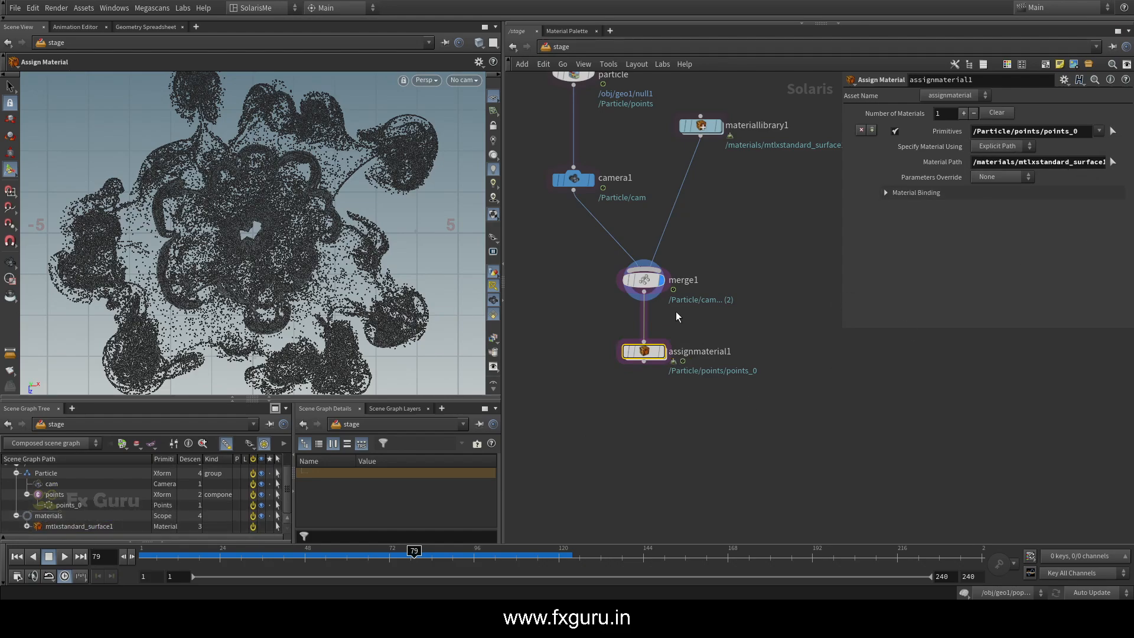
click(661, 351)
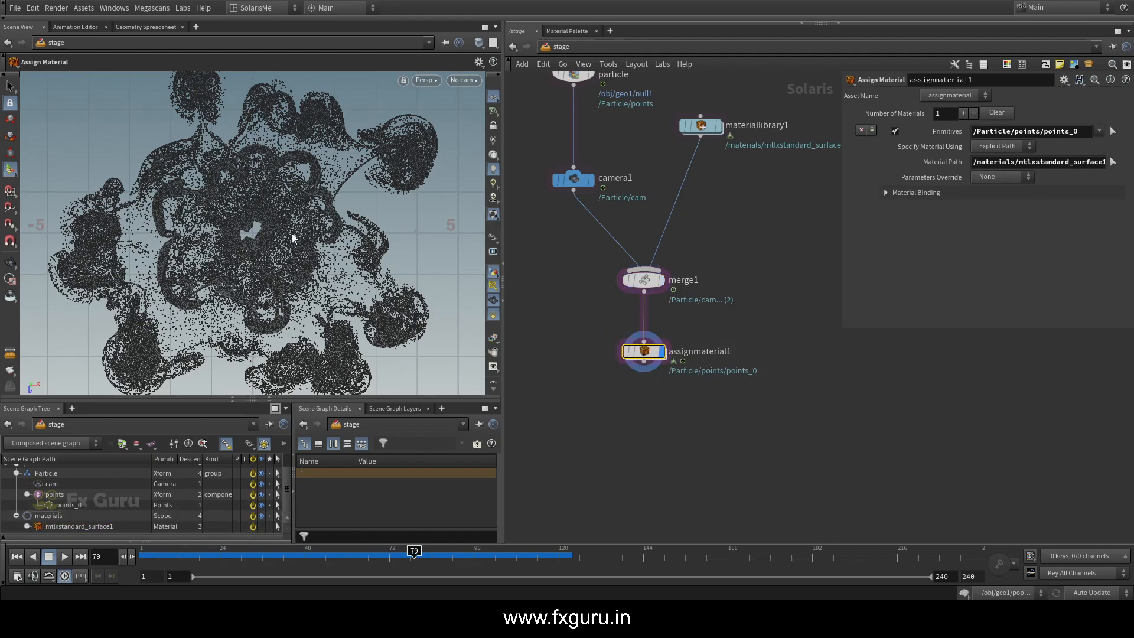
click(643, 361)
key(Tab)
mouse_move(645, 399)
key(Escape)
Look through the /Particle/cam camera in the viewport and render the view with Karma
click(423, 81)
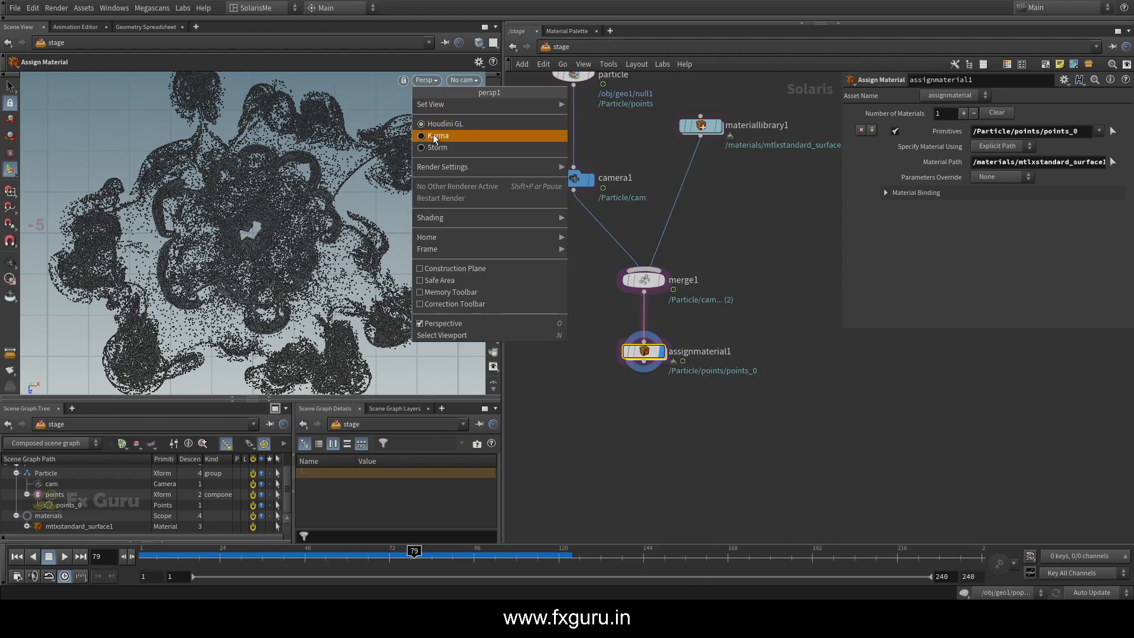
click(456, 80)
click(458, 80)
click(468, 94)
click(424, 80)
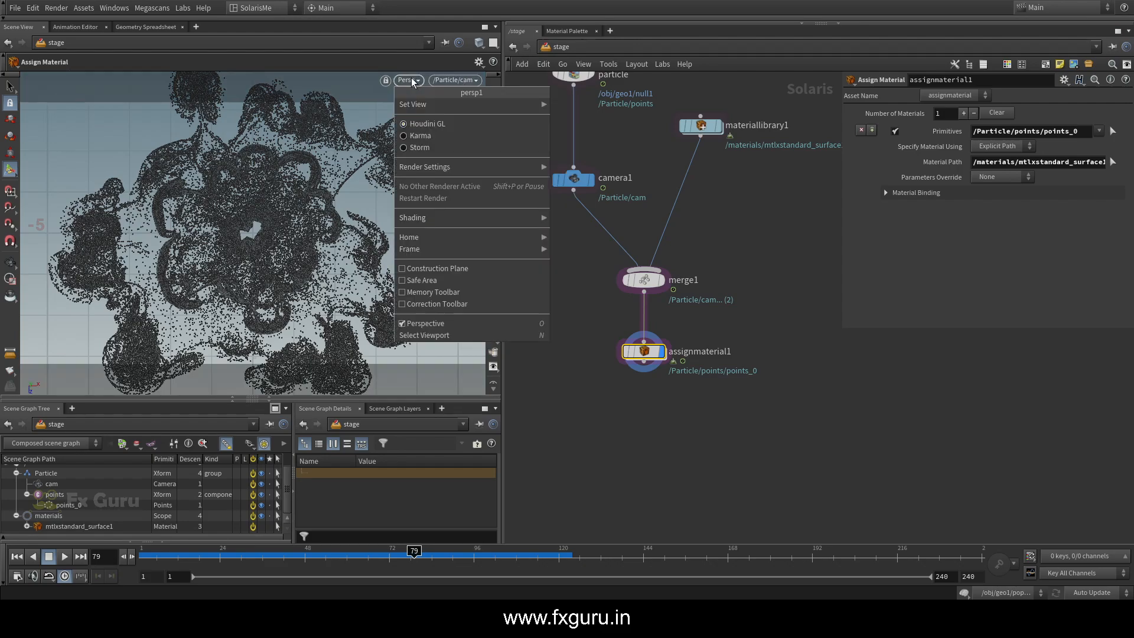
click(419, 137)
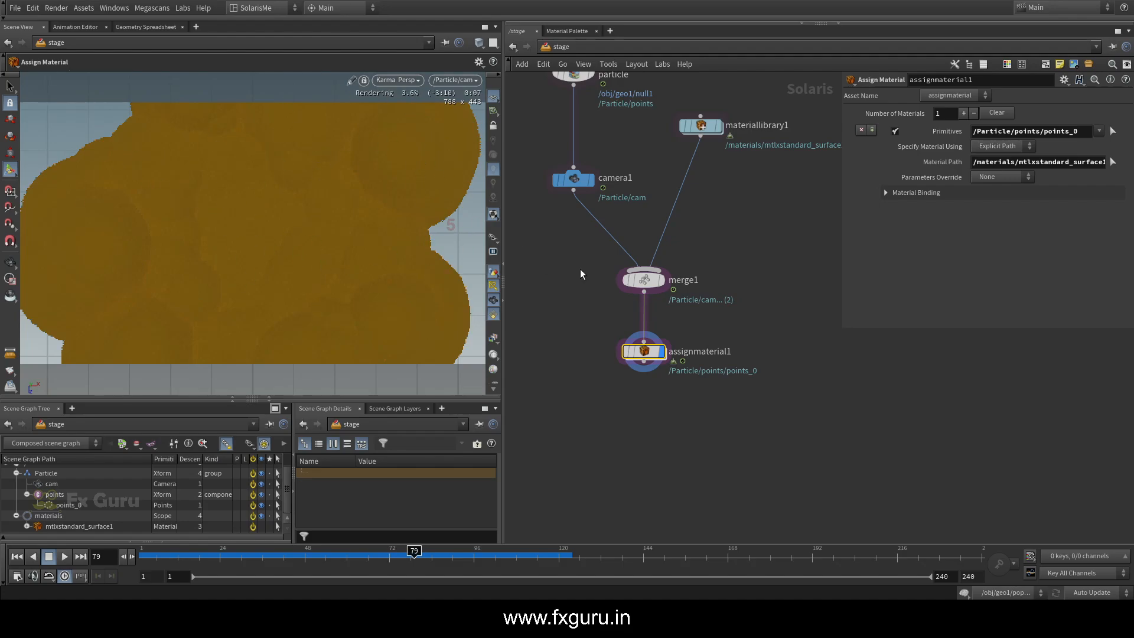
Append an Attribute Wrangle node below assignmaterial1 and start editing its VEXpression
middle_drag(592, 332, 646, 256)
middle_drag(693, 336, 641, 310)
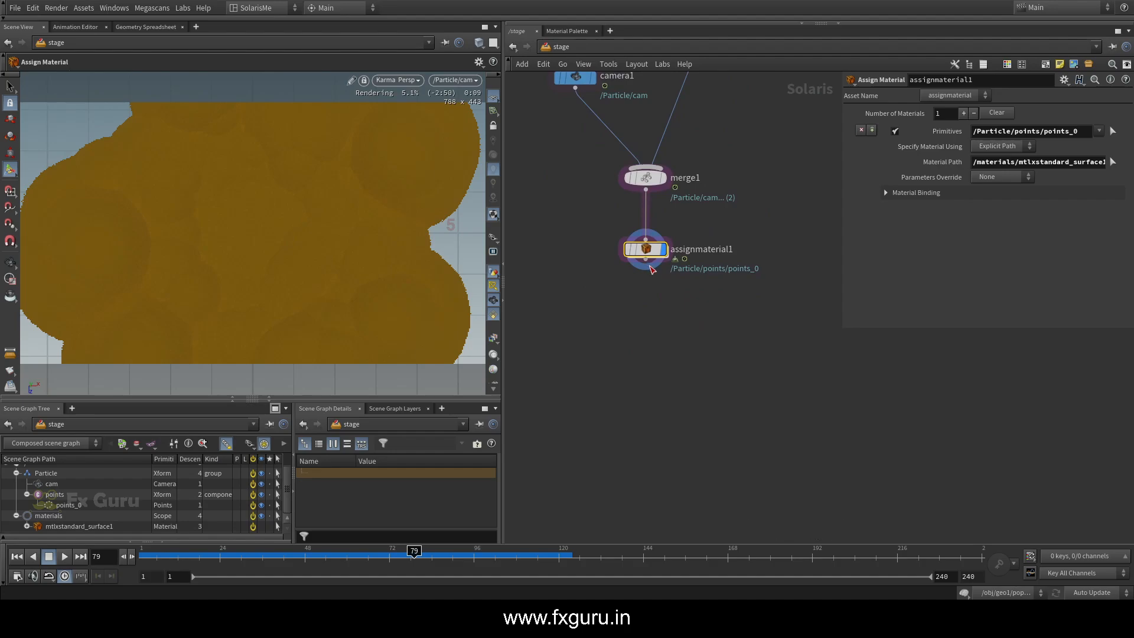
key(Tab)
text(aw)
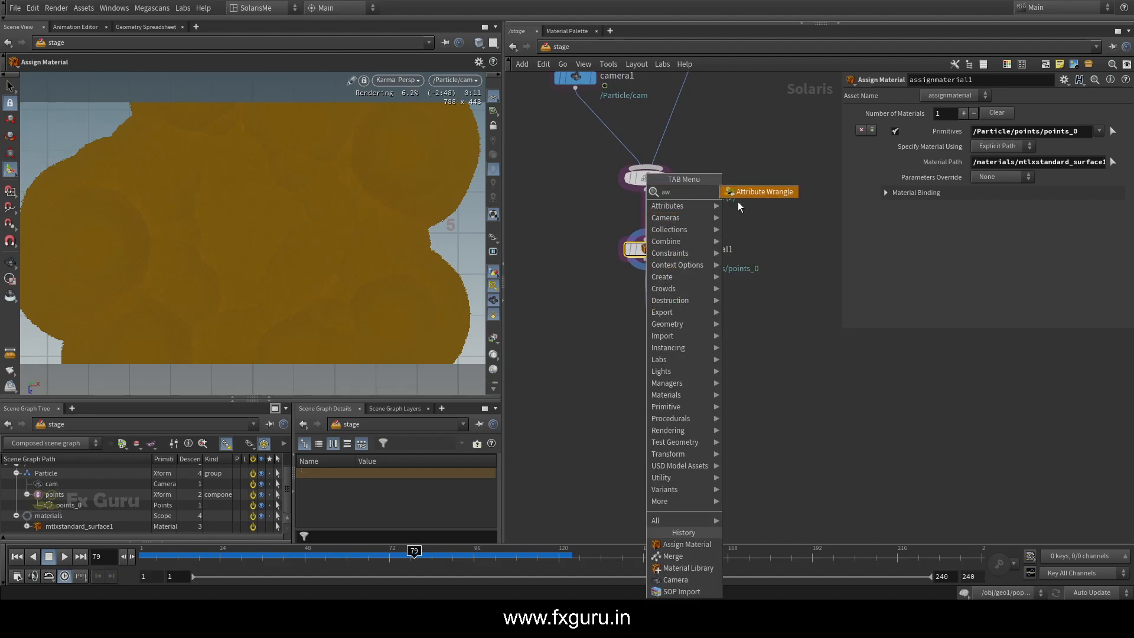
key(Return)
click(894, 202)
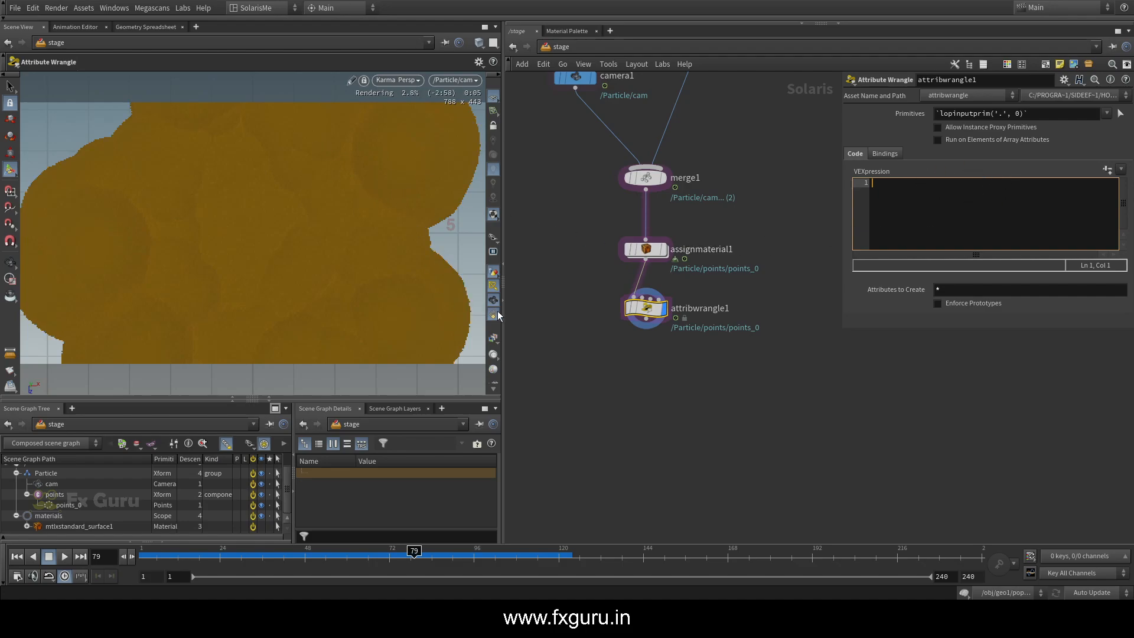
Widen the viewport slightly and switch its renderer back to Houdini GL
drag(503, 311, 514, 311)
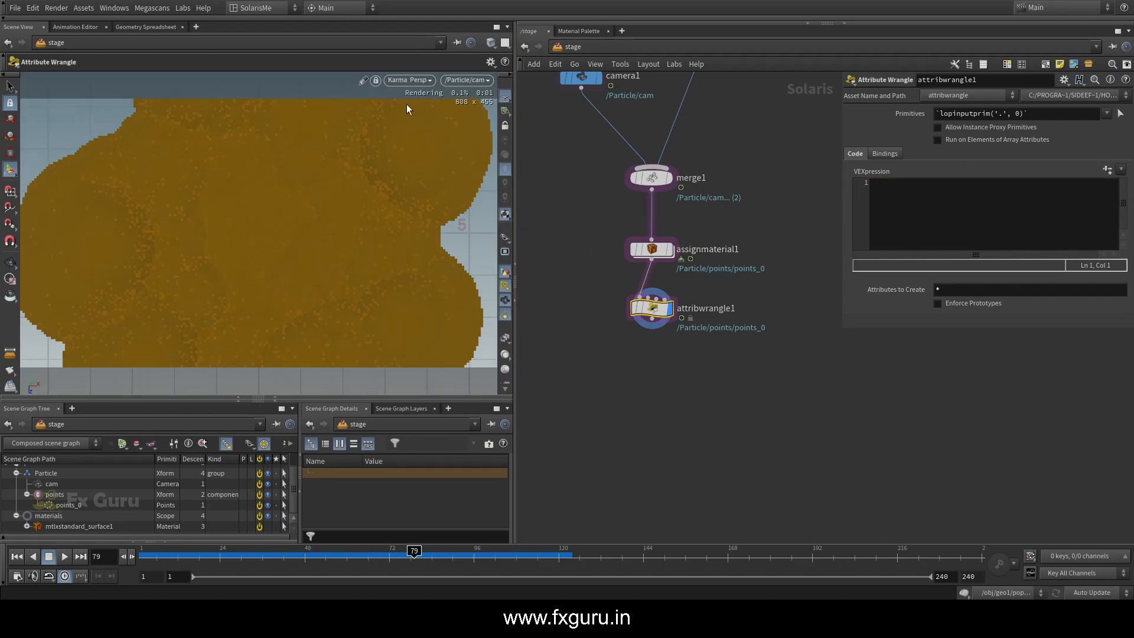
click(408, 79)
click(415, 124)
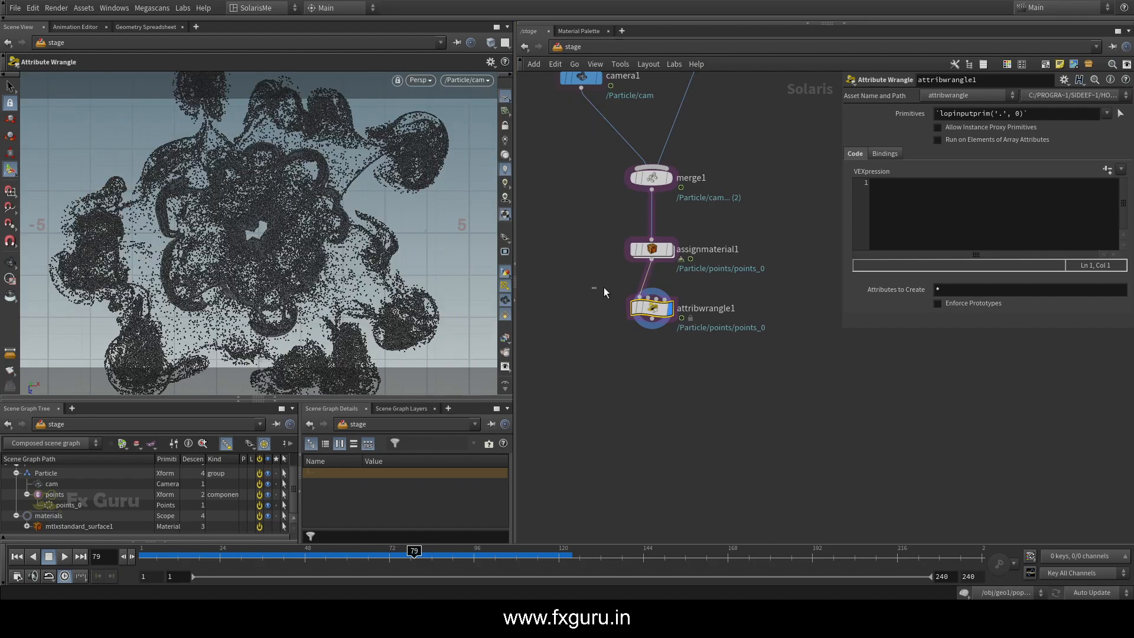
Enlarge the scene graph details area and examine the attributes of points_0, including velocities and widths
click(62, 505)
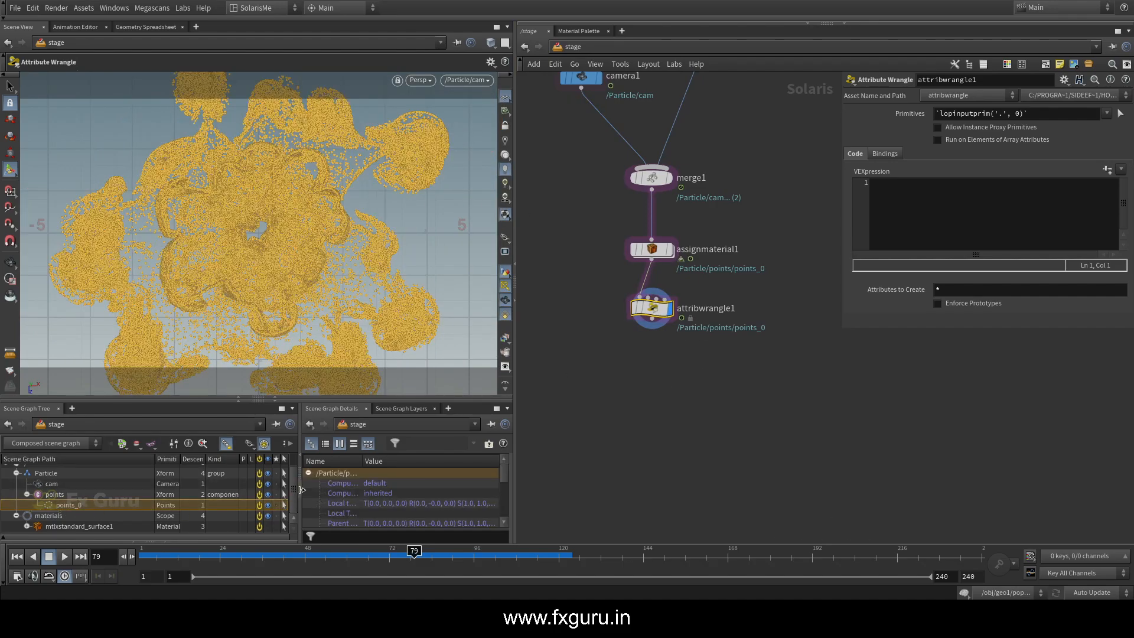
drag(302, 501, 240, 501)
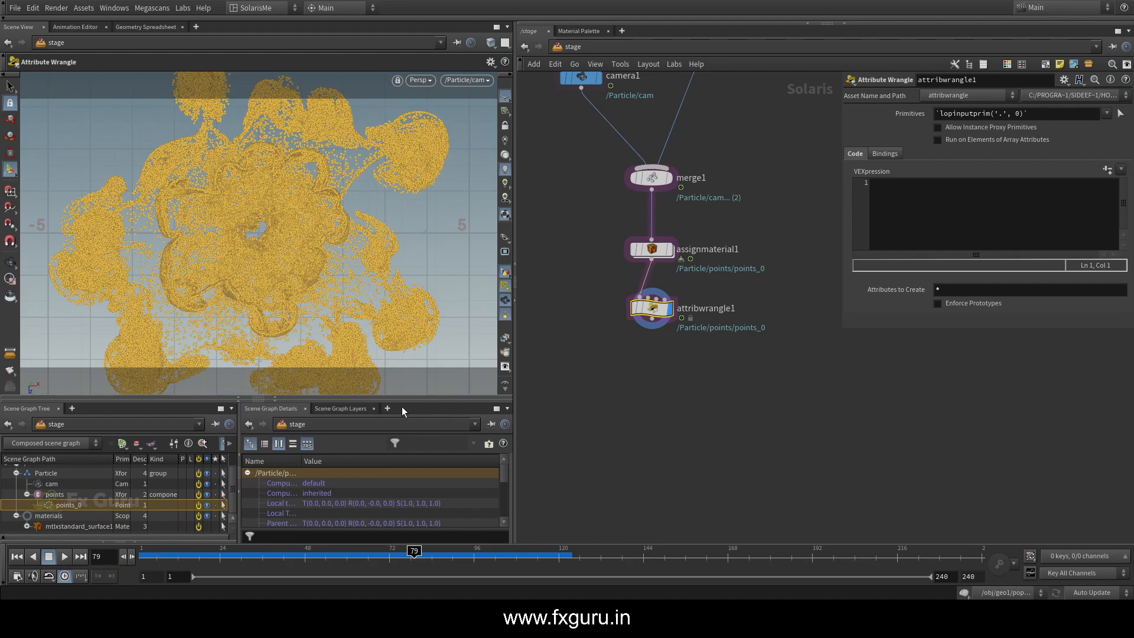
drag(404, 401, 403, 335)
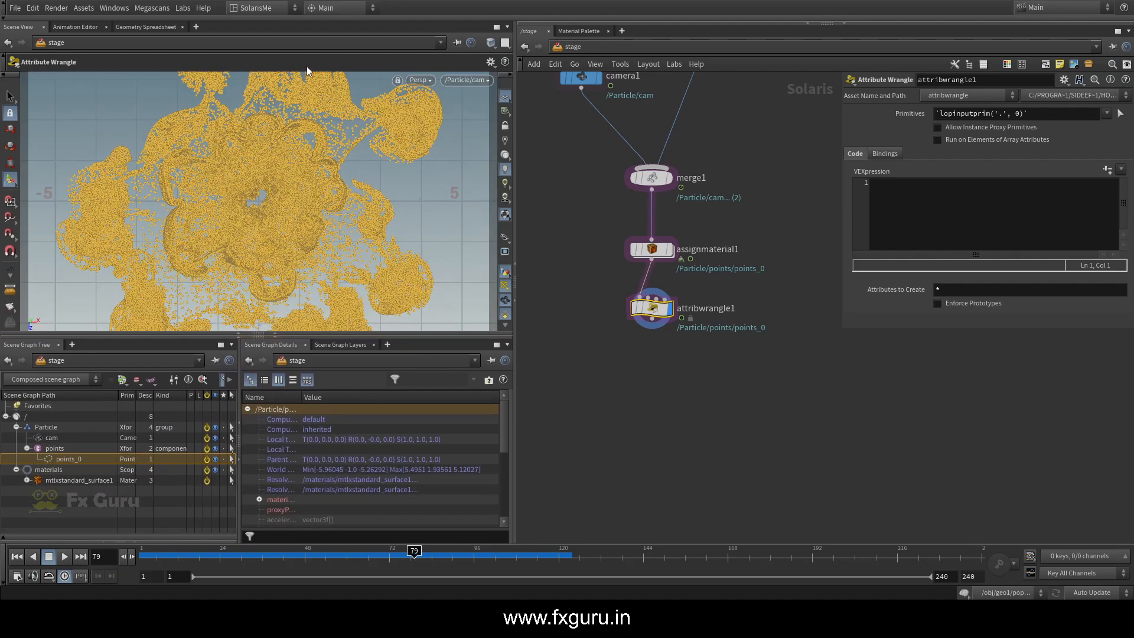
scroll(315, 473, down, 3)
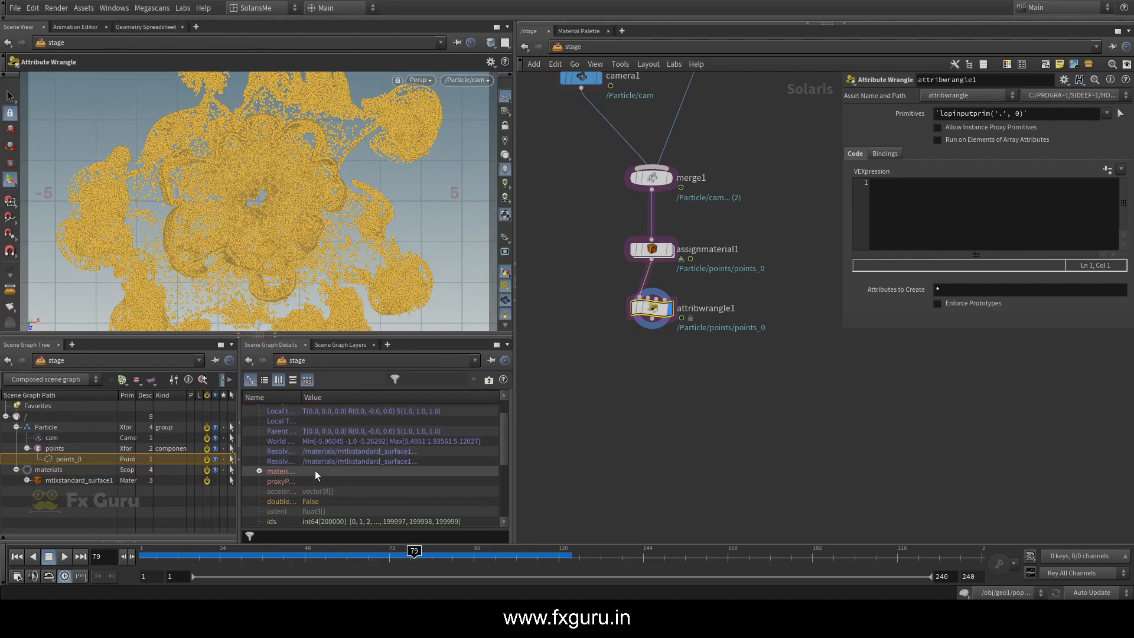
scroll(315, 474, down, 2)
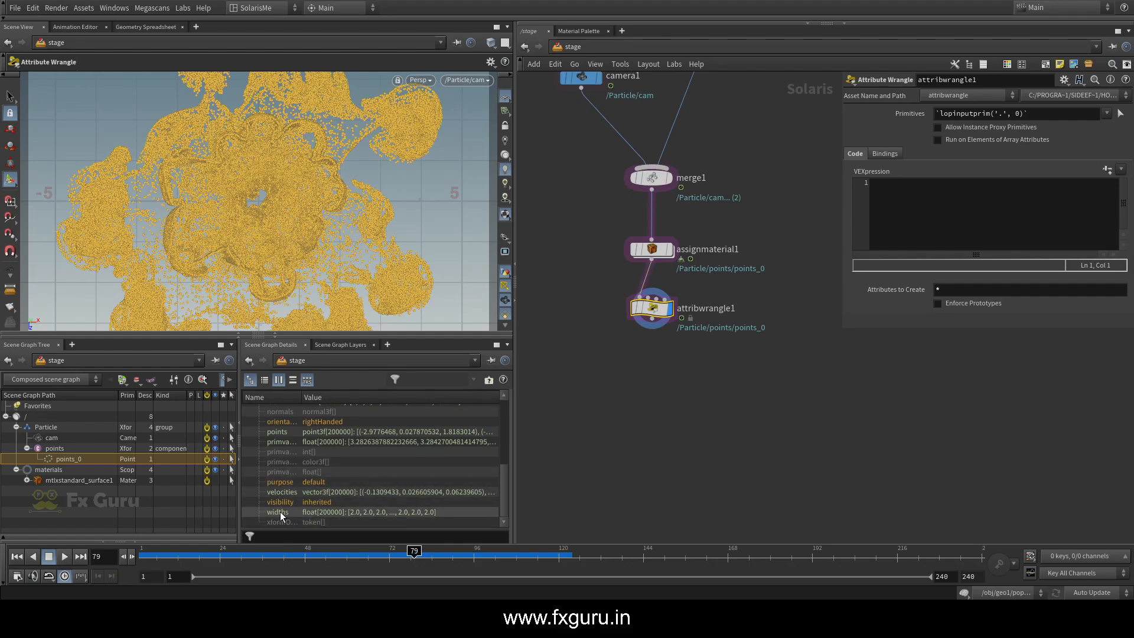
click(906, 206)
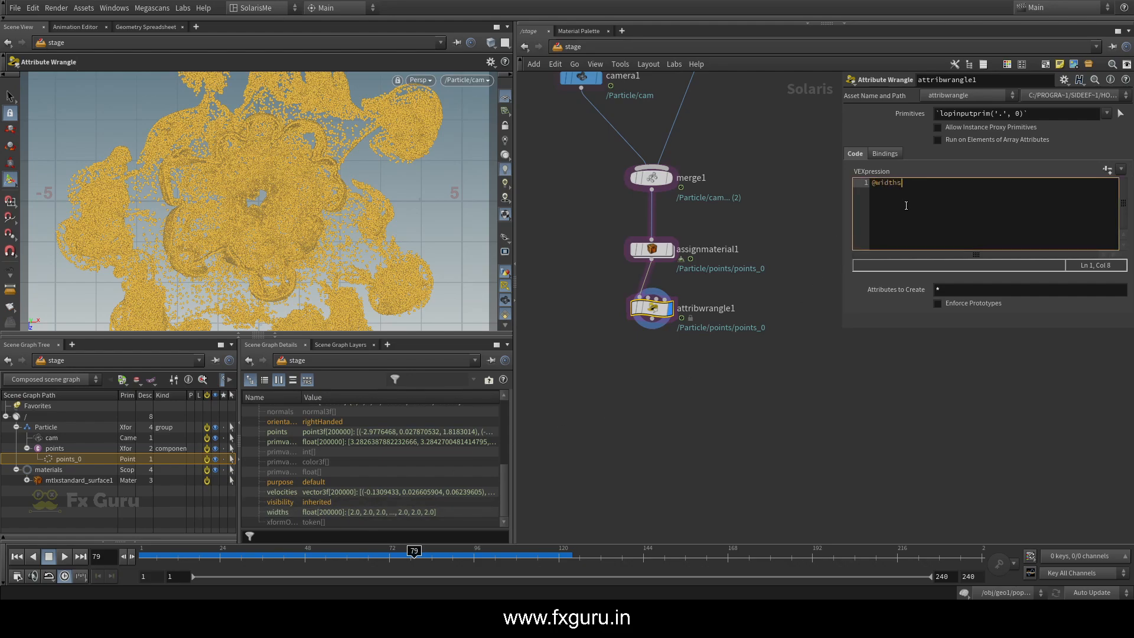
text(@widths *= 0.1;)
click(842, 355)
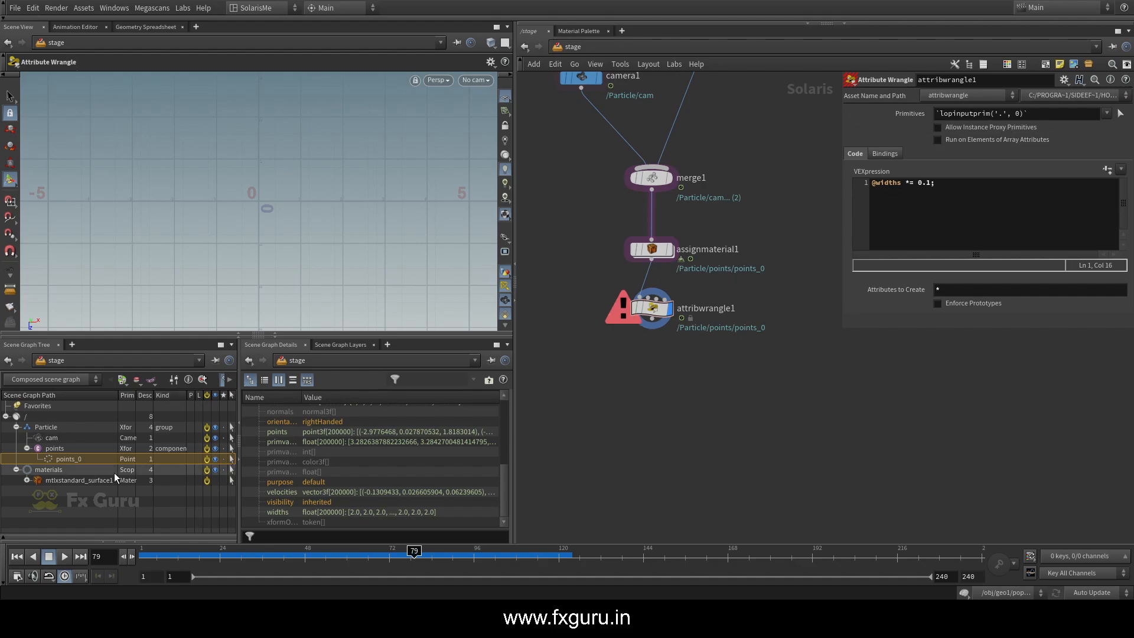
drag(50, 459, 982, 113)
click(937, 141)
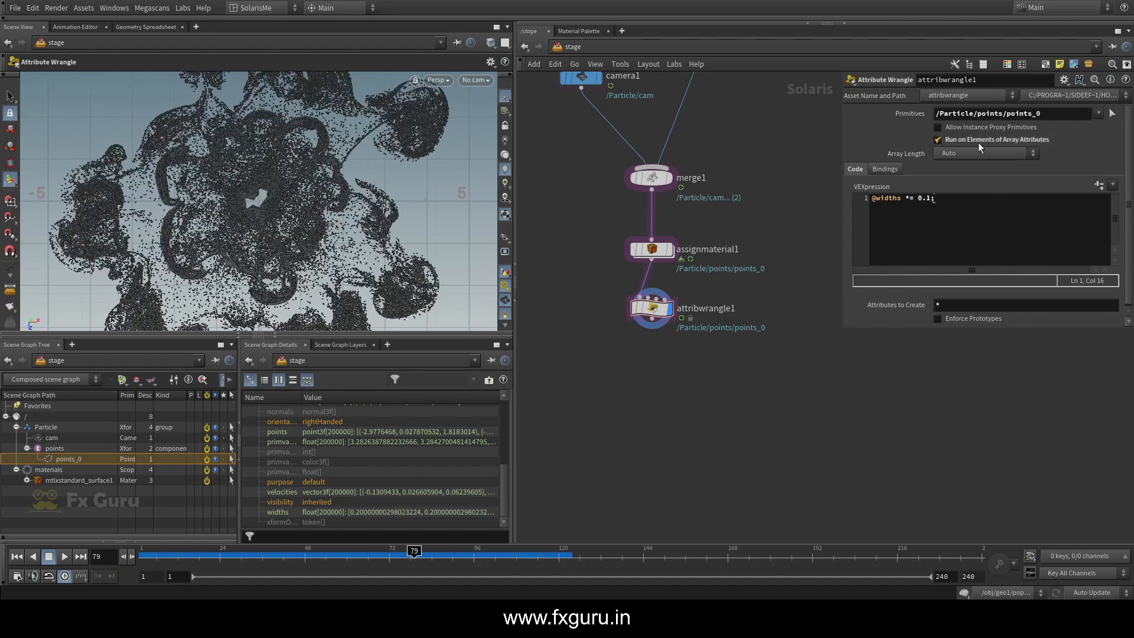
Render the viewport with Karma and set the widths multiplier in the wrangle expression to 0.01
click(947, 202)
click(430, 80)
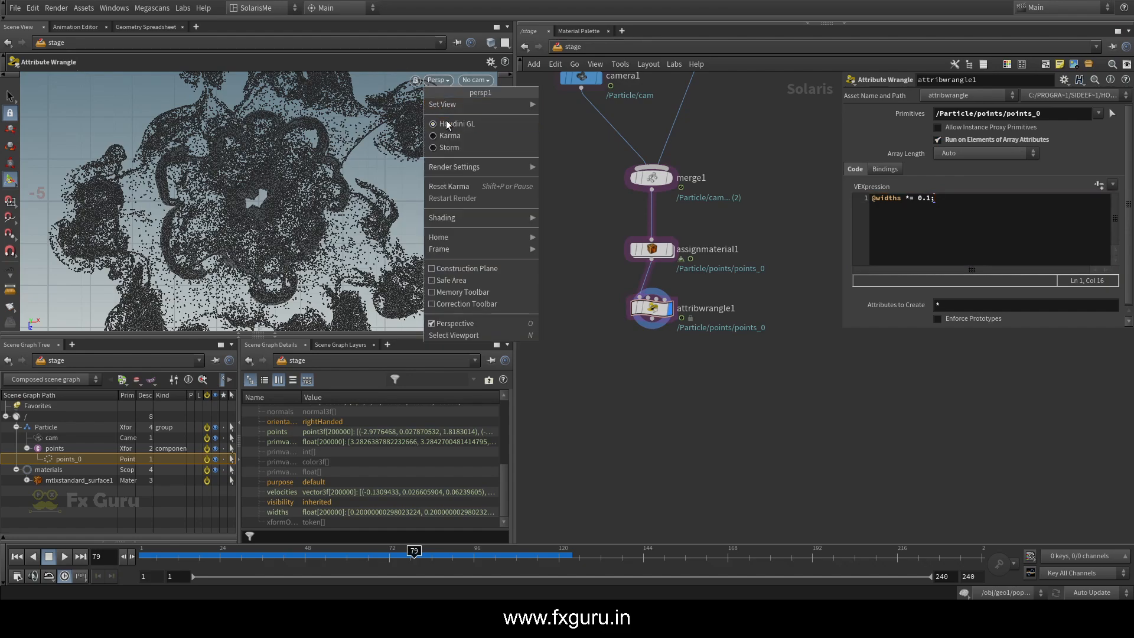
click(446, 132)
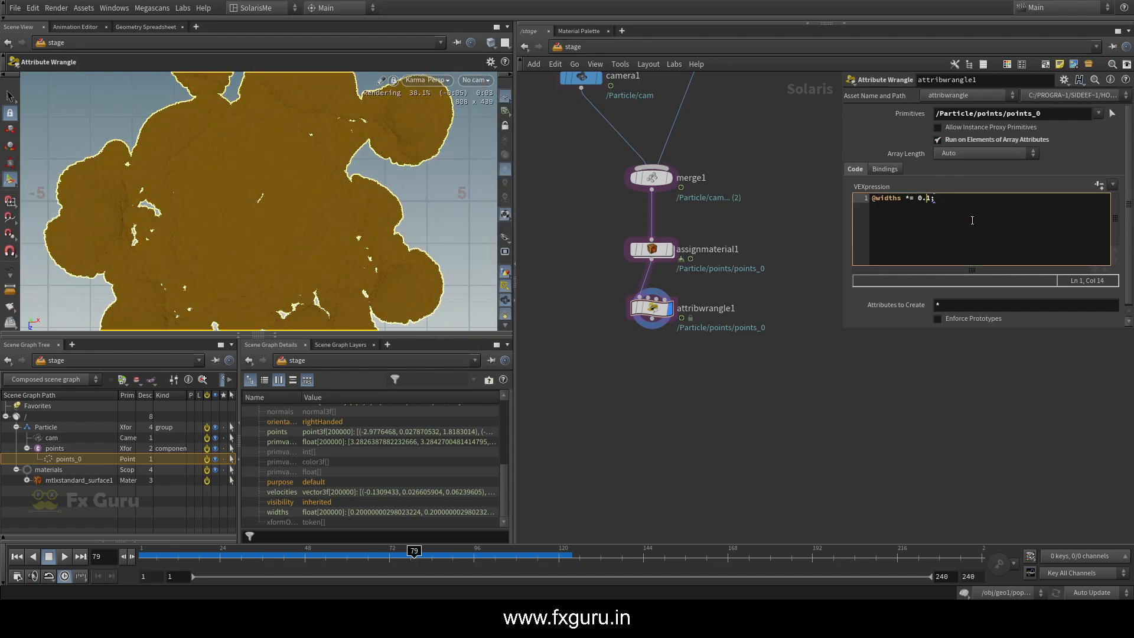
click(953, 371)
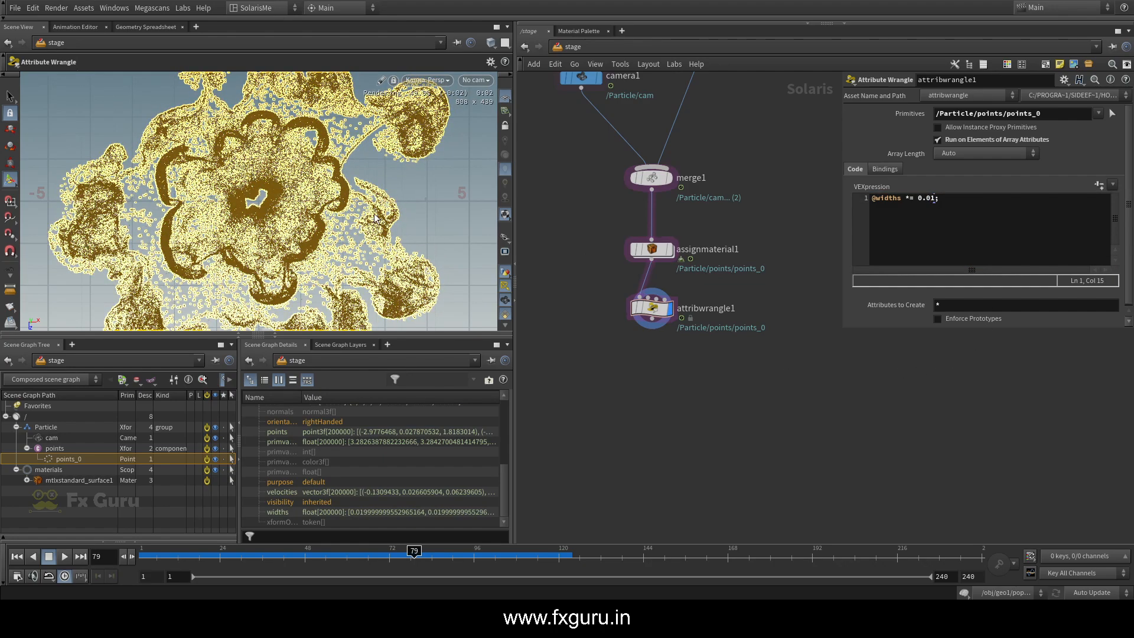
Set the viewport background color scheme to Dark in the display options
key(d)
click(390, 96)
click(223, 116)
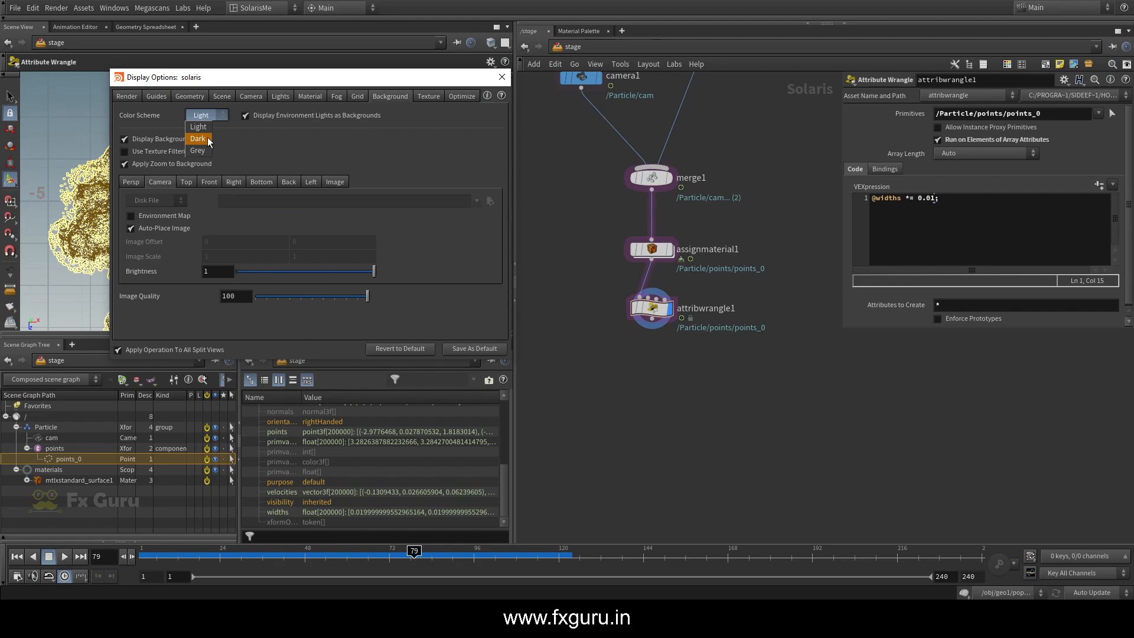
click(207, 137)
click(502, 77)
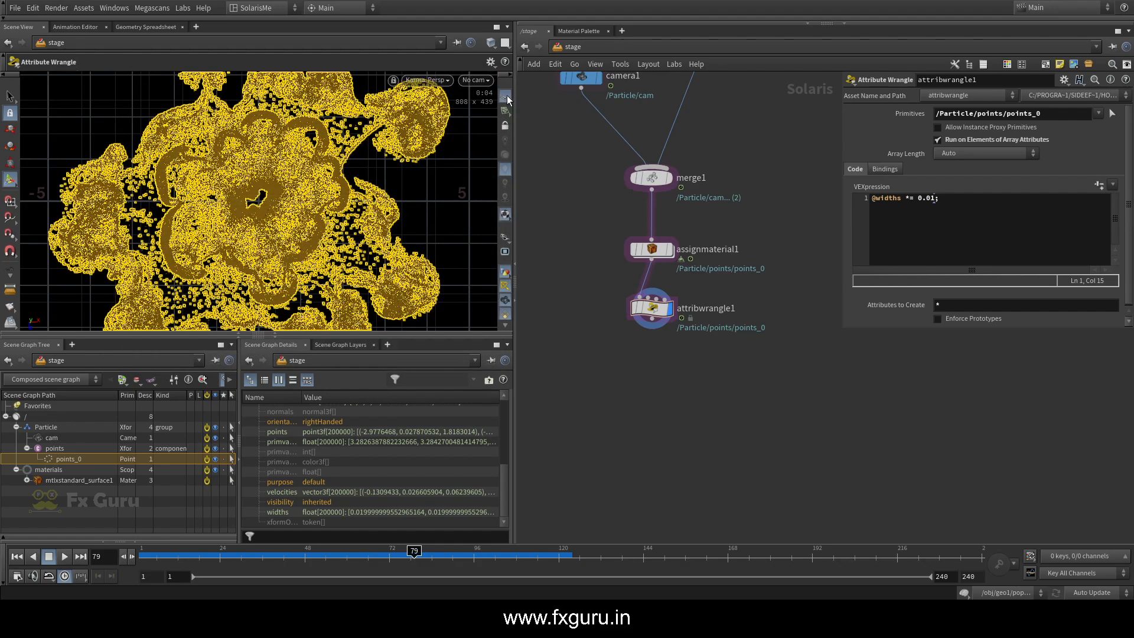
Hide the viewport's reference grid and the yellow selection outline around the particles
scroll(505, 302, down, 3)
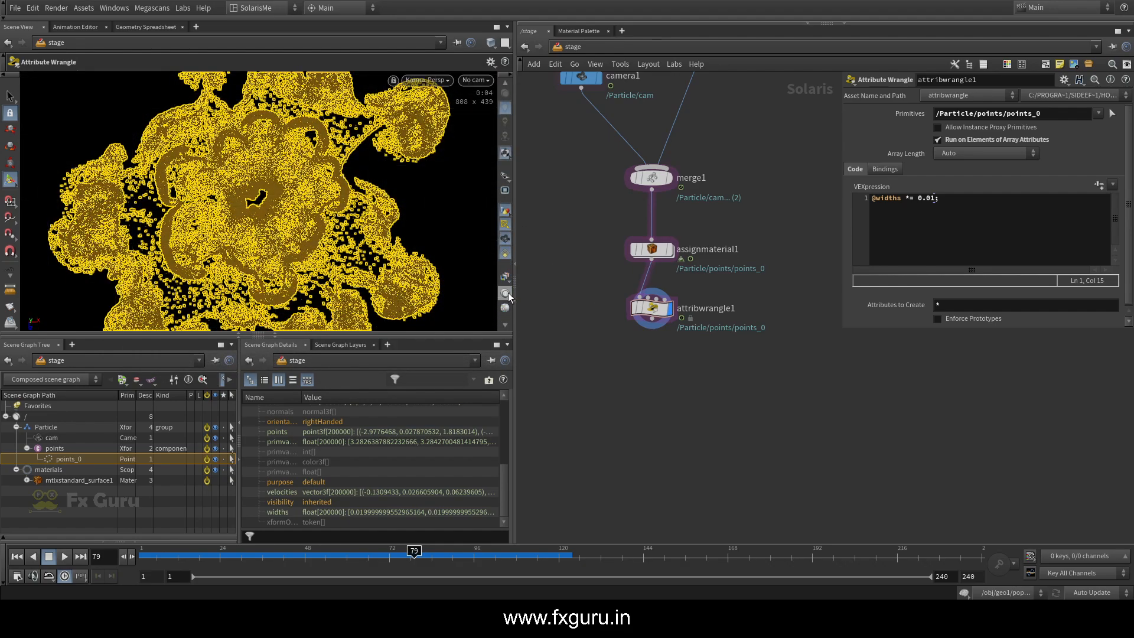
click(506, 226)
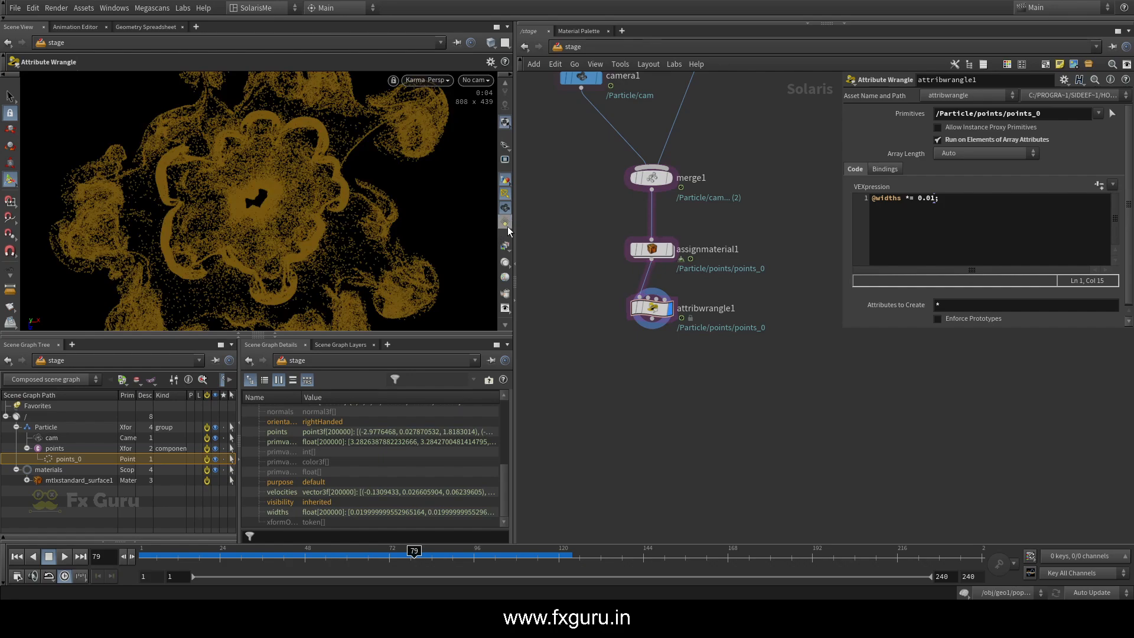
click(508, 222)
click(508, 222)
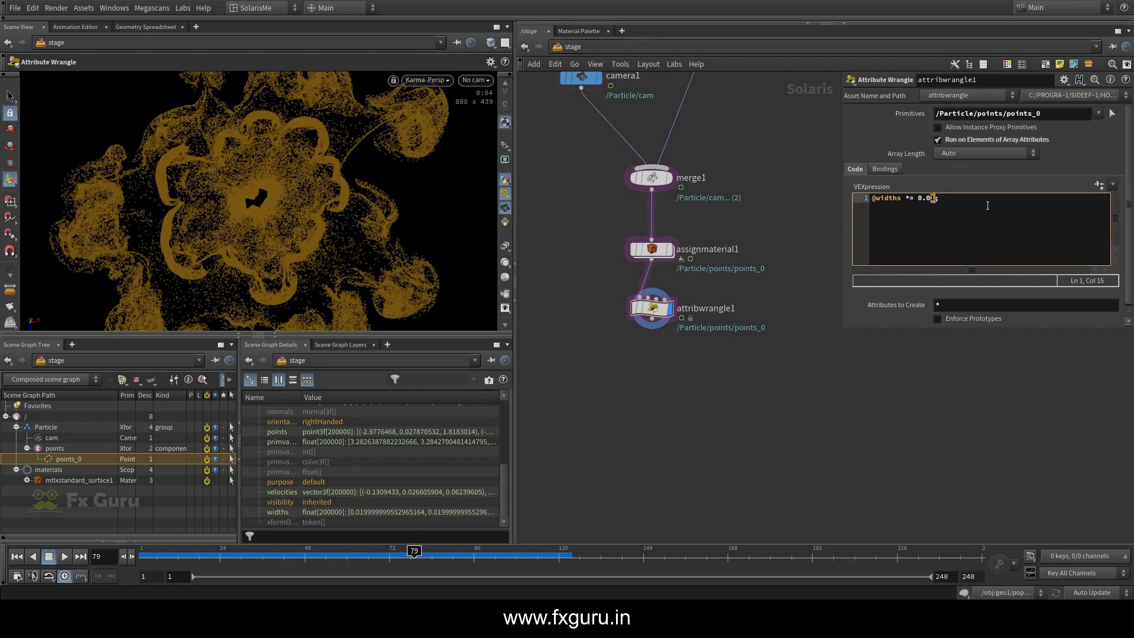
Try a larger widths multiplier in the wrangle expression and restore it to 0.01
click(866, 415)
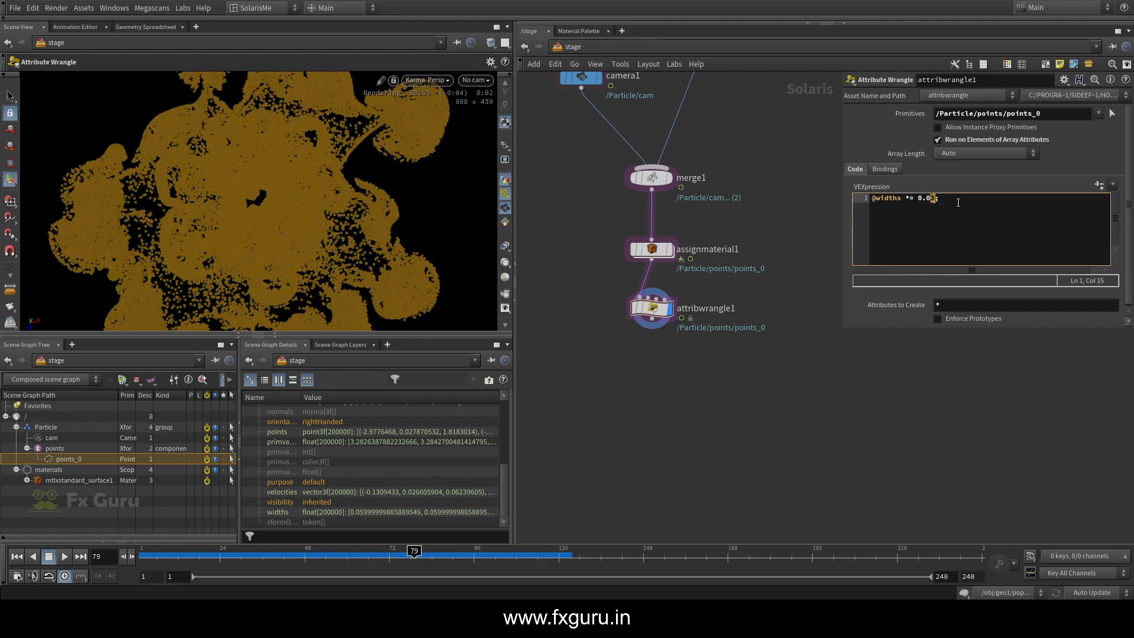
click(939, 410)
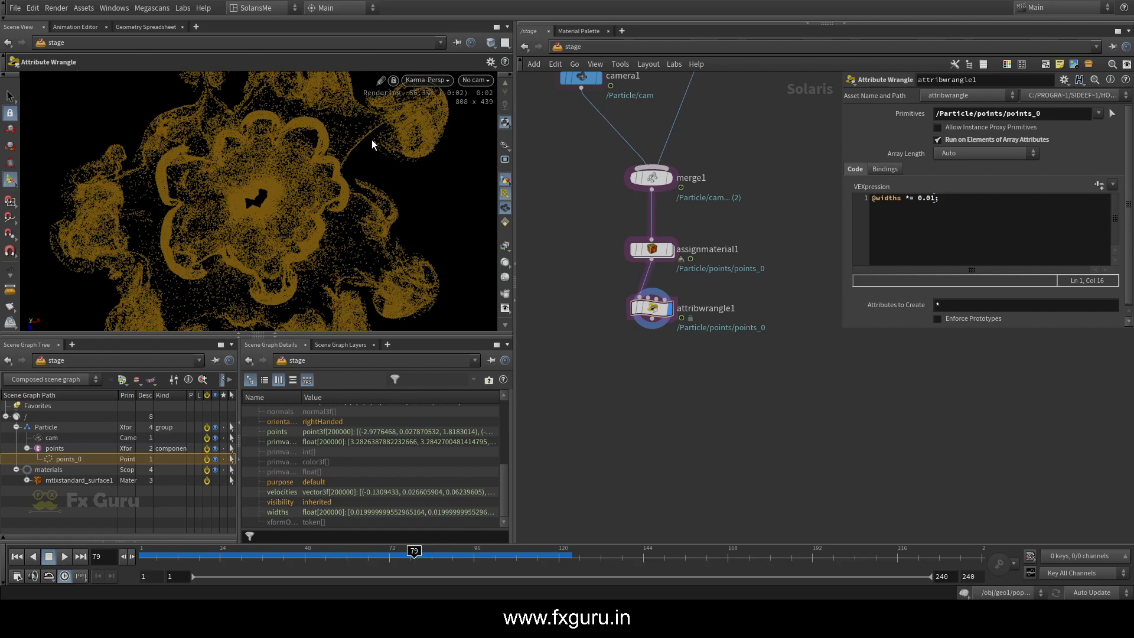
Show the reference grid again and view the whole particle pattern from an oblique perspective
mouse_move(306, 178)
alt+mouse_down()
mouse_move(309, 210)
mouse_move(346, 165)
mouse_move(300, 193)
mouse_move(313, 195)
mouse_move(293, 185)
alt+mouse_up()
scroll(506, 113, up, 4)
click(505, 98)
alt+middle_drag(294, 185, 280, 247)
alt+drag(285, 129, 258, 236)
alt+middle_drag(258, 235, 281, 182)
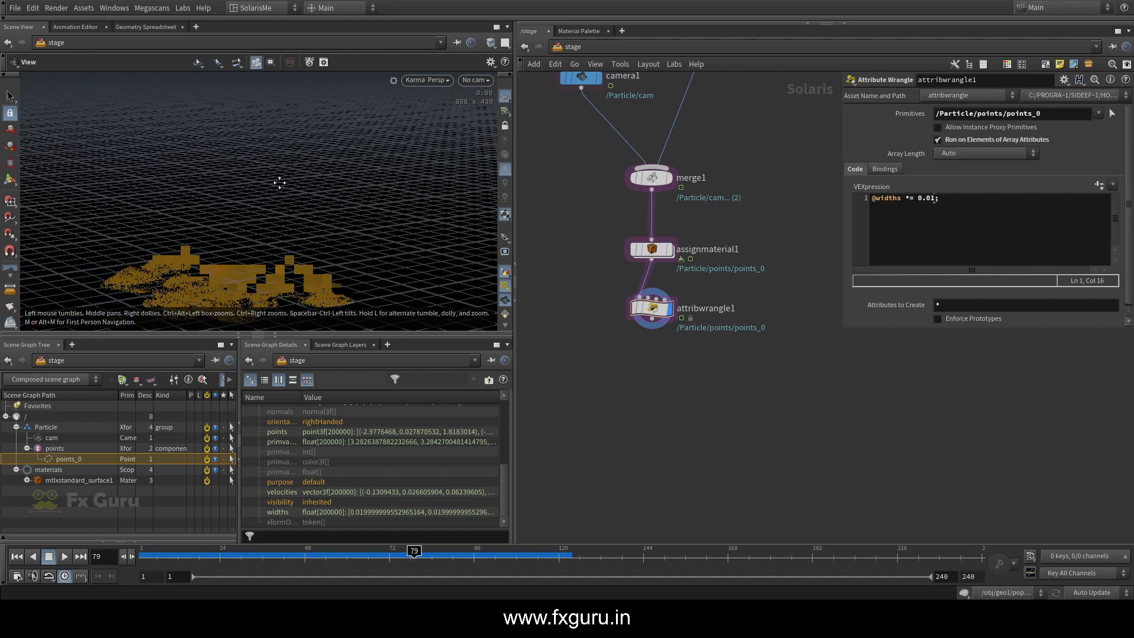
alt+drag(281, 183, 258, 222)
alt+middle_drag(258, 222, 288, 197)
alt+drag(289, 197, 307, 207)
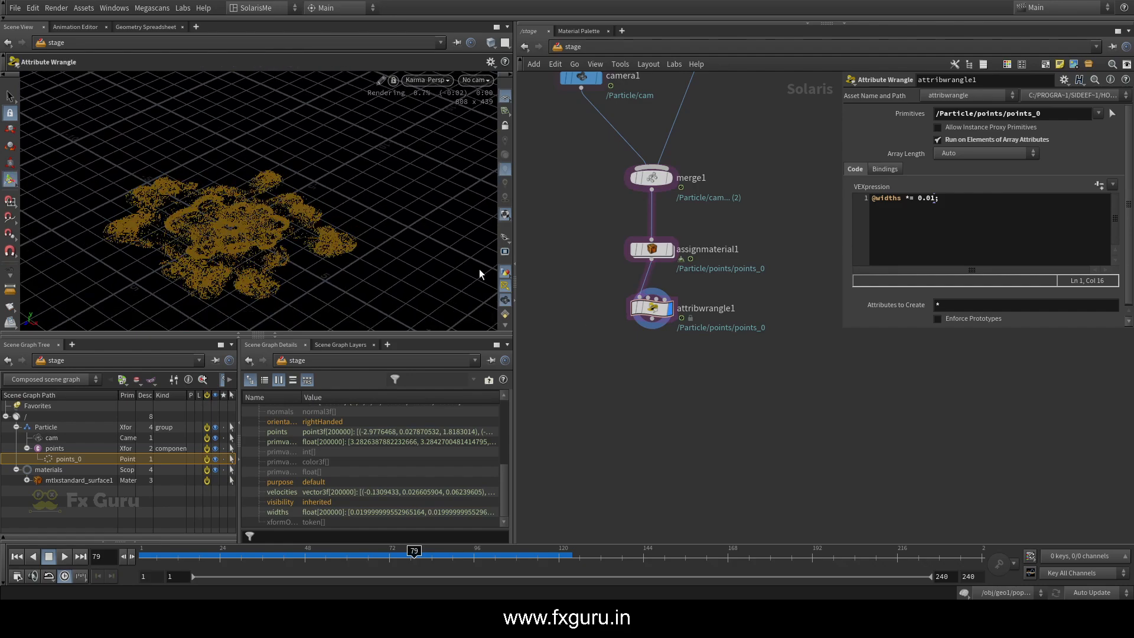
Append an Area Light node below attribwrangle1 and move the light about 3.8 units along Z
middle_drag(671, 362, 675, 296)
key(Tab)
text(li)
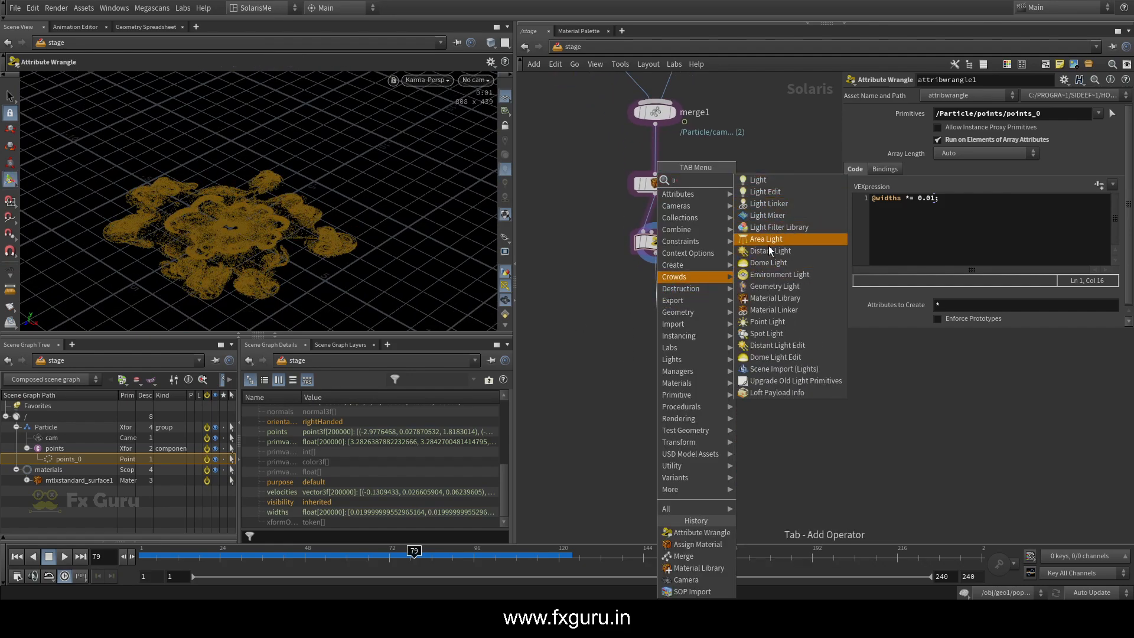
key(Escape)
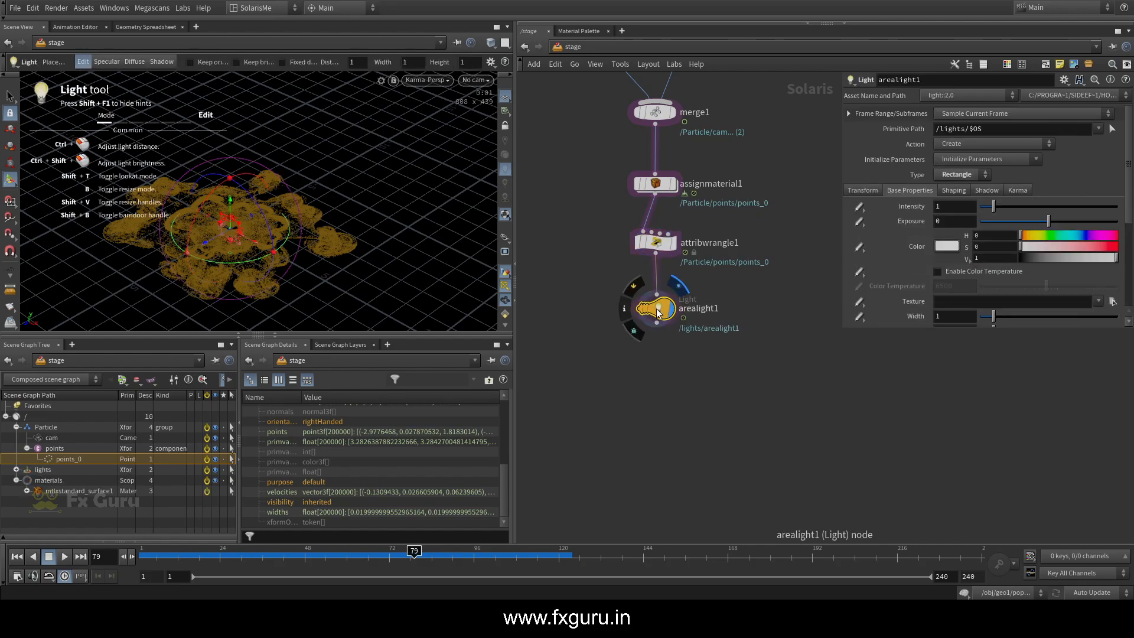
drag(206, 243, 142, 280)
Set the area light's intensity to 1.25 and its exposure to 10
scroll(937, 283, down, 3)
scroll(910, 286, down, 2)
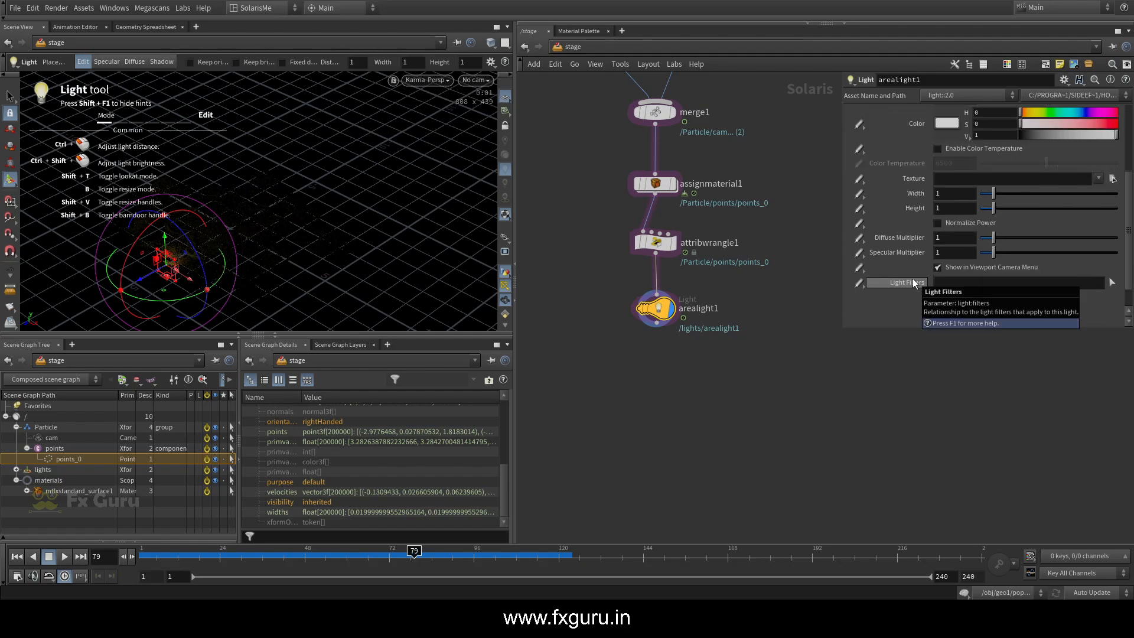
scroll(915, 273, down, 2)
scroll(922, 254, up, 7)
drag(994, 161, 1114, 164)
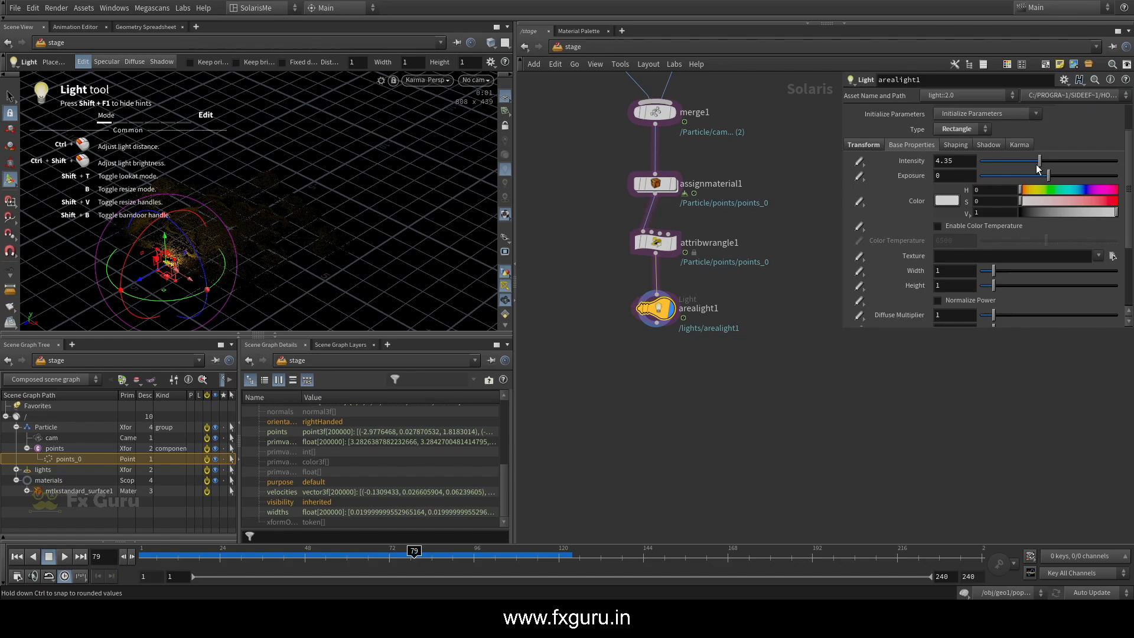
drag(1036, 165, 1118, 175)
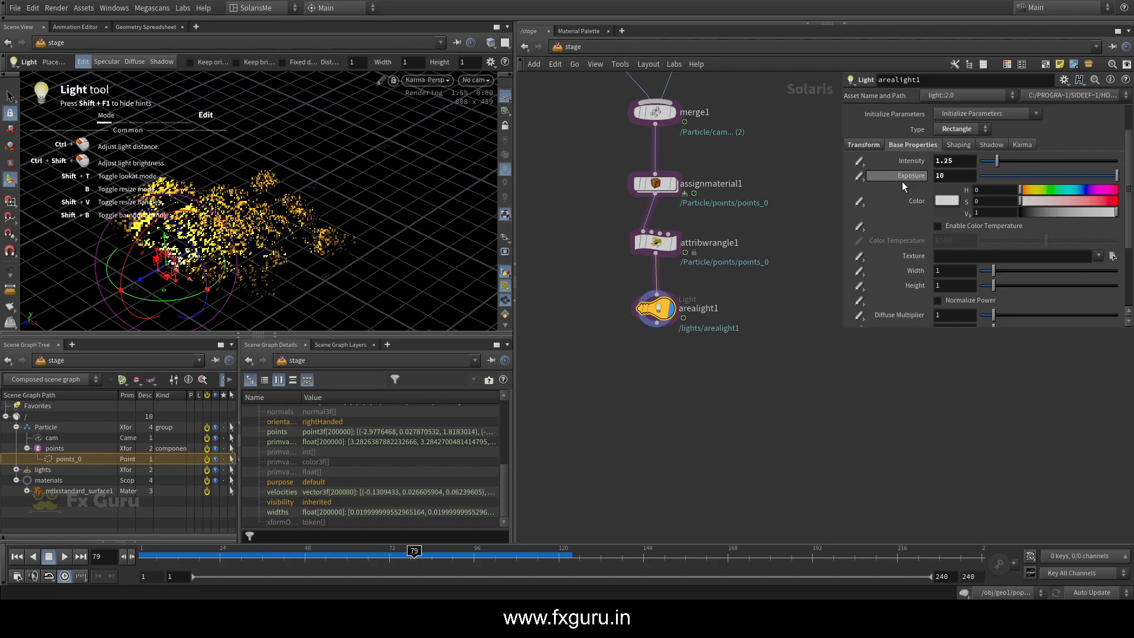
Check the lighting through /Particle/cam and set the area light's Y rotation to -180
alt+drag(294, 232, 288, 202)
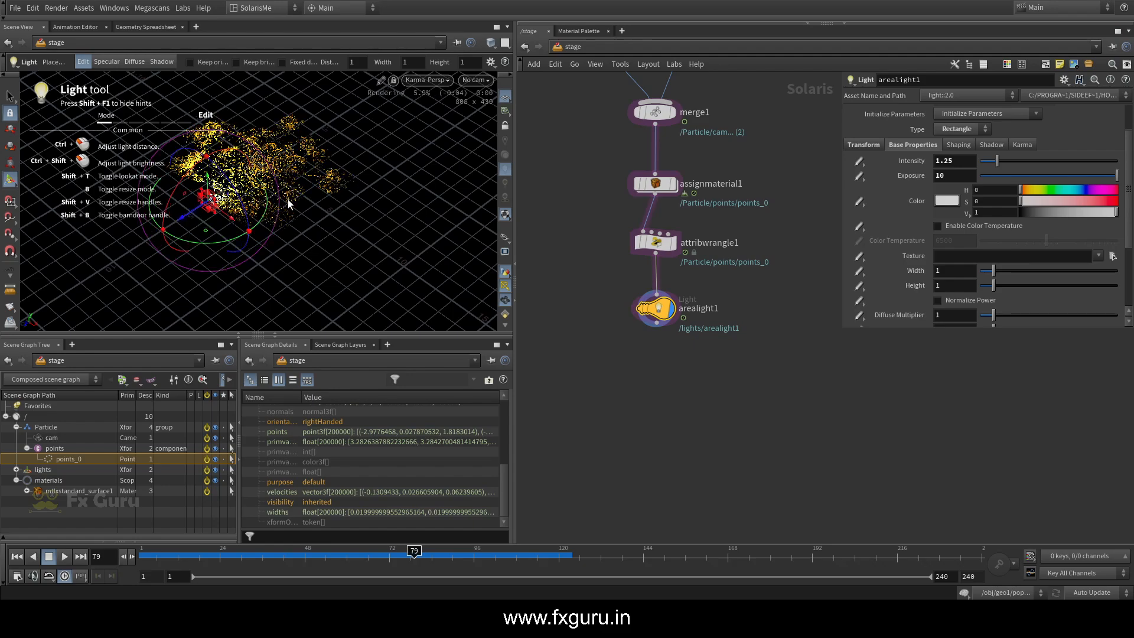
click(466, 80)
click(492, 95)
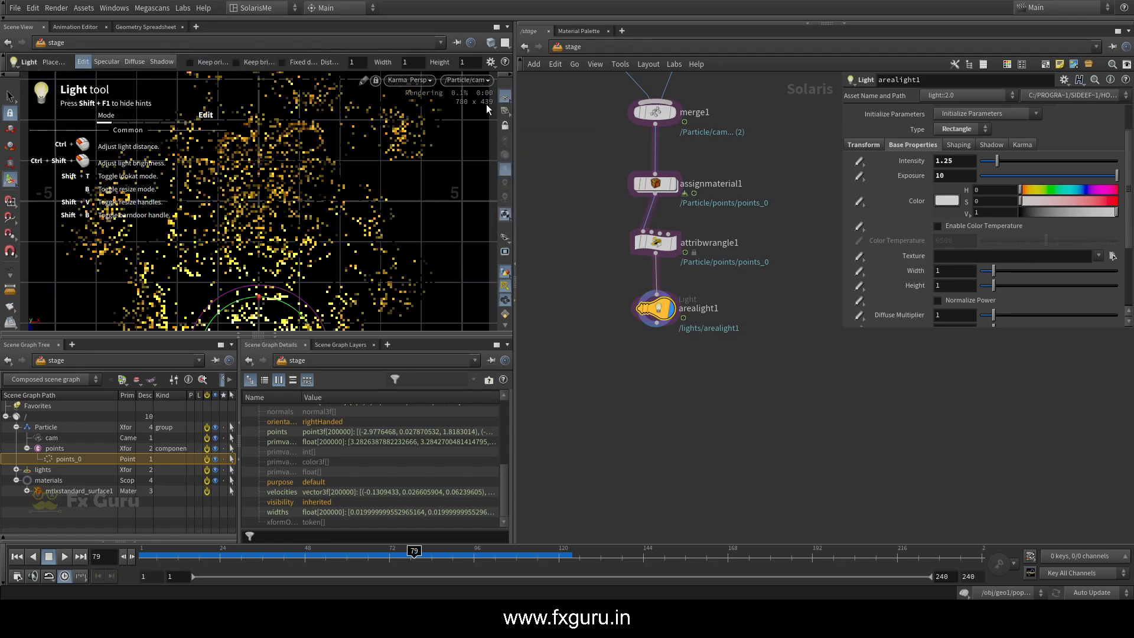
alt+scroll(286, 173, down, 4)
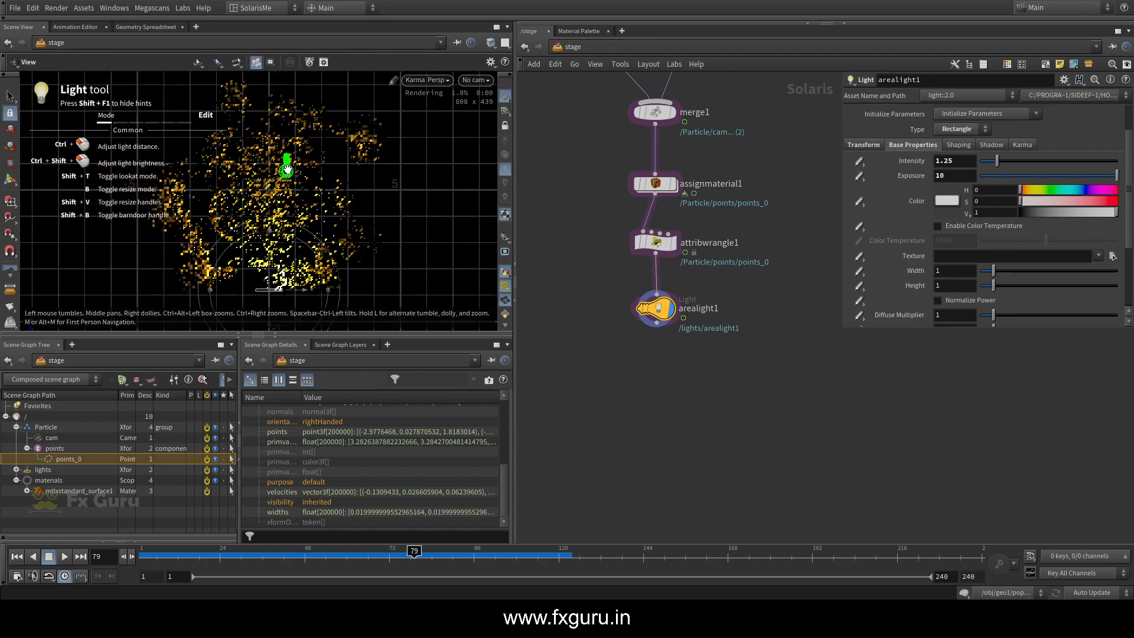
drag(323, 263, 172, 324)
click(864, 144)
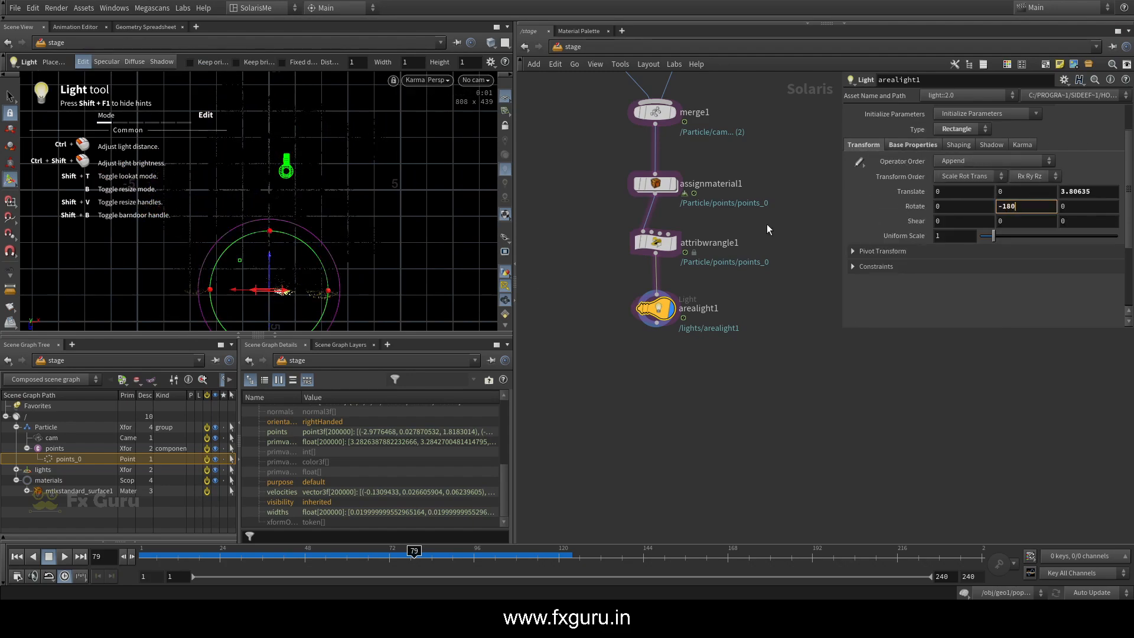
Move the area light to about Y 1.5, Z -7.34, tilt it about -7.4 degrees in X and resize it to about 10.65 by 1.47
drag(269, 271, 284, 33)
alt+drag(307, 192, 349, 107)
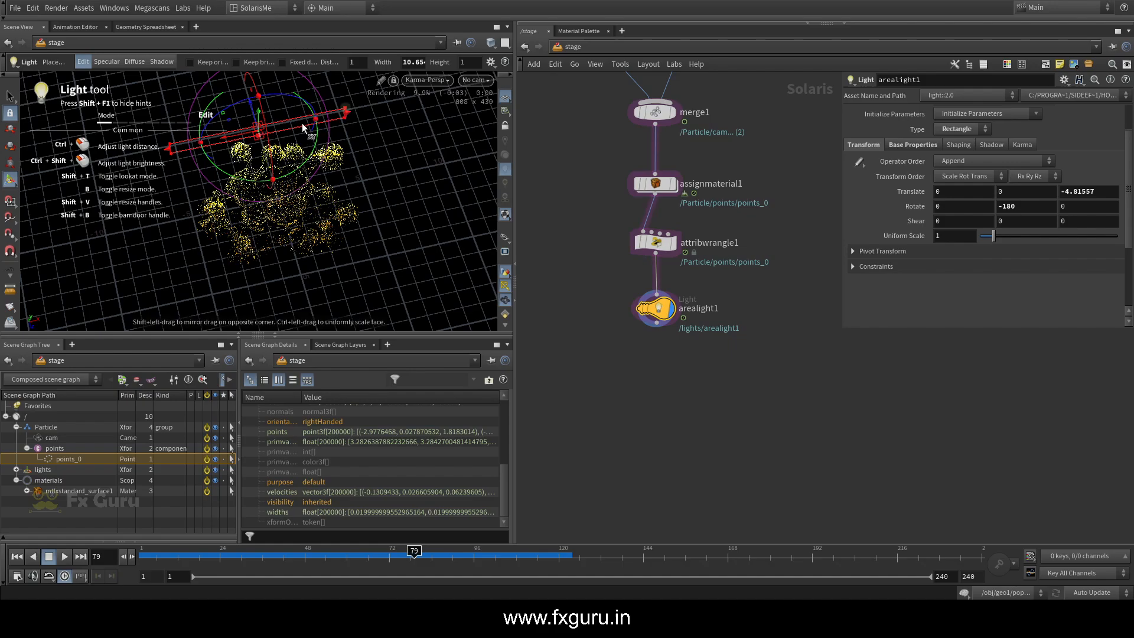
drag(259, 126, 260, 107)
alt+drag(278, 162, 148, 149)
drag(212, 113, 176, 114)
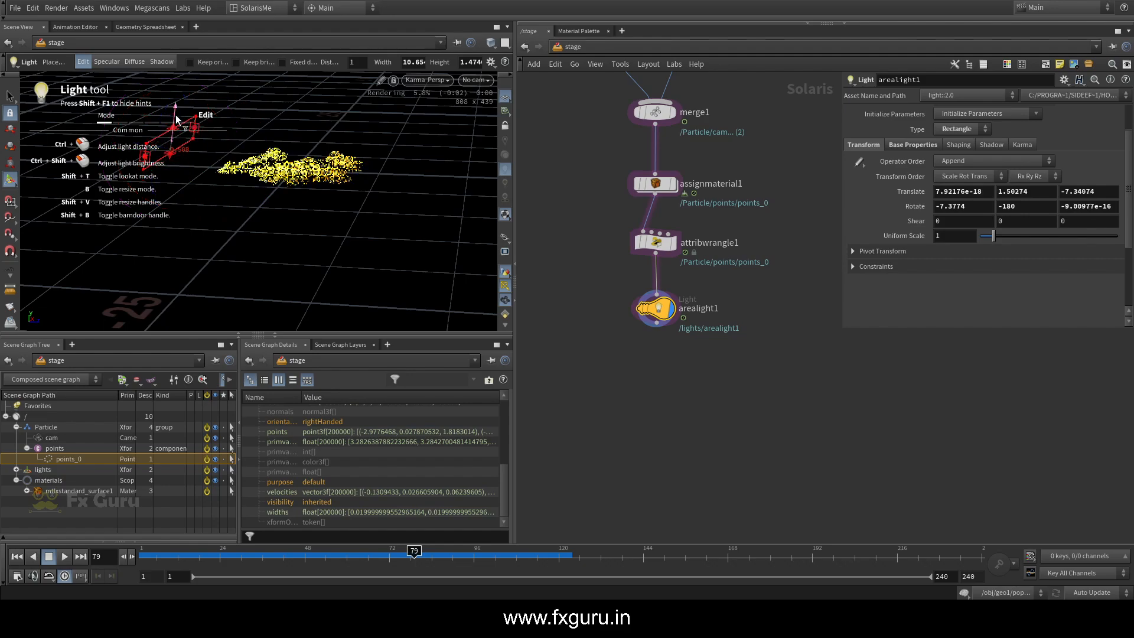
Look through the /Particle/cam camera in the viewport and switch from the Light tool to the View tool
click(477, 79)
mouse_move(483, 112)
click(485, 92)
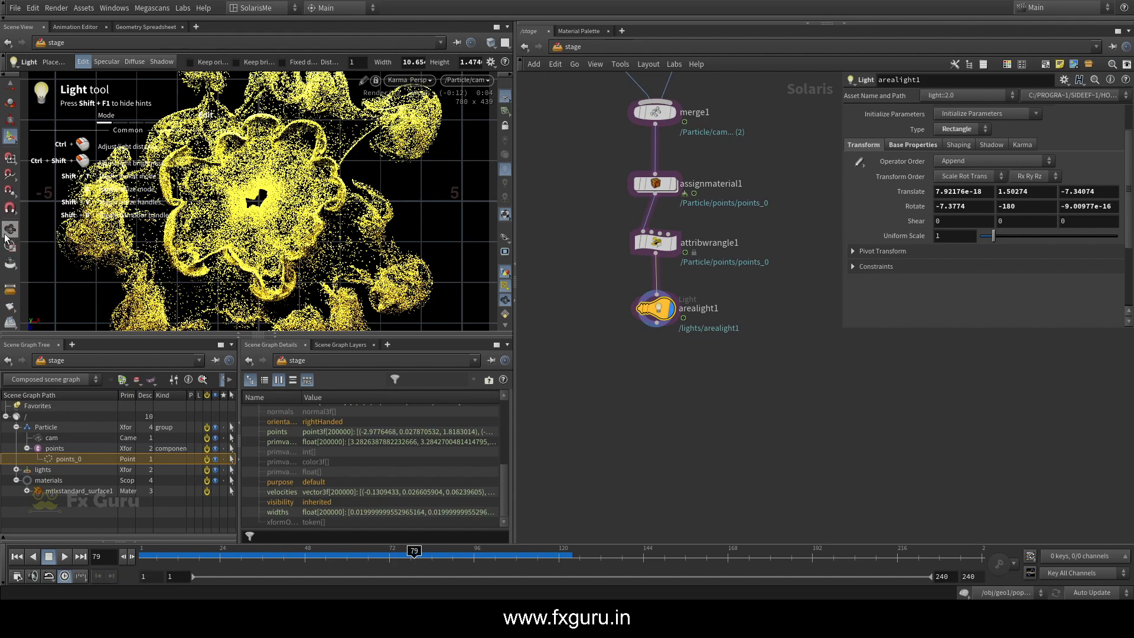
key(Escape)
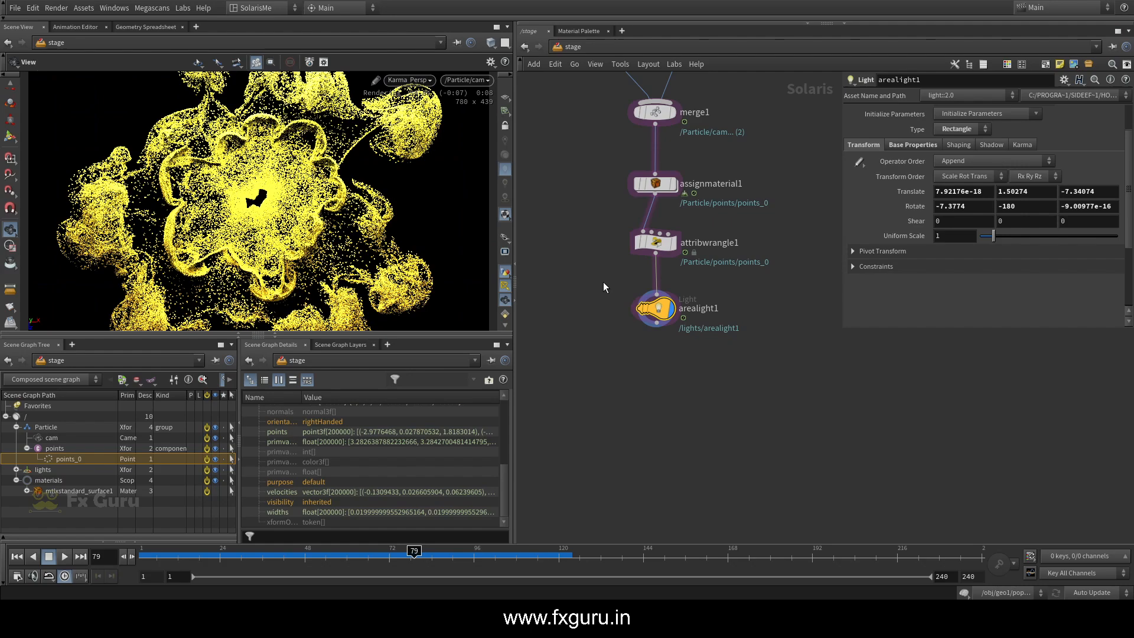
Go inside materiallibrary1 and open the base color of mtlxstandard_surface1 for editing
scroll(665, 166, down, 1)
middle_drag(665, 166, 605, 328)
double_click(650, 156)
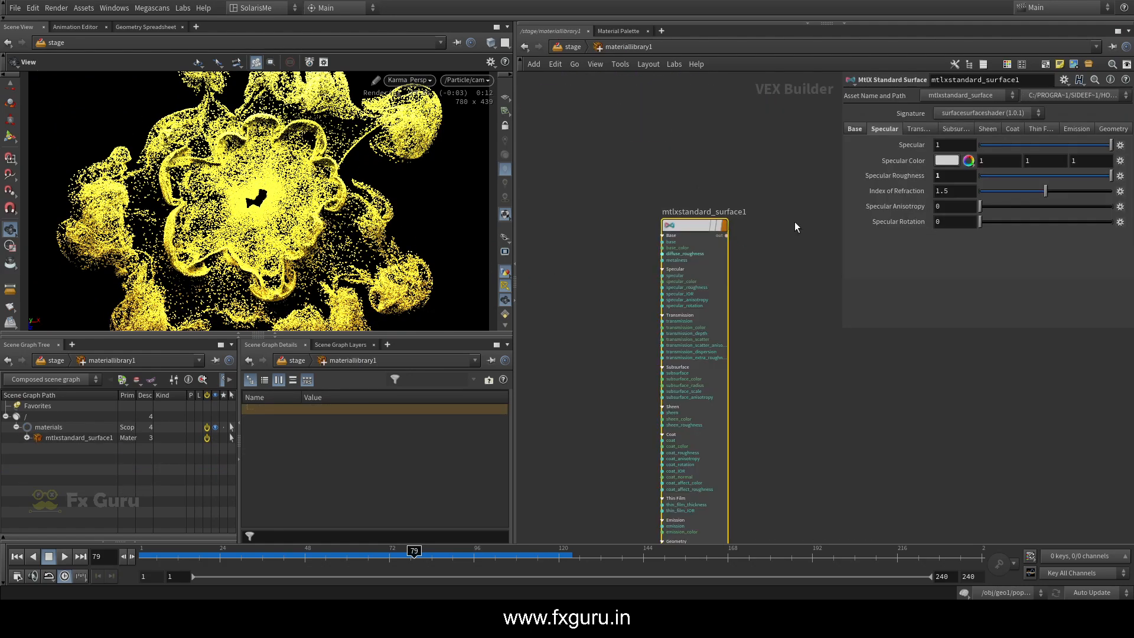
click(855, 128)
click(946, 159)
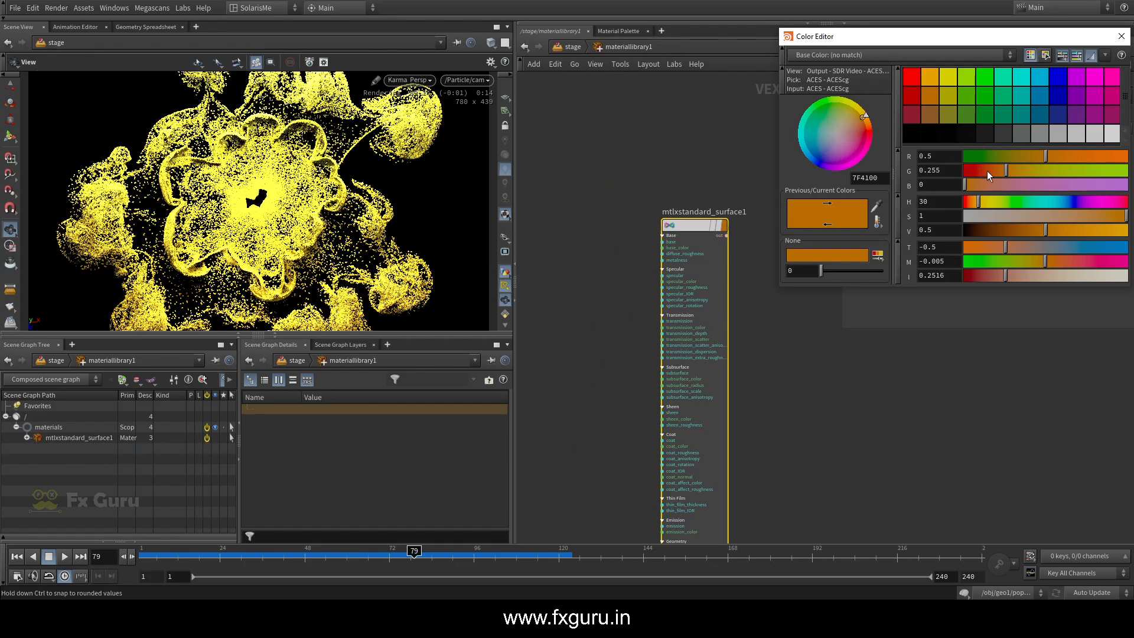
Try reddish orange, pure red and cyan base colors on the particle material
drag(987, 171, 980, 171)
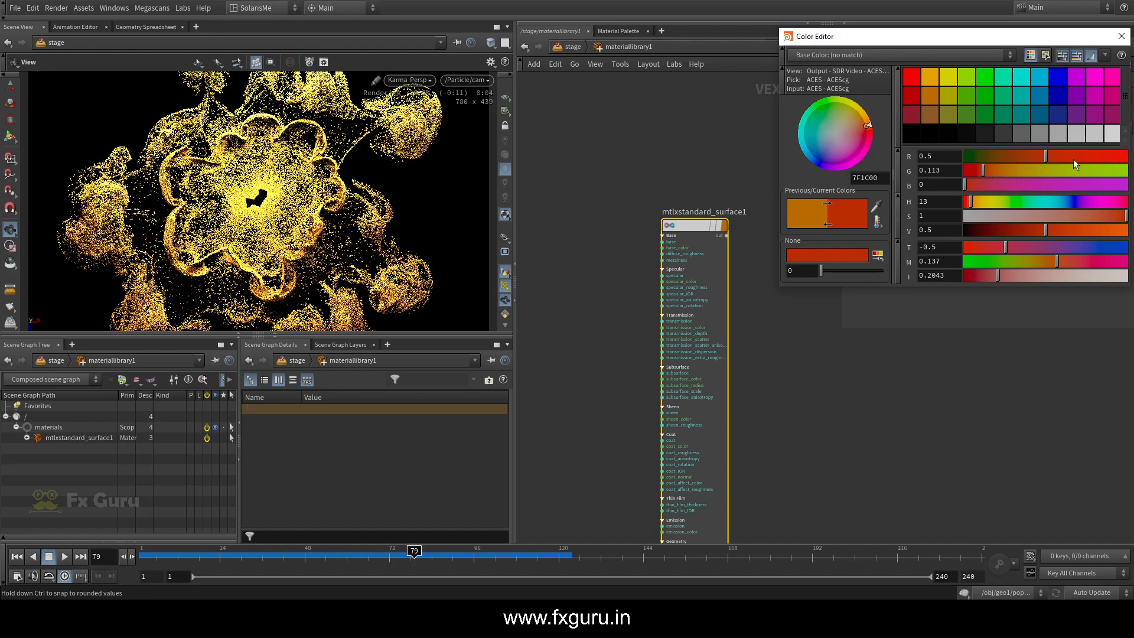
drag(1011, 168, 908, 182)
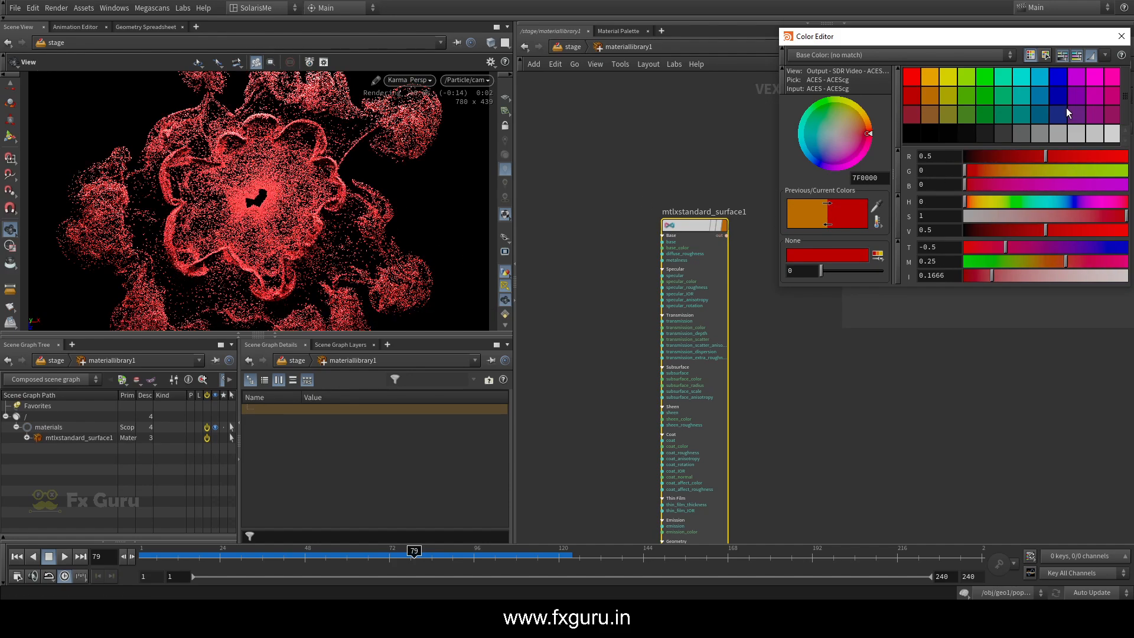
drag(990, 76, 1019, 105)
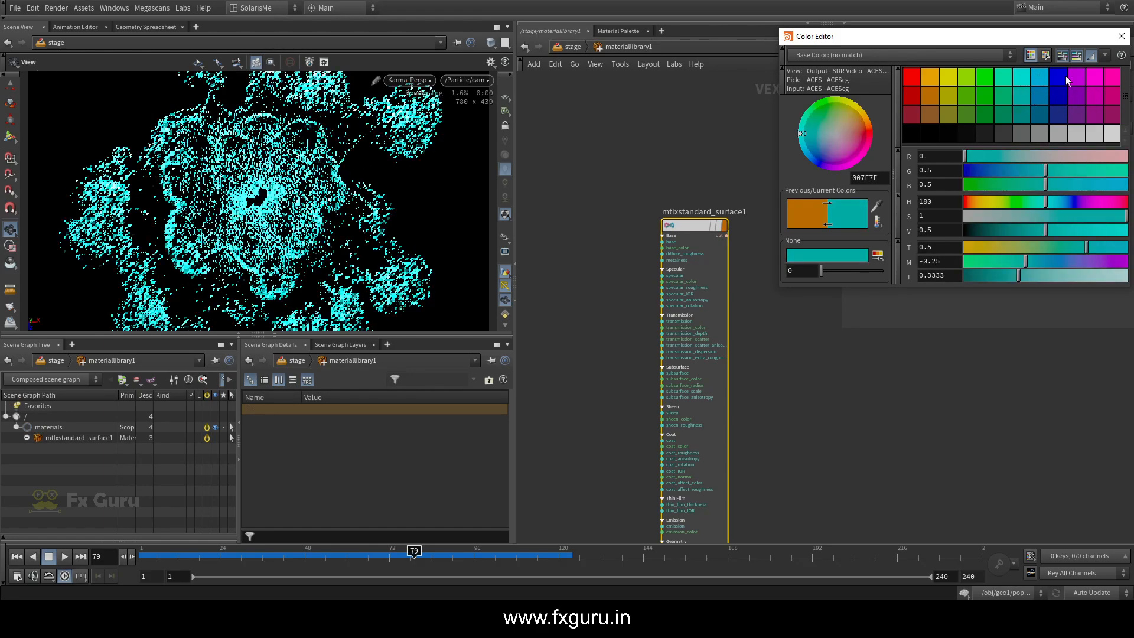
Set the material's base color to a deep orange with red 0.5, green 0.146 and blue 0
click(930, 102)
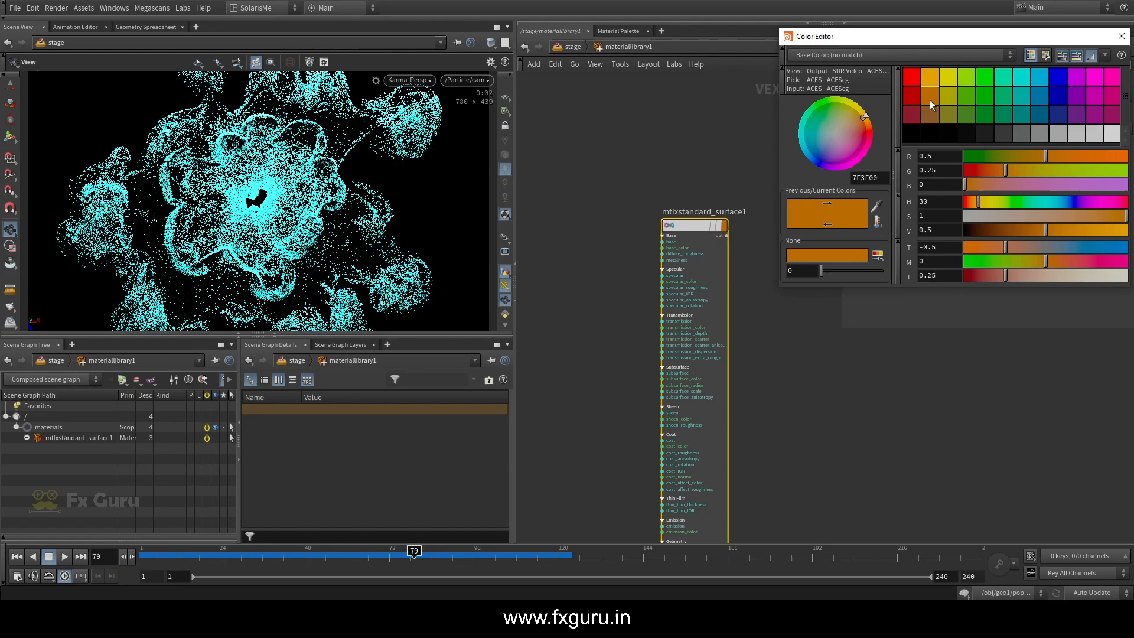
drag(990, 170, 987, 169)
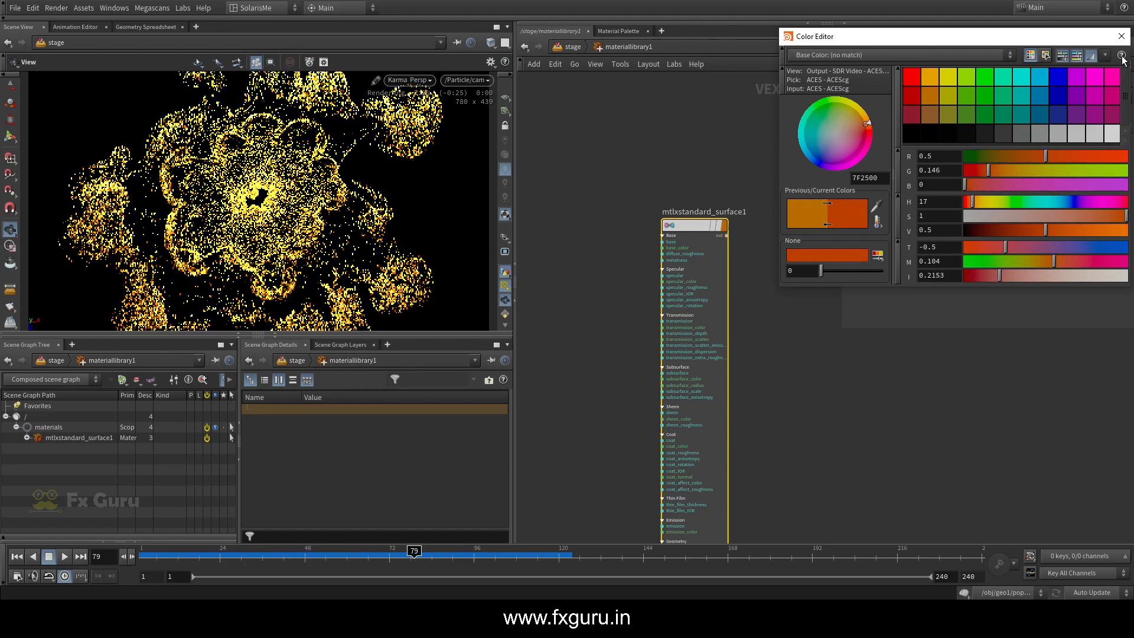
Close the color editor, return to the stage network and set arealight1's exposure to 8
click(1122, 36)
click(562, 48)
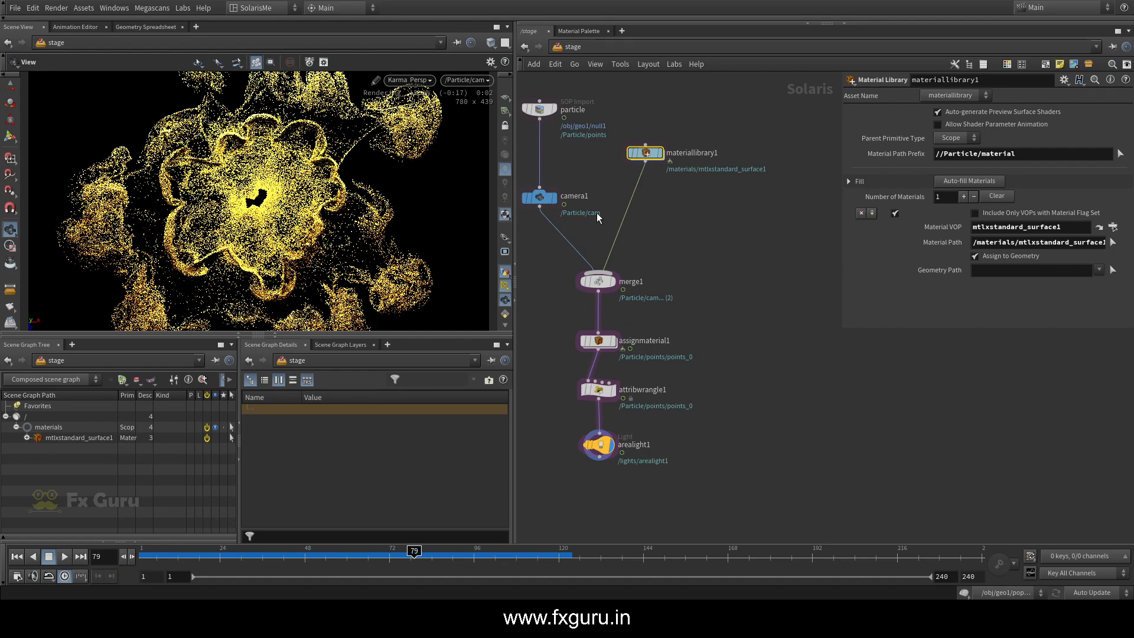
middle_drag(703, 281, 736, 200)
click(631, 364)
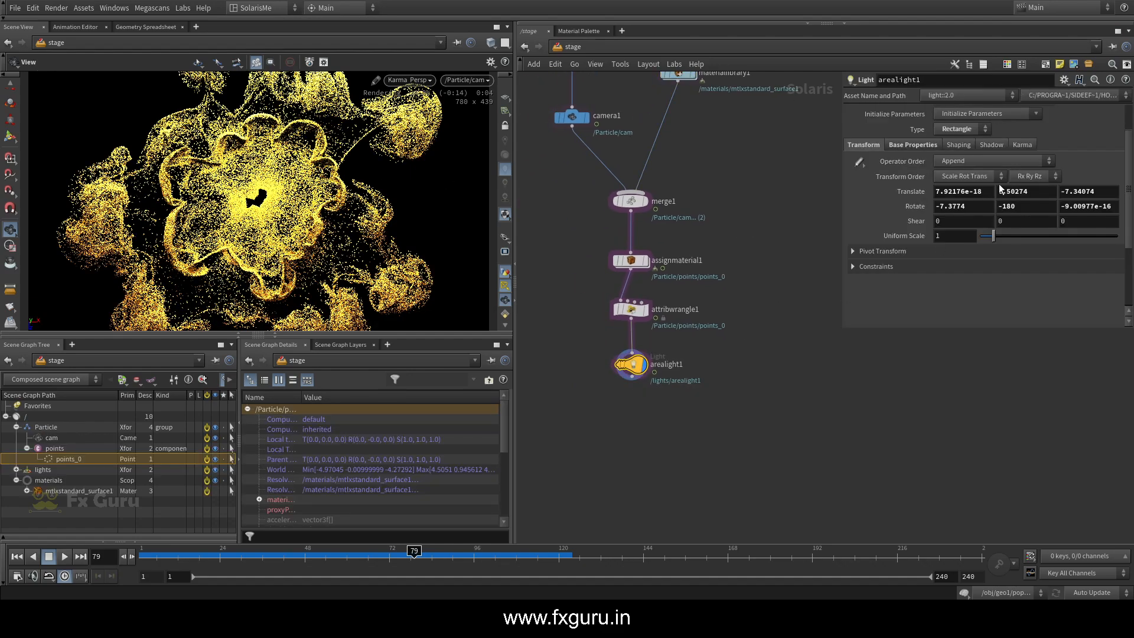
click(896, 146)
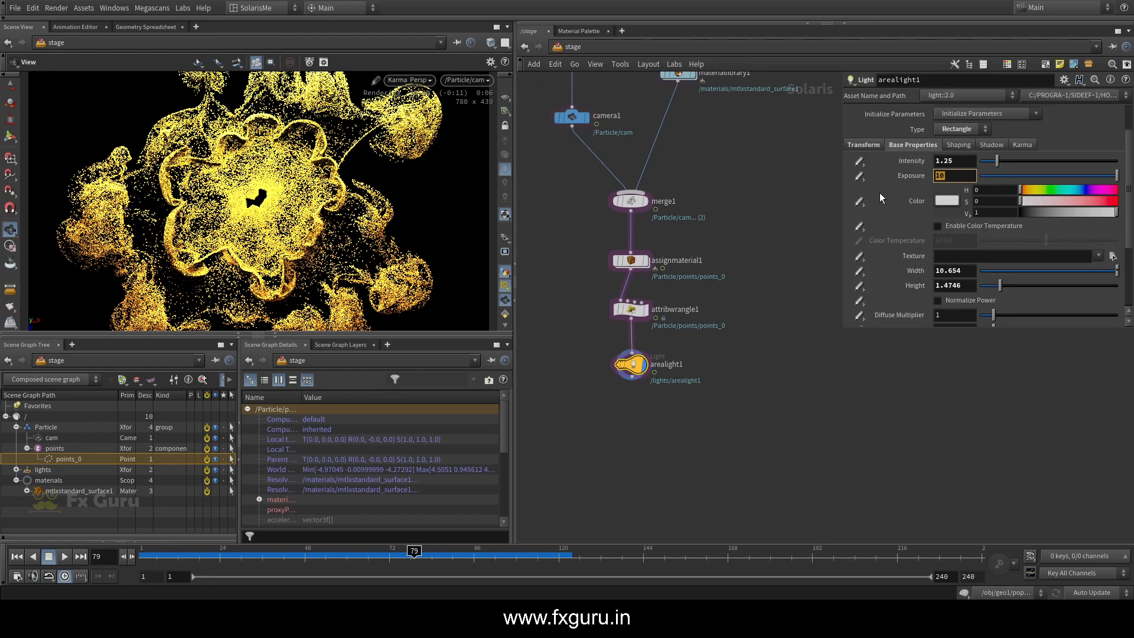
text(8)
key(Return)
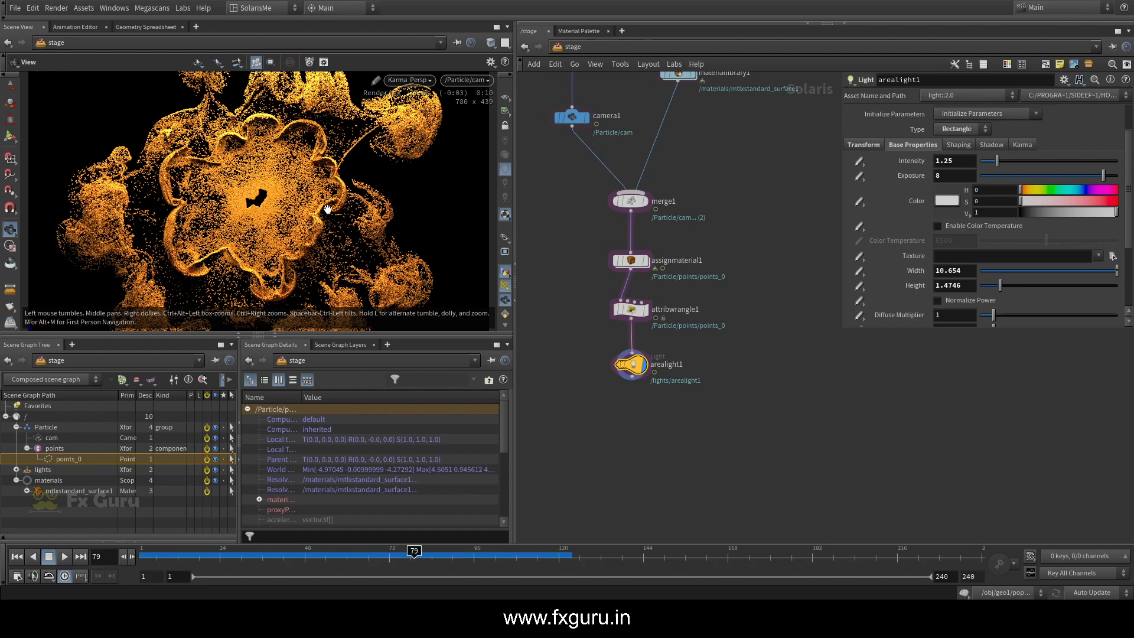
Add a Render Geometry Settings node connected after arealight1 and make it the displayed node
scroll(591, 287, down, 3)
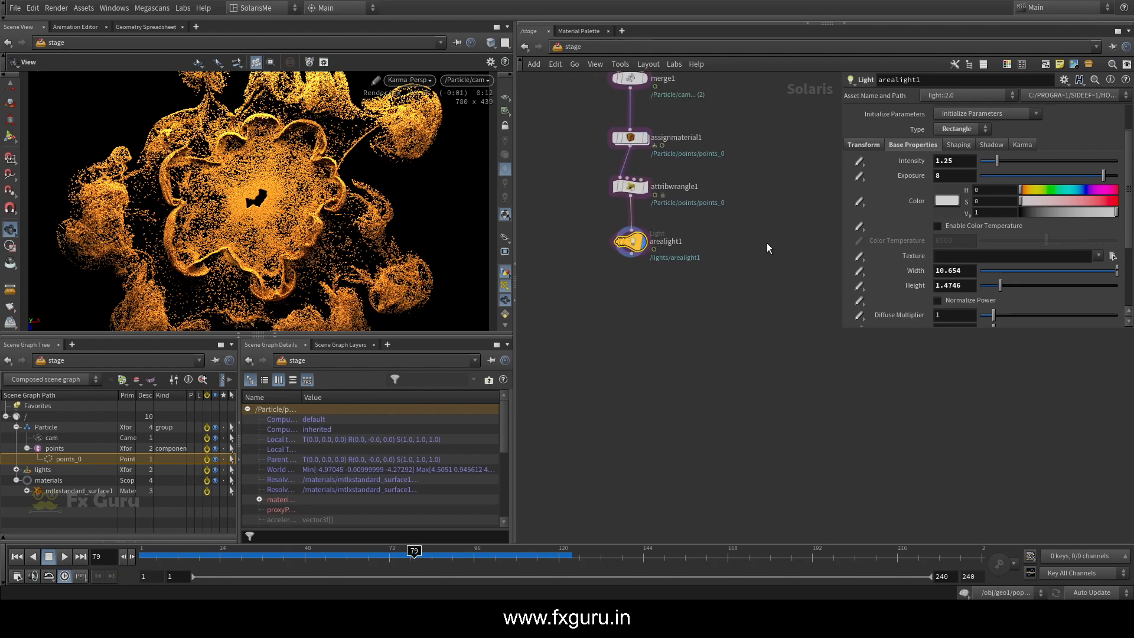
key(Tab)
text(ran)
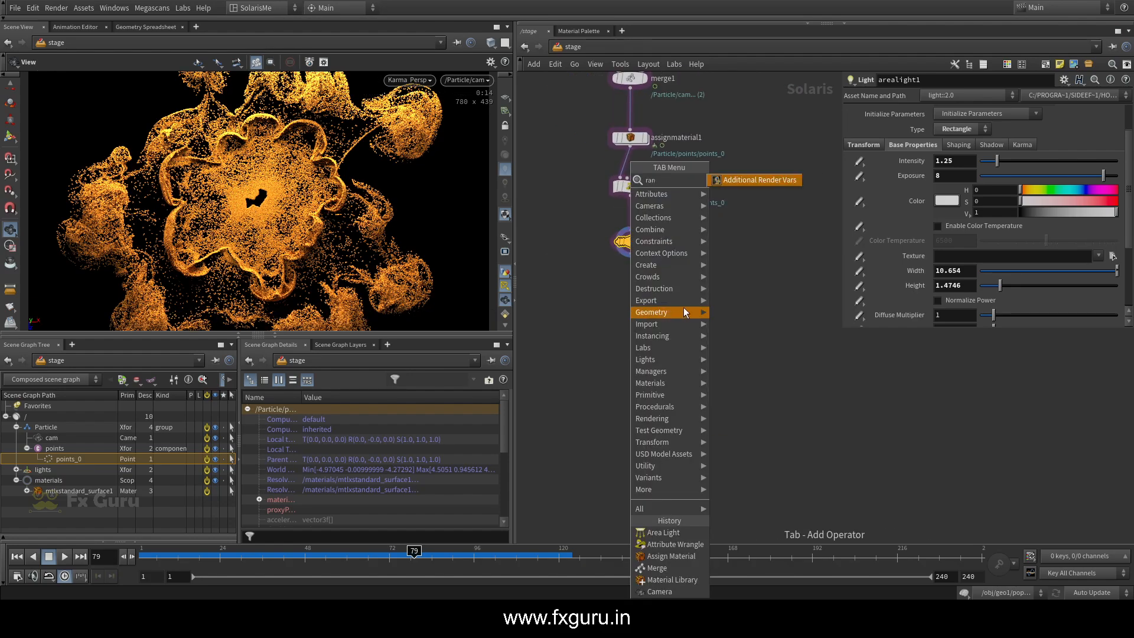
key(BackSpace)
key(BackSpace)
text(en)
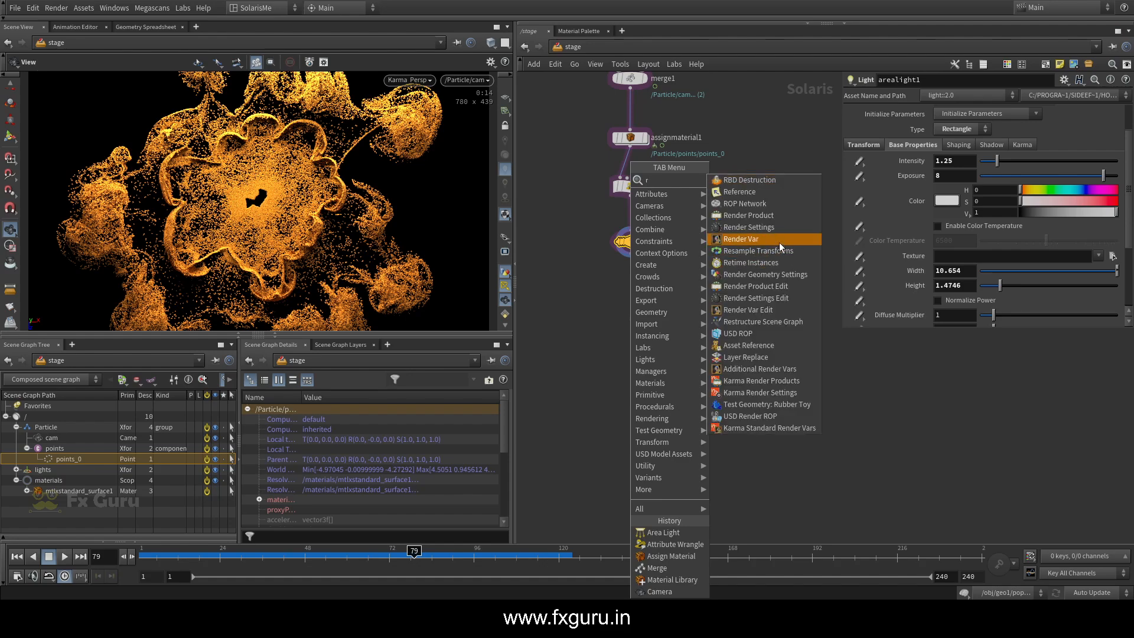
click(785, 215)
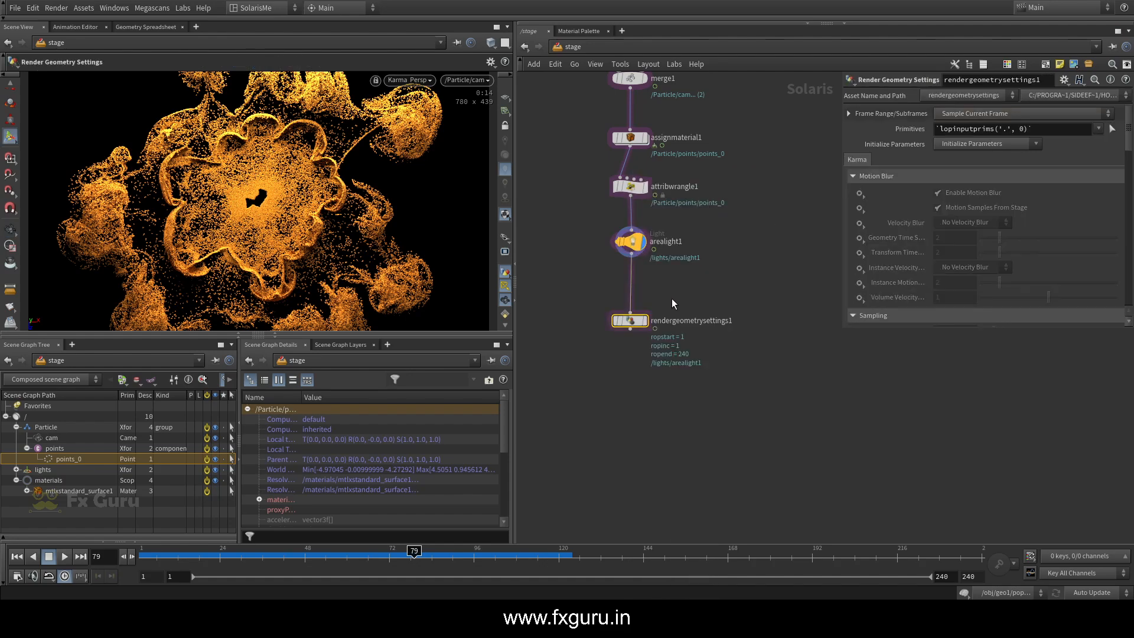
mouse_move(638, 324)
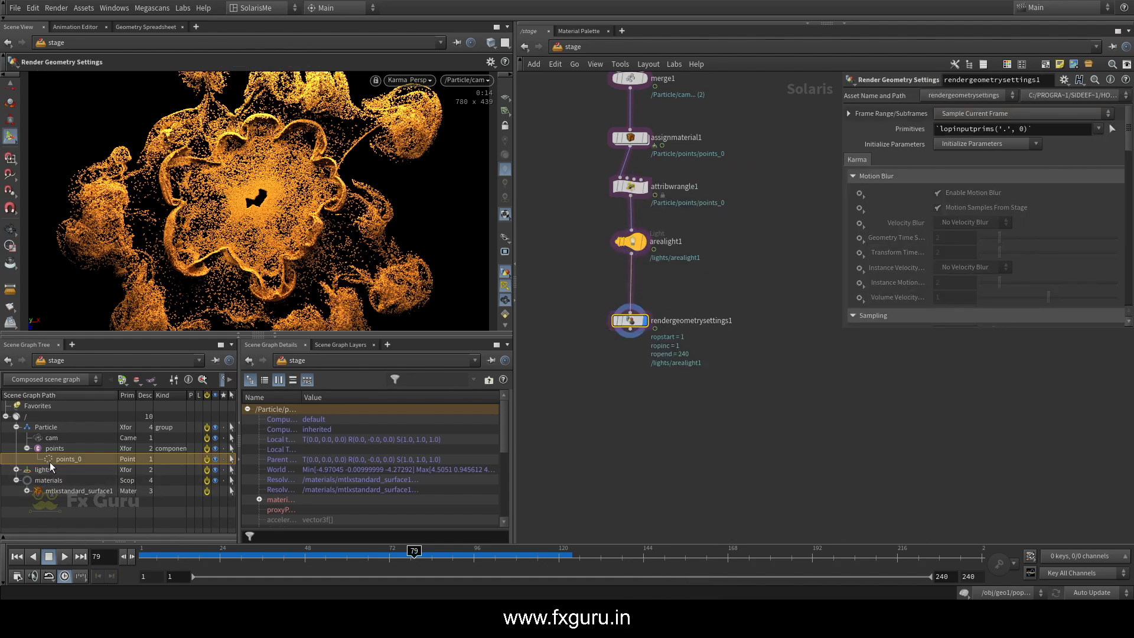
Target /Particle/points/points_0 in rendergeometrysettings1, enable motion blur and set its velocity blur option to Velocity Blur
scroll(898, 236, down, 3)
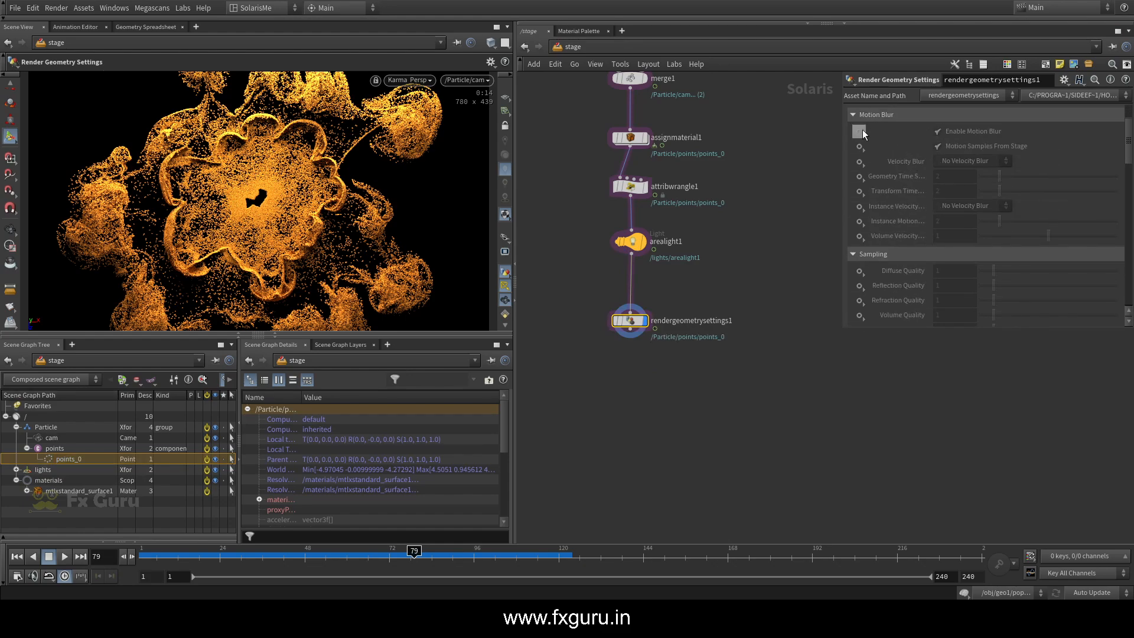
click(870, 143)
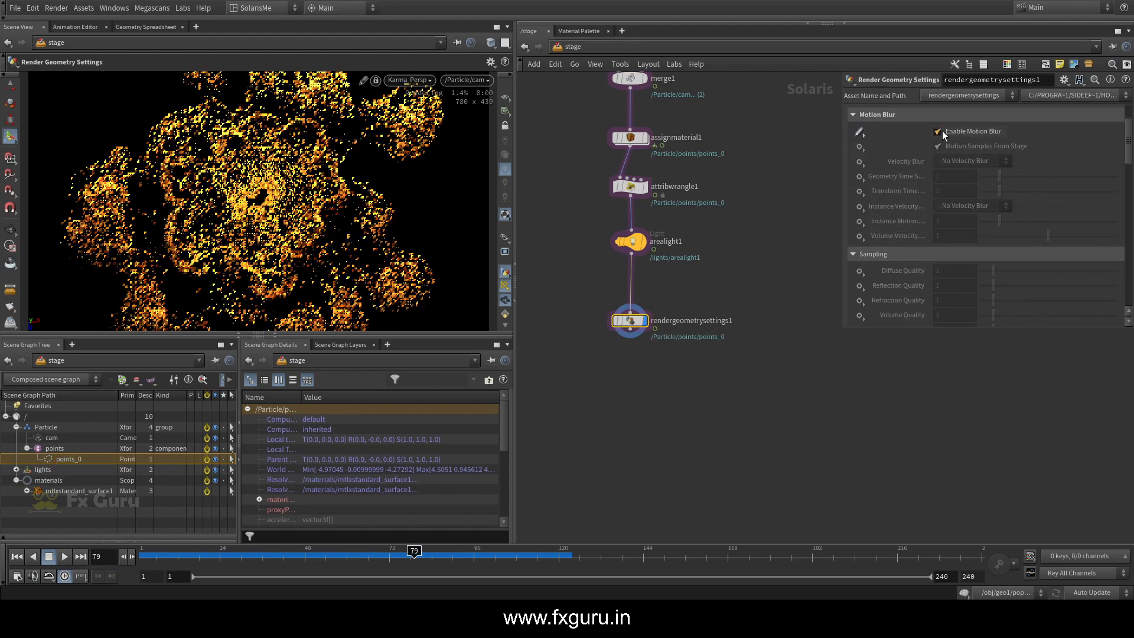
click(859, 160)
click(881, 171)
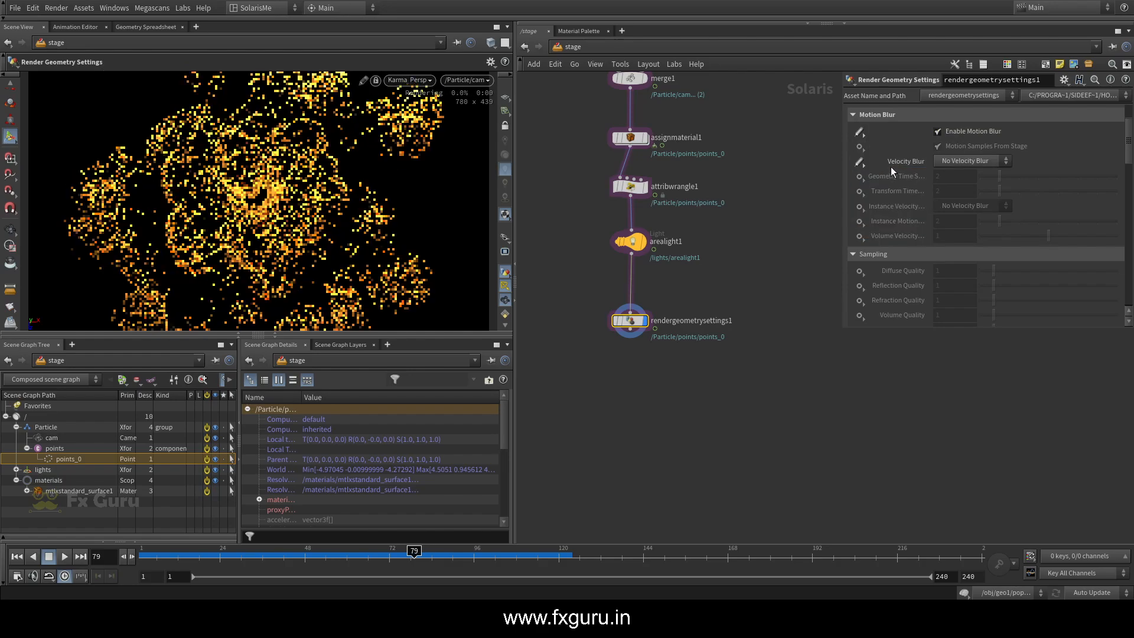
click(969, 161)
click(958, 185)
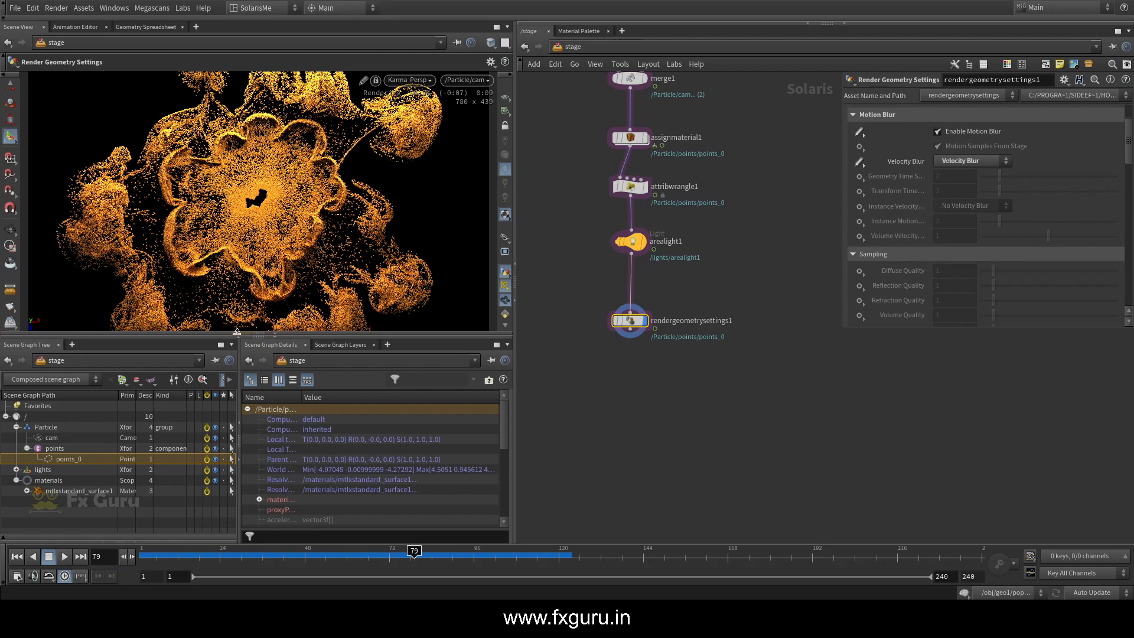
Reveal the render gallery under the viewport and snapshot the render with rendergeometrysettings1 active and with it bypassed
drag(237, 331, 236, 261)
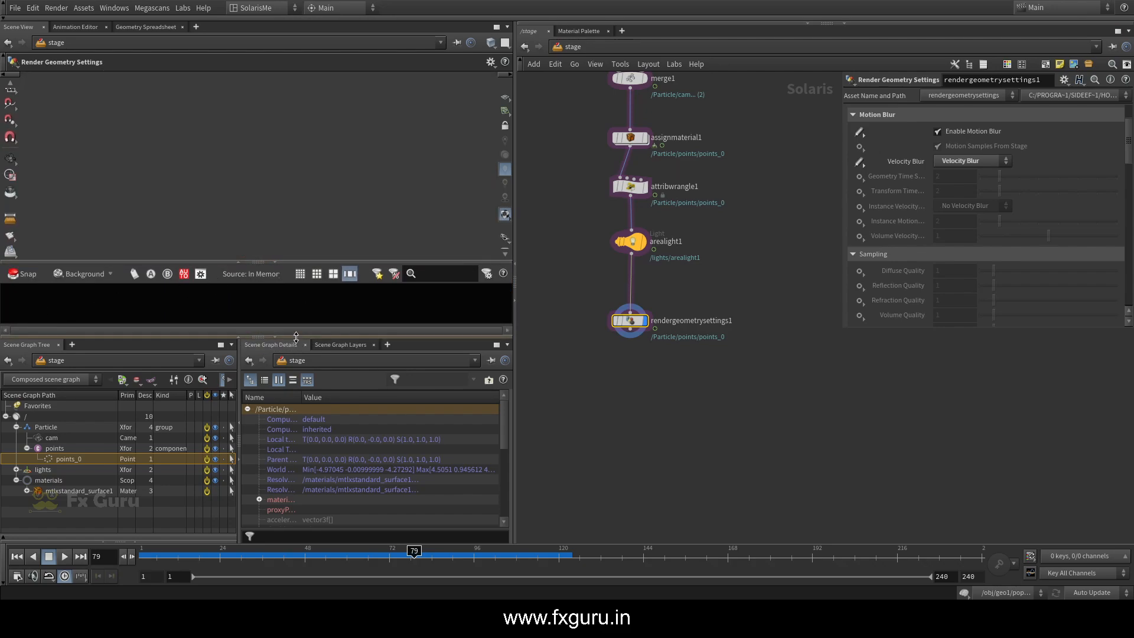
drag(295, 338, 284, 424)
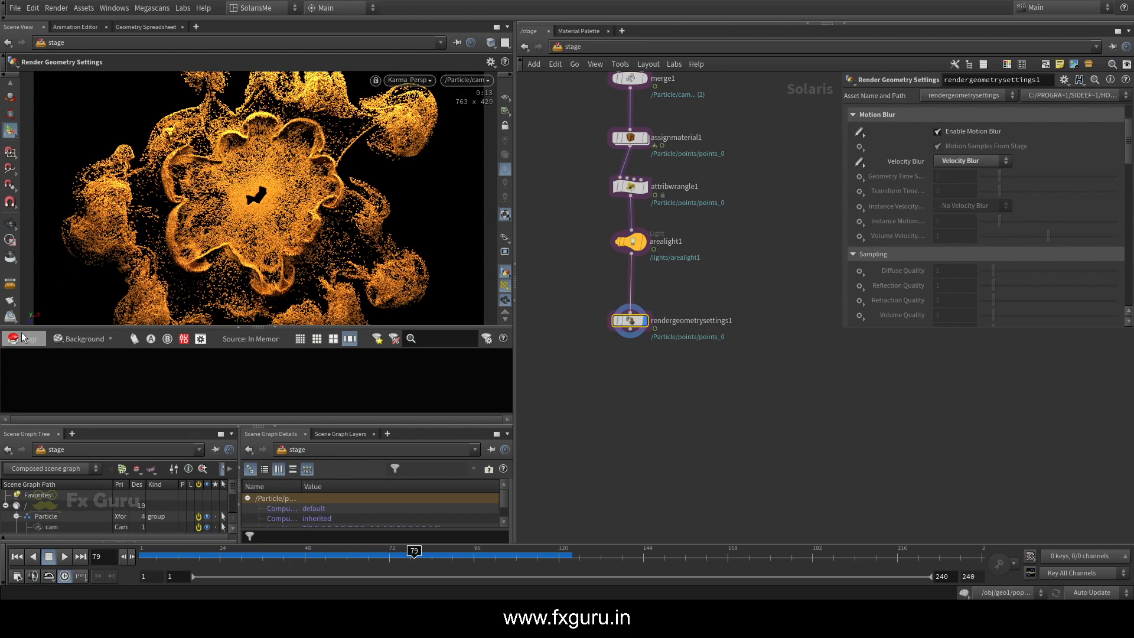
click(22, 338)
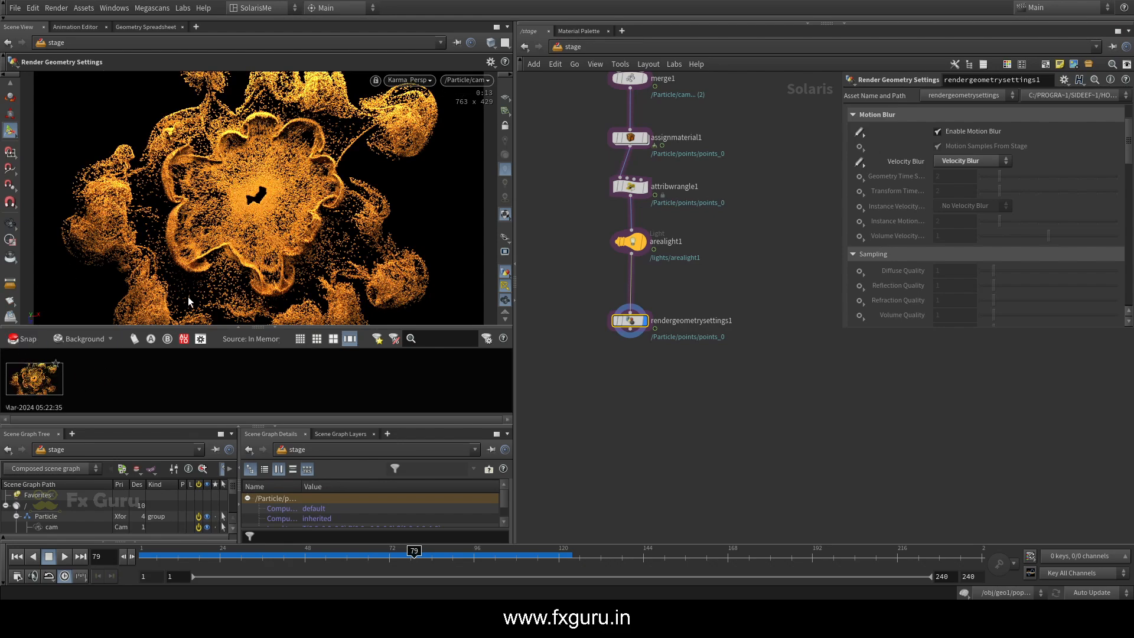
click(618, 321)
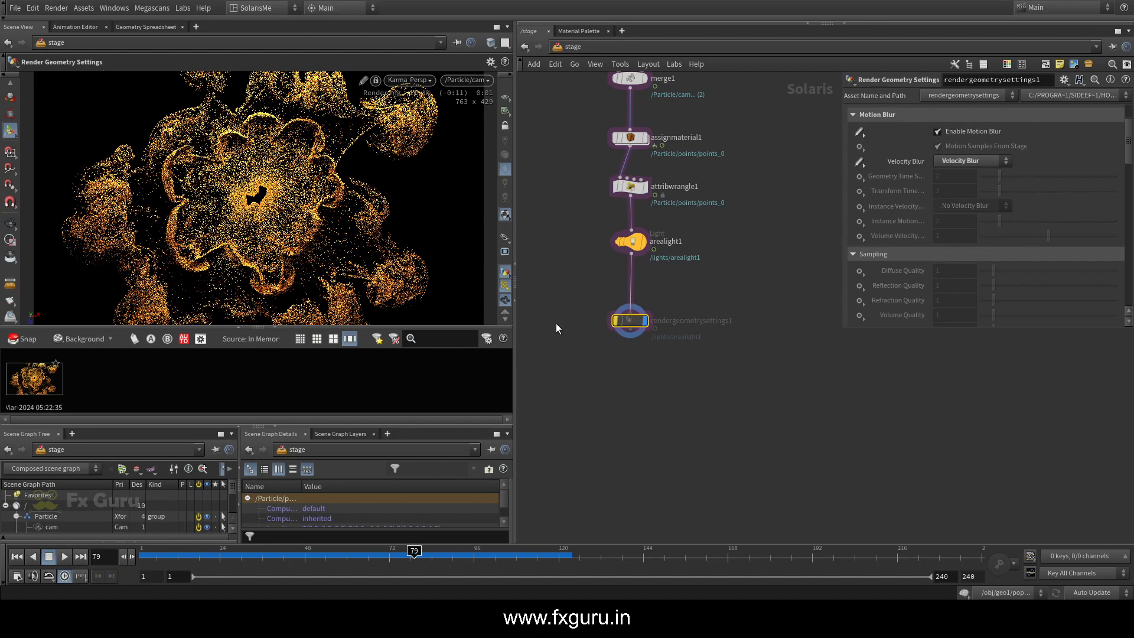
click(27, 339)
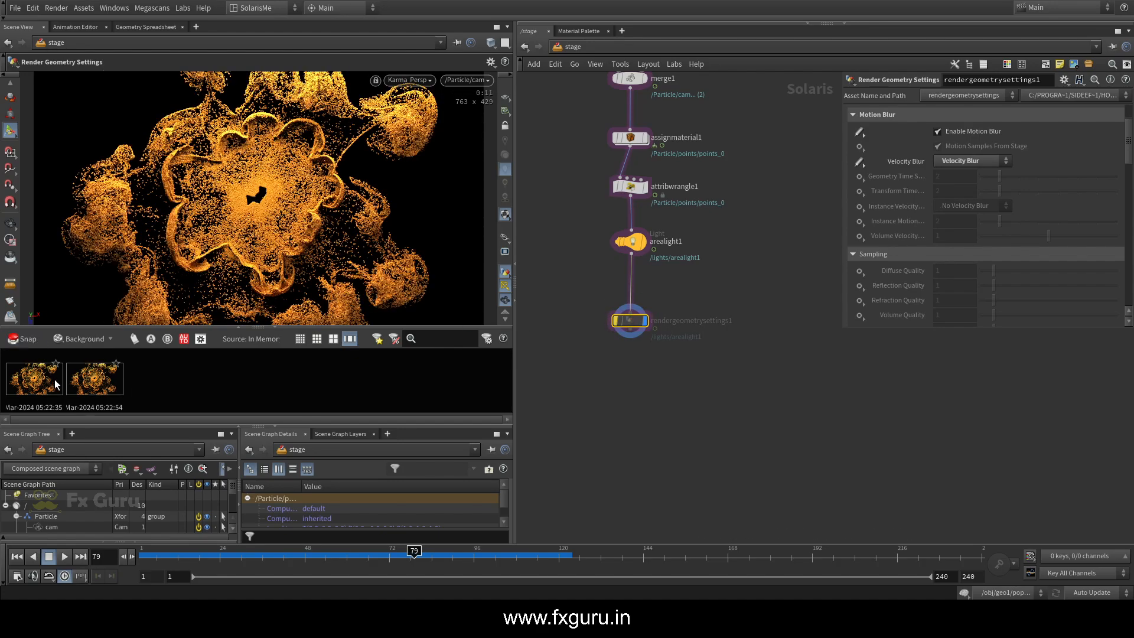
Switch the viewport away from Karma and compare the two snapshots in an enlarged render gallery window
click(401, 83)
click(414, 125)
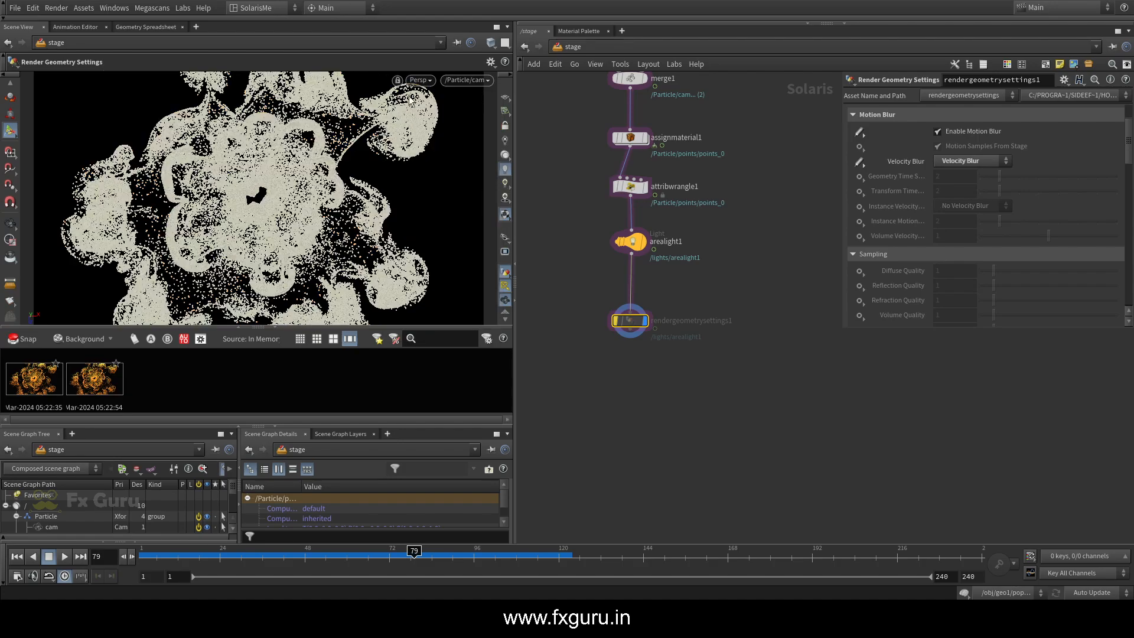
double_click(43, 384)
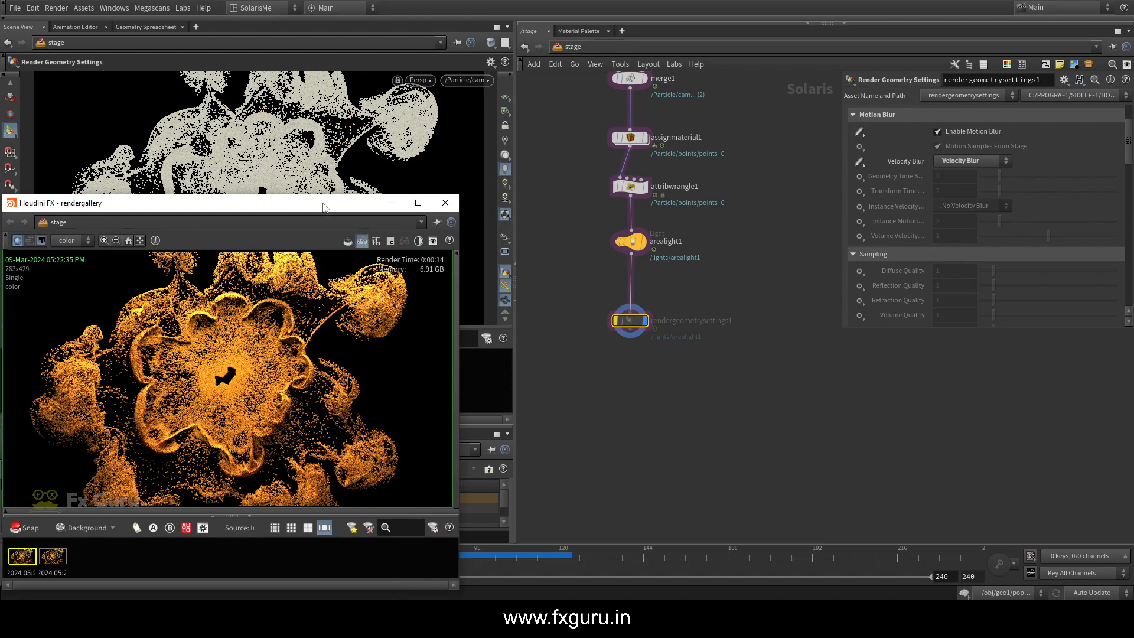
drag(324, 207, 663, 64)
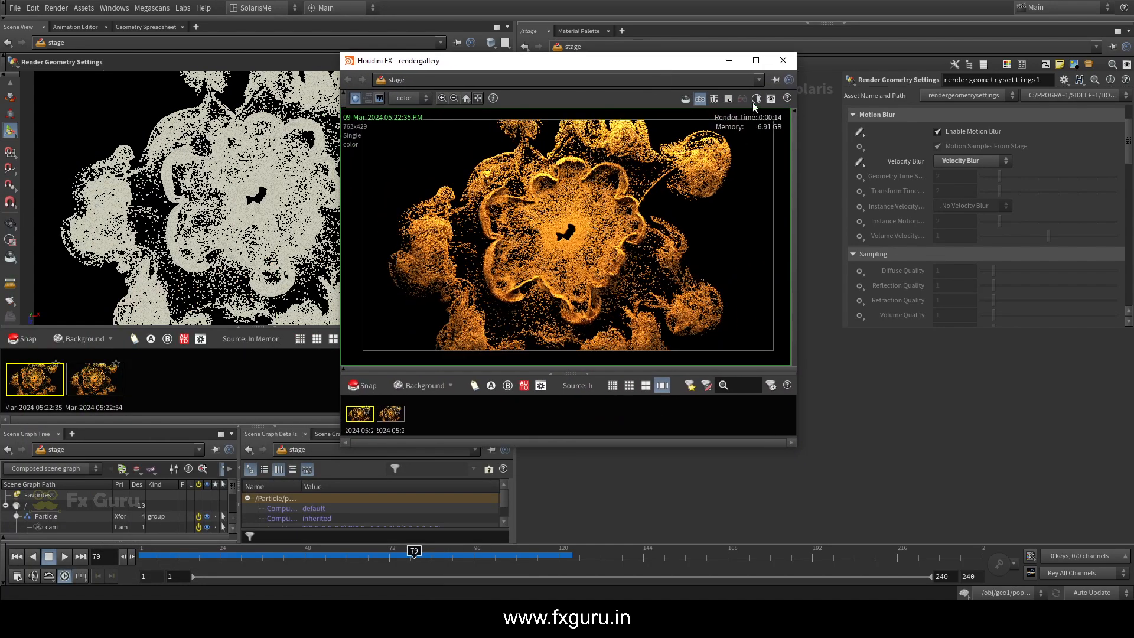
click(755, 60)
scroll(586, 231, up, 3)
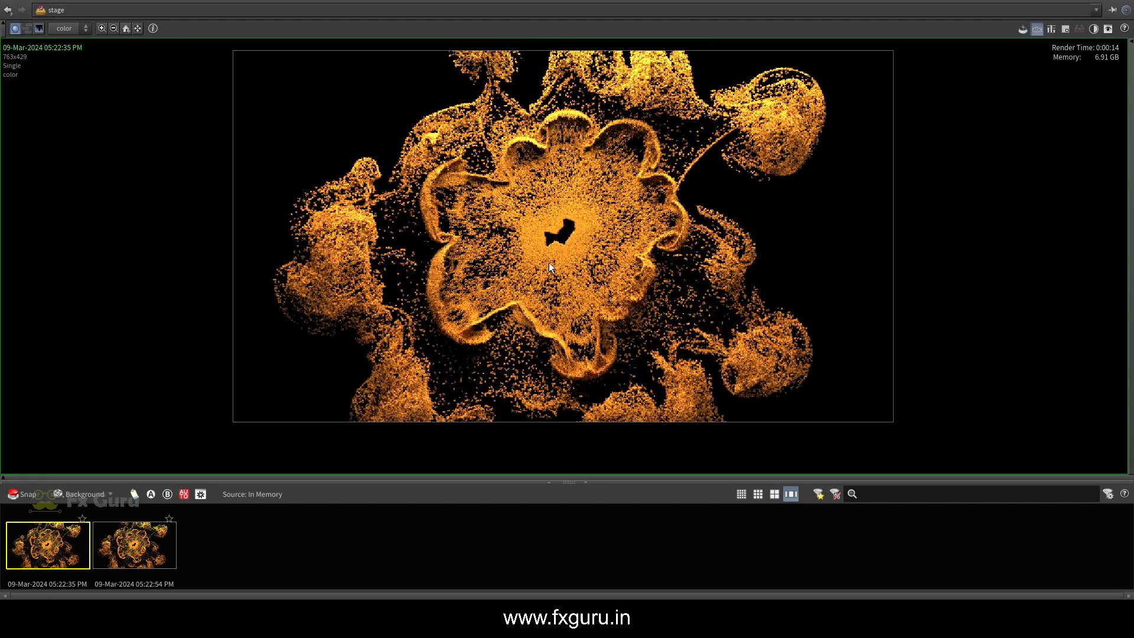
click(143, 541)
click(81, 538)
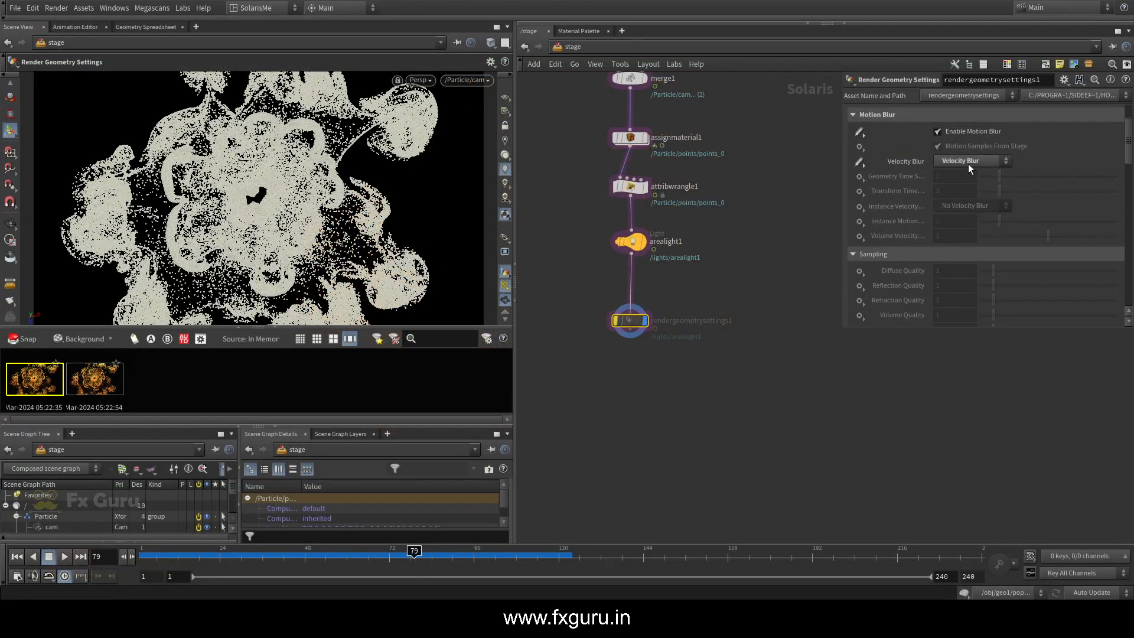
Enable geometry time samples on rendergeometrysettings1 with a value of 2, keeping Velocity Blur selected
click(969, 163)
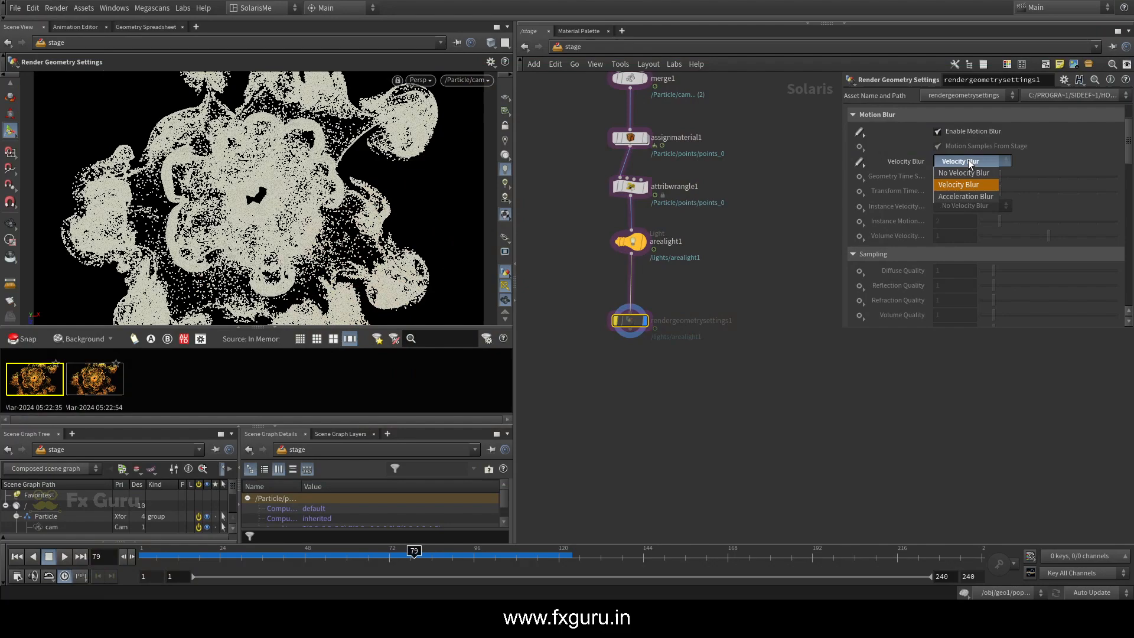
click(860, 176)
click(909, 185)
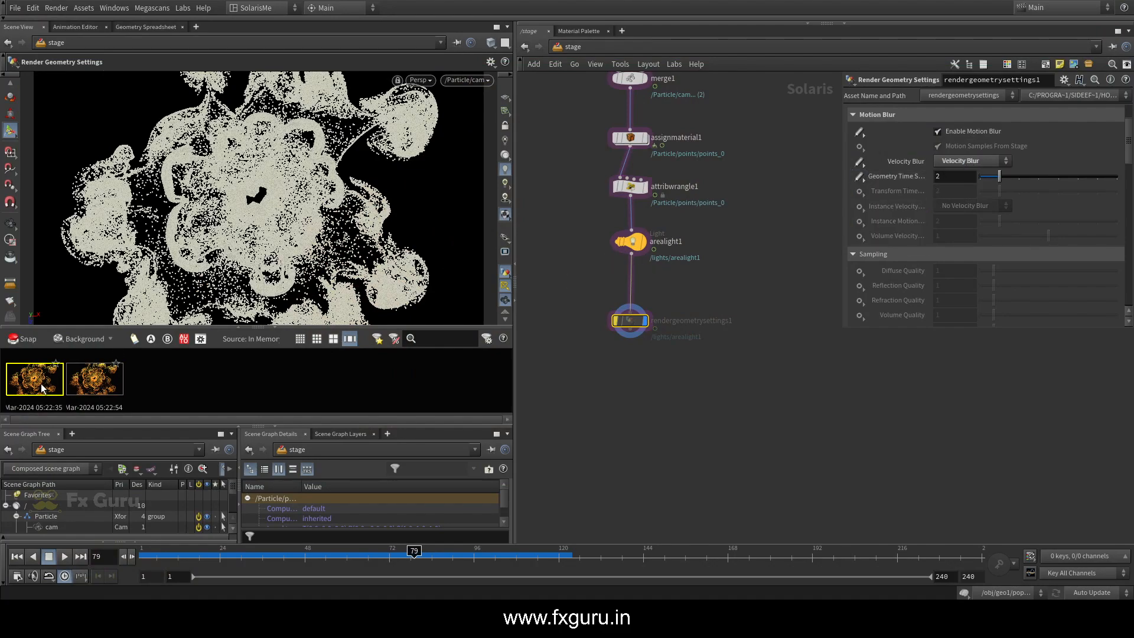
Reactivate the bypassed rendergeometrysettings1 node and switch the viewport renderer back to Karma
middle_drag(641, 366, 652, 284)
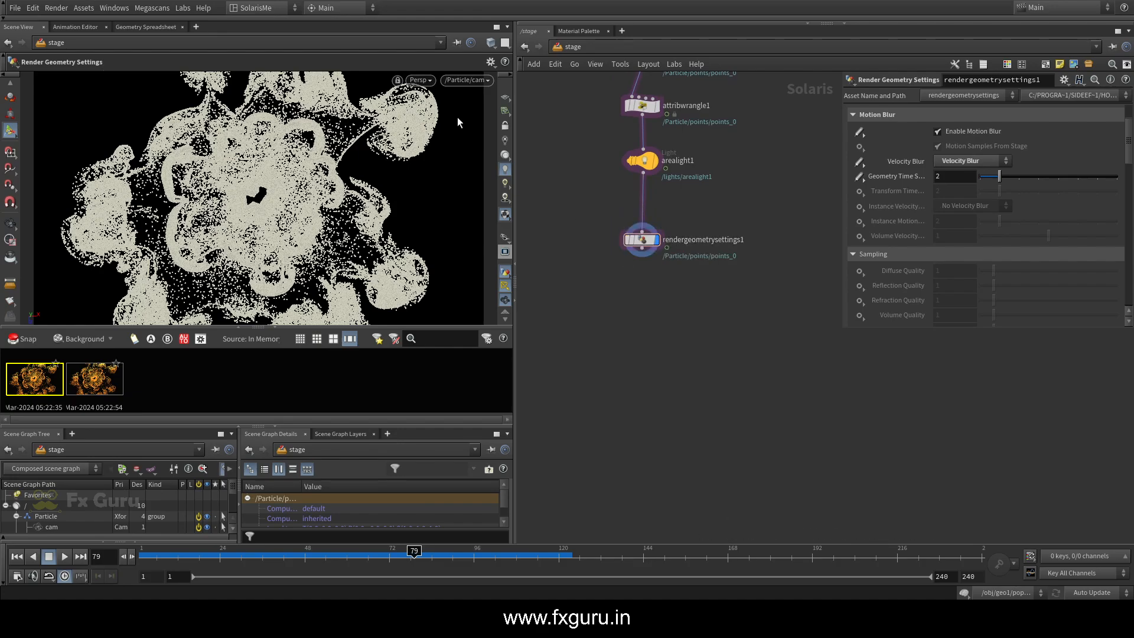
click(419, 80)
click(429, 136)
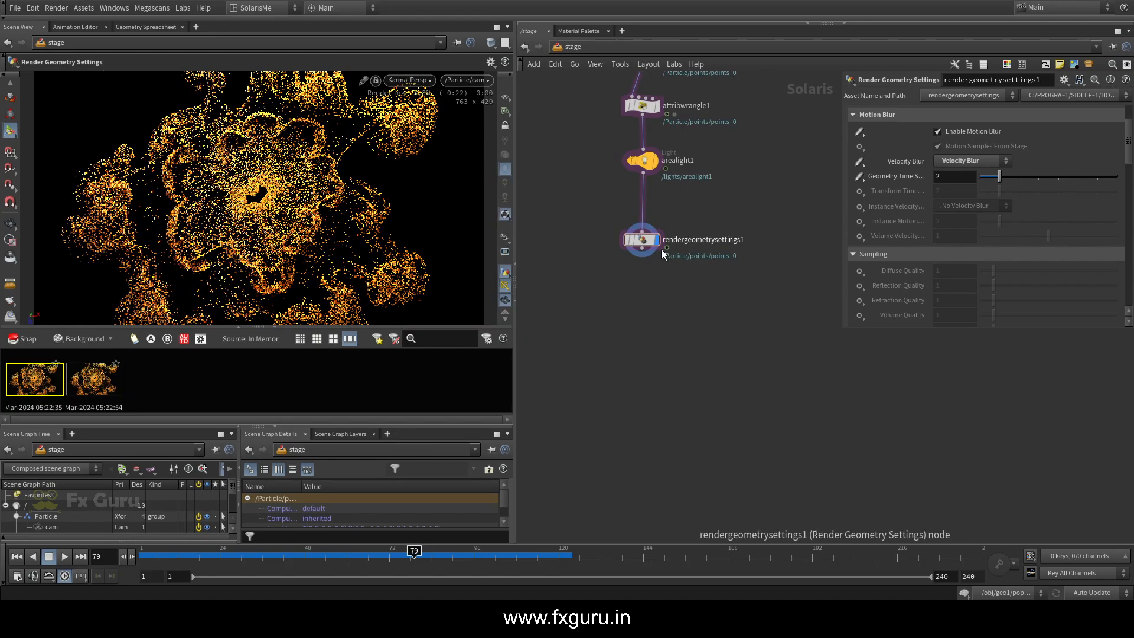
Add a Karma node pair after rendergeometrysettings1 and align karmarendersettings and usdrender_rop1 beneath it
click(643, 249)
key(Tab)
text(karm)
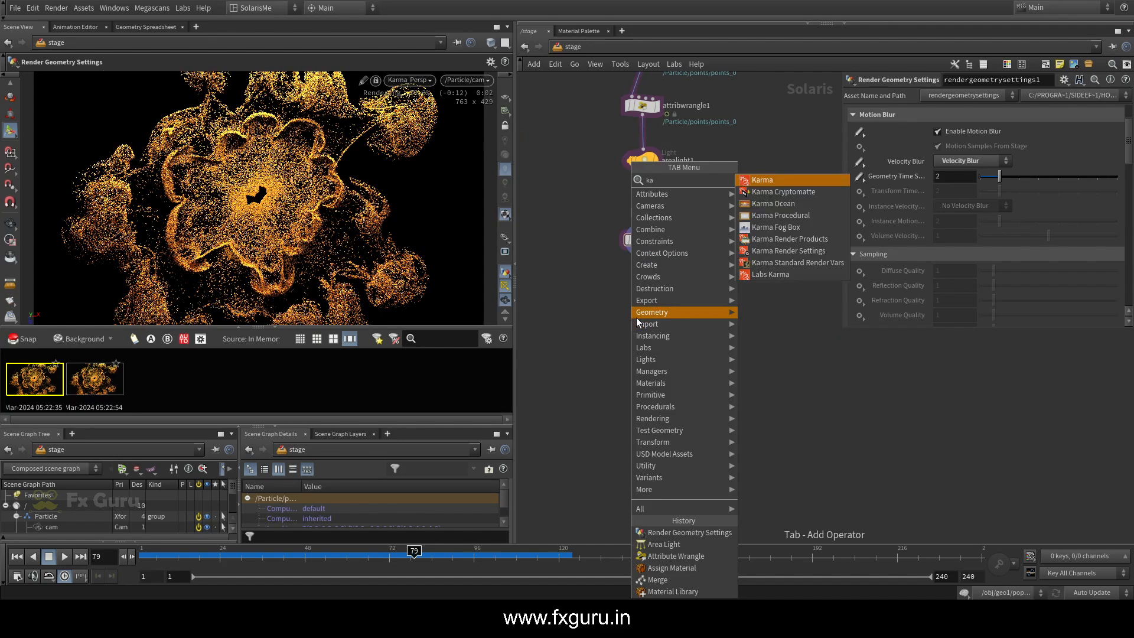
click(775, 180)
click(641, 304)
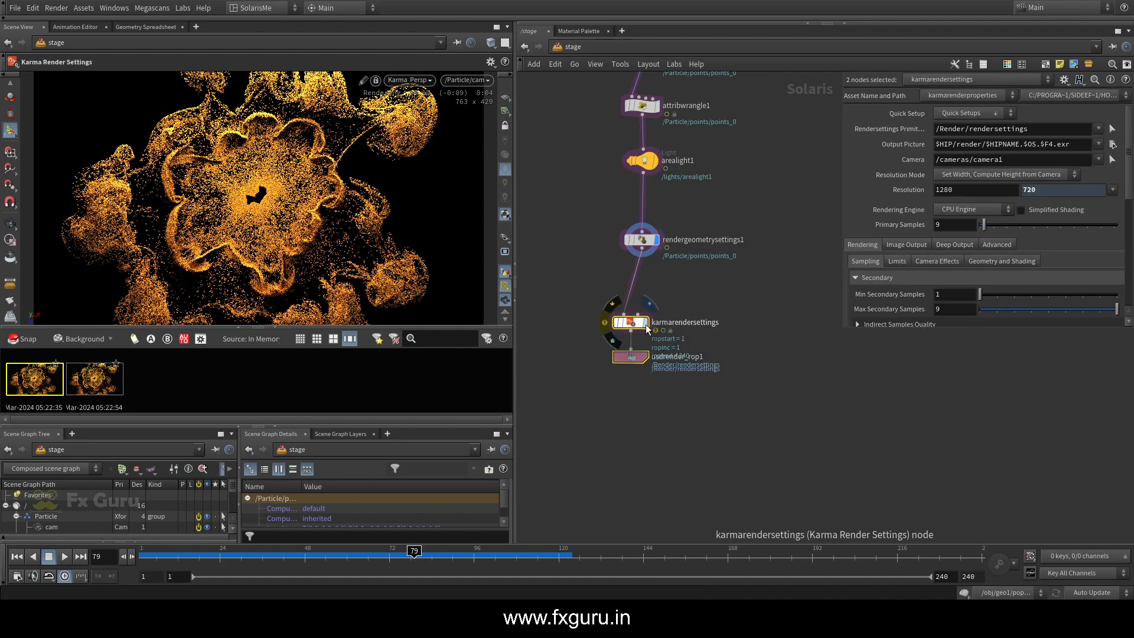
drag(637, 339, 650, 359)
click(662, 368)
click(649, 338)
click(641, 298)
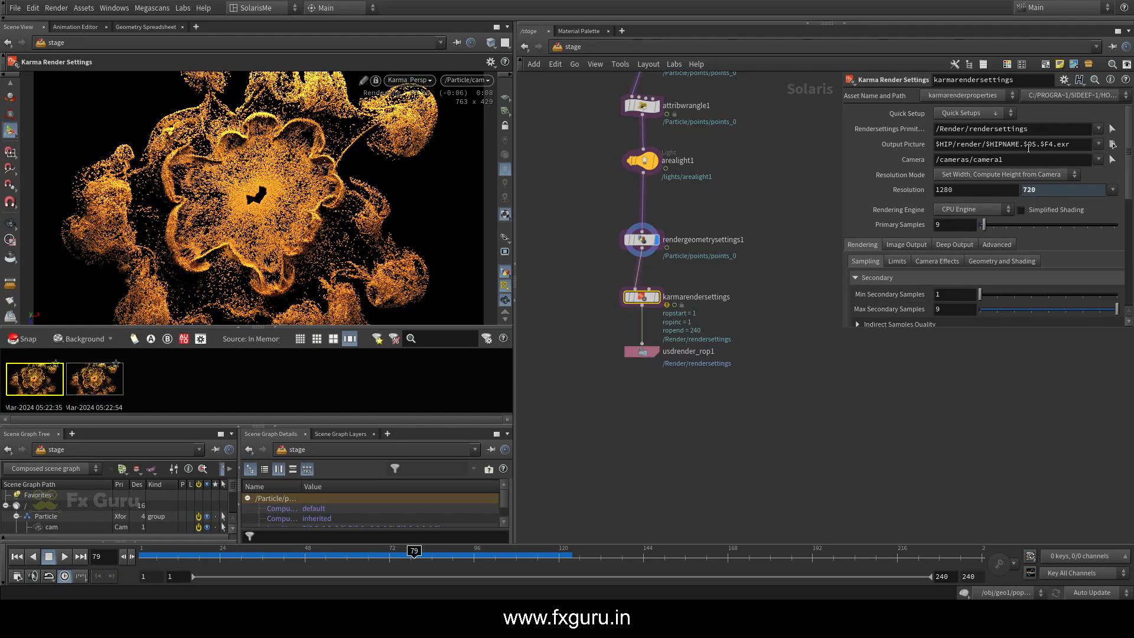
Review the output picture and camera paths of karmarendersettings, and check camera1's primitive path
drag(1079, 145, 825, 167)
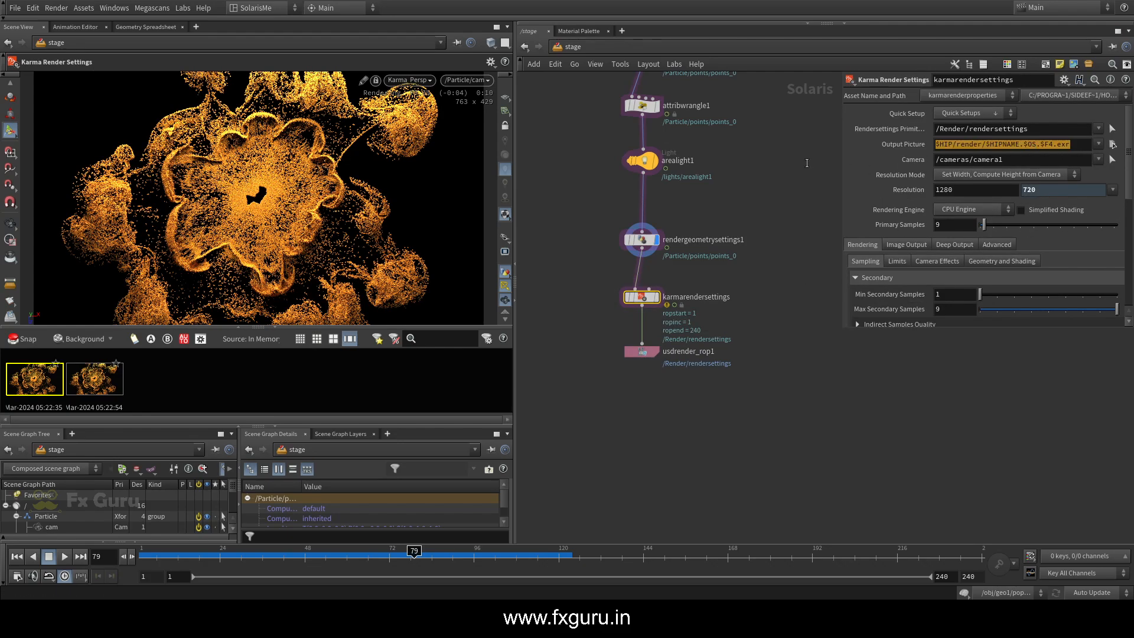
click(1070, 148)
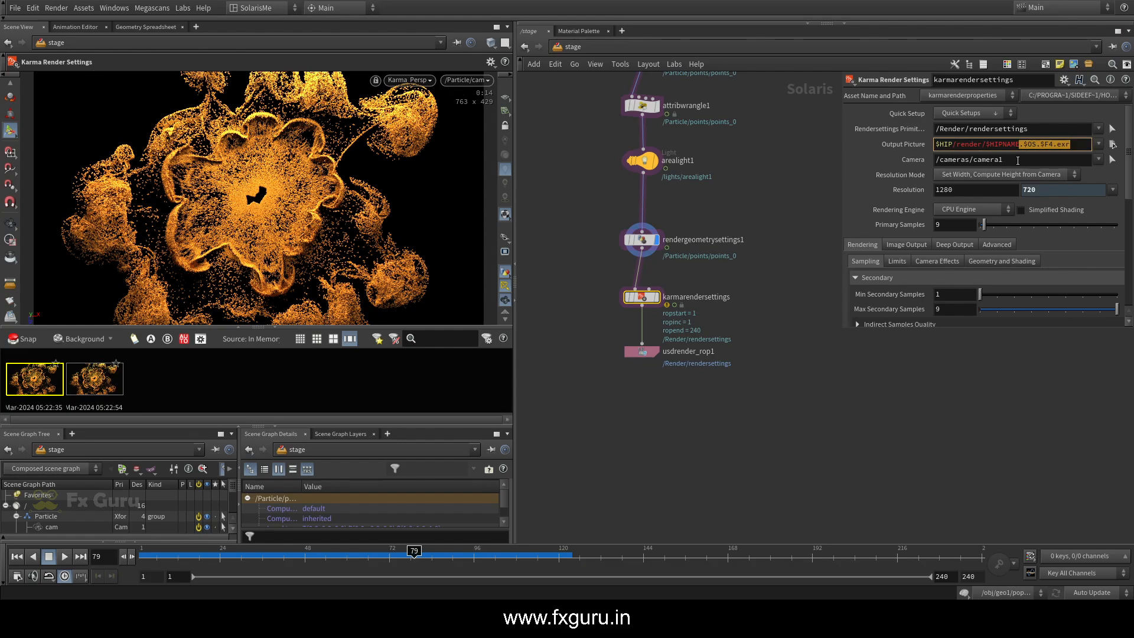
click(1018, 160)
middle_drag(736, 215, 748, 284)
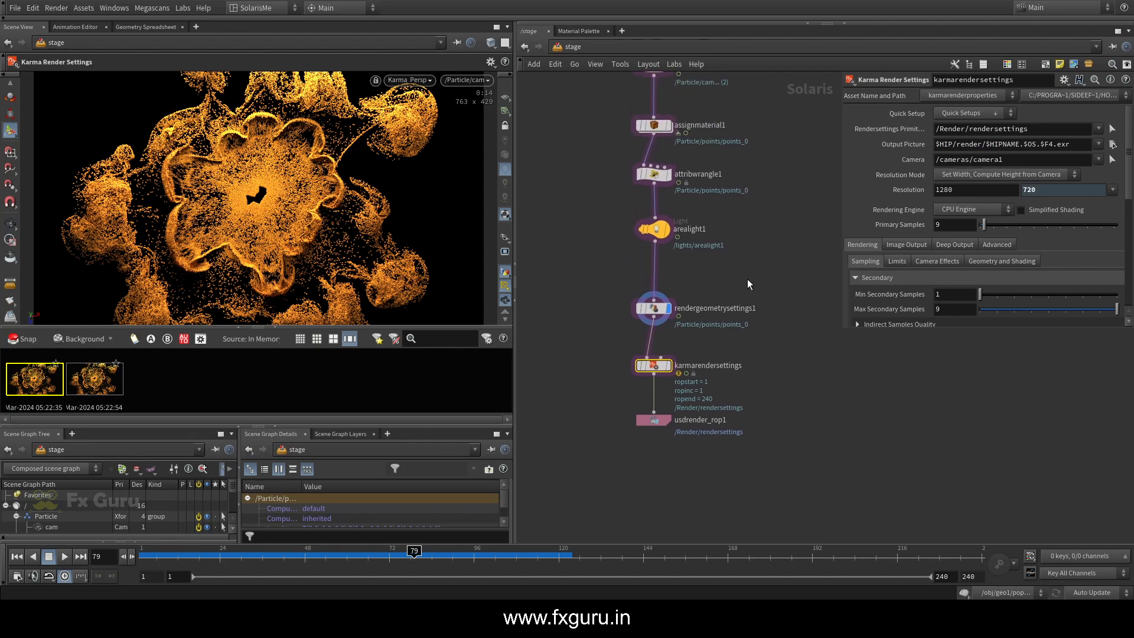
middle_drag(733, 168, 735, 233)
mouse_move(774, 182)
middle_down()
mouse_move(769, 235)
mouse_move(777, 170)
middle_up()
scroll(763, 238, down, 2)
click(645, 143)
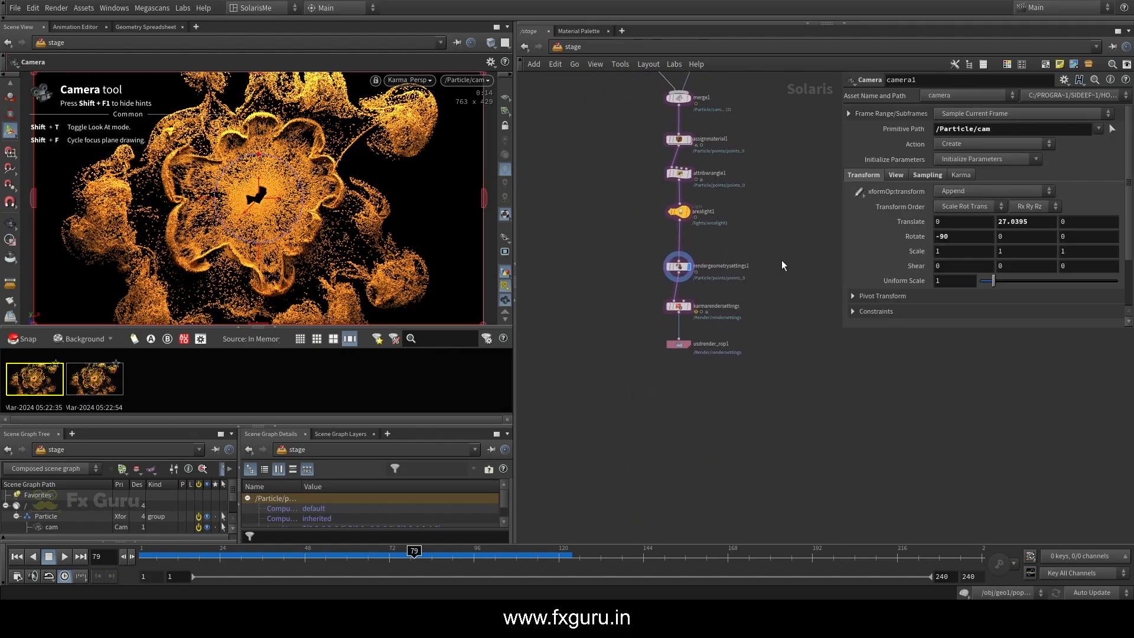
Set the image mode of karmarendersettings to Bucket with 1 progressive pass in its advanced caching settings
click(679, 307)
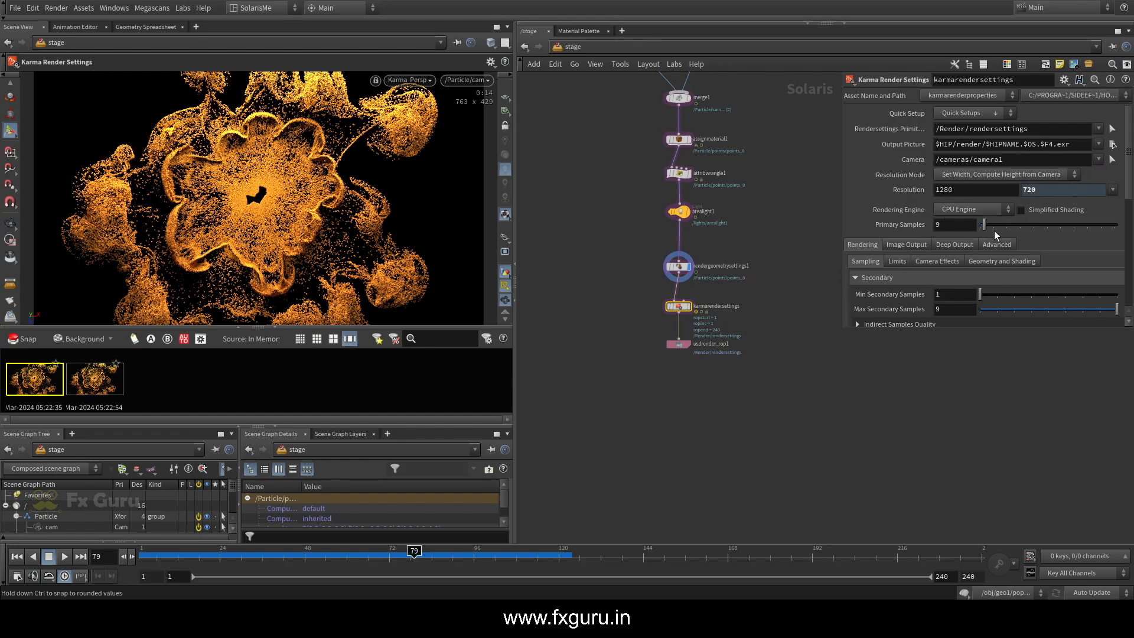
scroll(953, 253, down, 3)
click(996, 153)
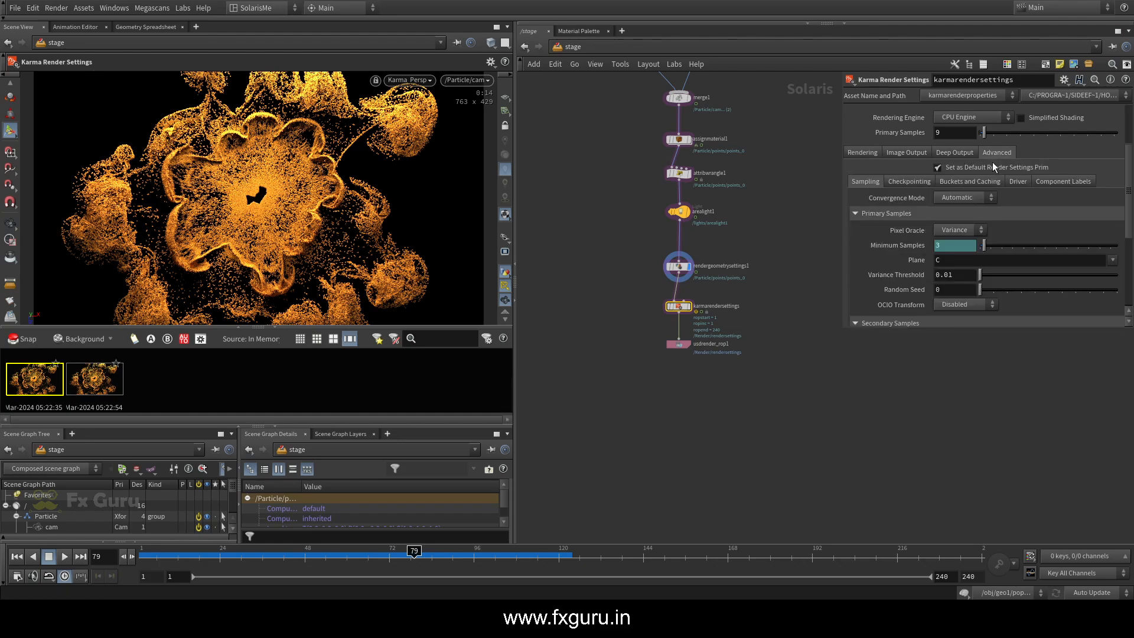
click(963, 182)
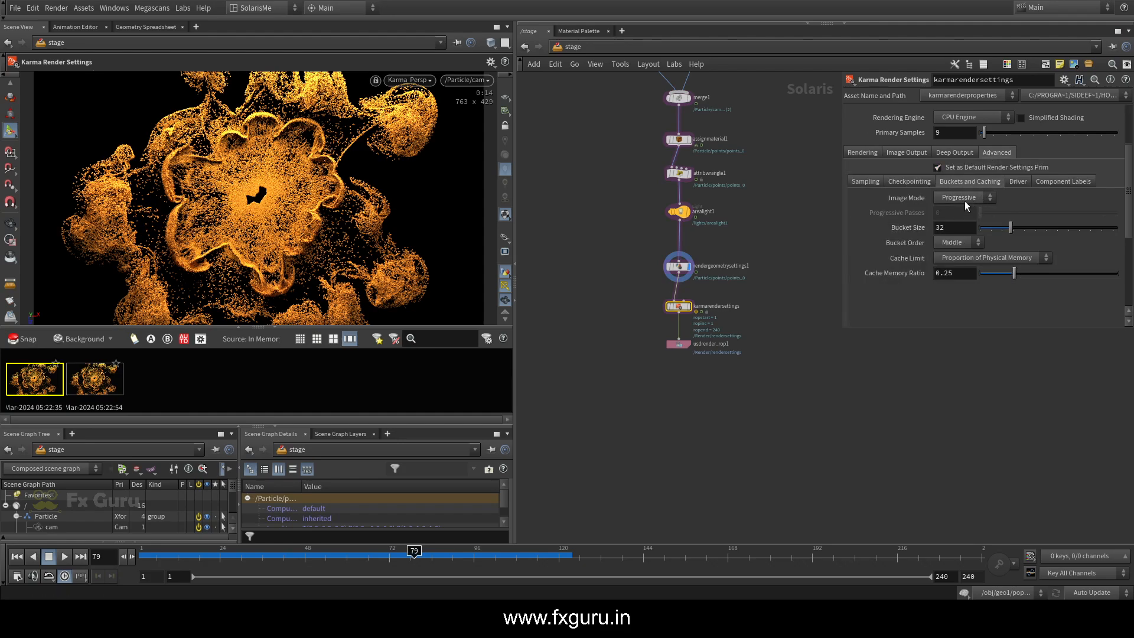
click(962, 221)
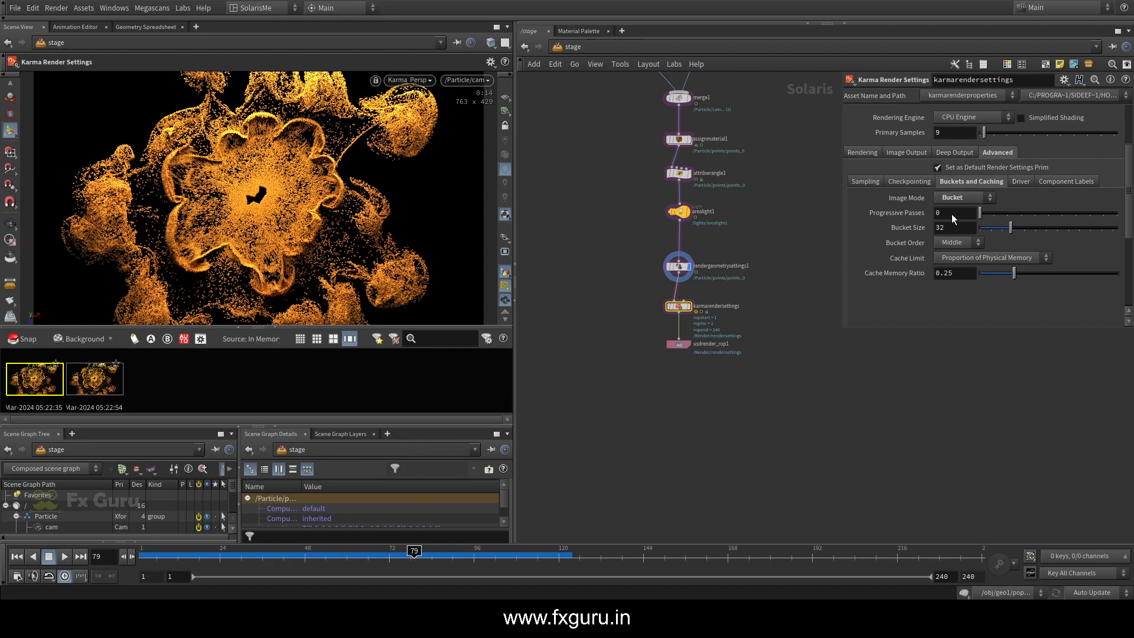
text(1)
key(Return)
click(413, 80)
click(417, 201)
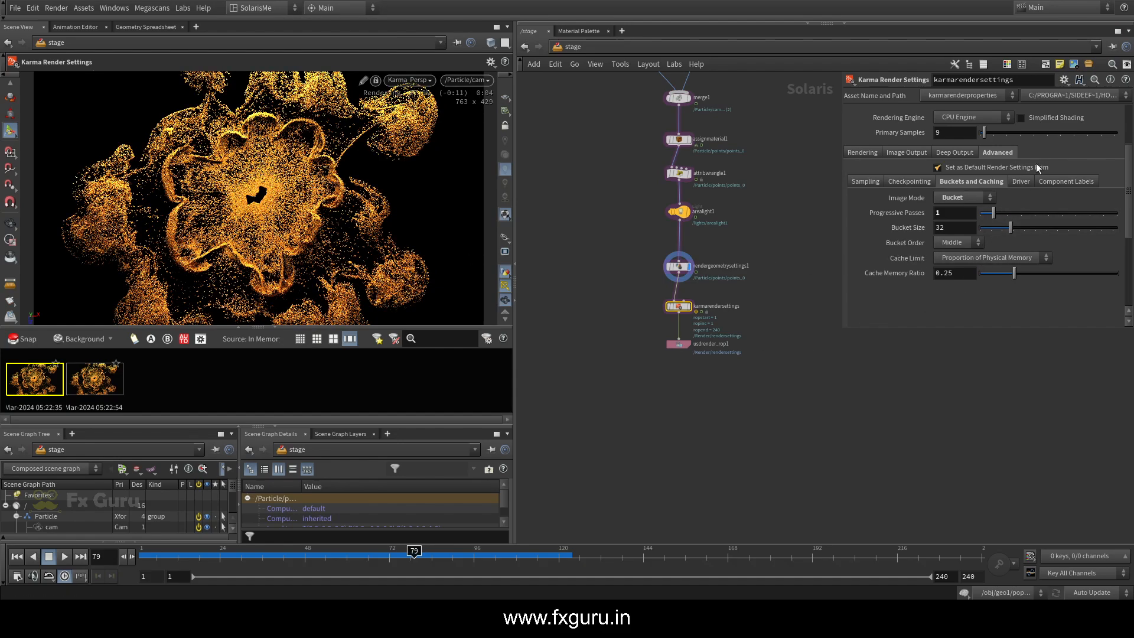
scroll(900, 233, up, 3)
Set usdrender_rop1 to render a specific frame range, covering frames 1 to 240
click(679, 344)
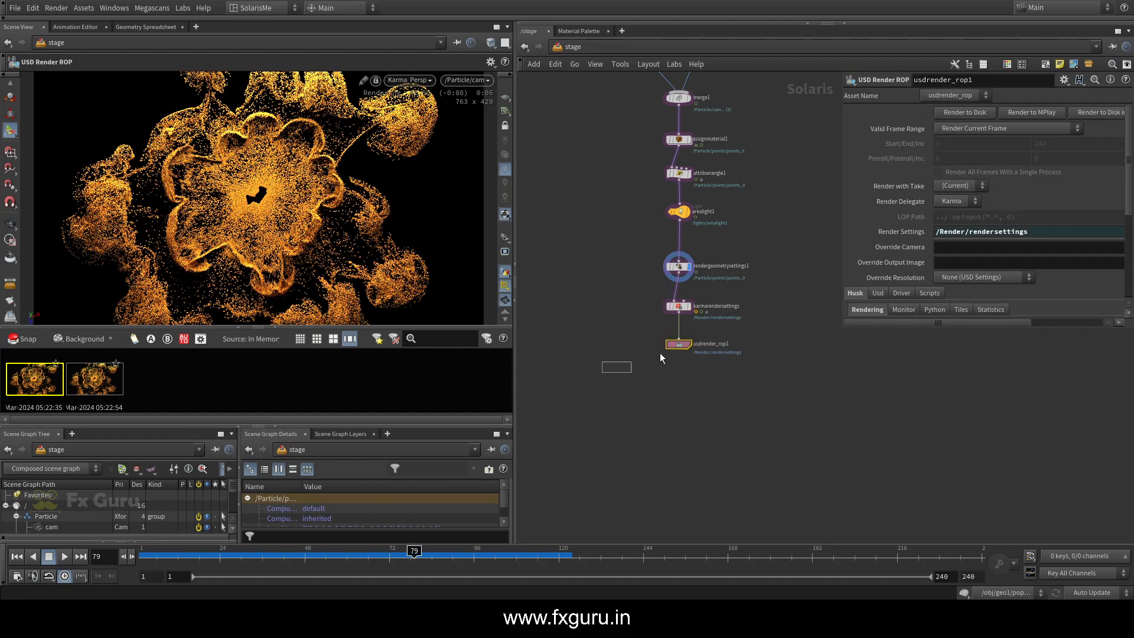
click(981, 129)
click(1019, 145)
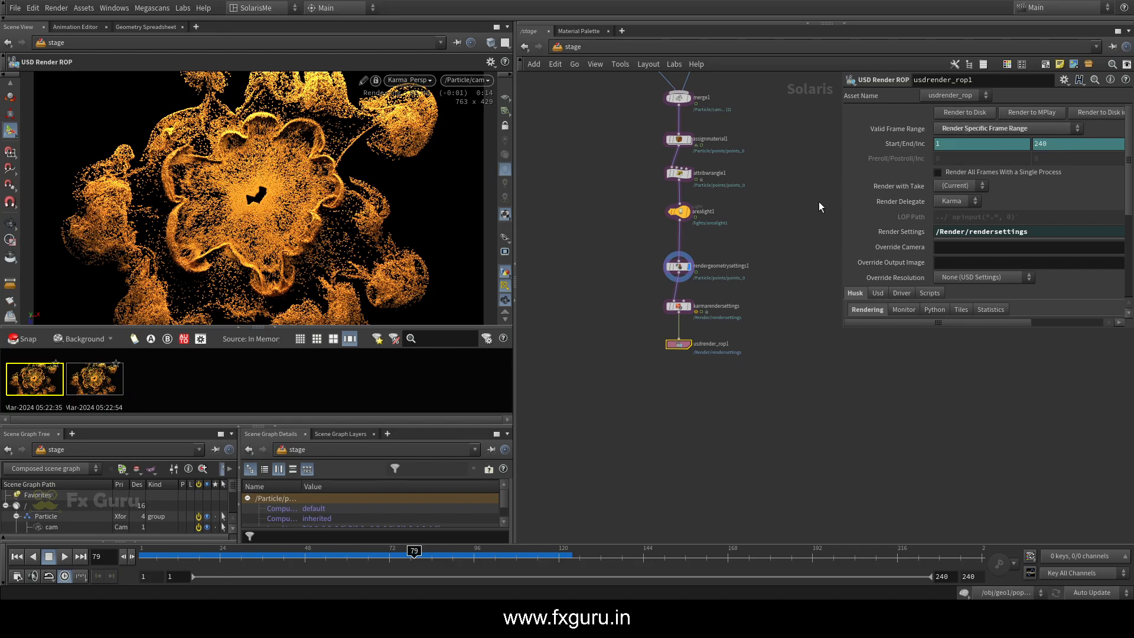
scroll(898, 221, down, 3)
scroll(898, 221, up, 3)
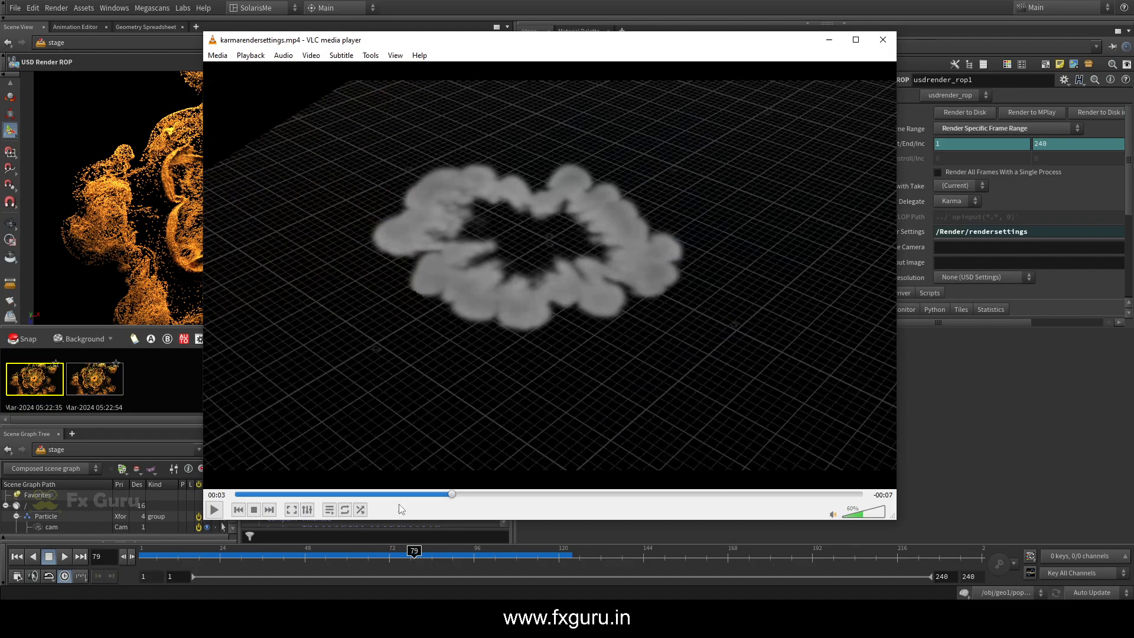
Switch to VLC media player and replay the rendered video karmarendersettings.mp4 from its beginning
drag(408, 495, 232, 495)
key(space)
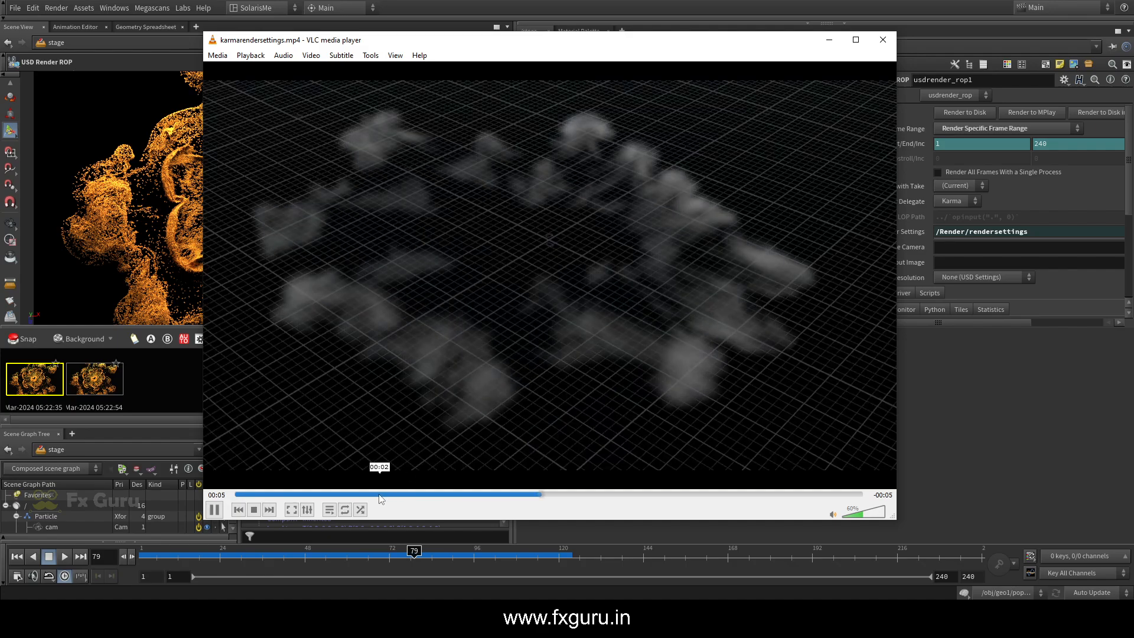
drag(375, 494, 226, 494)
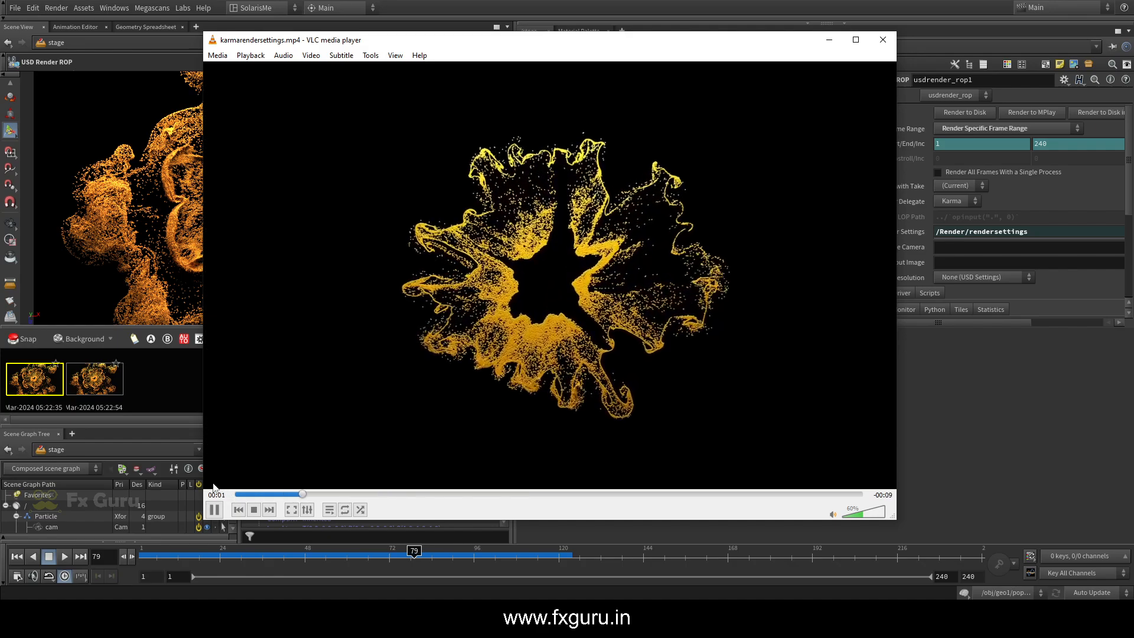